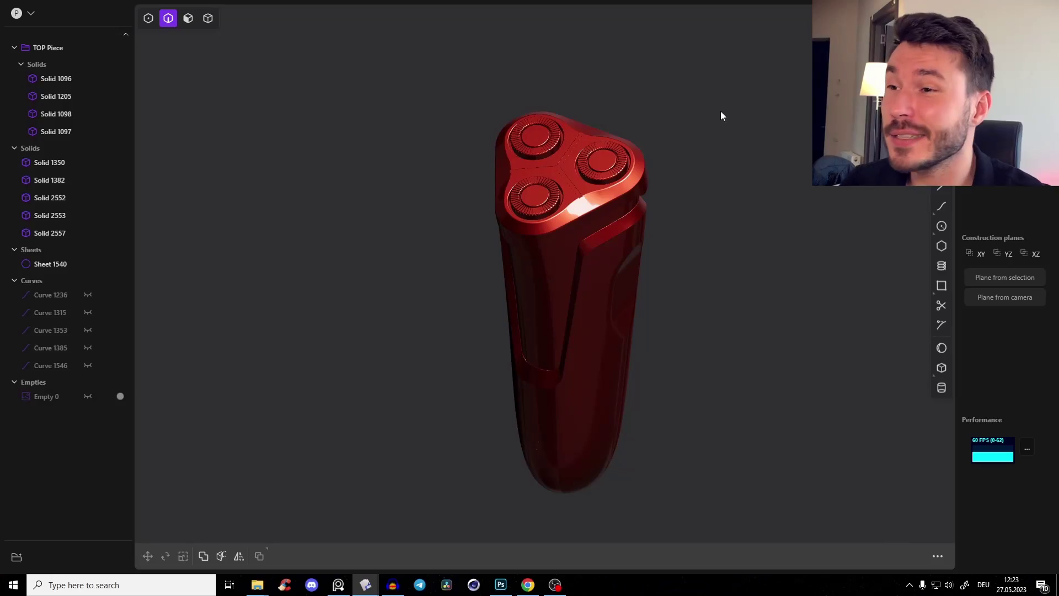
# Step: Bring up the shaver reference image window beside the model and make it slightly taller
pyautogui.moveTo(631, 234); pyautogui.dragTo(587, 285, button='middle')
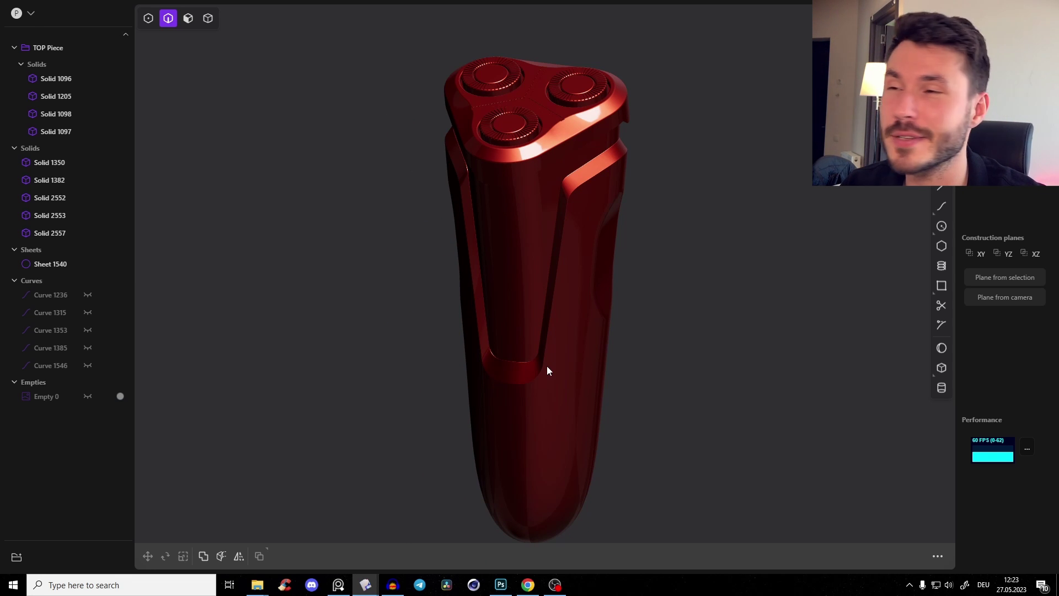
pyautogui.scroll(-3, 611, 222)
pyautogui.moveTo(338, 584)
pyautogui.click(348, 537)
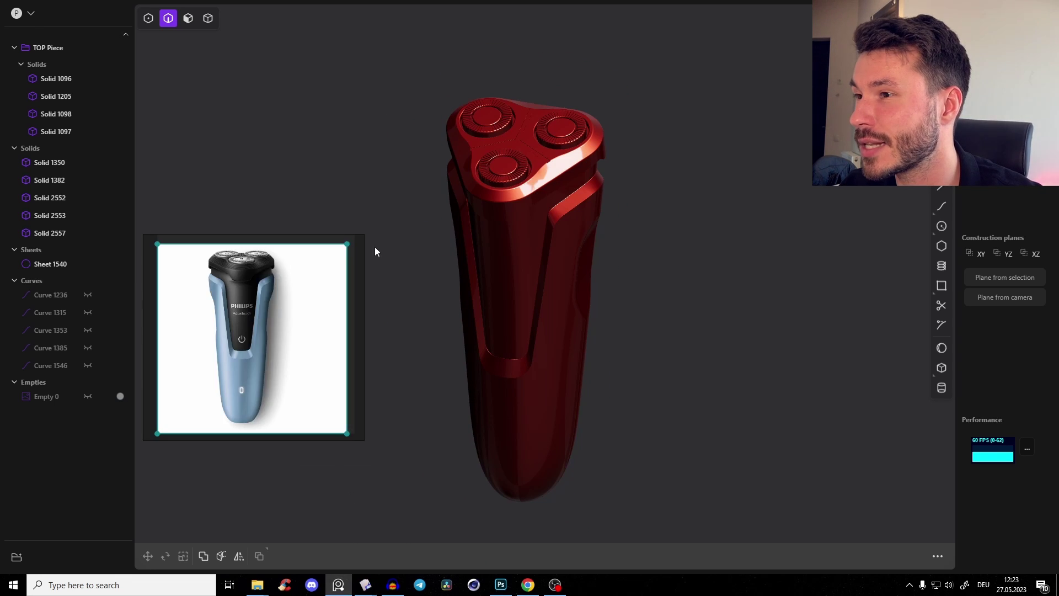
pyautogui.moveTo(243, 237); pyautogui.dragTo(243, 224)
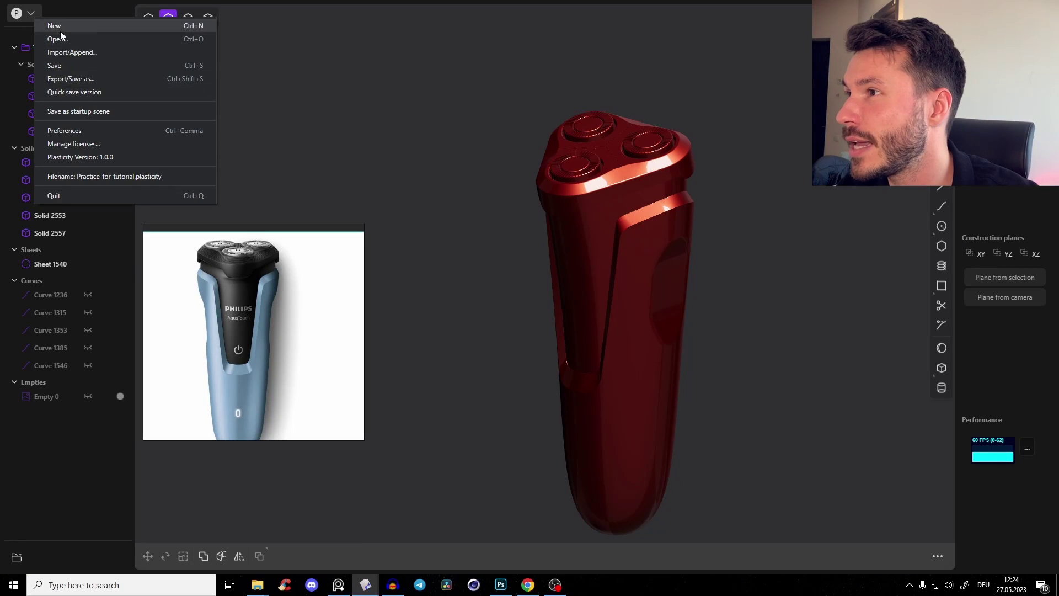
# Step: Start a new file and remove the default cube to leave an empty scene
pyautogui.click(51, 26)
pyautogui.click(561, 295)
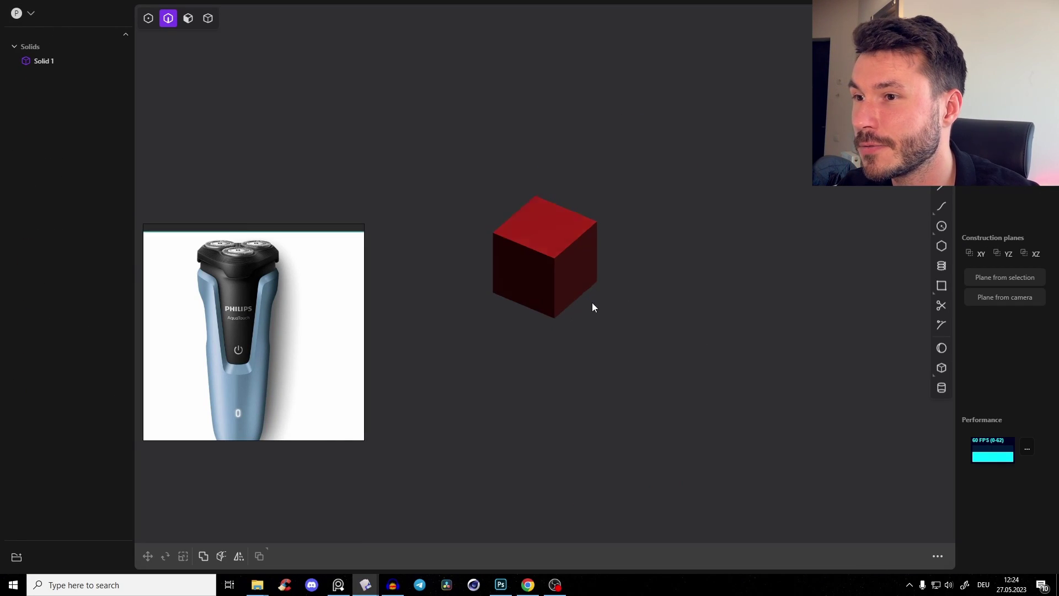
pyautogui.scroll(2, 238, 282)
# Step: Enlarge the reference image window and frame the shaver's head and upper body in it
pyautogui.scroll(5, 241, 288)
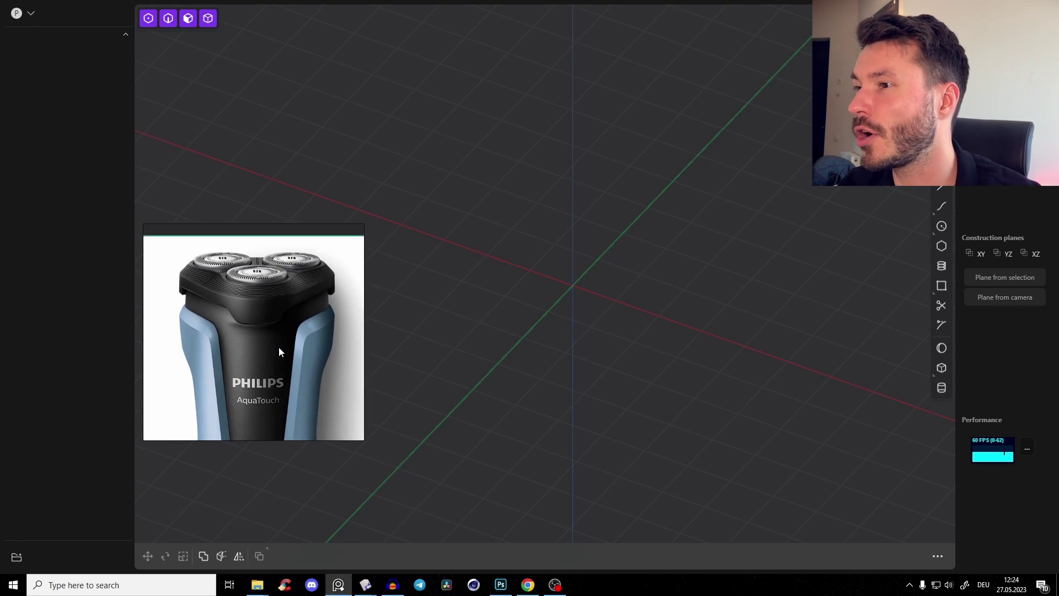
pyautogui.moveTo(363, 231); pyautogui.dragTo(429, 184)
pyautogui.scroll(2, 331, 302)
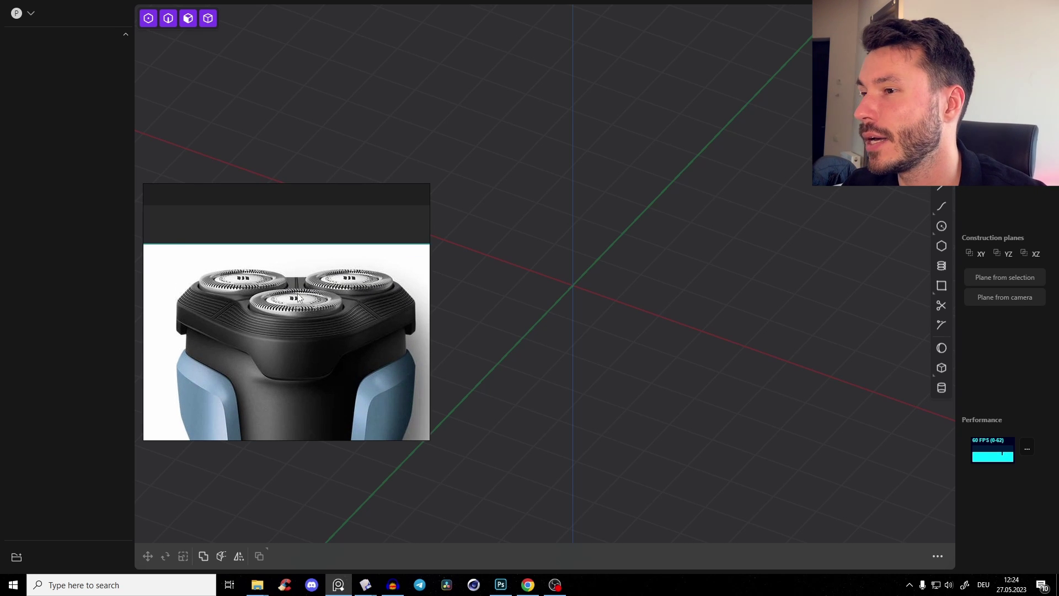
pyautogui.scroll(-4, 322, 327)
pyautogui.scroll(4, 306, 240)
pyautogui.scroll(2, 292, 276)
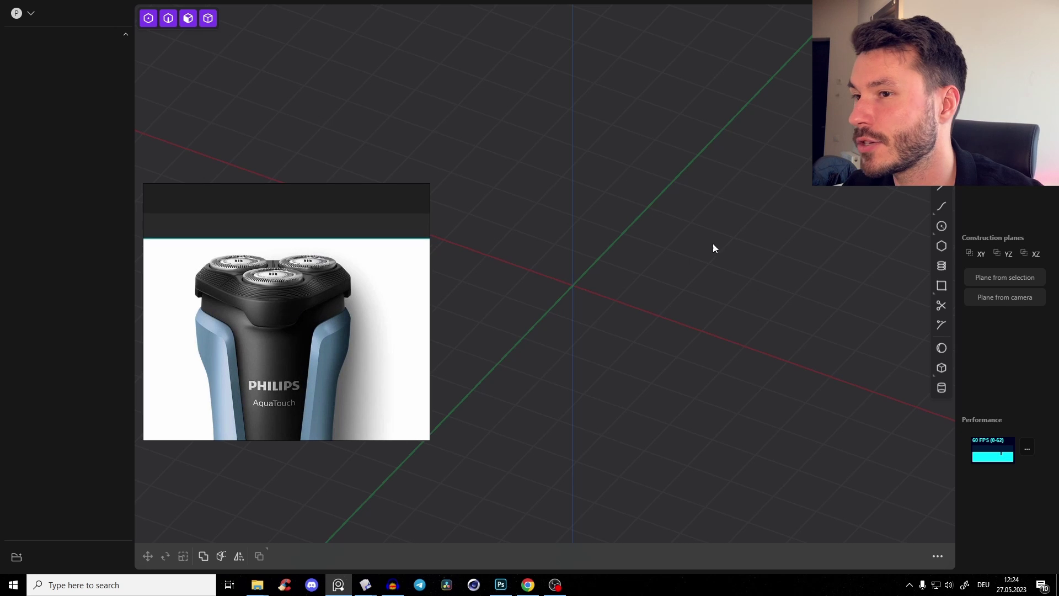
# Step: Set the viewport to the top view and move the reference image window away from the drawing area
pyautogui.moveTo(713, 243); pyautogui.dragTo(618, 345, button='middle')
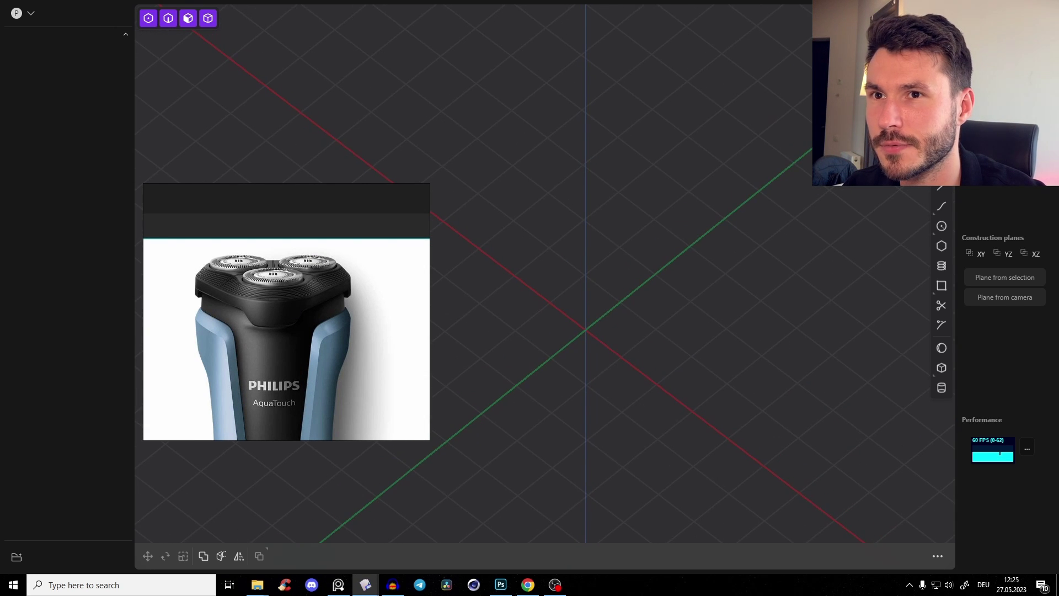
pyautogui.press('KP_7')
pyautogui.moveTo(374, 297); pyautogui.dragTo(306, 267, button='right')
# Step: Draw a triangle centred on the origin with one corner on the negative Y axis, and fillet its corners by about 139 cm
pyautogui.click(941, 246)
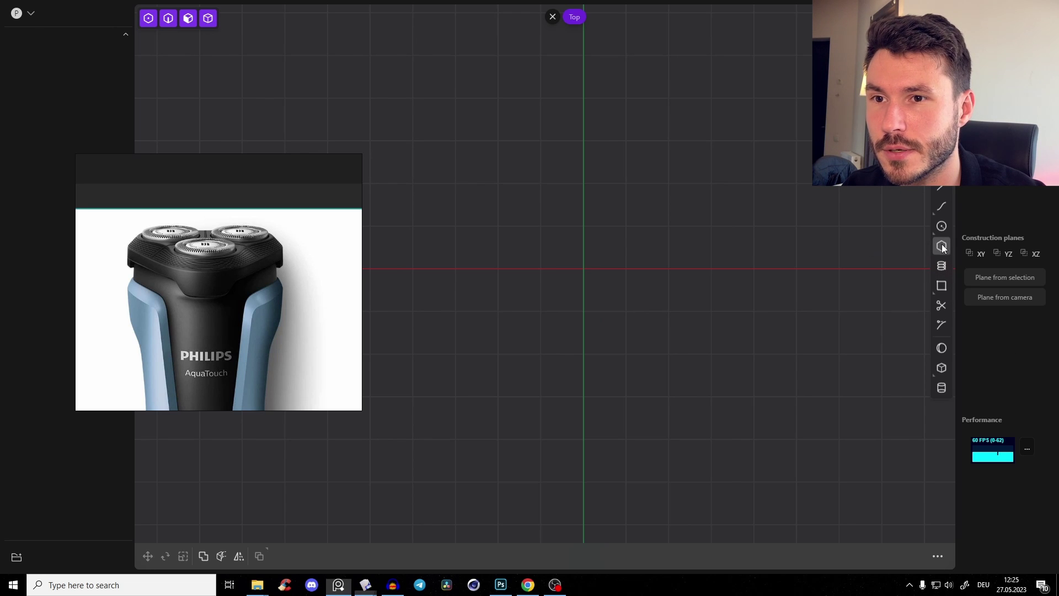
pyautogui.click(583, 269)
pyautogui.keyDown('shift'); pyautogui.scroll(2, 579, 408); pyautogui.keyUp('shift')
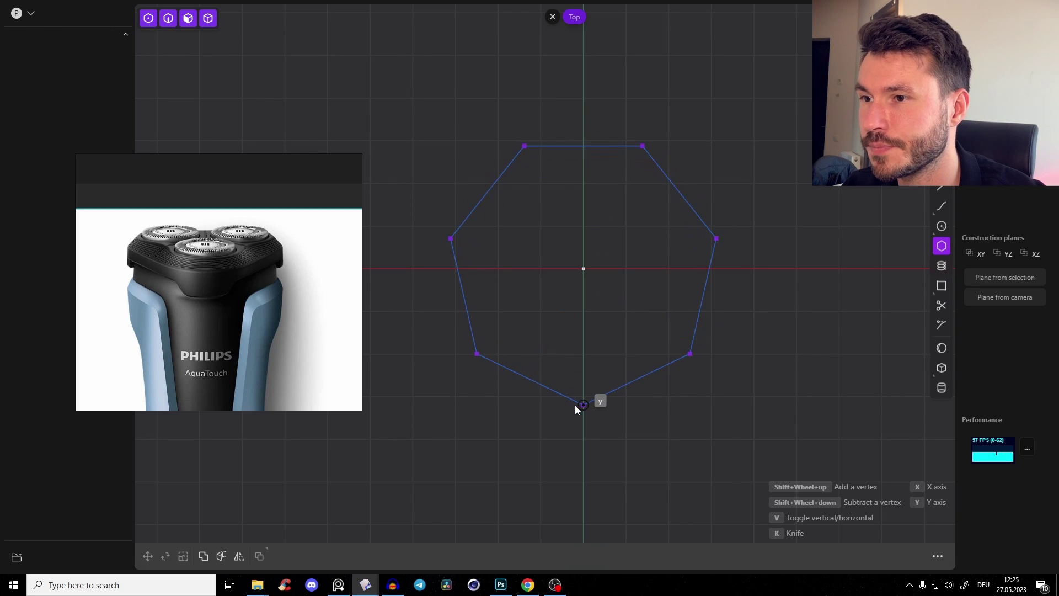
pyautogui.keyDown('shift'); pyautogui.scroll(-4, 574, 405); pyautogui.keyUp('shift')
pyautogui.click(588, 462)
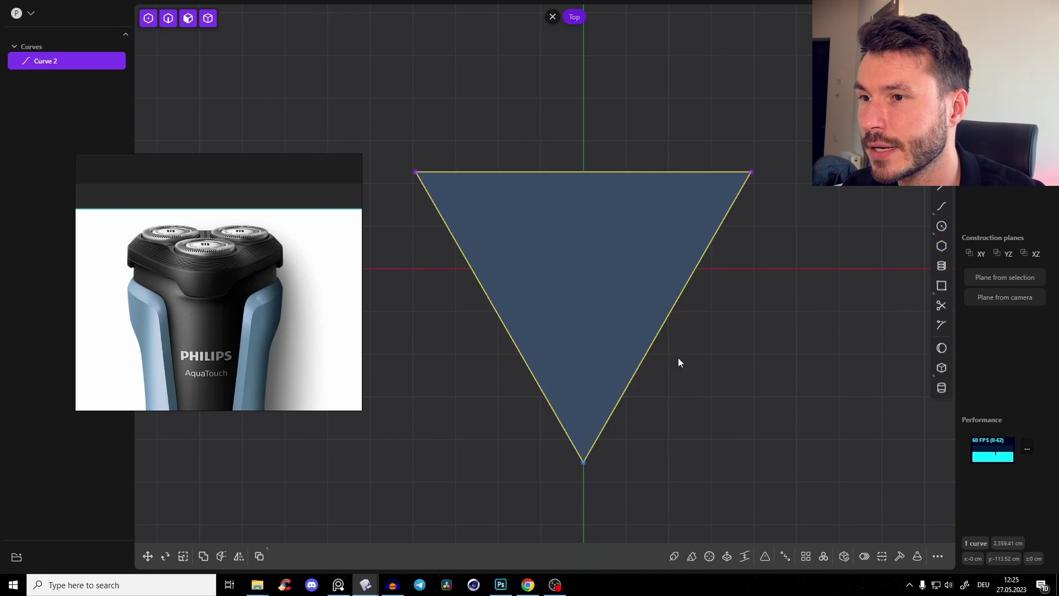
pyautogui.press('f')
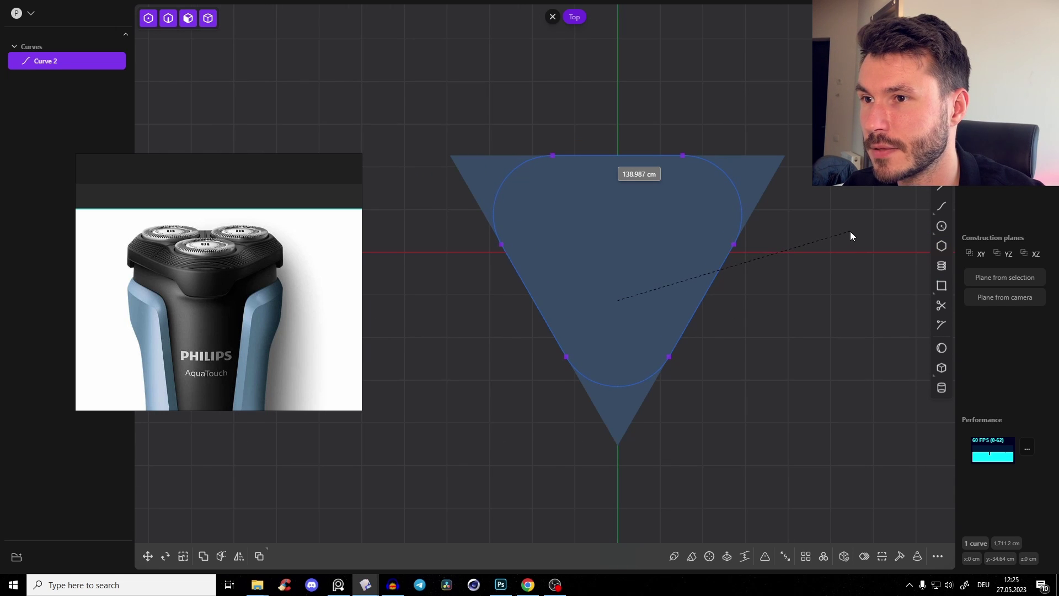
pyautogui.click(852, 235)
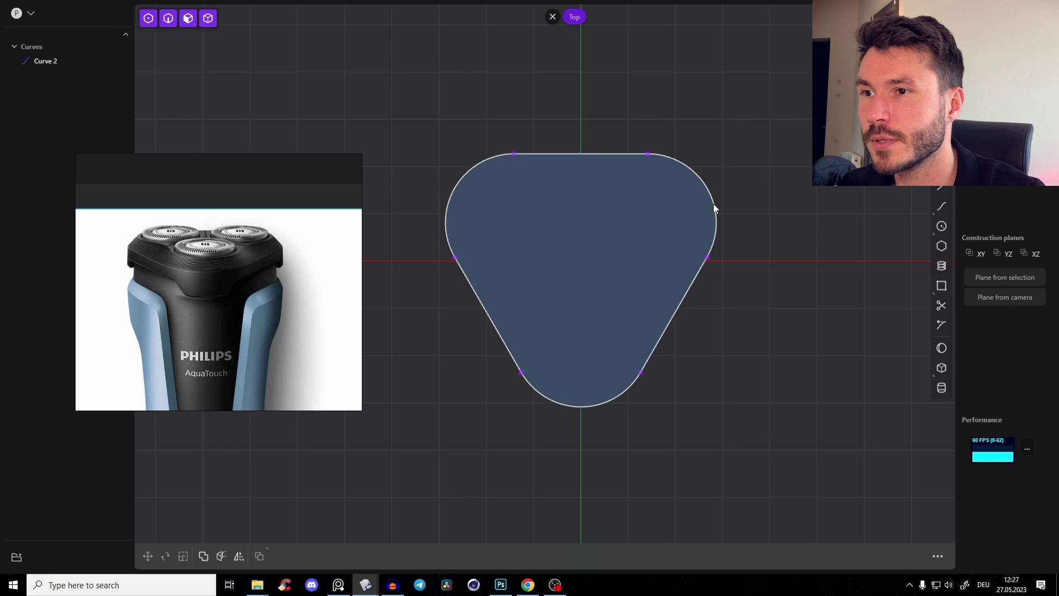
# Step: Draw a circle of about 93 cm radius centred on the triangle's upper-left rounded corner
pyautogui.click(941, 227)
pyautogui.click(514, 223)
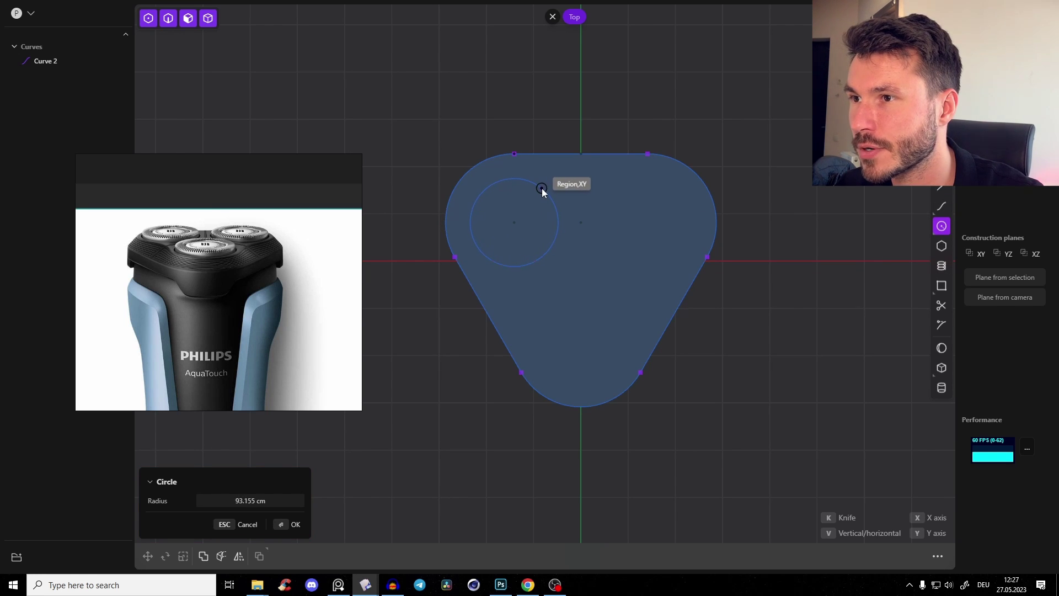
pyautogui.scroll(2, 563, 188)
pyautogui.click(585, 200)
# Step: Duplicate the circle twice, snapping the copies to the centres of the upper-right and lower rounded corners
pyautogui.hotkey('shift', 'd')
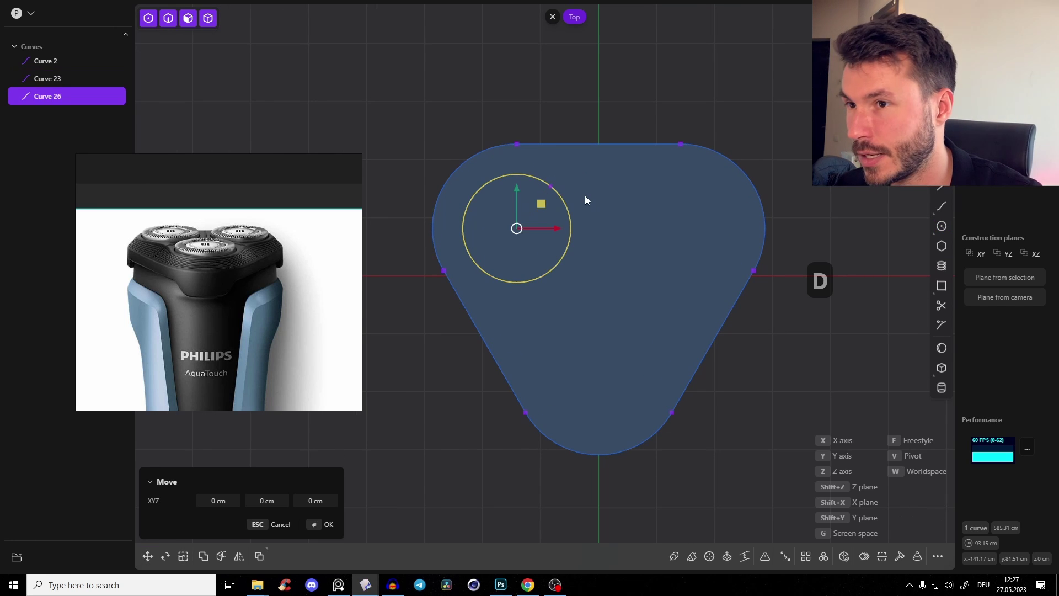
pyautogui.press('g')
pyautogui.press('g')
pyautogui.press('g')
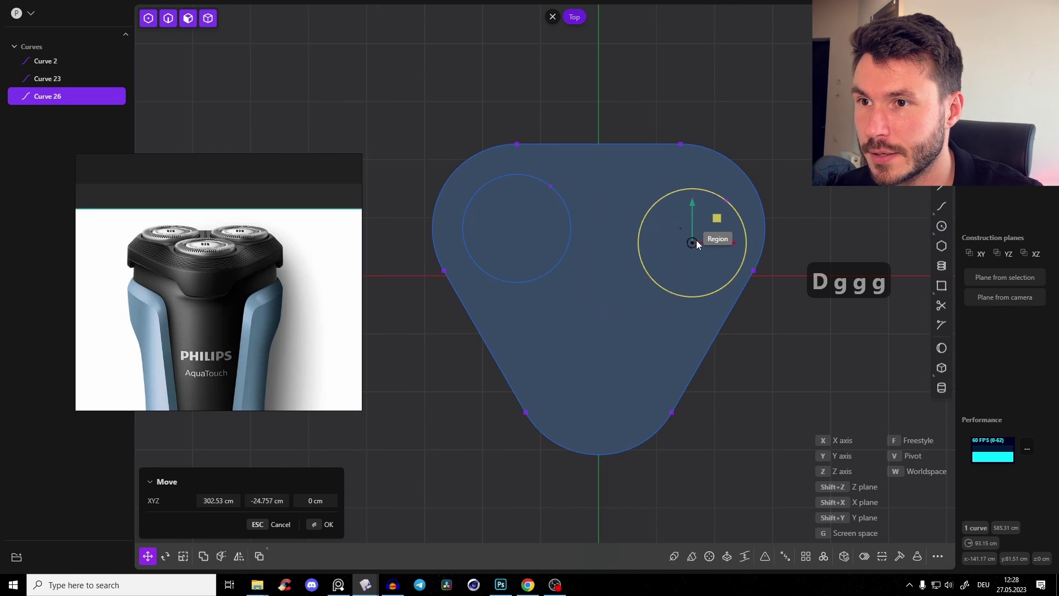
pyautogui.click(696, 233)
pyautogui.hotkey('shift', 'd')
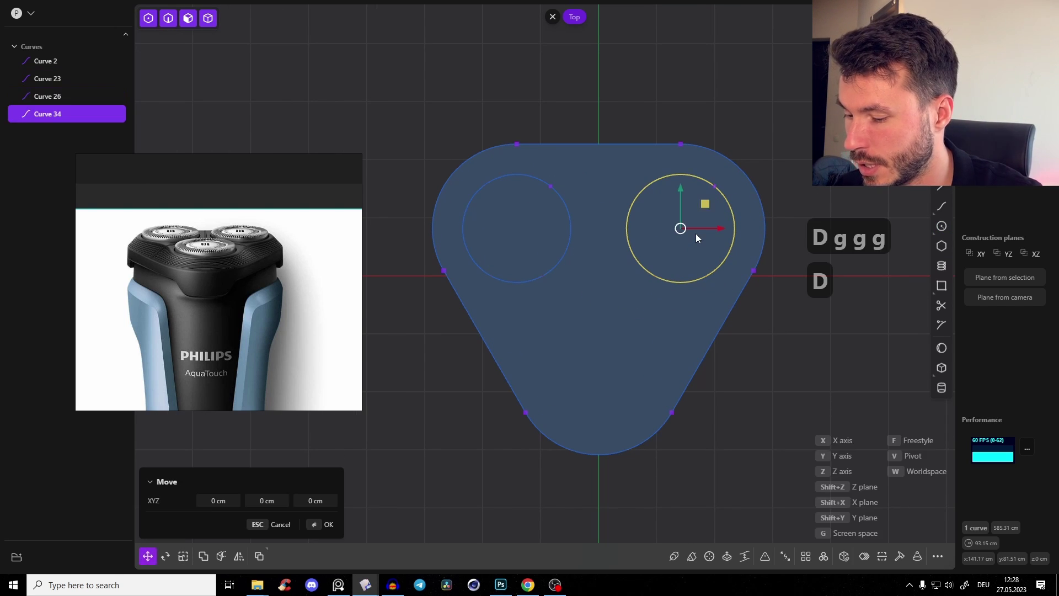
pyautogui.press('g')
pyautogui.press('g')
pyautogui.click(599, 374)
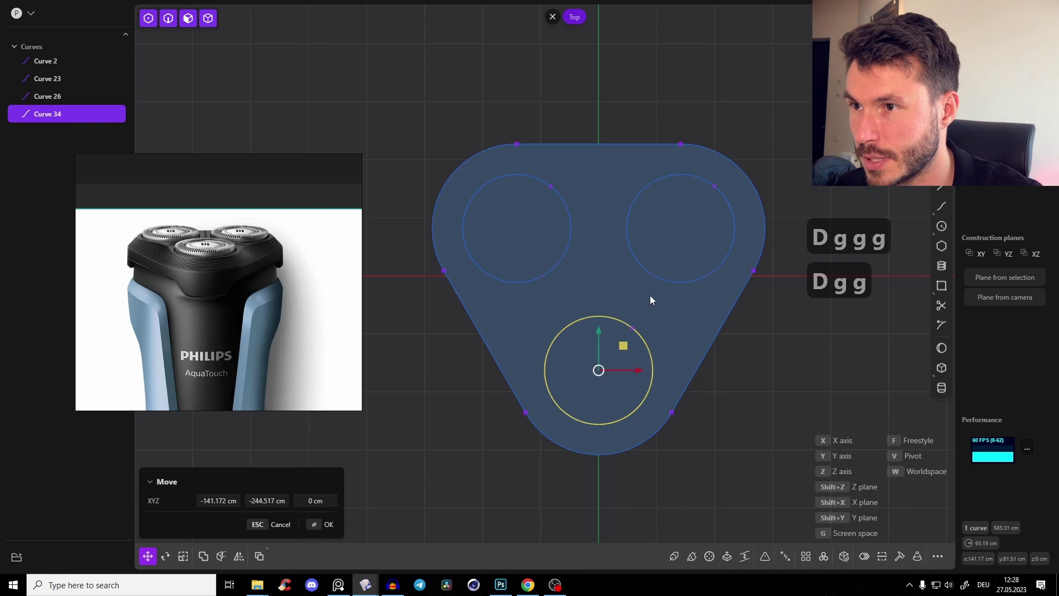
# Step: Offset all three circles outward by about 16.6 cm
pyautogui.scroll(1, 649, 296)
pyautogui.press('2')
pyautogui.click(558, 207)
pyautogui.click(623, 221)
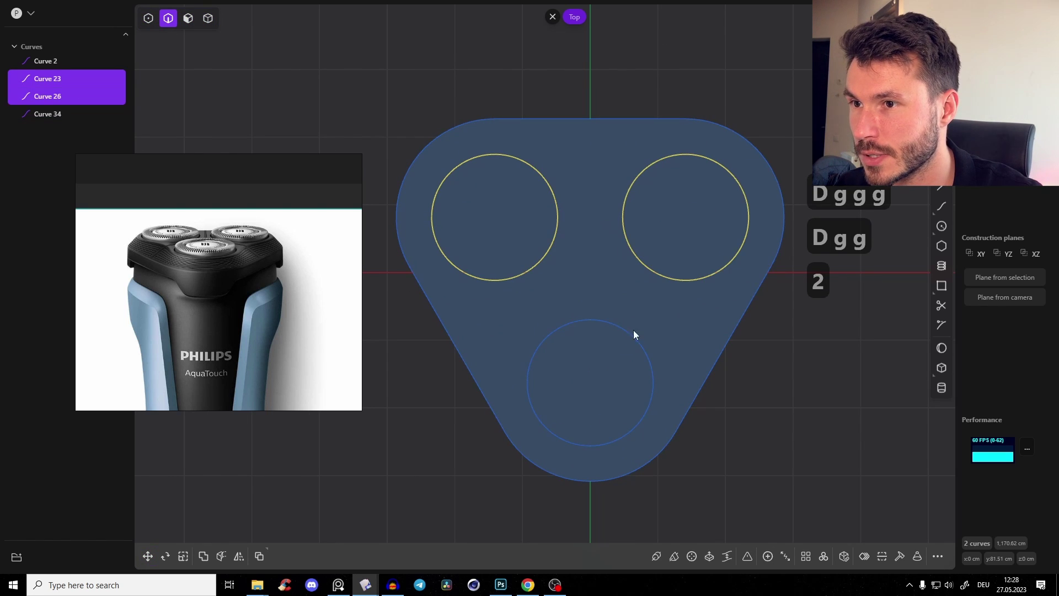
pyautogui.click(633, 332)
pyautogui.press('o')
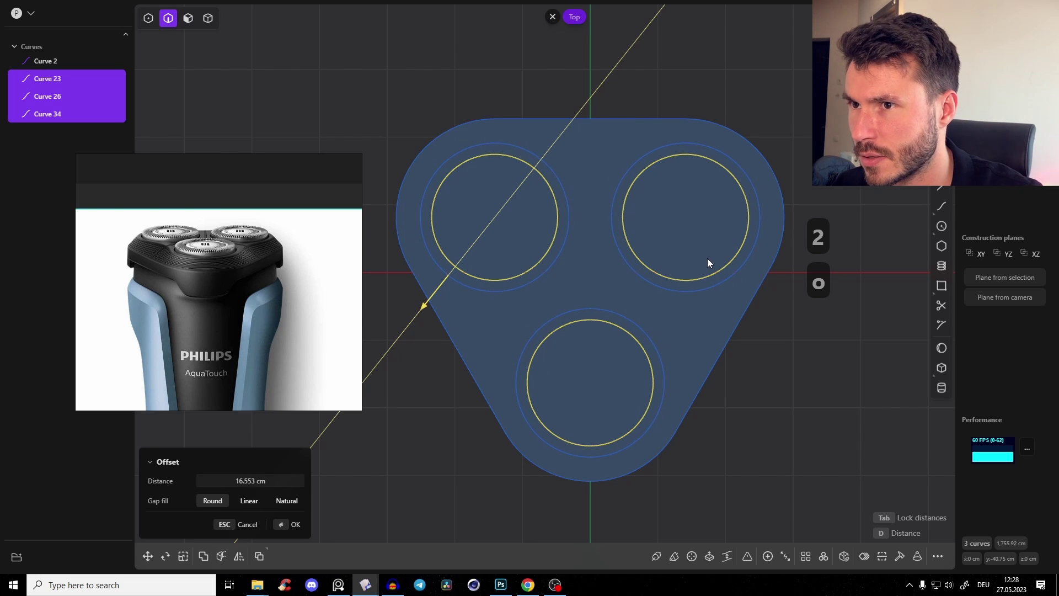
pyautogui.click(681, 246)
pyautogui.click(590, 78)
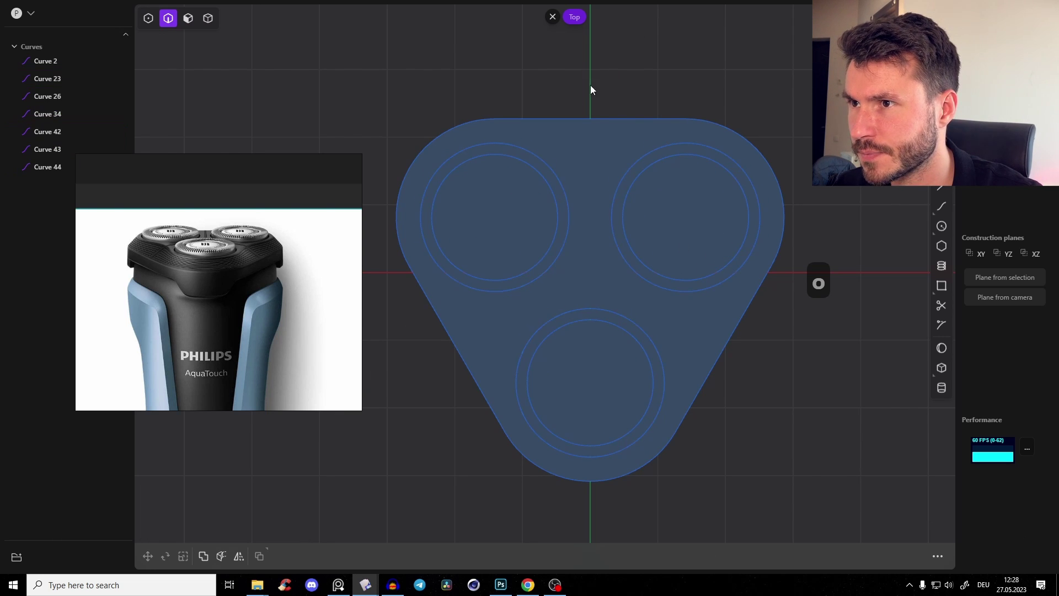
pyautogui.scroll(5, 557, 176)
pyautogui.keyDown('shift'); pyautogui.moveTo(564, 178); pyautogui.dragTo(599, 157, button='middle'); pyautogui.keyUp('shift')
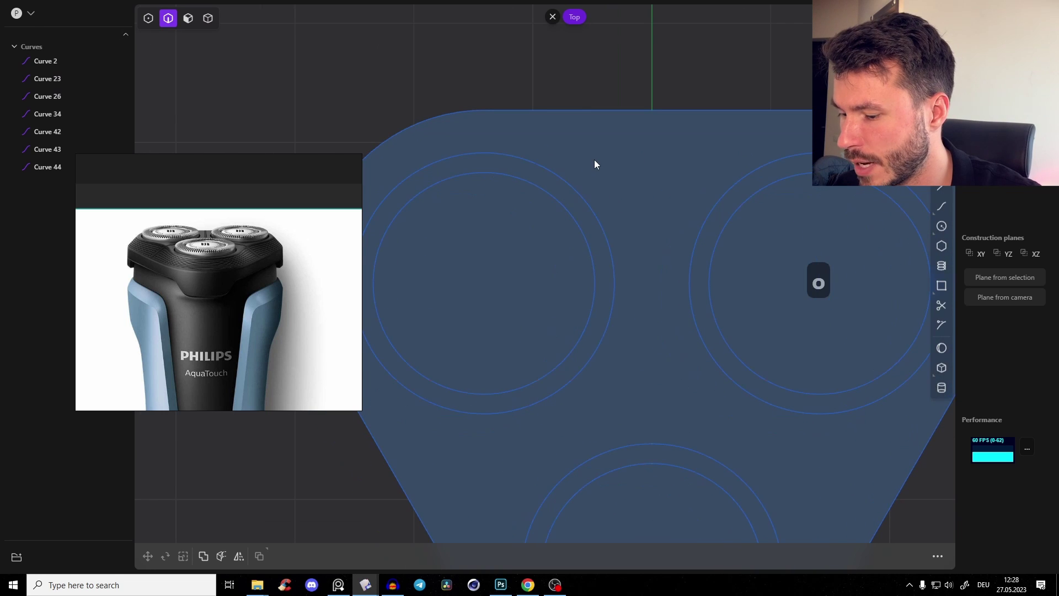
pyautogui.press('f')
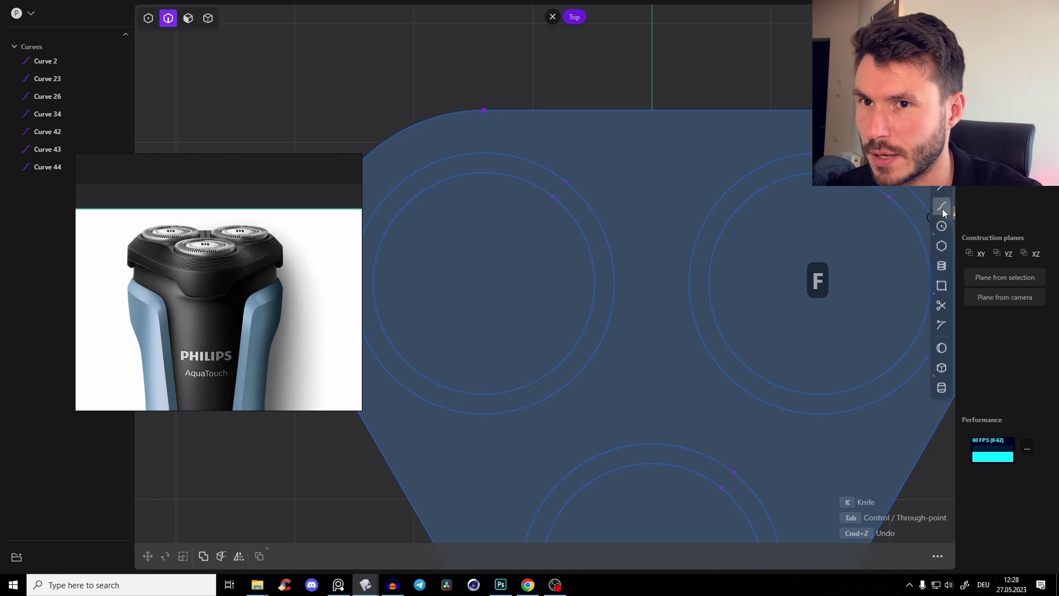
pyautogui.moveTo(941, 208)
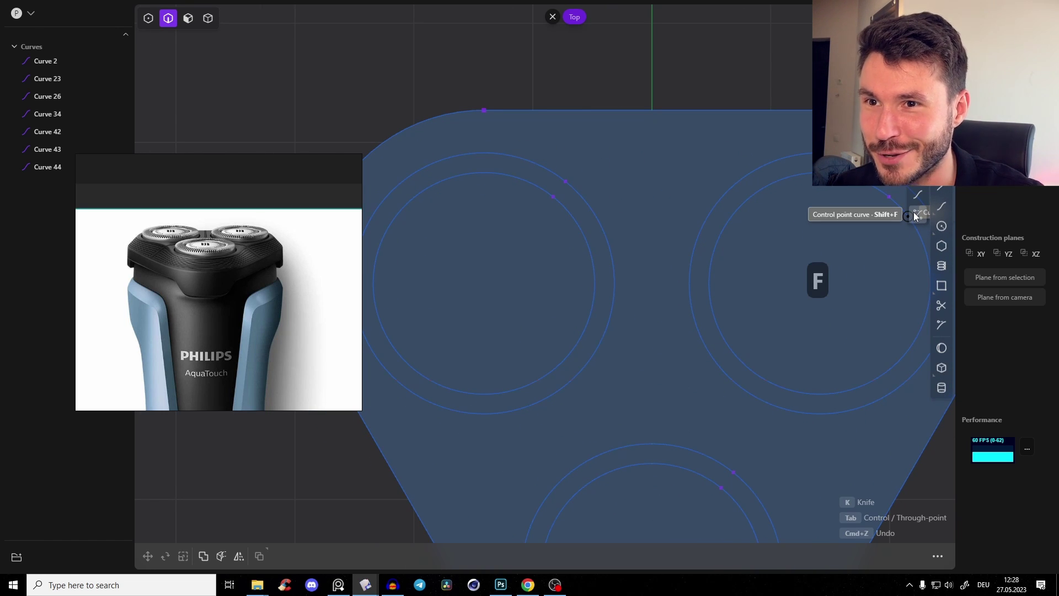
pyautogui.press('Escape')
# Step: Draw a control point curve from the top of the upper-left outer circle, bending down to the Y axis between the two upper circles
pyautogui.press('f')
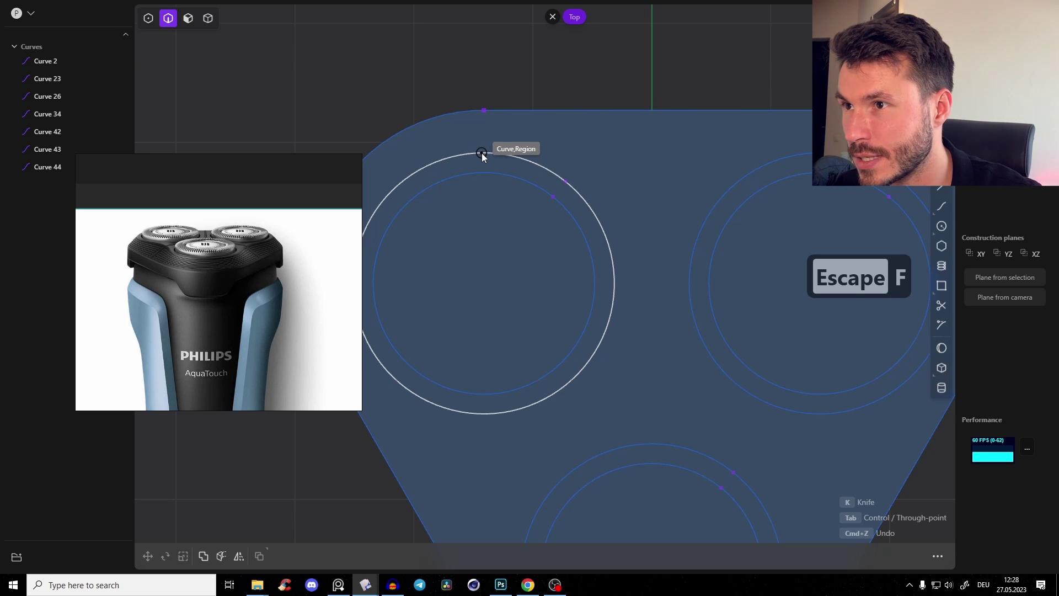
pyautogui.click(482, 153)
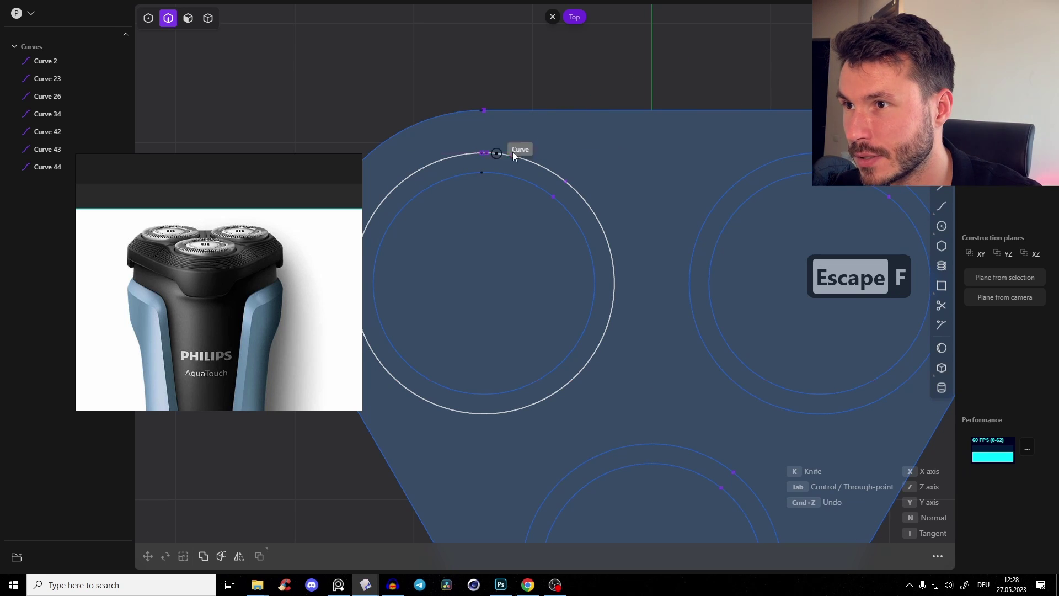
pyautogui.click(605, 150)
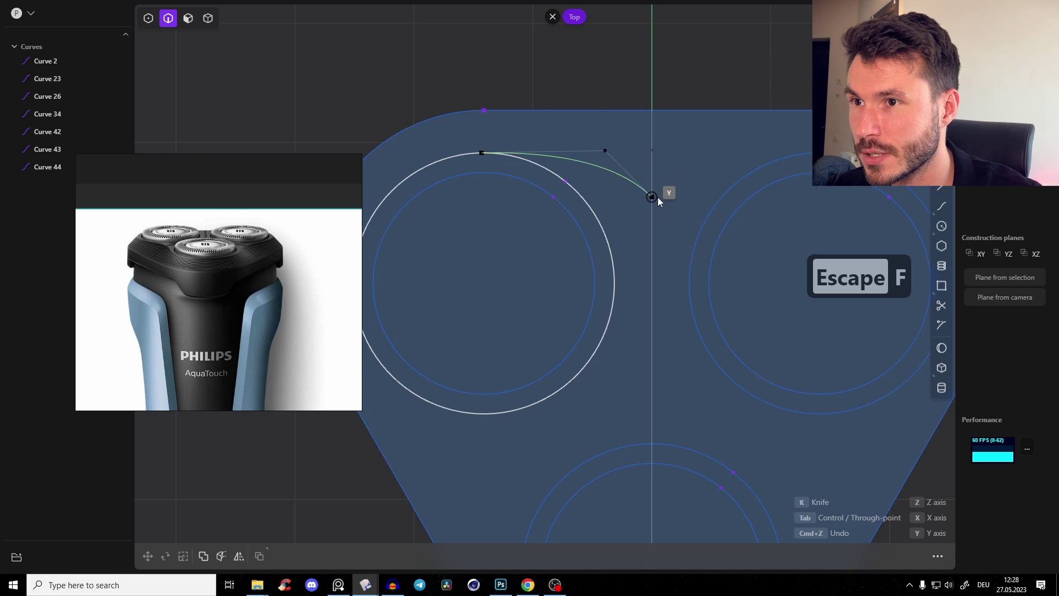
pyautogui.click(653, 194)
pyautogui.rightClick(656, 69)
# Step: Mirror the new curve across the Y axis along X and join both halves into one curve
pyautogui.hotkey('alt', 'x')
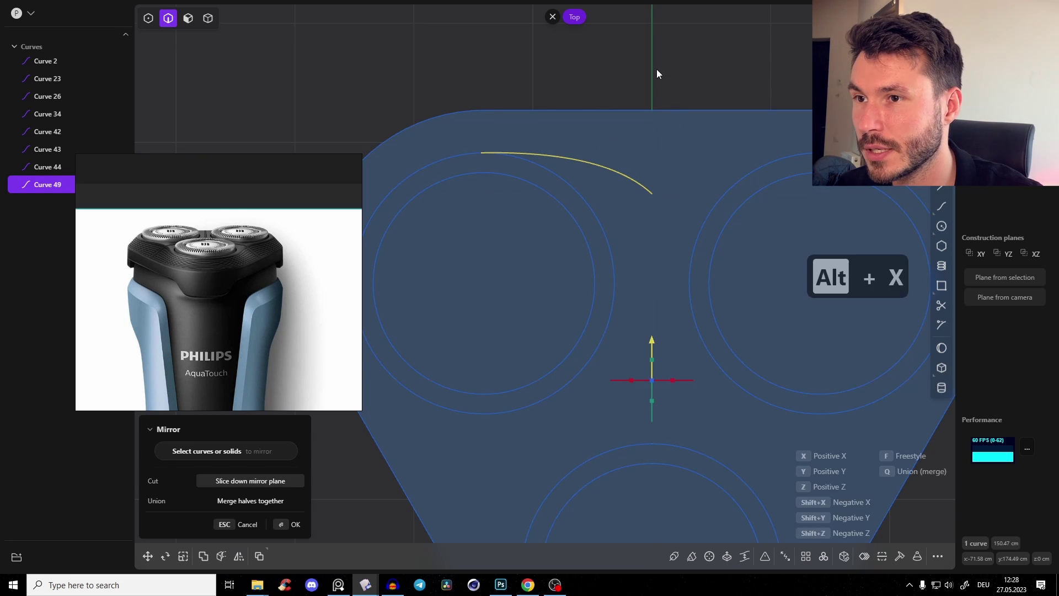
pyautogui.press('x')
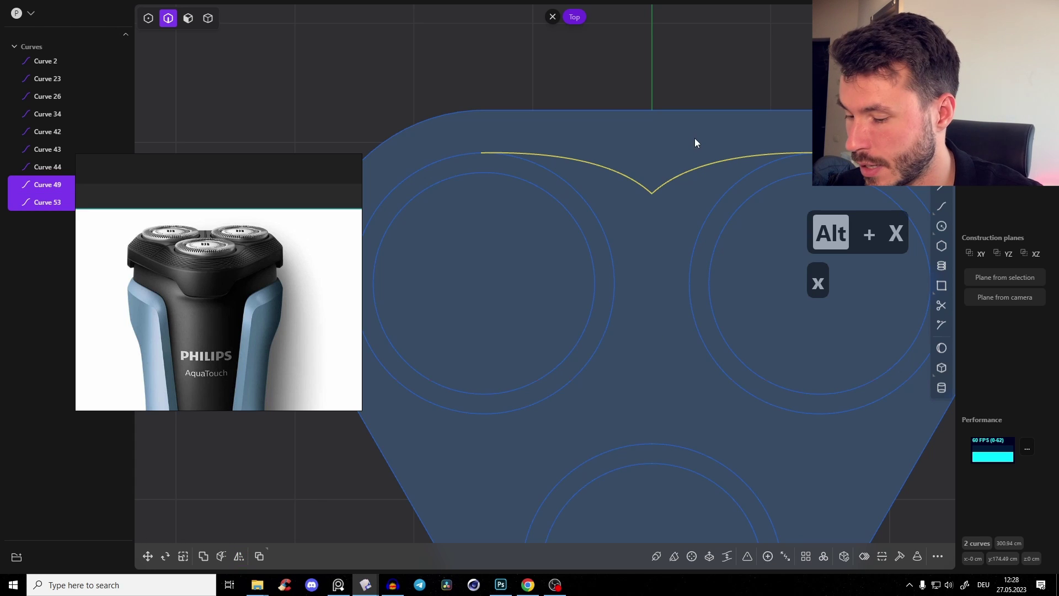
pyautogui.press('j')
# Step: Fillet the sharp point where the two halves of the joined curve meet
pyautogui.press('b')
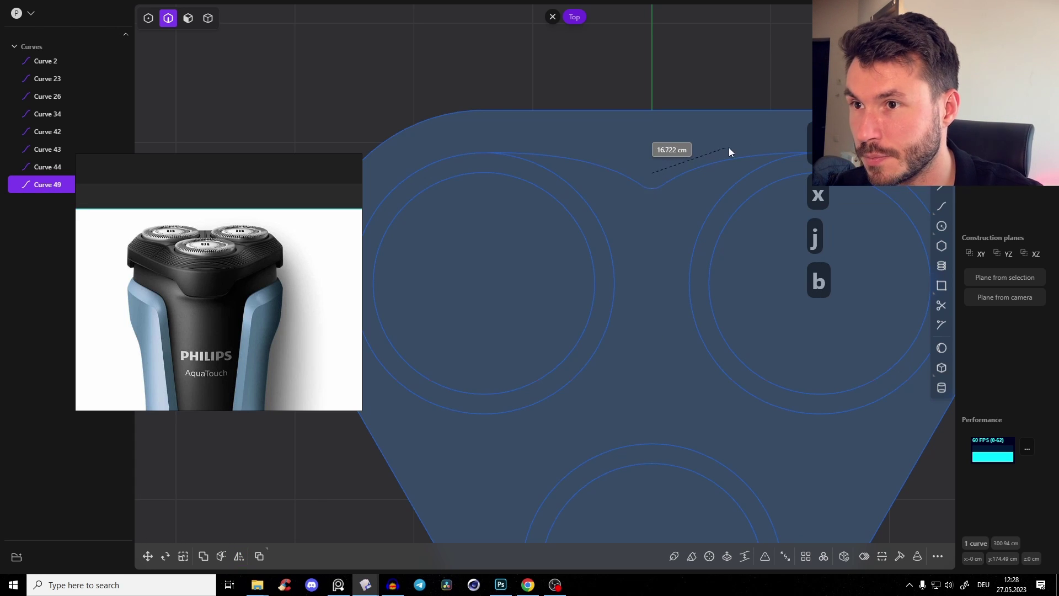
pyautogui.click(799, 138)
pyautogui.keyDown('shift'); pyautogui.moveTo(704, 69); pyautogui.dragTo(661, 54, button='middle'); pyautogui.keyUp('shift')
pyautogui.click(661, 54)
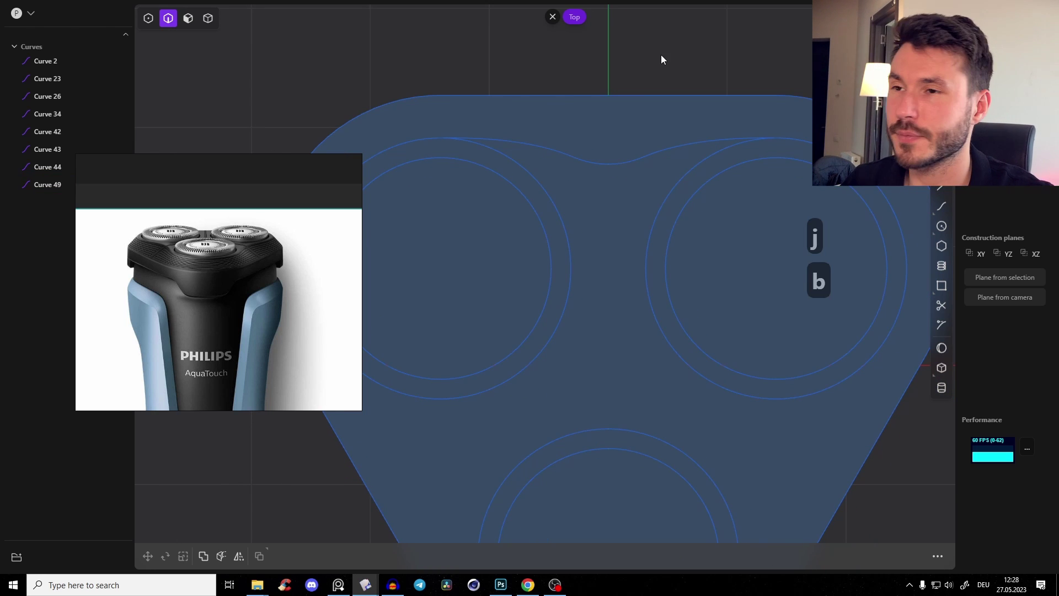
# Step: Radially array the wavy joined curve around the origin over 360 degrees with 3 instances
pyautogui.keyDown('shift'); pyautogui.moveTo(590, 231); pyautogui.dragTo(580, 207, button='middle'); pyautogui.keyUp('shift')
pyautogui.keyDown('shift'); pyautogui.moveTo(548, 106); pyautogui.dragTo(550, 117, button='middle'); pyautogui.keyUp('shift')
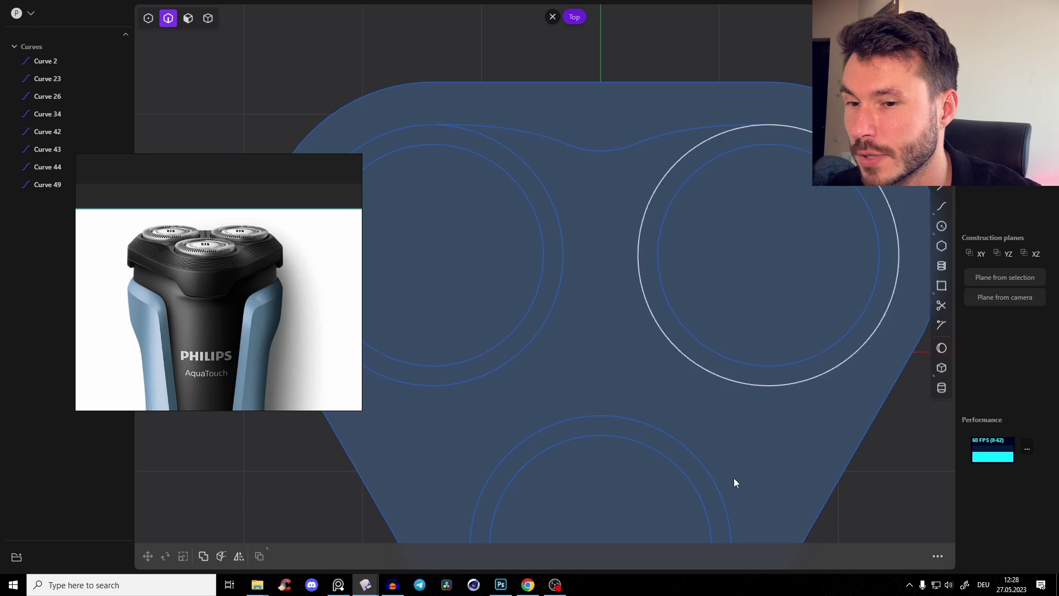
pyautogui.click(623, 149)
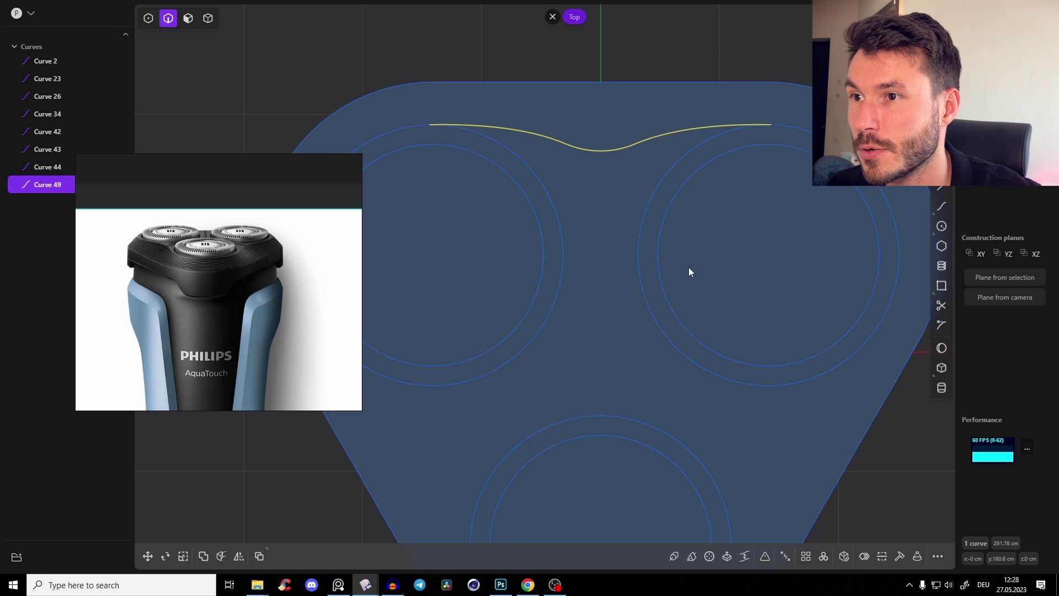
pyautogui.moveTo(688, 267); pyautogui.dragTo(678, 246, button='middle')
pyautogui.click(823, 556)
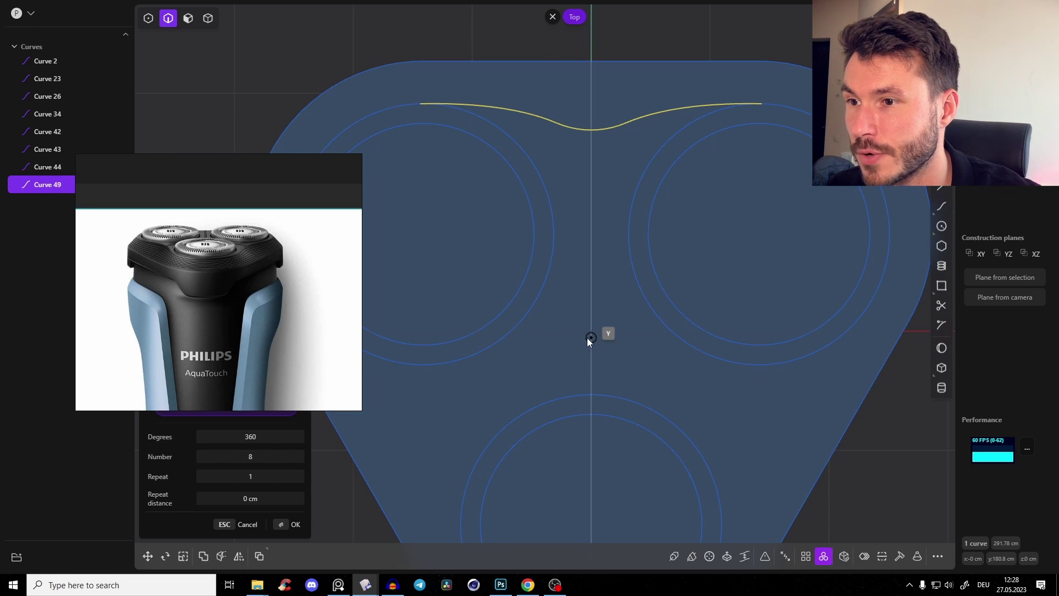
pyautogui.click(589, 338)
pyautogui.keyDown('shift'); pyautogui.scroll(-5, 792, 338); pyautogui.keyUp('shift')
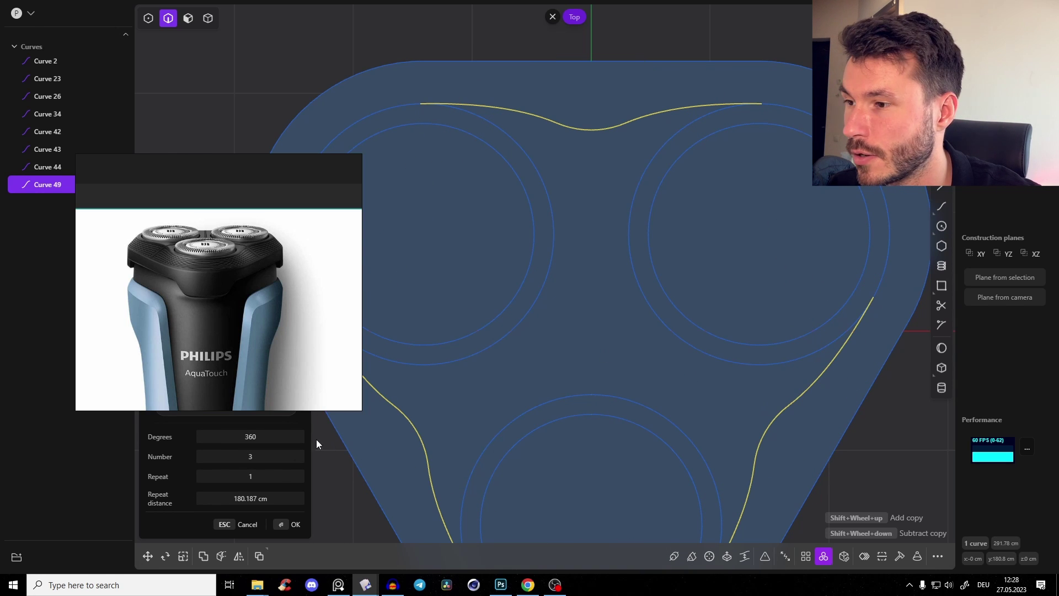
pyautogui.click(292, 524)
pyautogui.keyDown('shift'); pyautogui.moveTo(876, 318); pyautogui.dragTo(800, 328, button='middle'); pyautogui.keyUp('shift')
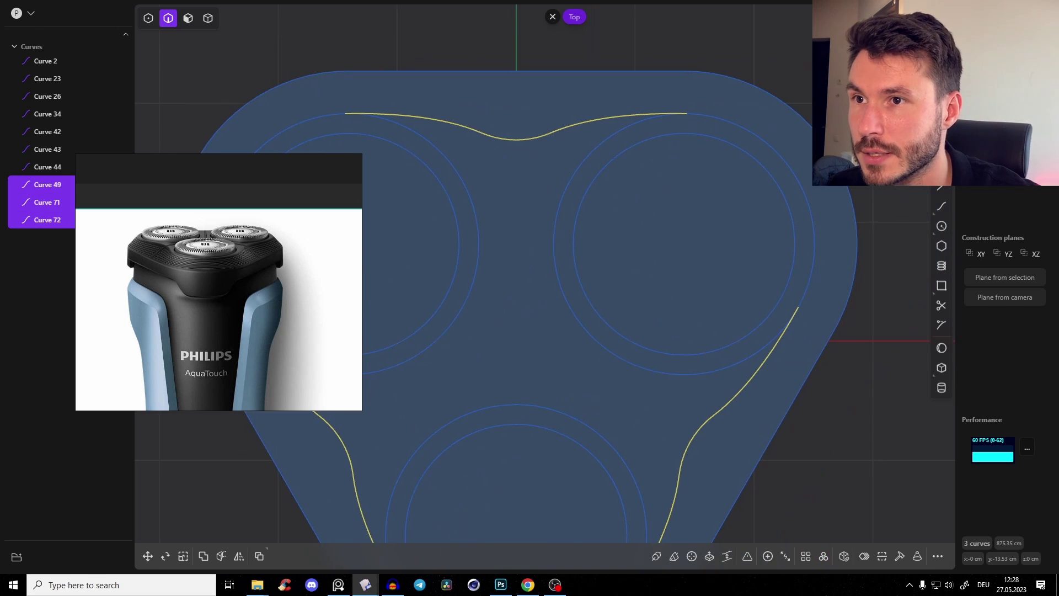
# Step: Trim away the inner arcs of the three outer circles between the arrayed wavy curves
pyautogui.click(829, 101)
pyautogui.keyDown('shift'); pyautogui.moveTo(829, 102); pyautogui.dragTo(846, 91, button='middle'); pyautogui.keyUp('shift')
pyautogui.scroll(-1, 845, 92)
pyautogui.press('t')
pyautogui.click(619, 157)
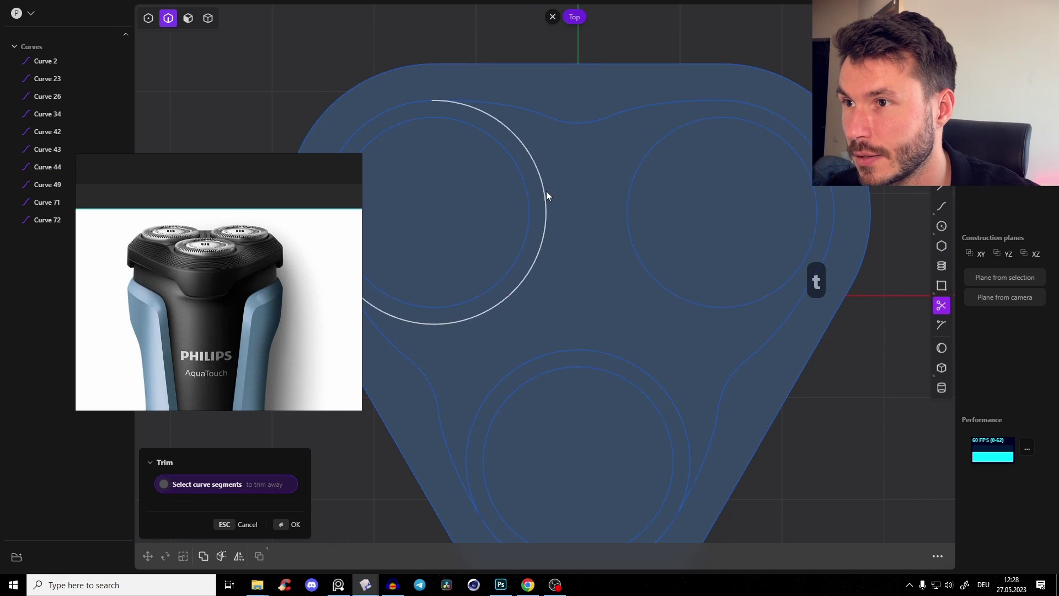
pyautogui.click(546, 191)
pyautogui.click(588, 349)
pyautogui.press('t')
pyautogui.keyDown('shift'); pyautogui.moveTo(745, 384); pyautogui.dragTo(757, 352, button='middle'); pyautogui.keyUp('shift')
pyautogui.scroll(-1, 757, 353)
pyautogui.press('t')
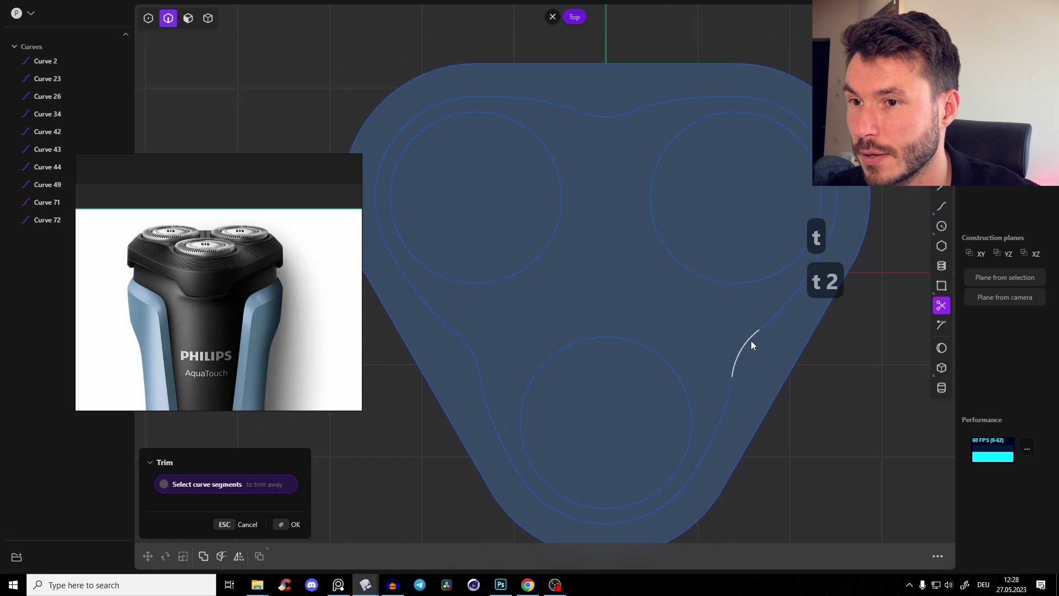
pyautogui.hotkey('ctrl', 'z')
# Step: Join the three wavy curves and the three remaining outer arcs into one closed curve
pyautogui.click(750, 348)
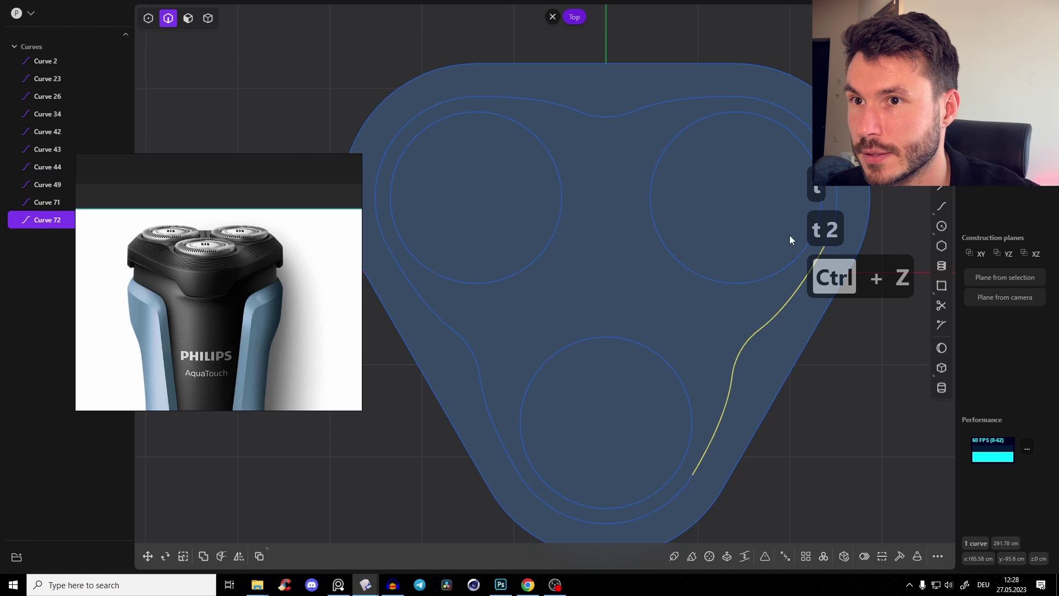
pyautogui.click(806, 122)
pyautogui.click(606, 114)
pyautogui.click(411, 112)
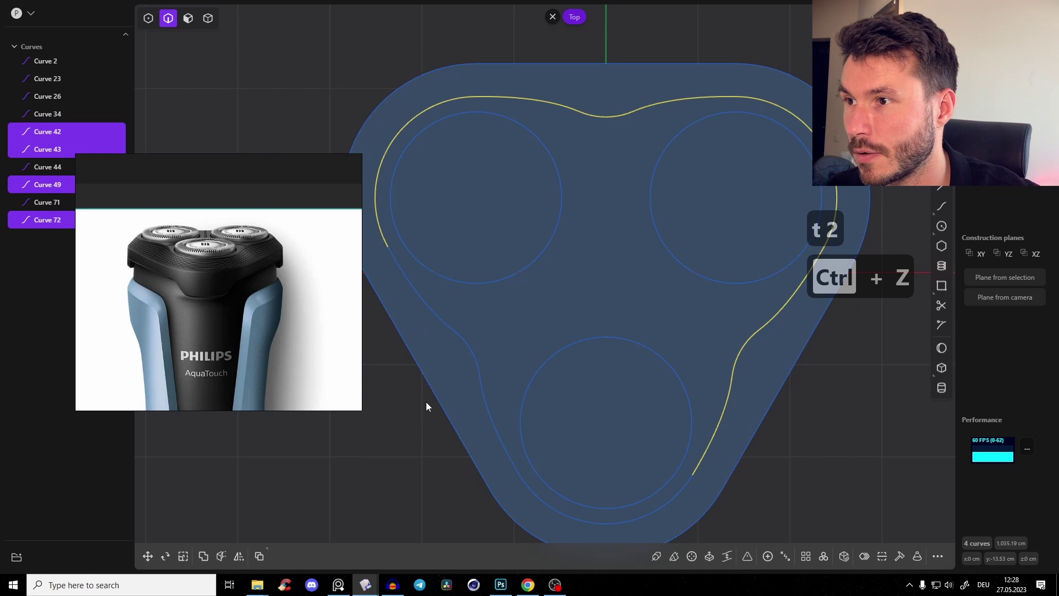
pyautogui.click(476, 367)
pyautogui.click(534, 497)
pyautogui.press('j')
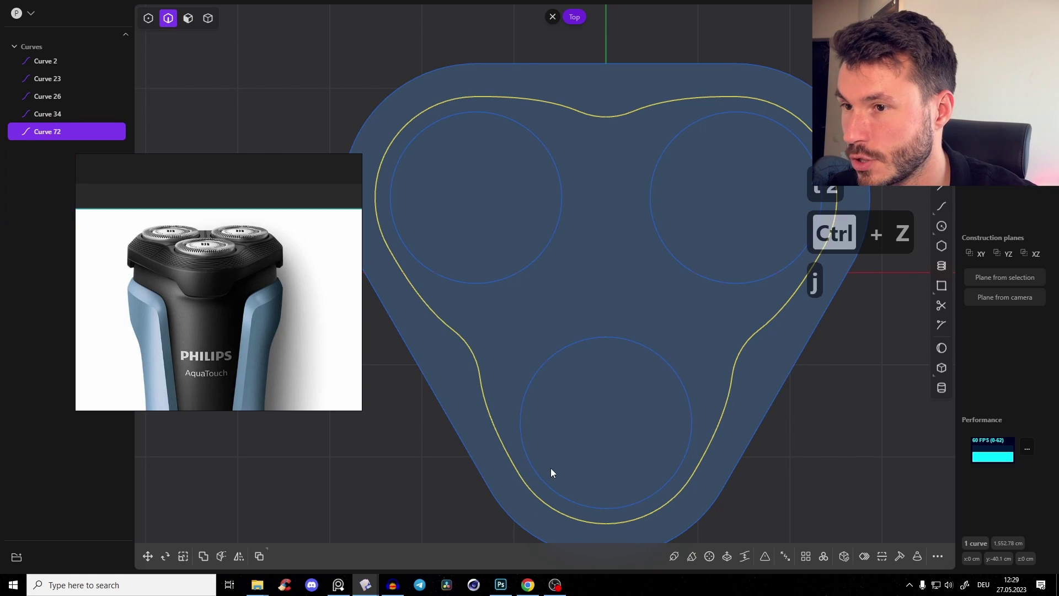
# Step: Raise the joined inner outline together with the three circles about 28.4 cm along Z above the rounded triangle
pyautogui.moveTo(577, 383); pyautogui.dragTo(528, 367, button='middle')
pyautogui.click(528, 368)
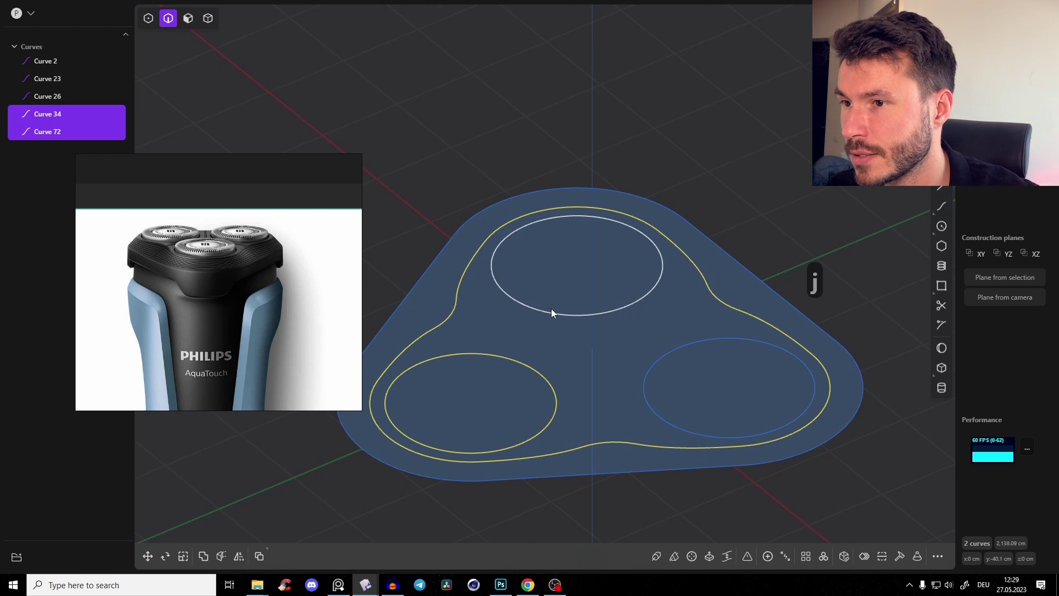
pyautogui.click(550, 310)
pyautogui.click(661, 359)
pyautogui.keyDown('shift'); pyautogui.moveTo(661, 359); pyautogui.dragTo(680, 365, button='middle'); pyautogui.keyUp('shift')
pyautogui.press('g')
pyautogui.moveTo(652, 285); pyautogui.dragTo(644, 238, button='middle')
pyautogui.moveTo(619, 312); pyautogui.dragTo(615, 290)
pyautogui.moveTo(611, 298)
pyautogui.mouseDown(button='middle')
pyautogui.moveTo(593, 293)
pyautogui.moveTo(618, 310)
pyautogui.mouseUp(button='middle')
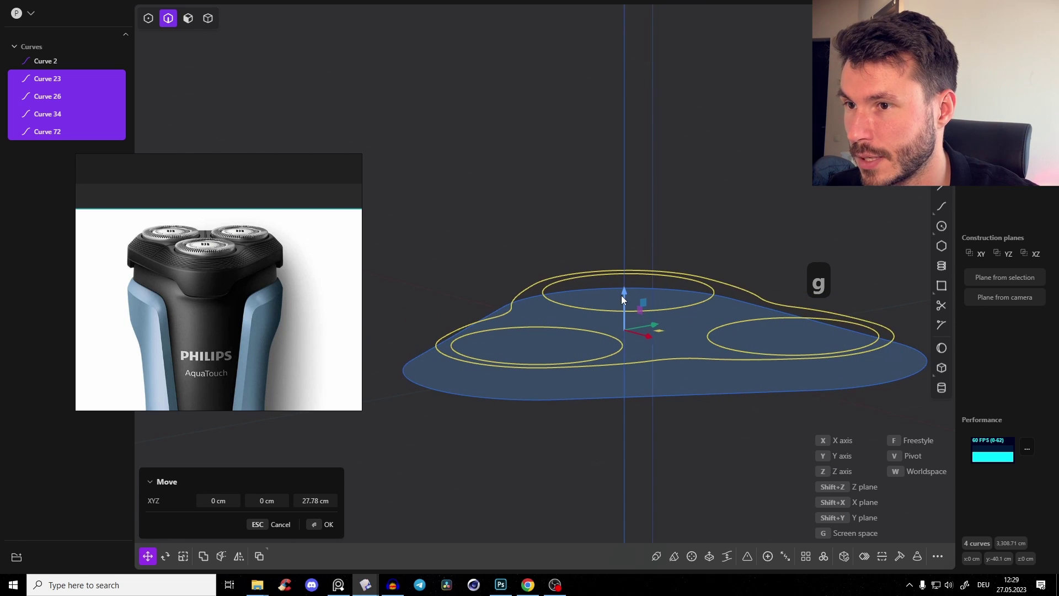
pyautogui.moveTo(621, 296); pyautogui.dragTo(621, 293)
pyautogui.rightClick(616, 220)
# Step: Loft a surface between the raised inner outline and the rounded triangular base curve
pyautogui.click(436, 293)
pyautogui.moveTo(436, 293); pyautogui.dragTo(494, 348, button='middle')
pyautogui.press('2')
pyautogui.click(496, 354)
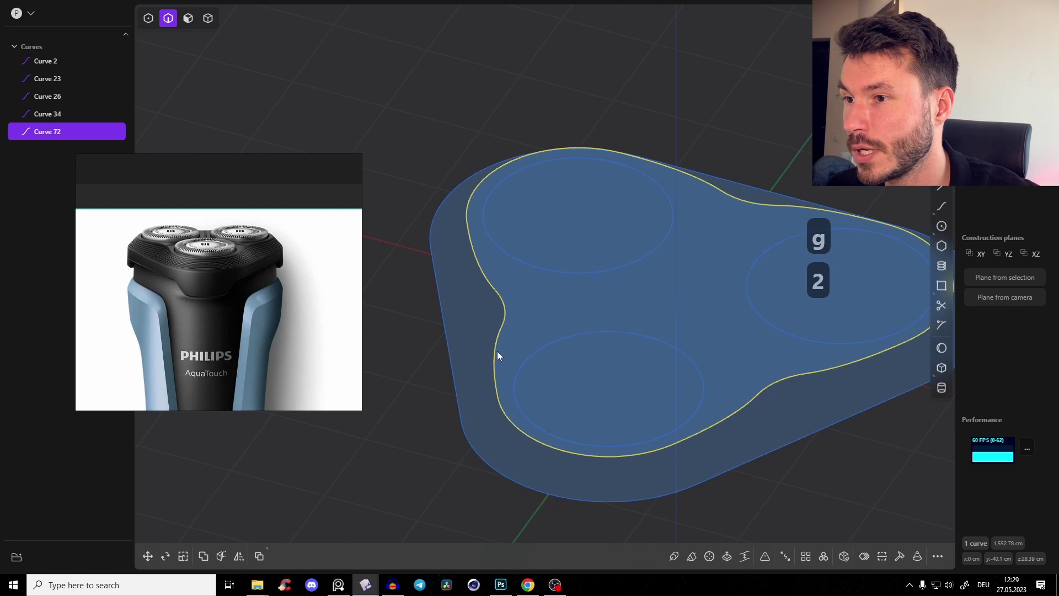
pyautogui.click(460, 401)
pyautogui.moveTo(460, 402); pyautogui.dragTo(457, 180, button='middle')
pyautogui.press('l')
pyautogui.press('Return')
# Step: Delete the two profile curves used for the loft, keeping the lofted sheet
pyautogui.press('2')
pyautogui.click(511, 342)
pyautogui.click(512, 428)
pyautogui.press('c')
pyautogui.press('Tab')
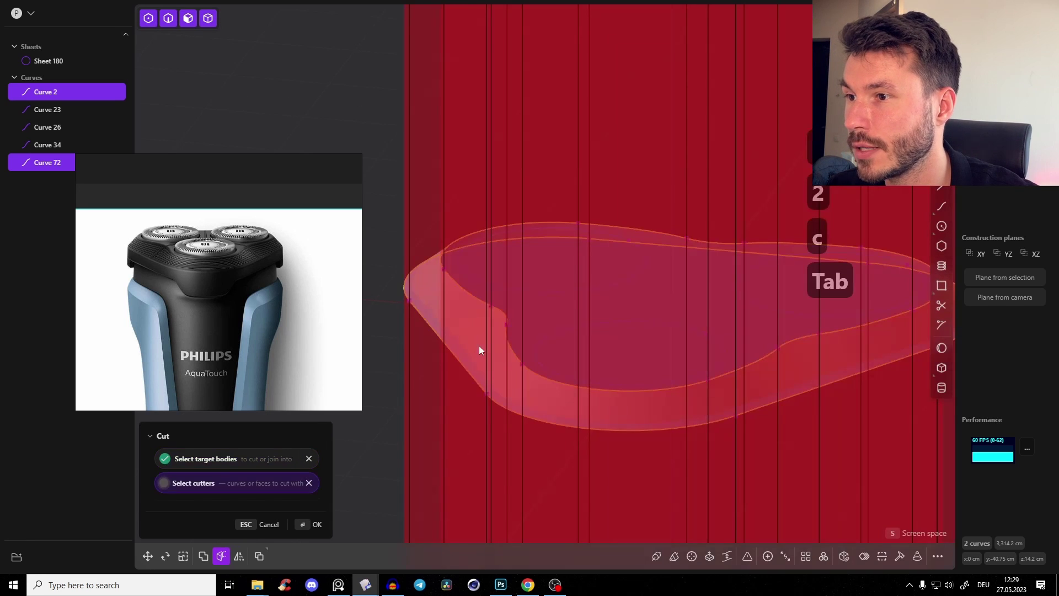
pyautogui.press('Escape')
pyautogui.press('x')
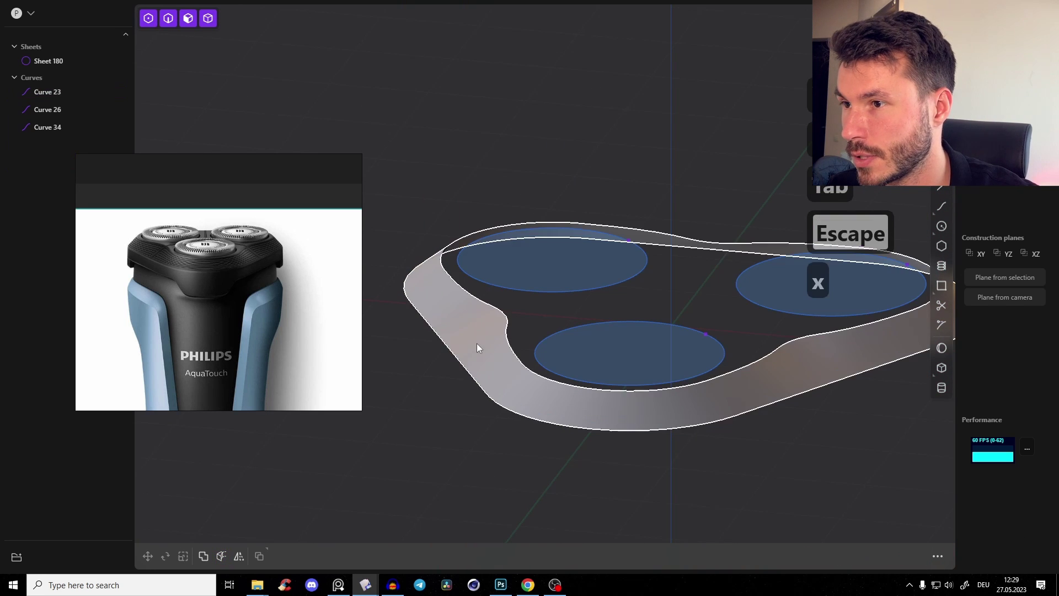
# Step: Cap the open ends of the lofted sheet to turn it into a closed solid
pyautogui.click(491, 348)
pyautogui.moveTo(501, 381); pyautogui.dragTo(675, 451, button='middle')
pyautogui.click(862, 561)
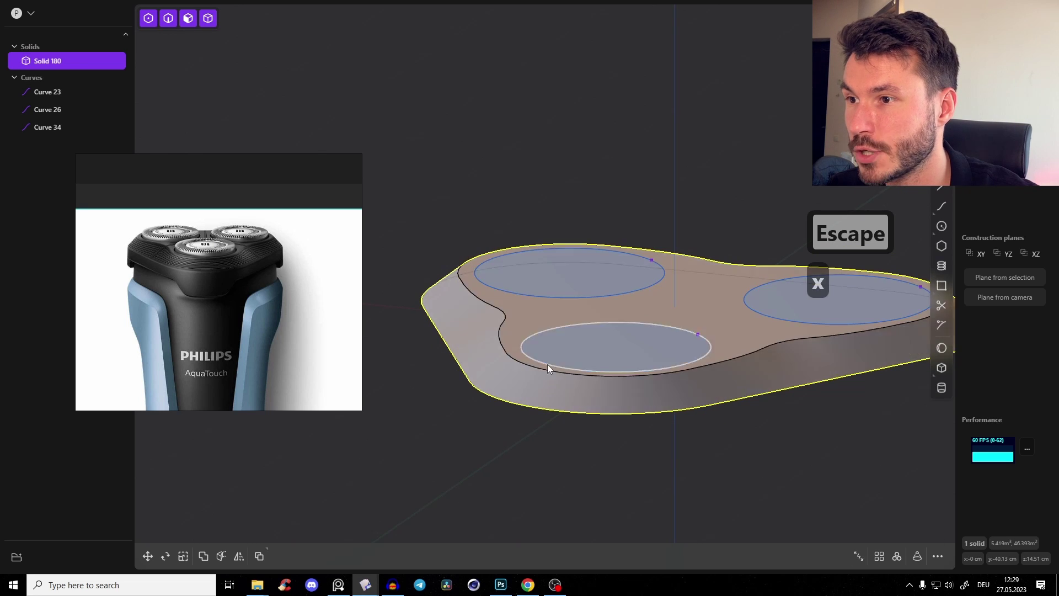
pyautogui.moveTo(547, 364); pyautogui.dragTo(637, 120, button='middle')
pyautogui.click(643, 114)
# Step: Fillet the solid's upper wavy edge by about 5.9 cm
pyautogui.scroll(2, 644, 115)
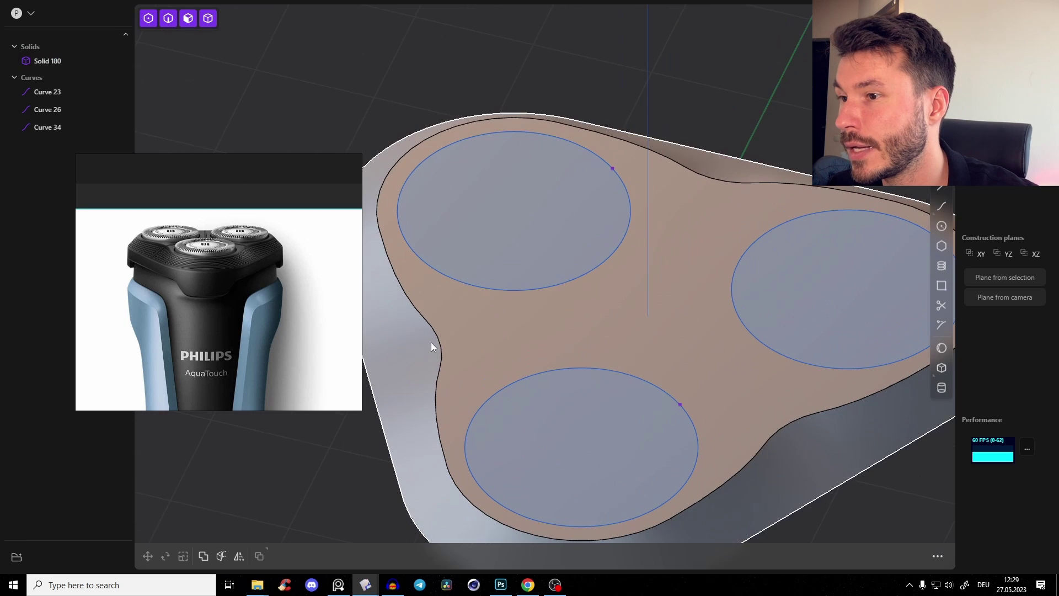
pyautogui.press('2')
pyautogui.click(438, 338)
pyautogui.press('f')
pyautogui.moveTo(439, 338); pyautogui.dragTo(437, 333)
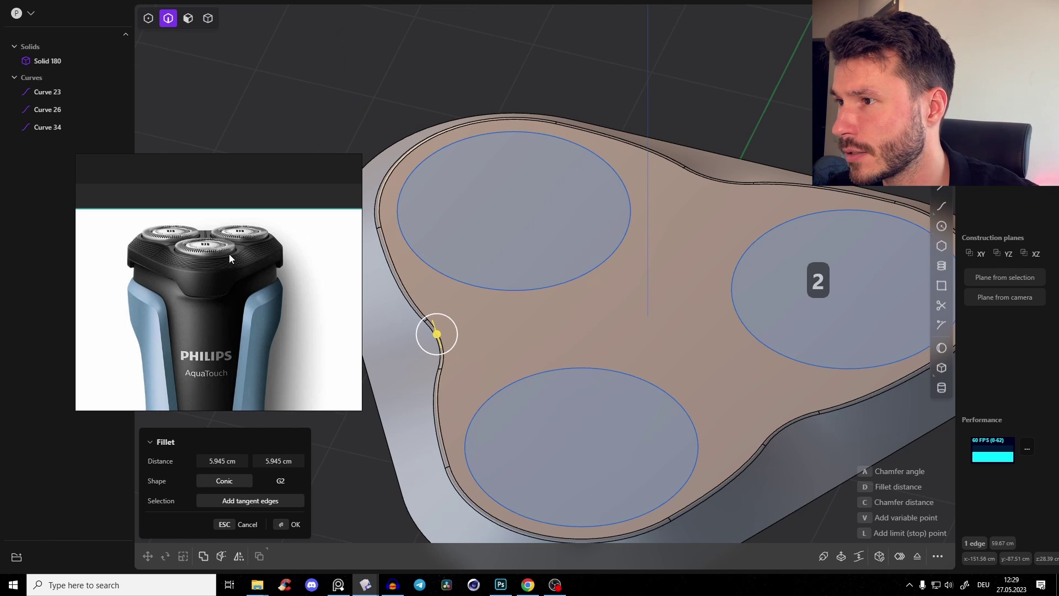
pyautogui.scroll(2, 279, 251)
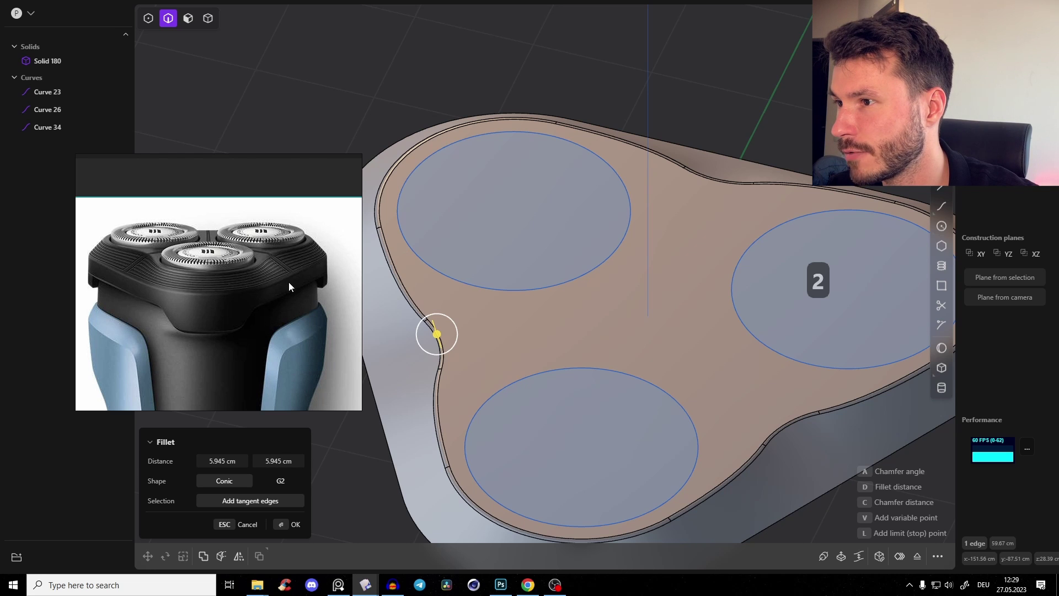
pyautogui.rightClick(525, 87)
pyautogui.keyDown('shift'); pyautogui.moveTo(643, 129); pyautogui.dragTo(617, 90, button='middle'); pyautogui.keyUp('shift')
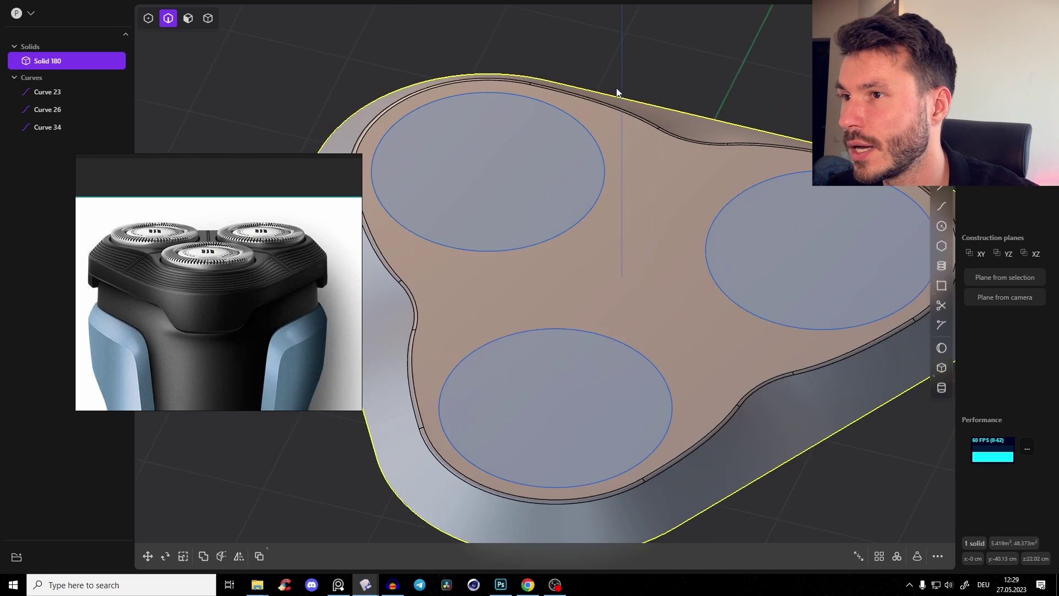
# Step: Extrude the three circle regions about 18 cm down into the solid as a Difference to cut round pockets
pyautogui.scroll(-2, 616, 89)
pyautogui.keyDown('shift'); pyautogui.moveTo(596, 186); pyautogui.dragTo(581, 206, button='middle'); pyautogui.keyUp('shift')
pyautogui.click(521, 153)
pyautogui.press('3')
pyautogui.click(521, 173)
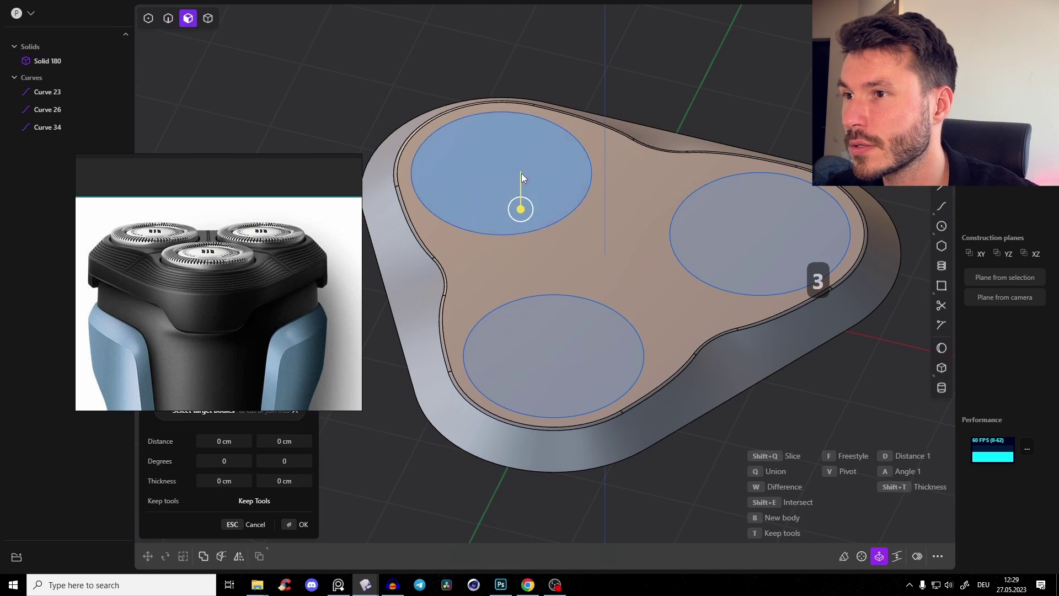
pyautogui.keyDown('shift'); pyautogui.click(713, 220); pyautogui.keyUp('shift')
pyautogui.keyDown('shift'); pyautogui.click(583, 372); pyautogui.keyUp('shift')
pyautogui.moveTo(582, 371); pyautogui.dragTo(621, 307, button='middle')
pyautogui.moveTo(545, 411); pyautogui.dragTo(544, 425)
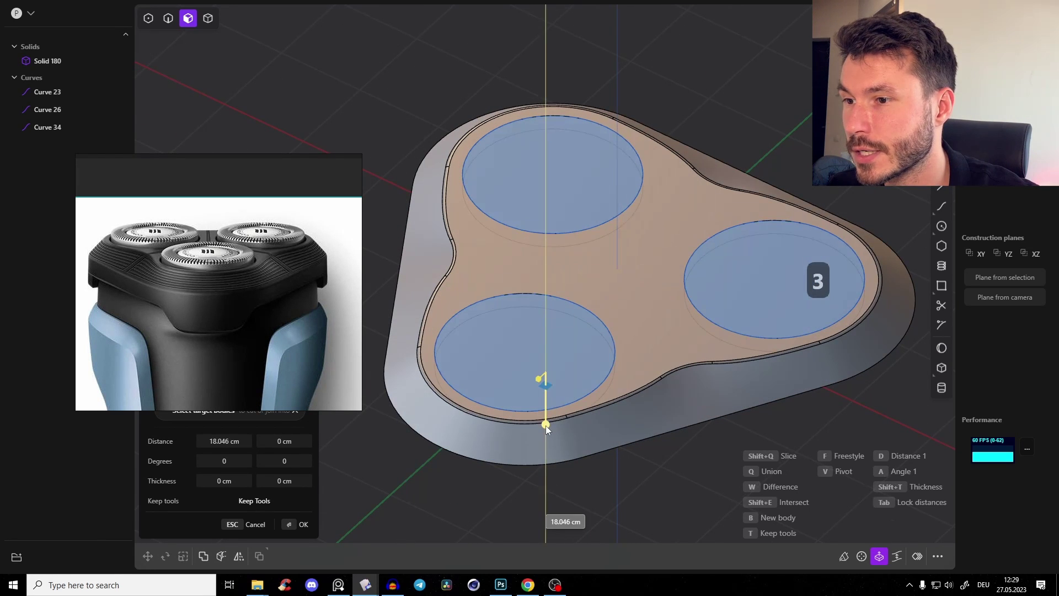
pyautogui.press('q')
pyautogui.moveTo(625, 329); pyautogui.dragTo(540, 164, button='middle')
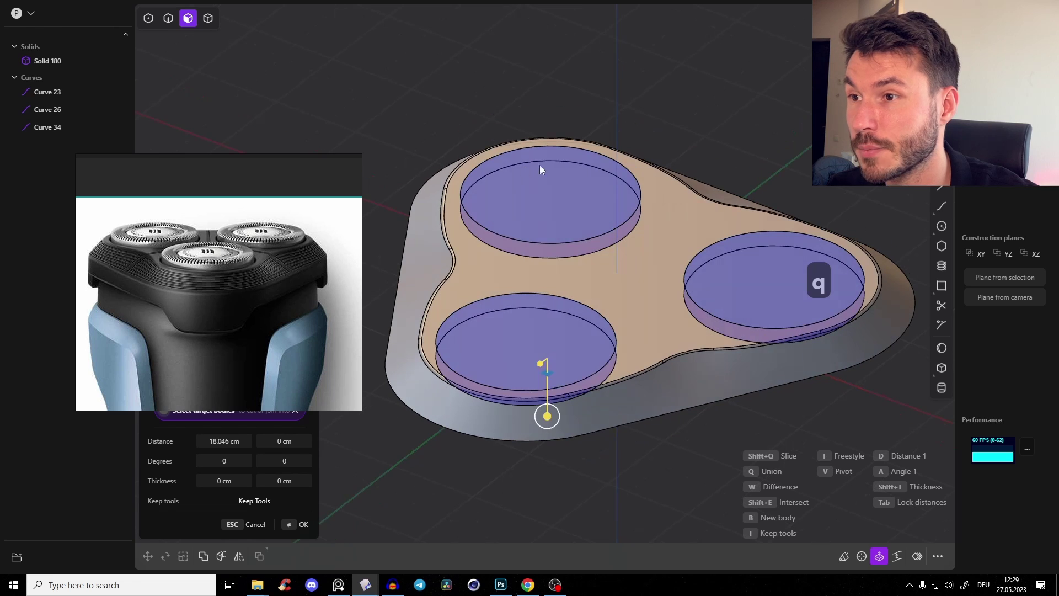
pyautogui.press('w')
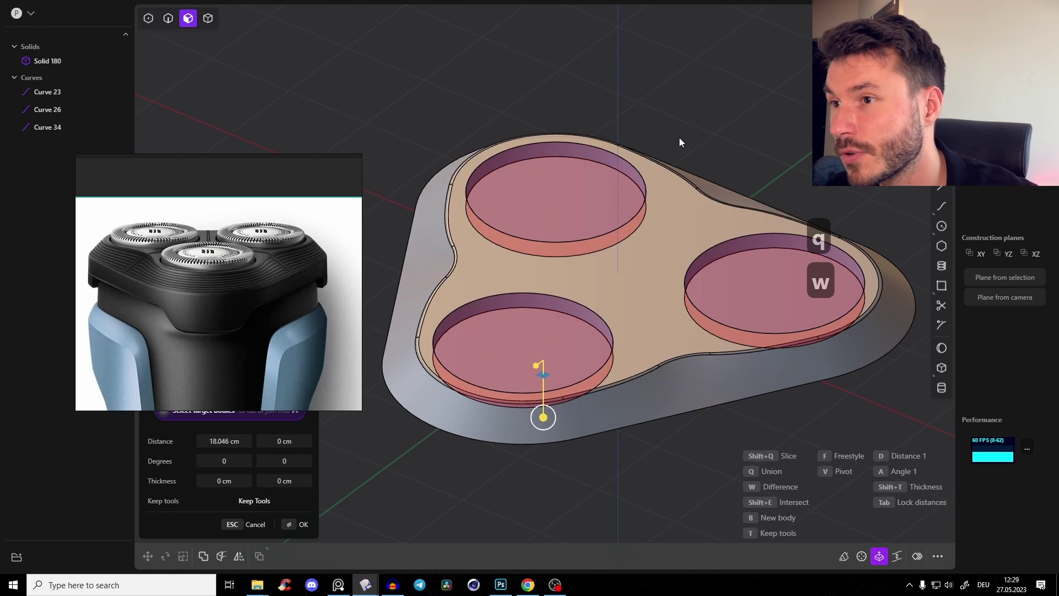
pyautogui.press('Return')
# Step: Delete the three circle curves around the pocket rims
pyautogui.press('2')
pyautogui.click(638, 206)
pyautogui.click(712, 248)
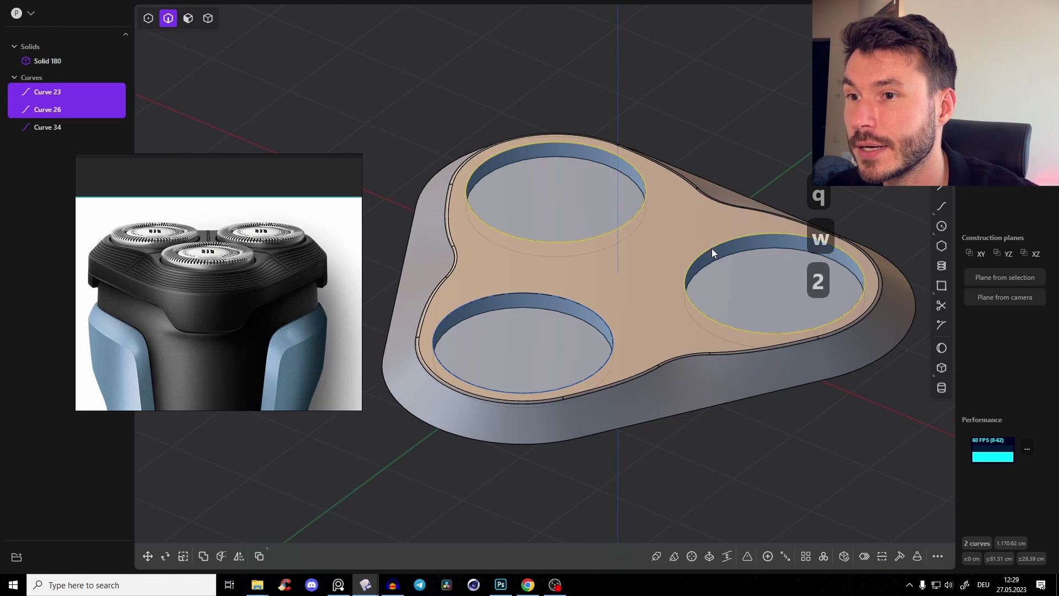
pyautogui.click(561, 299)
pyautogui.moveTo(560, 297); pyautogui.dragTo(643, 313, button='middle')
pyautogui.press('x')
# Step: Offset the floor faces of the three pockets slightly inward, leaving a thin ring around each
pyautogui.press('3')
pyautogui.scroll(2, 588, 272)
pyautogui.click(572, 168)
pyautogui.click(541, 390)
pyautogui.click(776, 287)
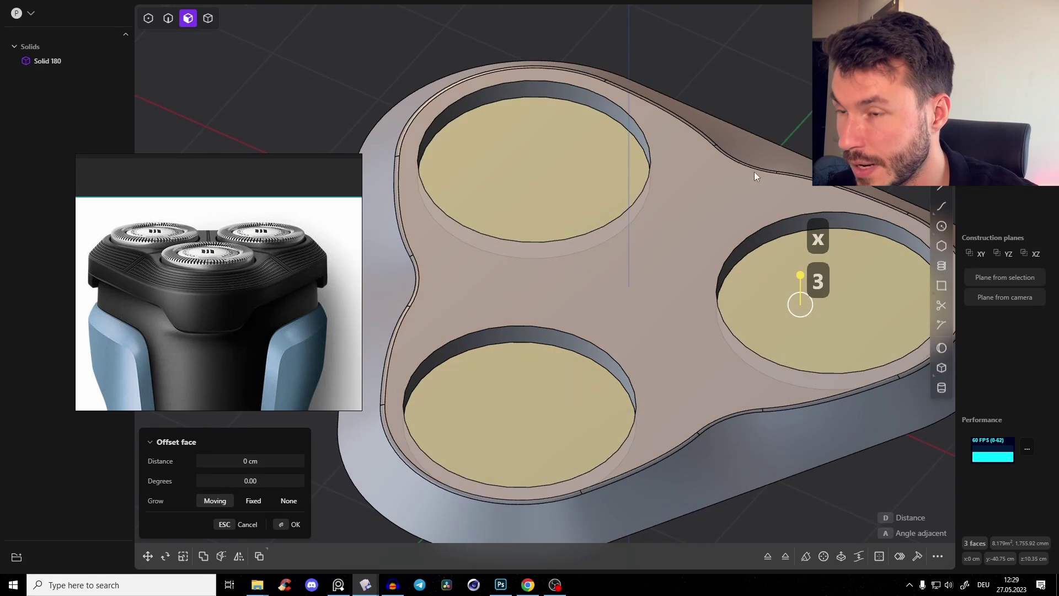
pyautogui.press('o')
pyautogui.click(765, 164)
pyautogui.rightClick(763, 164)
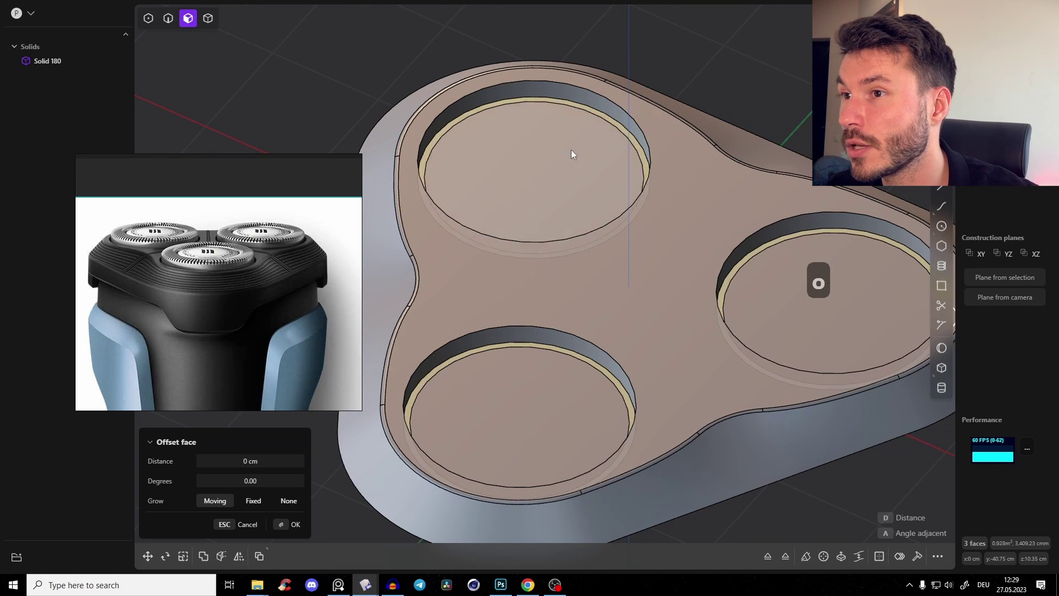
# Step: Try to raise the inner floor faces of the three pockets by offsetting them upward
pyautogui.click(571, 150)
pyautogui.keyDown('shift'); pyautogui.click(806, 316); pyautogui.keyUp('shift')
pyautogui.keyDown('shift'); pyautogui.click(556, 405); pyautogui.keyUp('shift')
pyautogui.moveTo(557, 408); pyautogui.dragTo(558, 312, button='middle')
pyautogui.moveTo(557, 313); pyautogui.dragTo(560, 283)
pyautogui.hotkey('ctrl', 'z')
pyautogui.hotkey('ctrl', 'z')
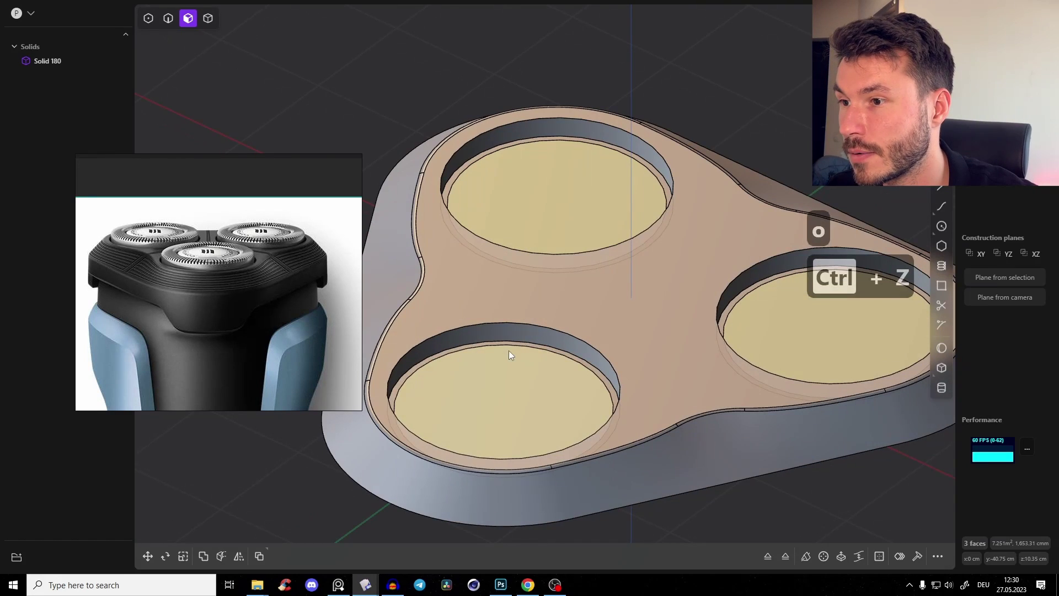
# Step: Duplicate the inset circular floor edges of the three pockets as separate curves
pyautogui.click(577, 140)
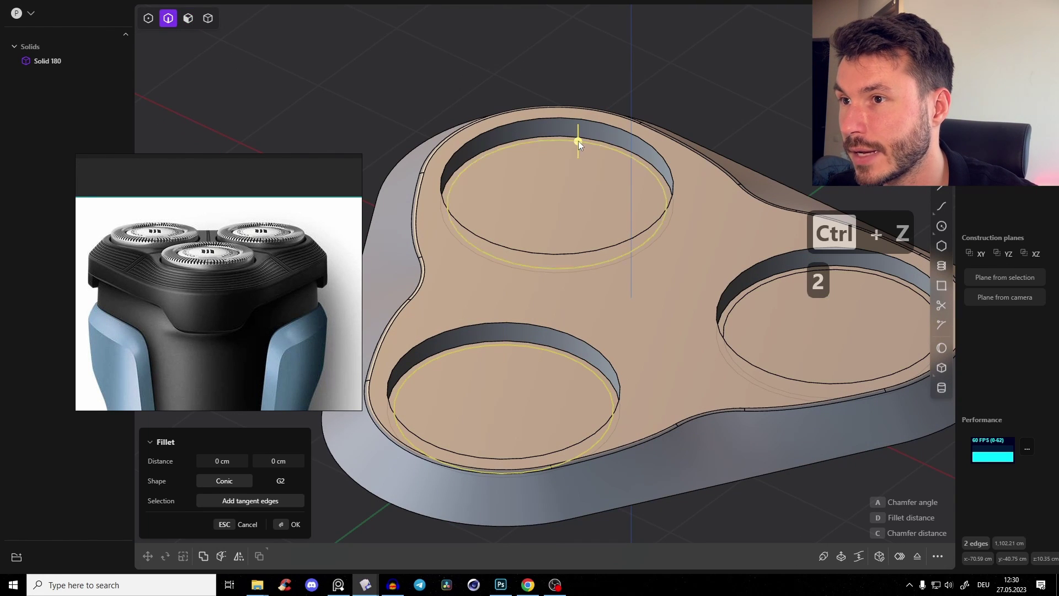
pyautogui.click(782, 276)
pyautogui.hotkey('shift', 'd')
# Step: Extrude the three duplicated circle regions upward past the pocket rims as separate disc bodies
pyautogui.press('3')
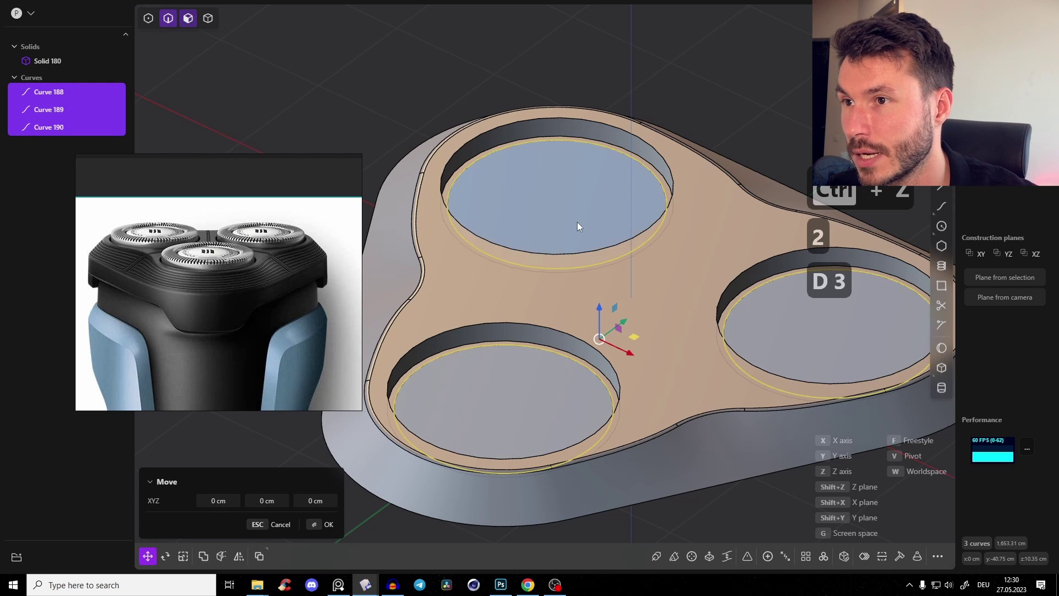
pyautogui.click(570, 195)
pyautogui.click(511, 445)
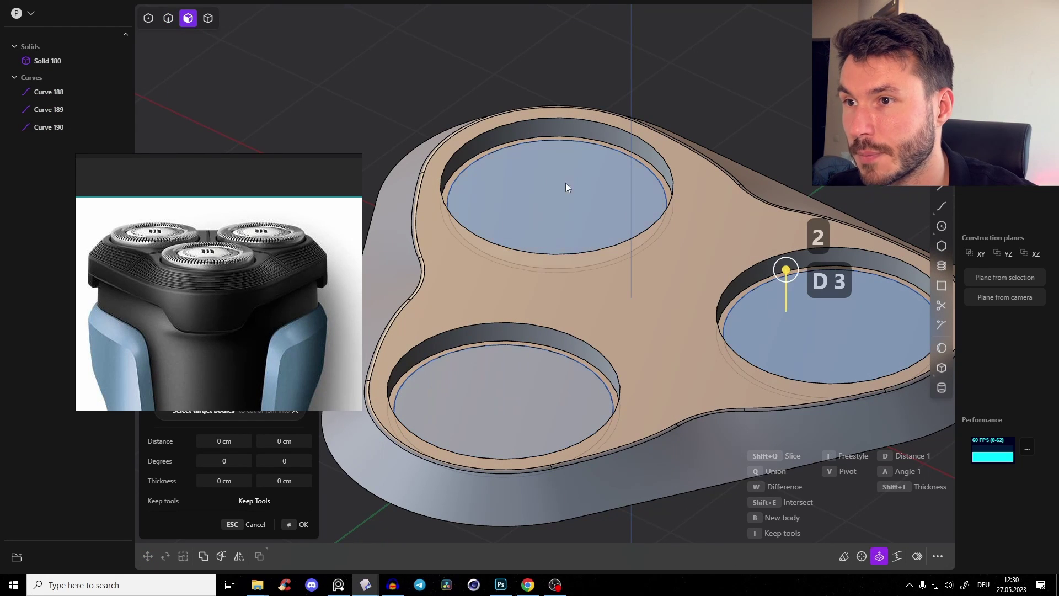
pyautogui.moveTo(514, 352); pyautogui.dragTo(515, 311)
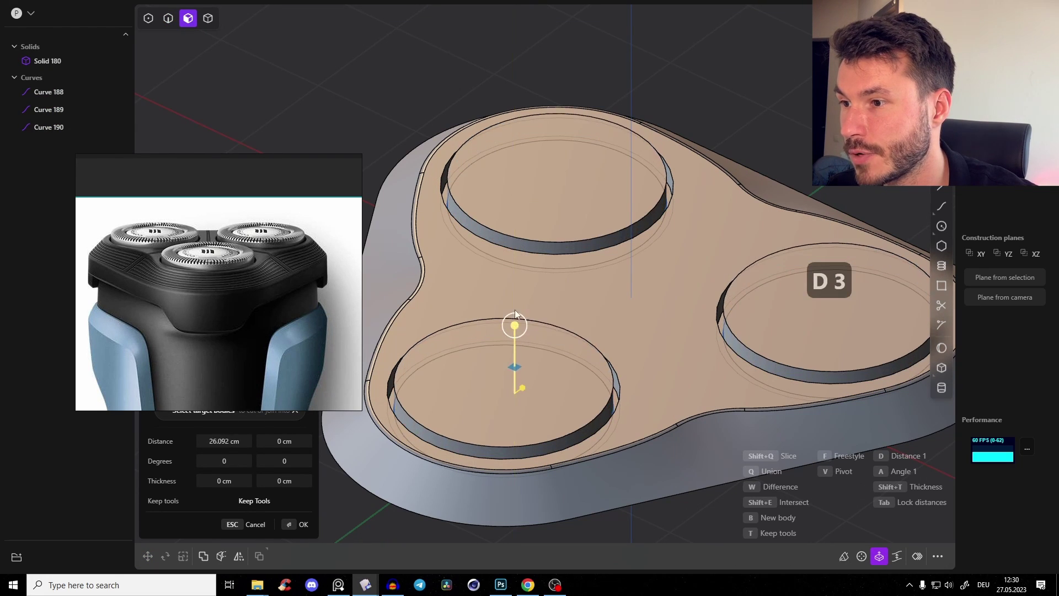
pyautogui.moveTo(514, 311); pyautogui.dragTo(518, 259, button='middle')
pyautogui.moveTo(517, 264); pyautogui.dragTo(520, 247)
pyautogui.moveTo(521, 247); pyautogui.dragTo(537, 231, button='middle')
pyautogui.rightClick(606, 180)
pyautogui.moveTo(605, 180); pyautogui.dragTo(604, 204, button='middle')
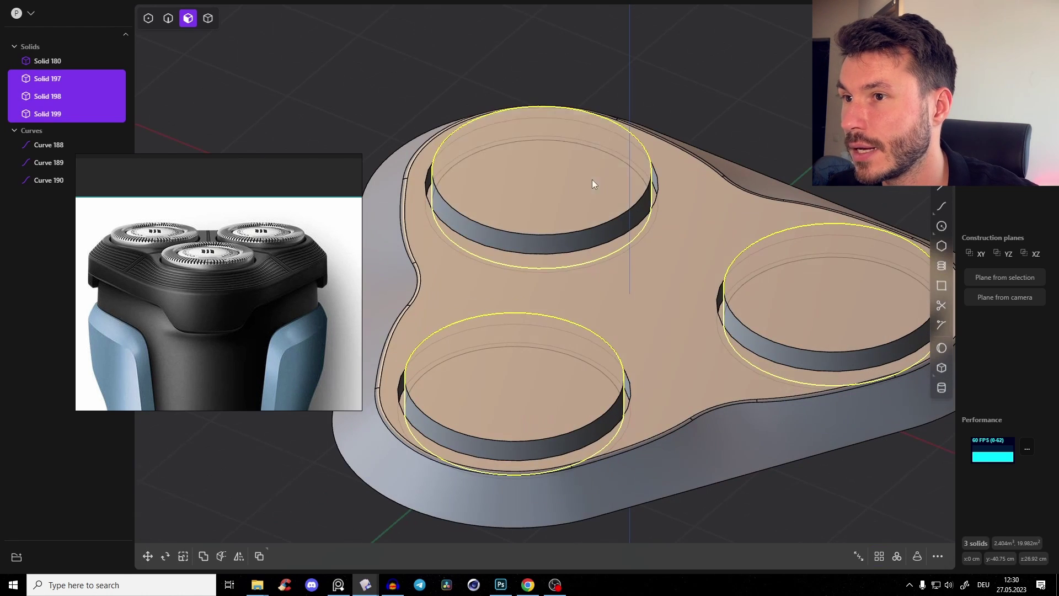
# Step: Offset the top faces of the three discs inward by about 32 cm to create a smaller concentric circle on each
pyautogui.click(592, 181)
pyautogui.keyDown('shift'); pyautogui.click(795, 307); pyautogui.keyUp('shift')
pyautogui.keyDown('shift'); pyautogui.click(538, 401); pyautogui.keyUp('shift')
pyautogui.press('o')
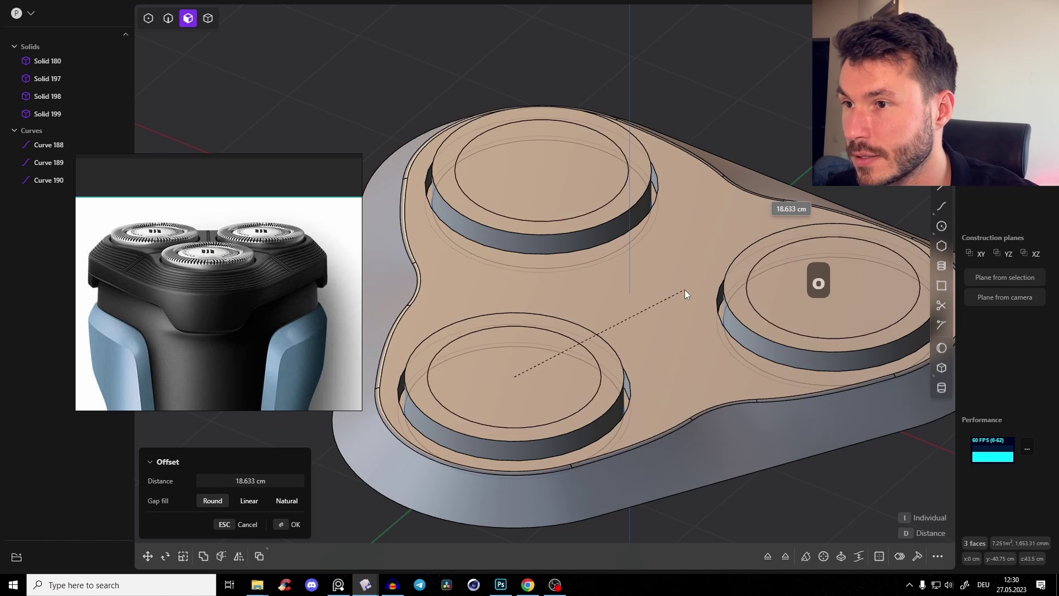
pyautogui.click(697, 286)
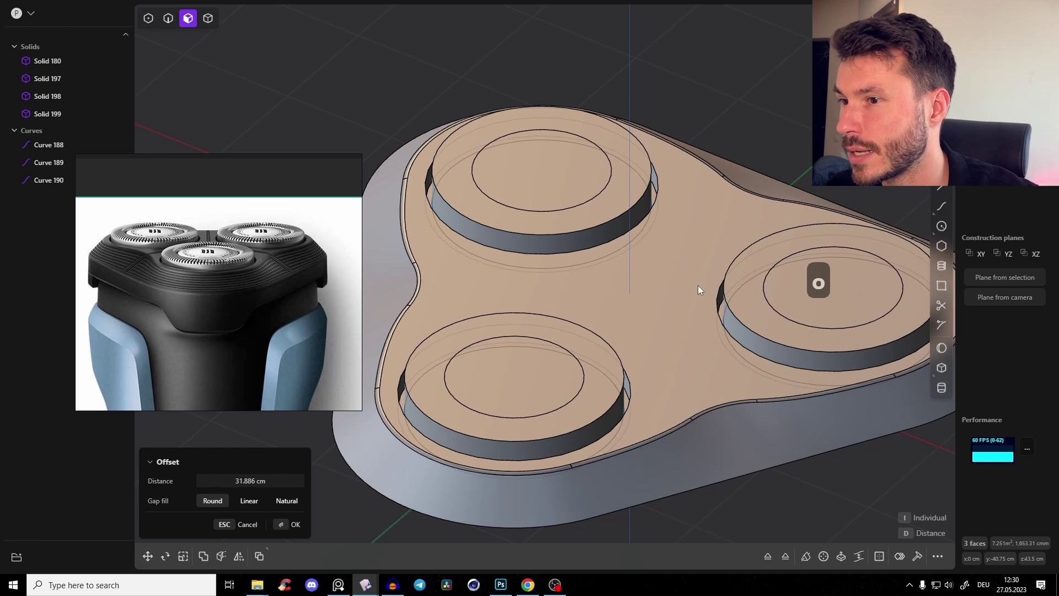
pyautogui.rightClick(697, 286)
# Step: Sink the inner circular faces of the three discs by about 4.9 cm
pyautogui.click(557, 175)
pyautogui.click(804, 301)
pyautogui.click(571, 366)
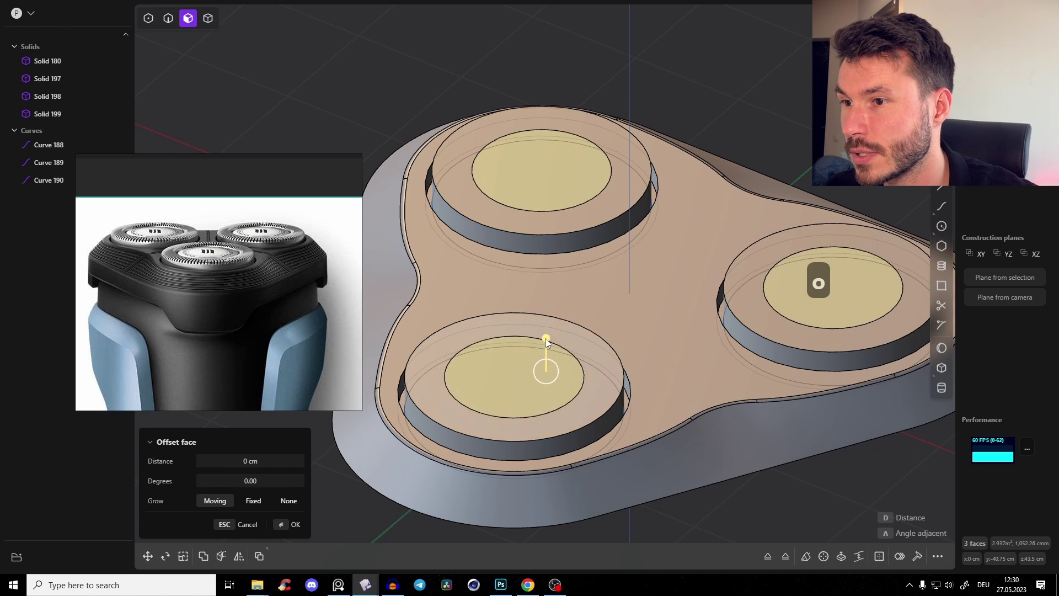
pyautogui.moveTo(546, 334); pyautogui.dragTo(551, 343)
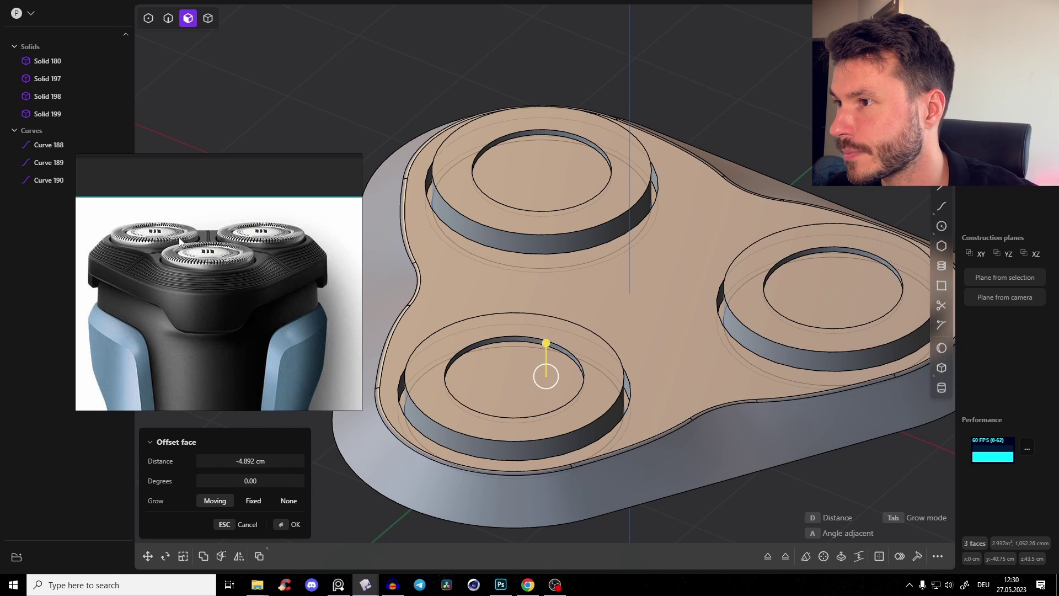
pyautogui.rightClick(491, 298)
pyautogui.moveTo(514, 308); pyautogui.dragTo(503, 334, button='middle')
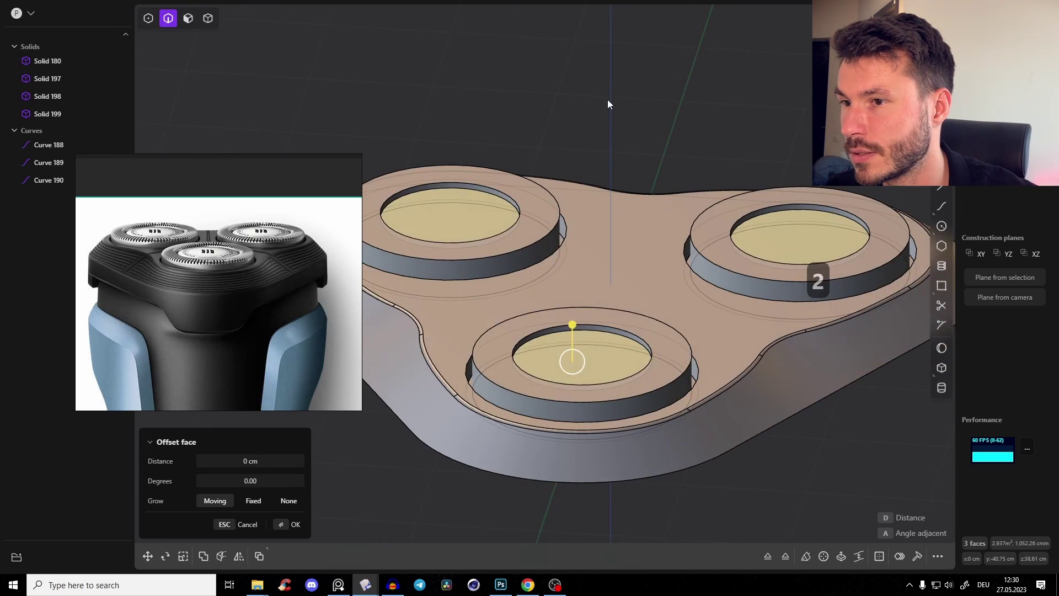
# Step: Fillet the outer and inner top edges of the three discs by about 3.6 cm
pyautogui.click(607, 100)
pyautogui.press('2')
pyautogui.scroll(1, 547, 244)
pyautogui.click(562, 214)
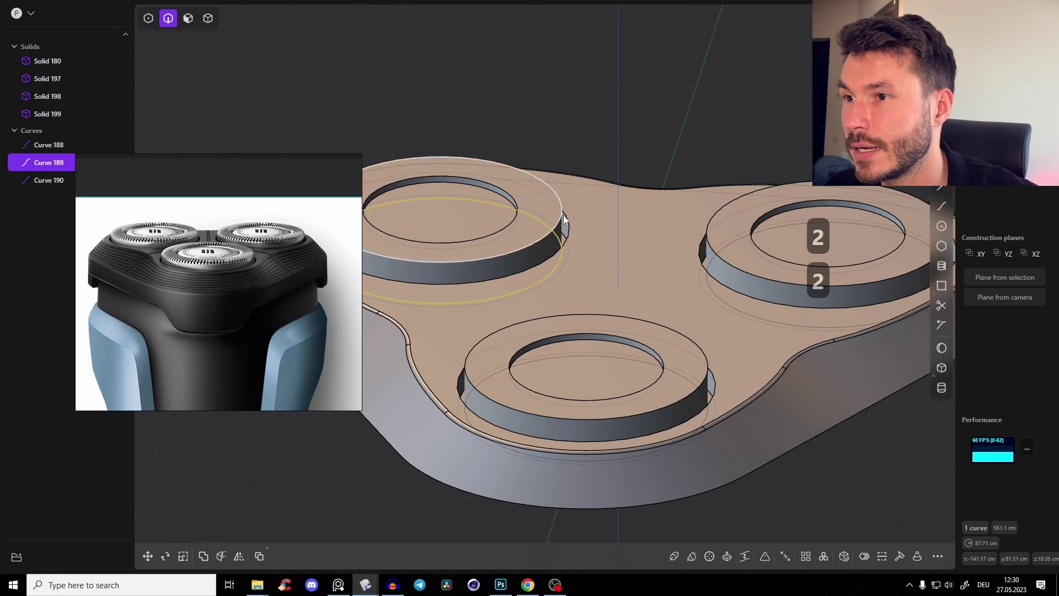
pyautogui.press('f')
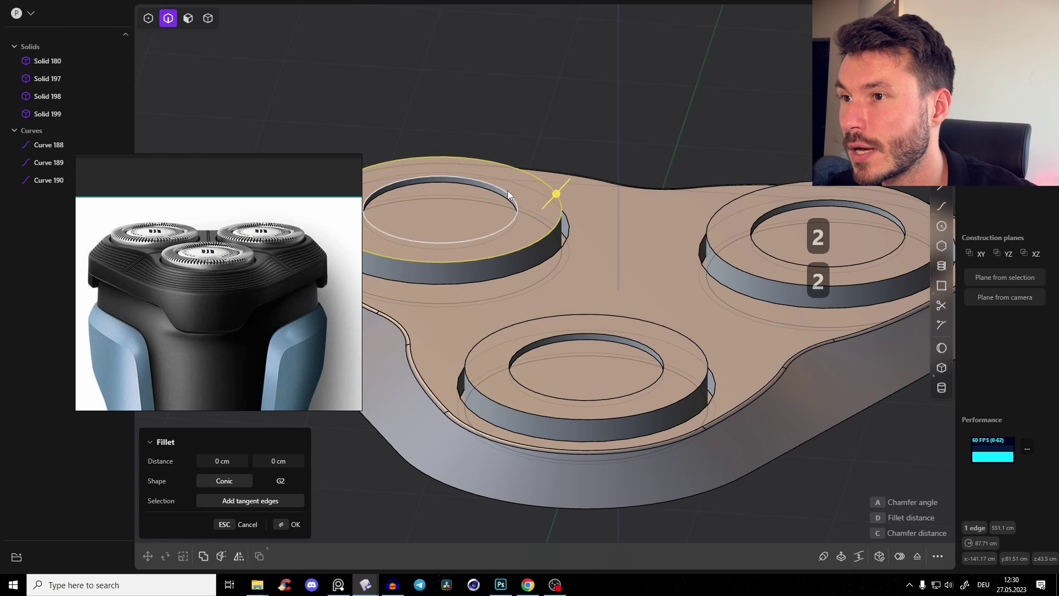
pyautogui.click(507, 193)
pyautogui.click(723, 209)
pyautogui.click(757, 220)
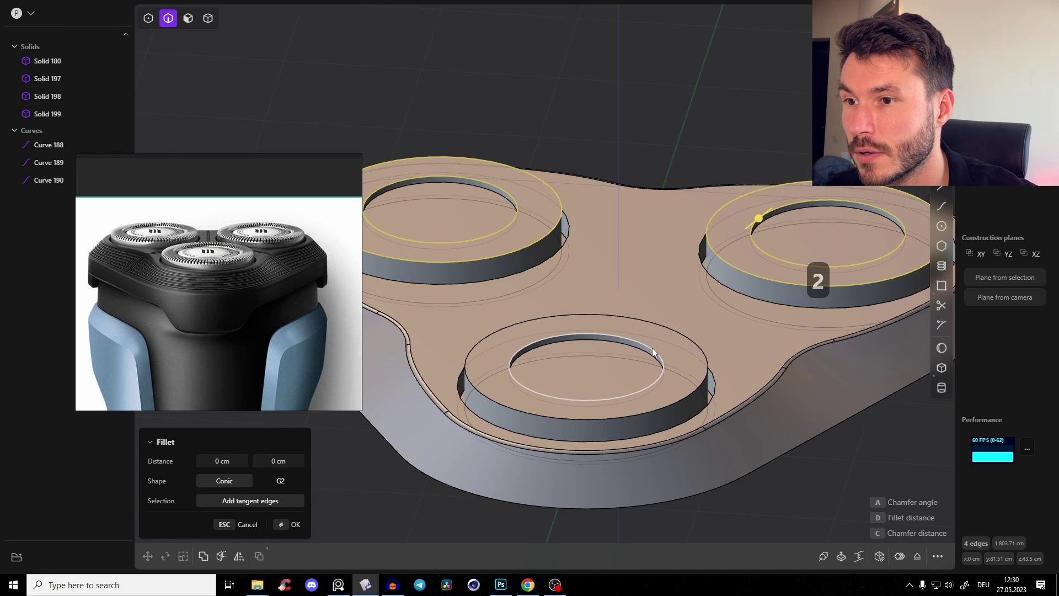
pyautogui.click(652, 351)
pyautogui.click(678, 337)
pyautogui.moveTo(680, 337); pyautogui.dragTo(685, 340)
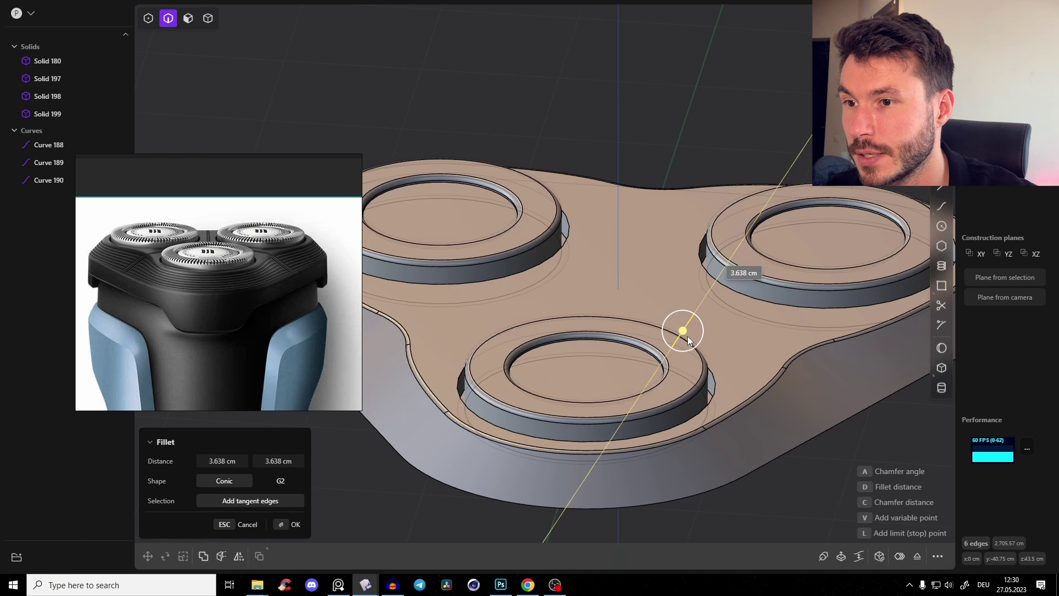
pyautogui.press('Return')
# Step: Fillet the top rims of the three pockets around the discs slightly
pyautogui.click(713, 386)
pyautogui.press('f')
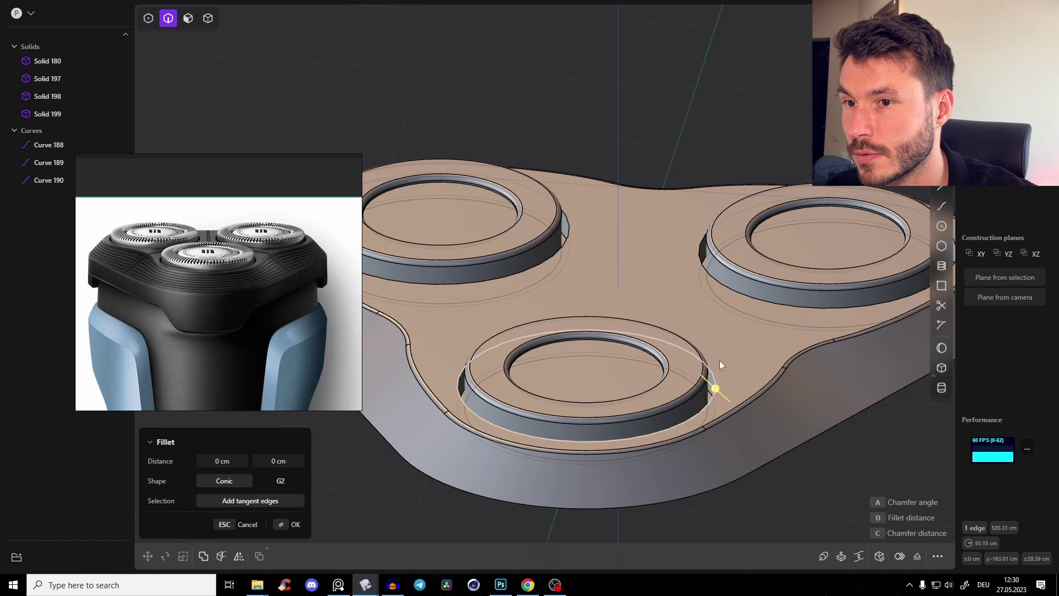
pyautogui.click(759, 299)
pyautogui.click(567, 239)
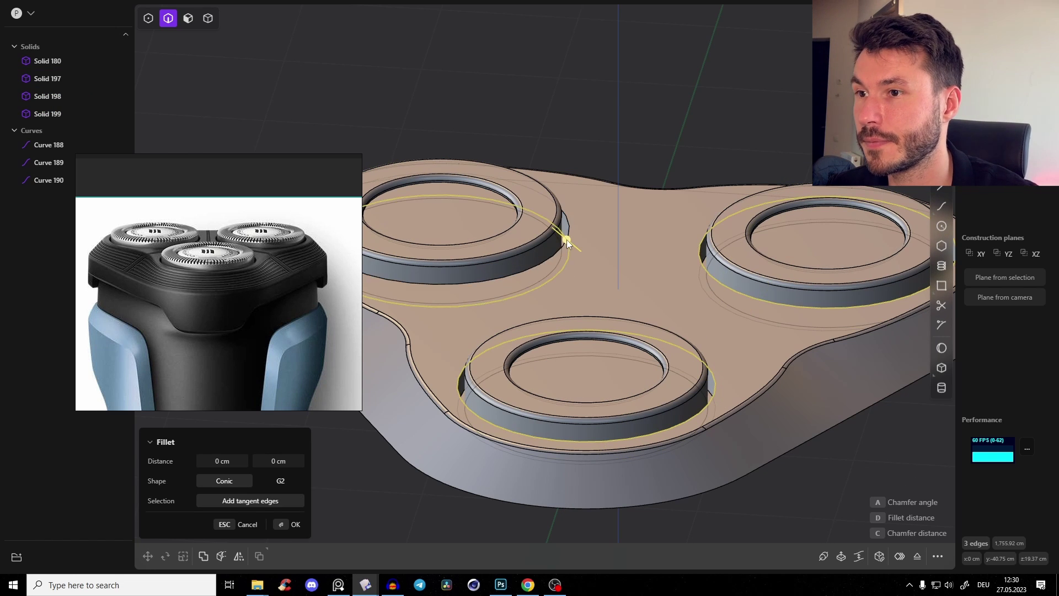
pyautogui.hotkey('ctrl', 'z')
pyautogui.click(570, 229)
pyautogui.moveTo(570, 230); pyautogui.dragTo(568, 228)
pyautogui.rightClick(679, 136)
# Step: Examine the modelled shaving heads from several angles and compare them with the shaver head in the reference image
pyautogui.scroll(-4, 674, 159)
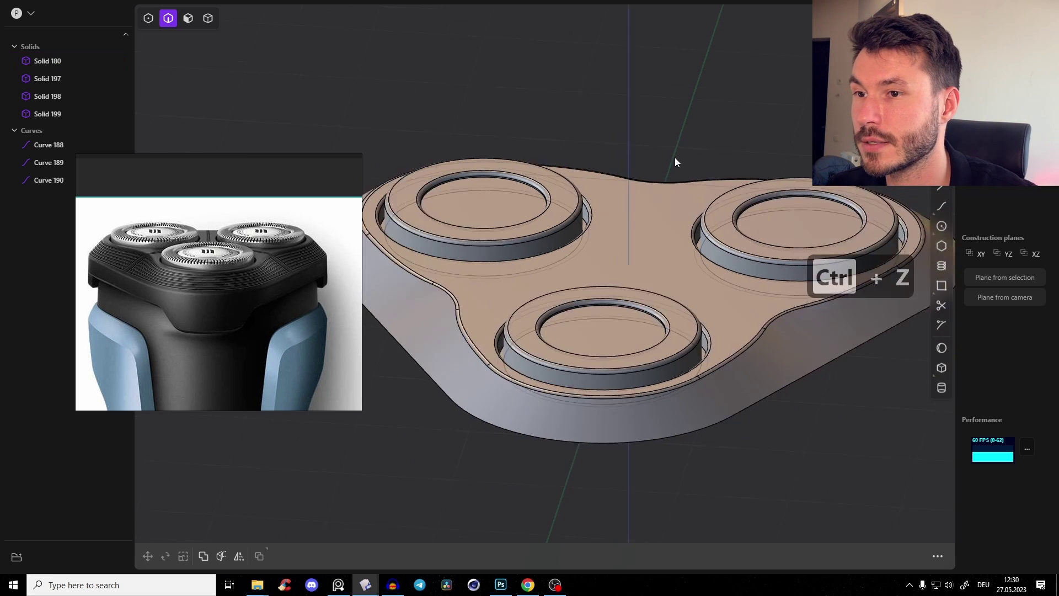
pyautogui.moveTo(674, 161); pyautogui.dragTo(656, 185, button='middle')
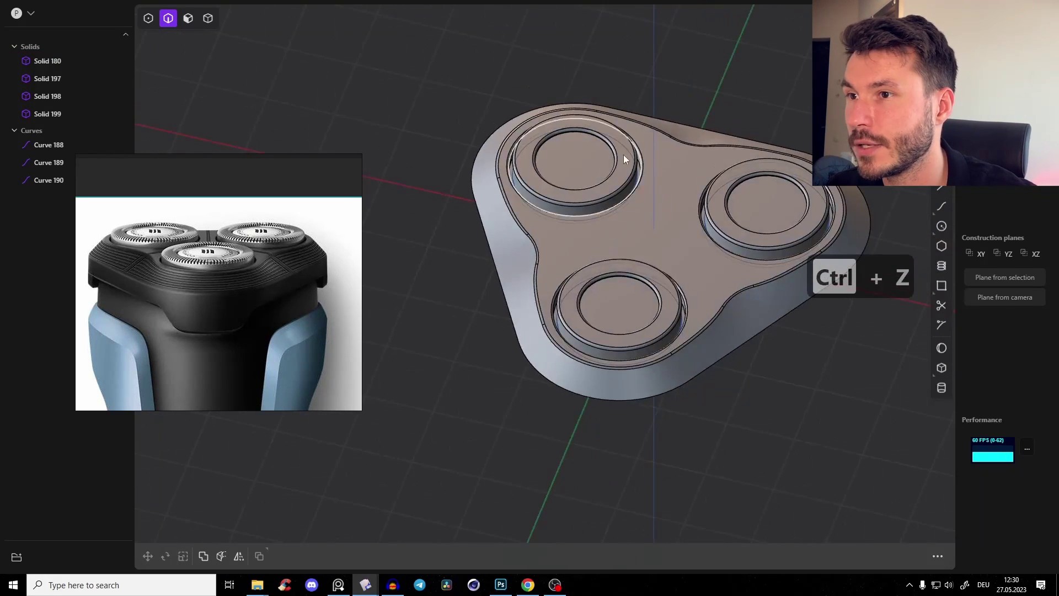
pyautogui.moveTo(668, 299); pyautogui.dragTo(651, 273, button='middle')
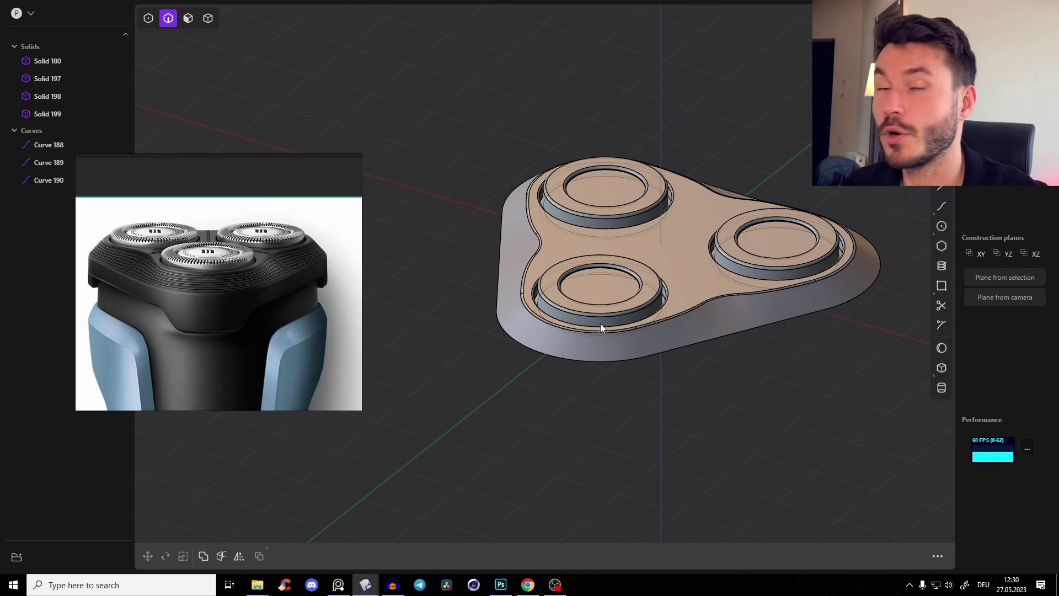
pyautogui.scroll(-3, 193, 364)
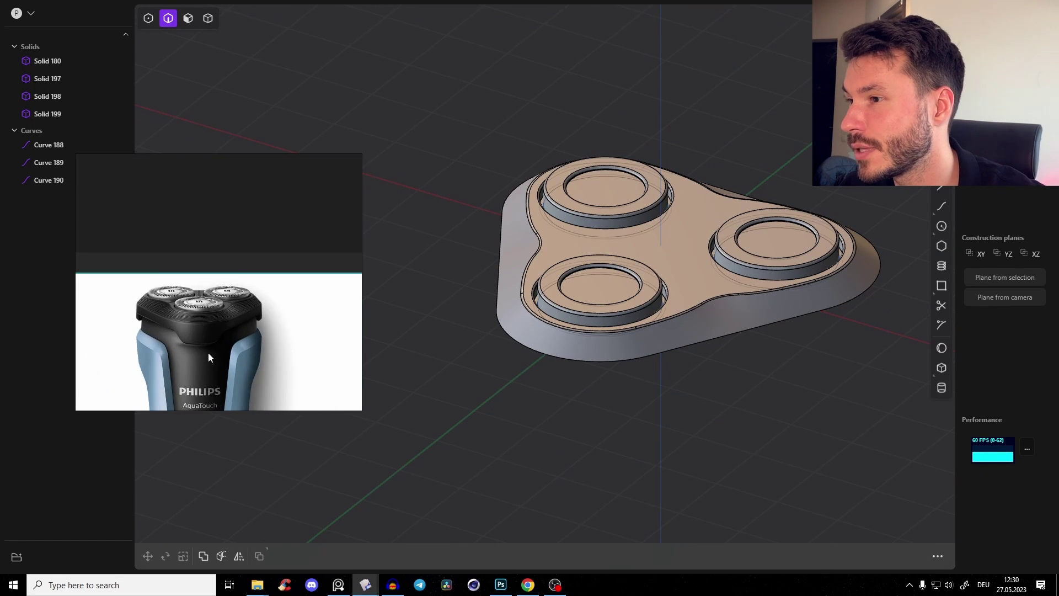
pyautogui.scroll(3, 207, 352)
pyautogui.moveTo(250, 283); pyautogui.dragTo(269, 313, button='middle')
pyautogui.scroll(2, 269, 313)
# Step: Extrude the underside of the triangular head downward by about 82 cm as a new body
pyautogui.moveTo(668, 278); pyautogui.dragTo(654, 228, button='middle')
pyautogui.press('3')
pyautogui.click(669, 289)
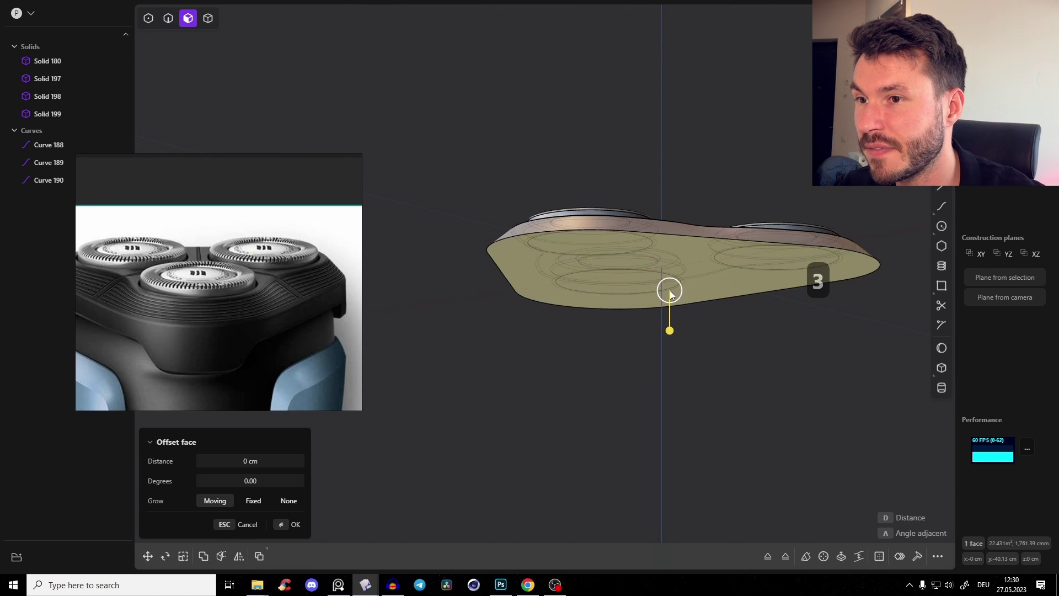
pyautogui.moveTo(655, 275); pyautogui.dragTo(631, 244, button='middle')
pyautogui.press('e')
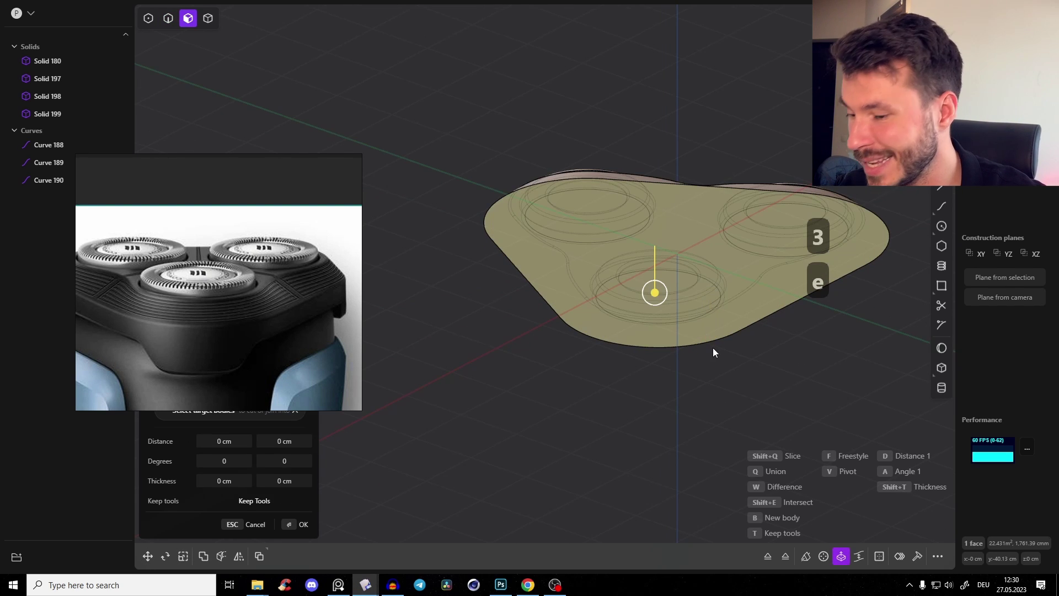
pyautogui.press('b')
pyautogui.moveTo(729, 329); pyautogui.dragTo(669, 301, button='middle')
pyautogui.moveTo(670, 301); pyautogui.dragTo(662, 377)
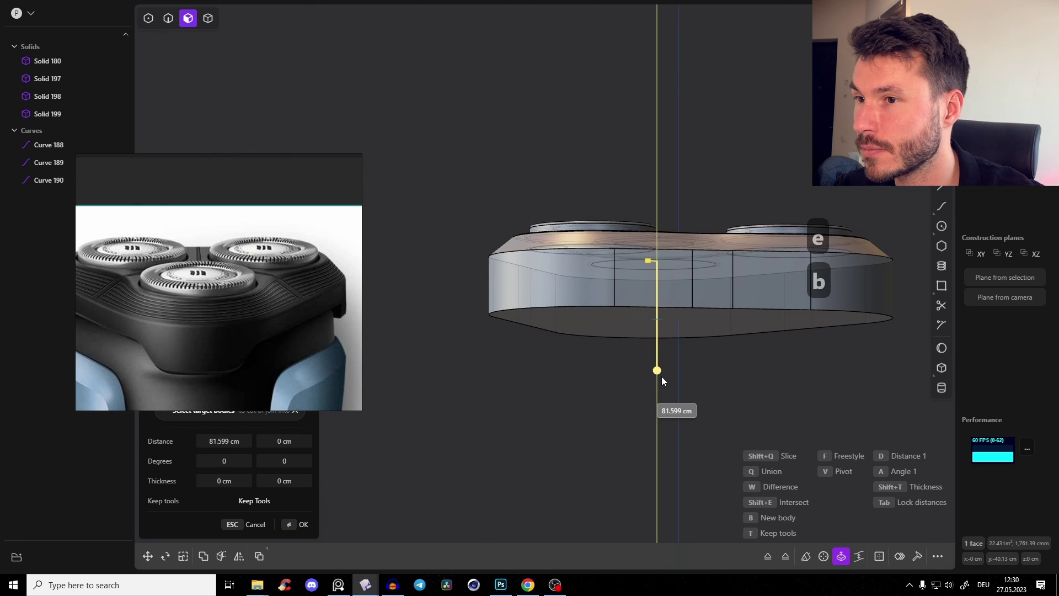
pyautogui.moveTo(661, 374); pyautogui.dragTo(635, 310, button='middle')
pyautogui.rightClick(762, 157)
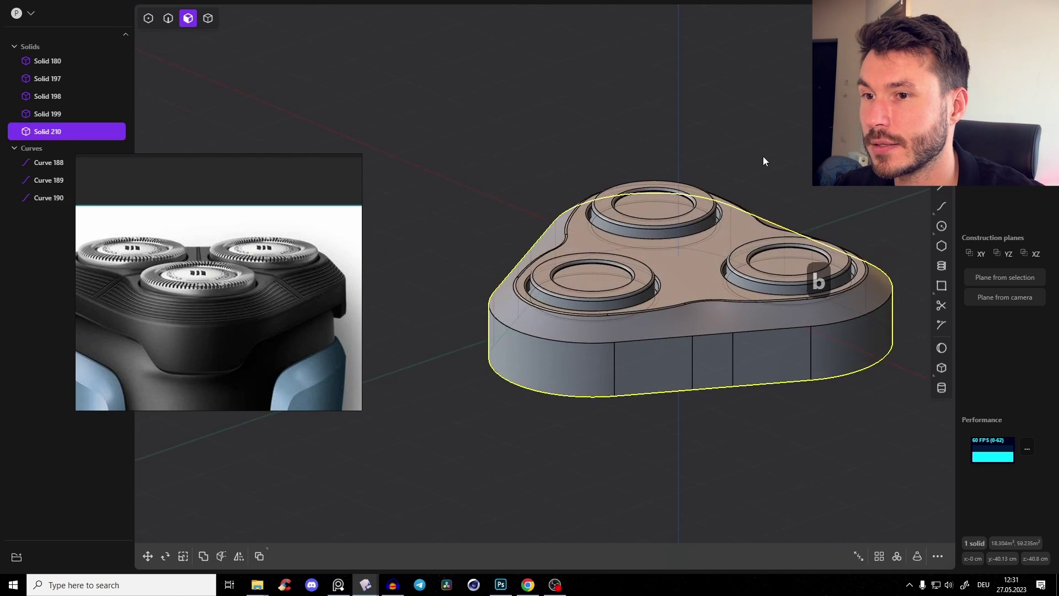
# Step: Unite the extruded lower body with the triangular head above it into one solid
pyautogui.click(763, 157)
pyautogui.press('Tab')
pyautogui.click(741, 343)
pyautogui.keyDown('shift'); pyautogui.click(723, 319); pyautogui.keyUp('shift')
pyautogui.moveTo(722, 319); pyautogui.dragTo(743, 285, button='middle')
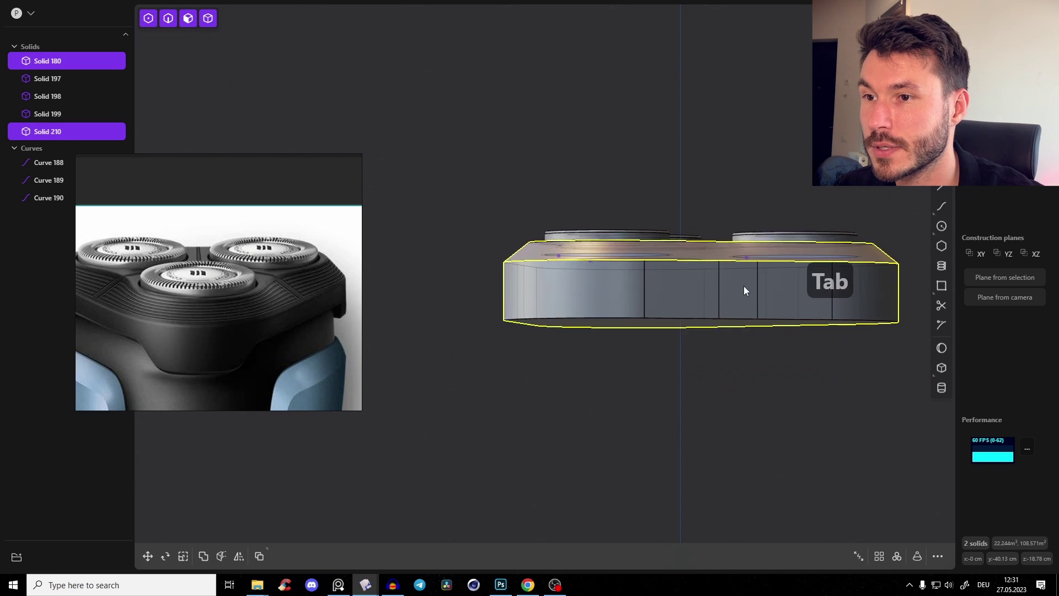
pyautogui.press('q')
pyautogui.press('q')
pyautogui.click(750, 357)
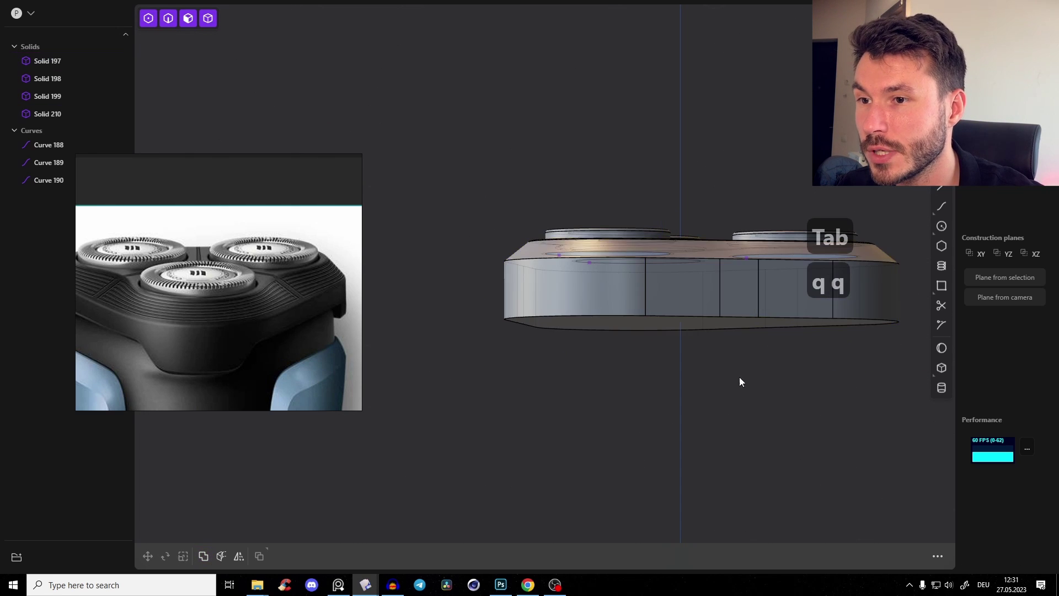
# Step: Offset the outline of the head's underside inward, leaving a narrow border around an inner triangular face
pyautogui.moveTo(739, 376); pyautogui.dragTo(734, 343, button='middle')
pyautogui.press('3')
pyautogui.click(733, 343)
pyautogui.press('o')
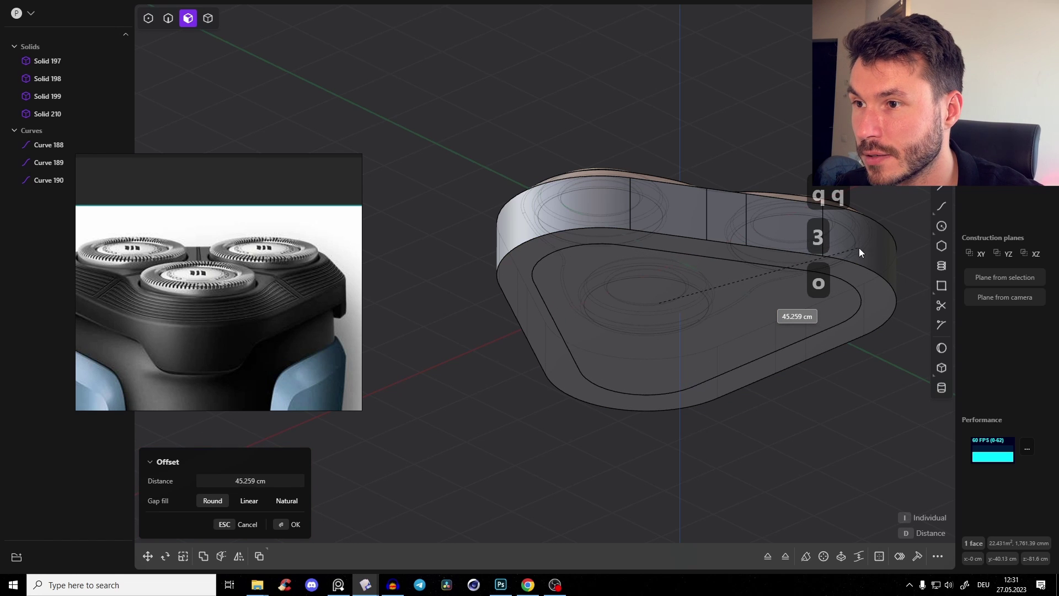
pyautogui.click(851, 257)
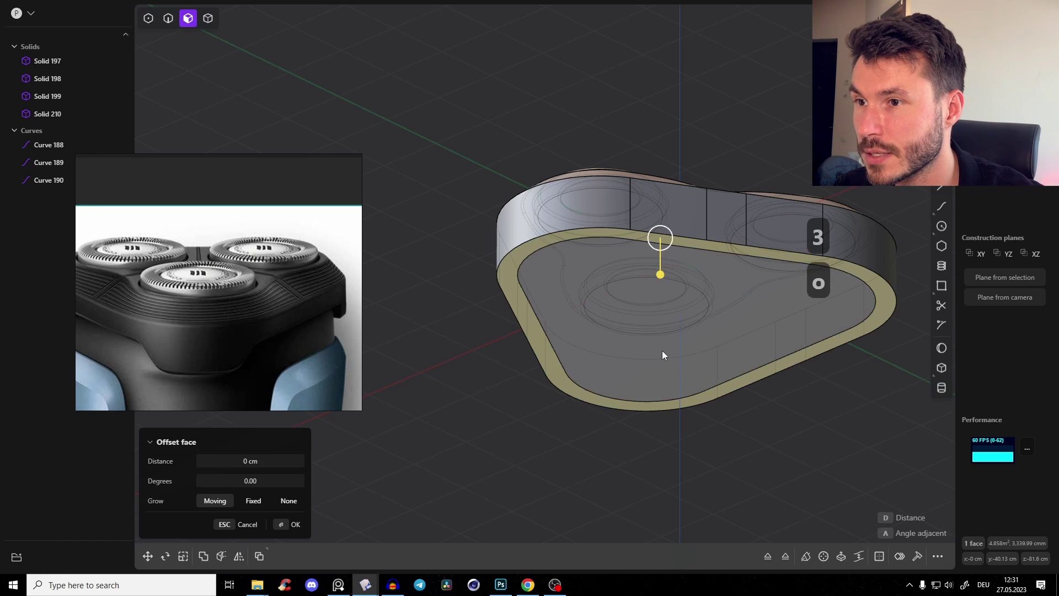
# Step: Push the inner underside face about 42 cm into the head to form a recess
pyautogui.click(664, 353)
pyautogui.moveTo(673, 414); pyautogui.dragTo(672, 386)
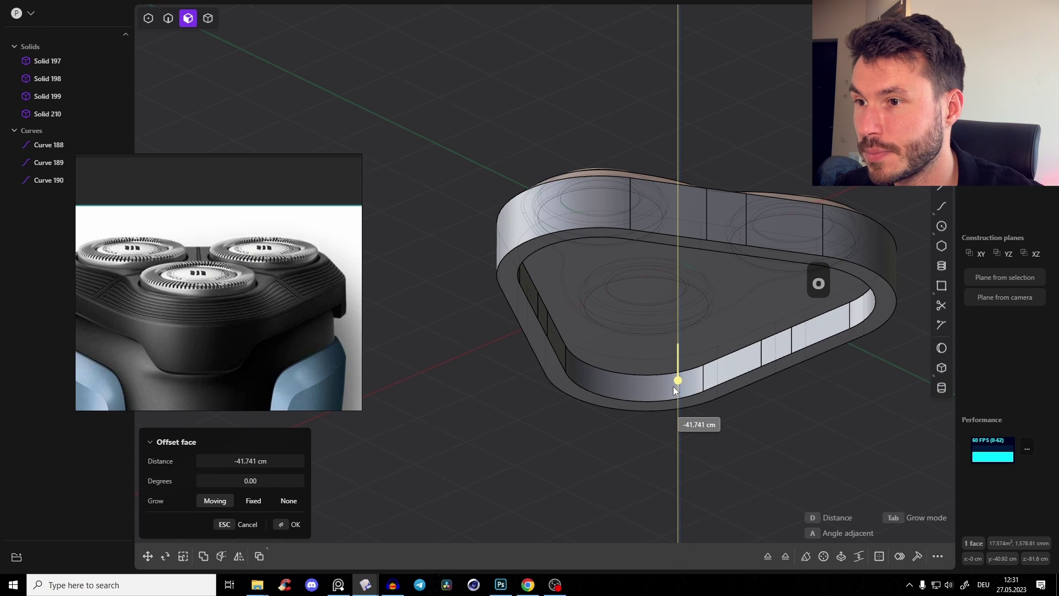
pyautogui.scroll(-1, 197, 326)
pyautogui.scroll(2, 187, 317)
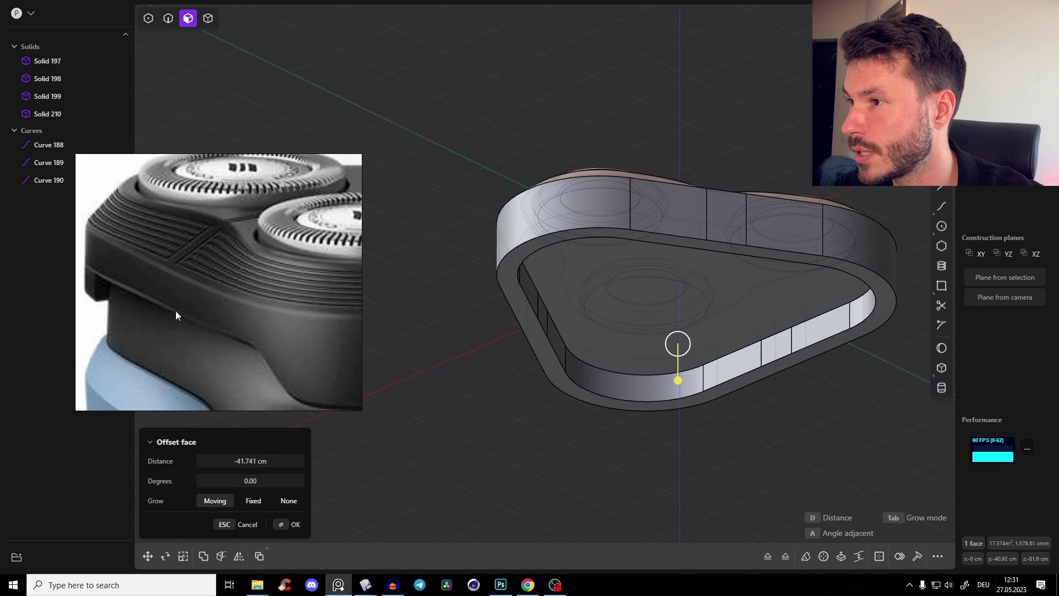
pyautogui.moveTo(562, 251); pyautogui.dragTo(538, 272, button='middle')
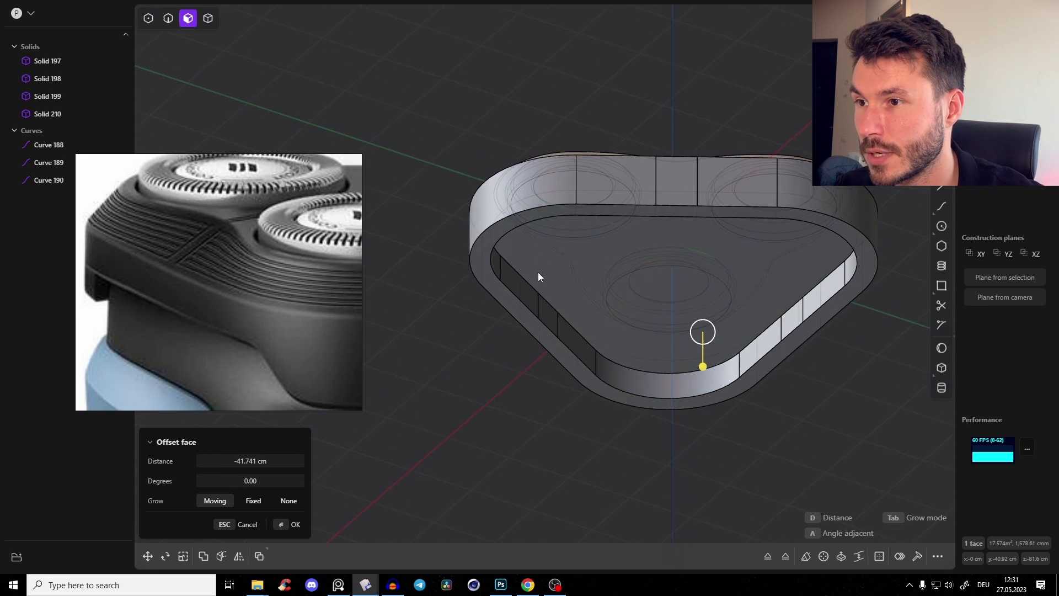
pyautogui.rightClick(541, 293)
# Step: Try to move all inner walls of the underside recess outward by about 4.6 cm
pyautogui.keyDown('shift'); pyautogui.click(526, 298); pyautogui.keyUp('shift')
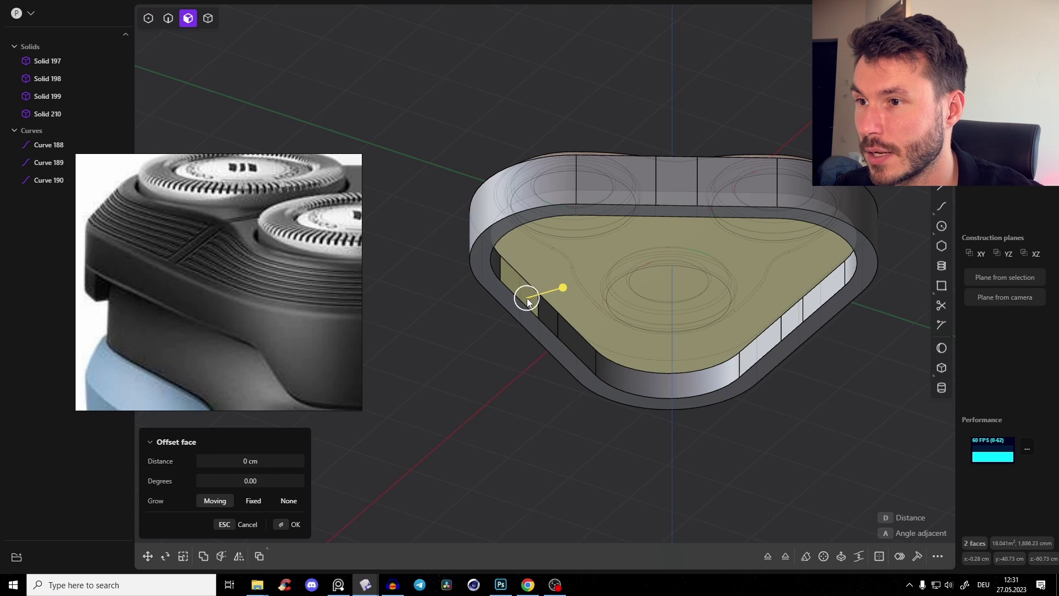
pyautogui.doubleClick(555, 332)
pyautogui.moveTo(591, 322); pyautogui.dragTo(588, 323)
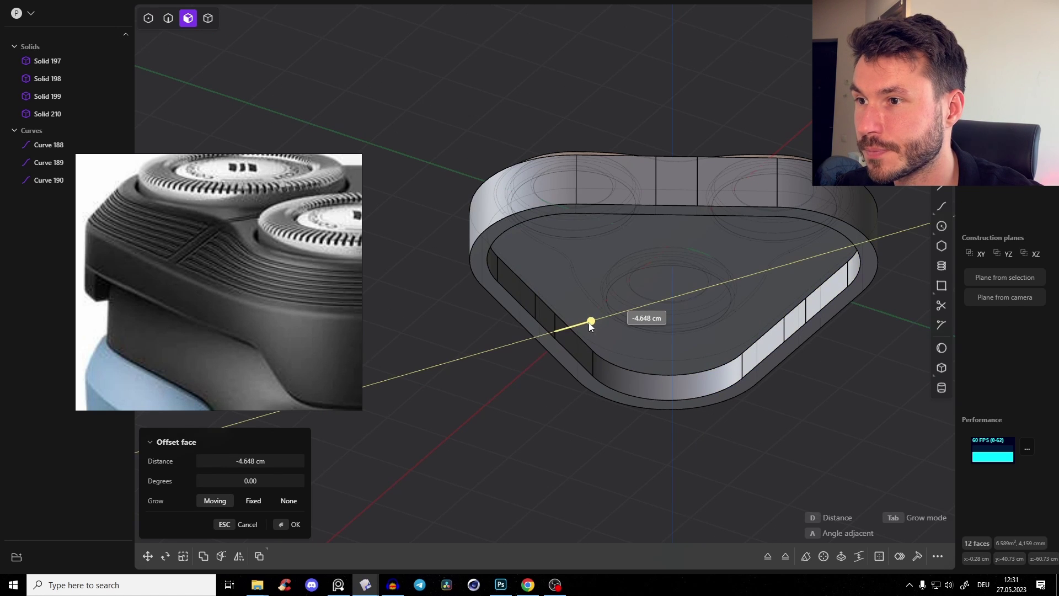
pyautogui.hotkey('ctrl', 'z')
# Step: Offset the complete loop of inner recess walls slightly outward to thin the surrounding border
pyautogui.click(526, 288)
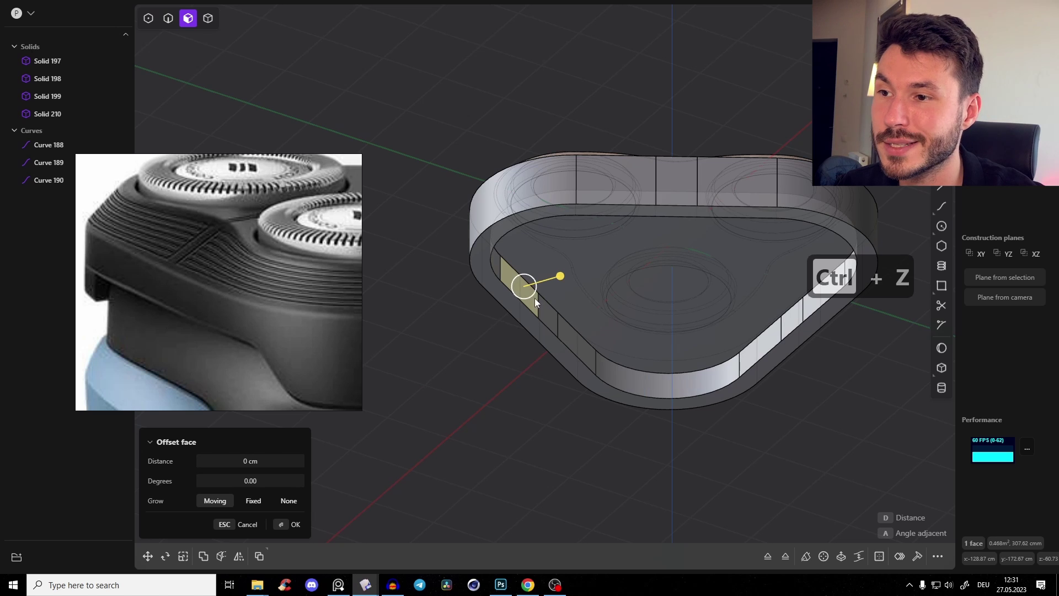
pyautogui.doubleClick(533, 301)
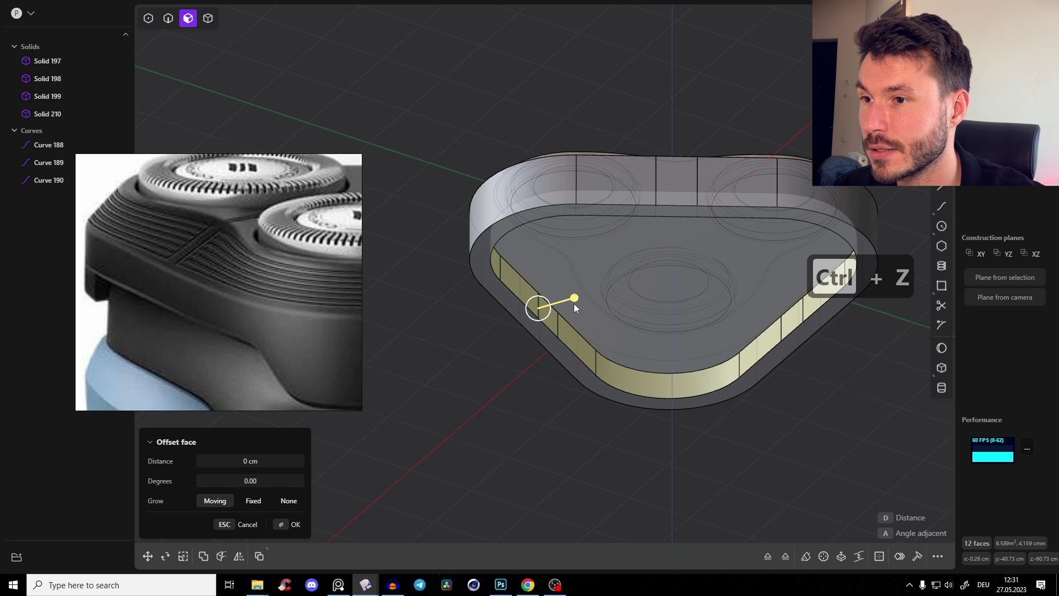
pyautogui.moveTo(573, 300); pyautogui.dragTo(580, 341)
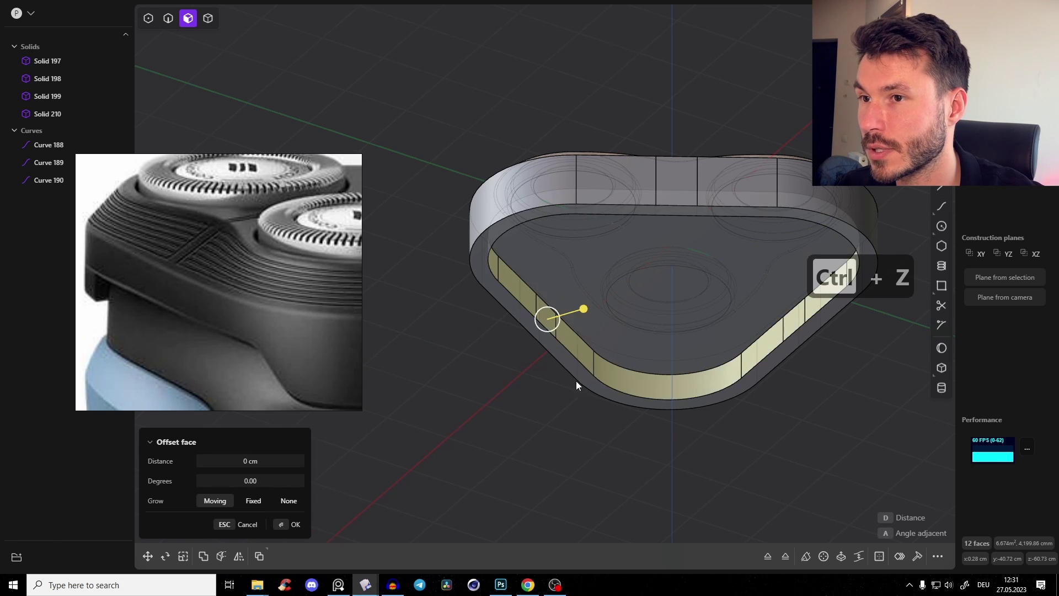
pyautogui.moveTo(576, 380); pyautogui.dragTo(594, 416, button='middle')
pyautogui.rightClick(675, 326)
# Step: Turn off X-ray display and set a temporary construction plane on the narrow middle face of the head's flat side
pyautogui.hotkey('alt', 'z')
pyautogui.moveTo(753, 294); pyautogui.dragTo(755, 313, button='middle')
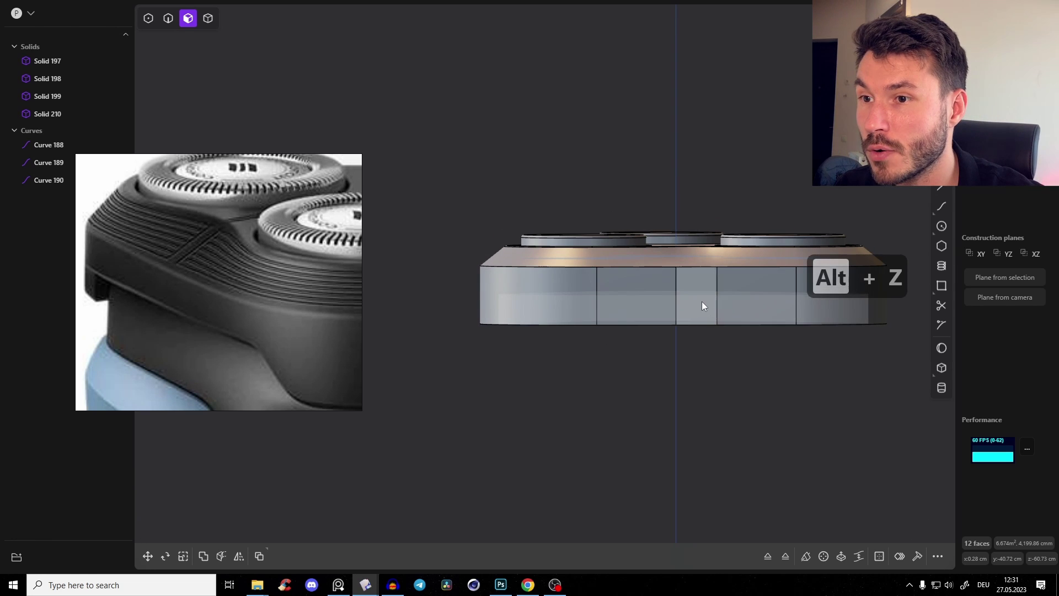
pyautogui.click(702, 302)
pyautogui.press('space')
pyautogui.keyDown('shift'); pyautogui.moveTo(607, 280); pyautogui.dragTo(718, 277, button='middle'); pyautogui.keyUp('shift')
pyautogui.scroll(2, 706, 277)
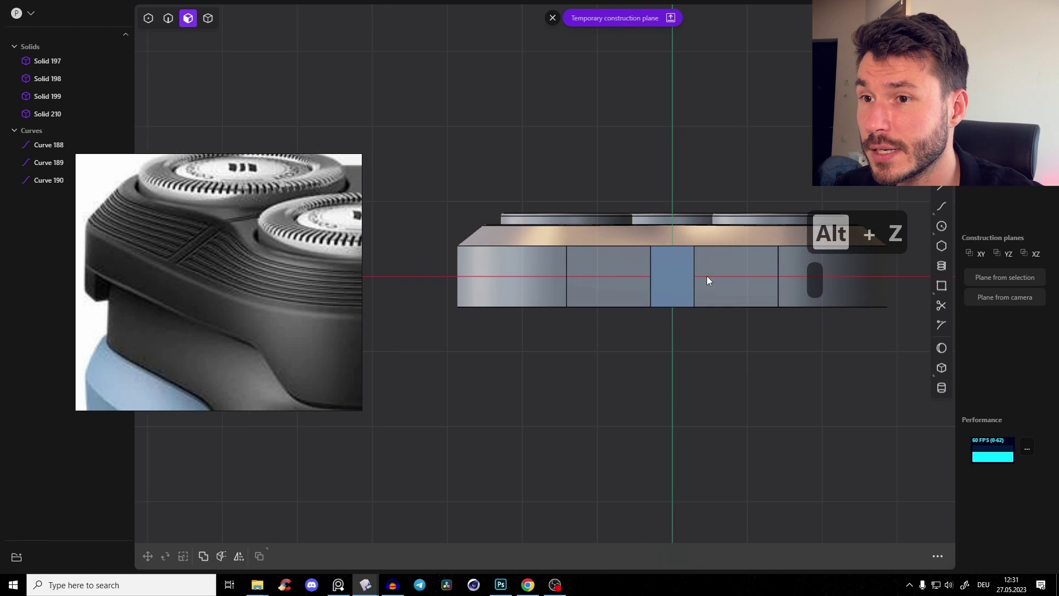
# Step: Sketch a half profile on the face plane: a diagonal about 81 cm long rising from below the head, then a mid-height horizontal to the centre axis
pyautogui.click(941, 188)
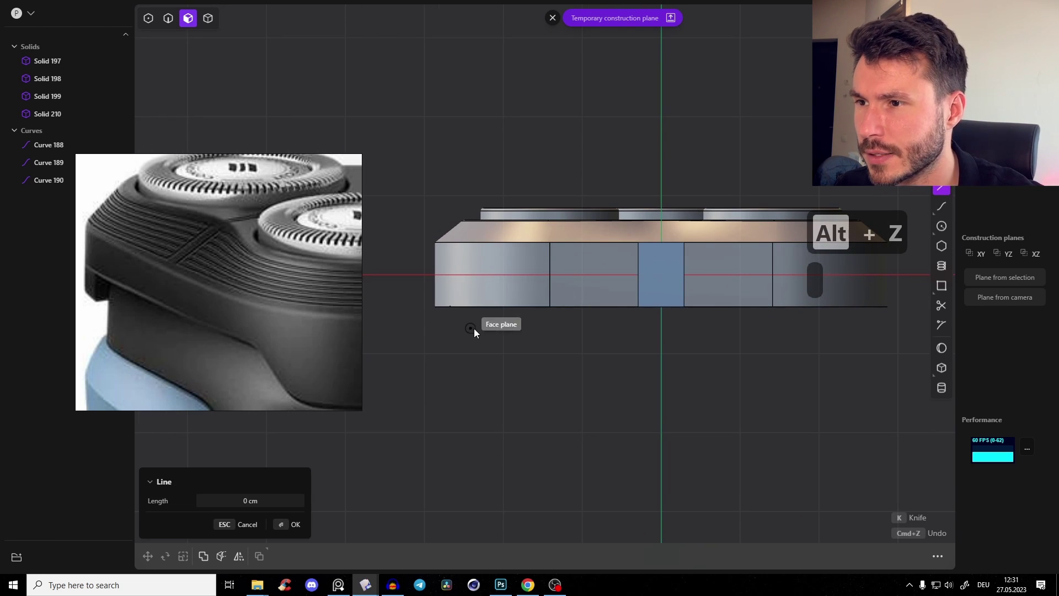
pyautogui.moveTo(328, 313); pyautogui.dragTo(157, 252, button='middle')
pyautogui.scroll(-3, 158, 253)
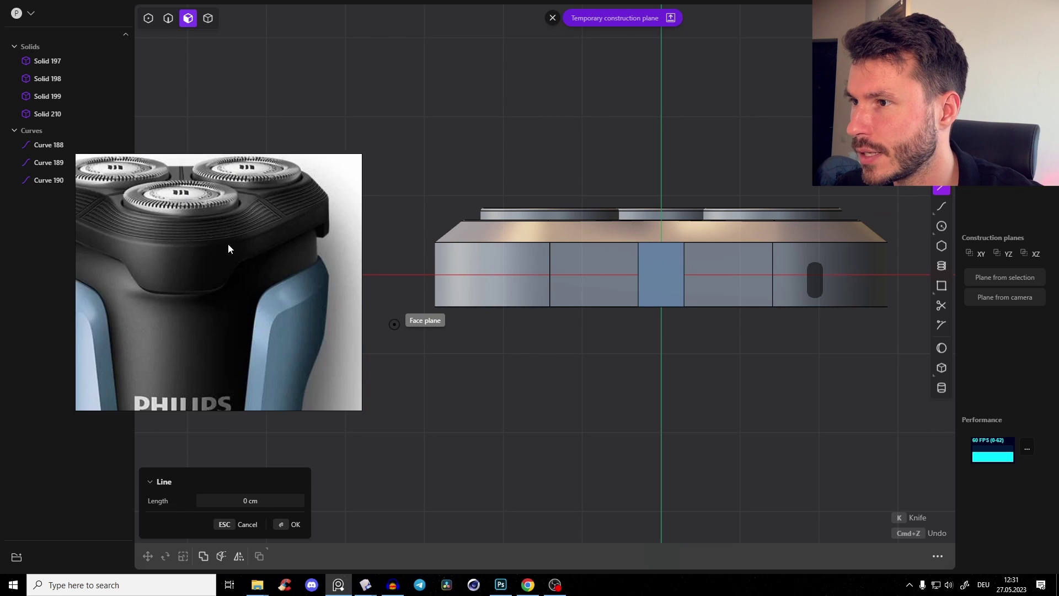
pyautogui.scroll(2, 175, 311)
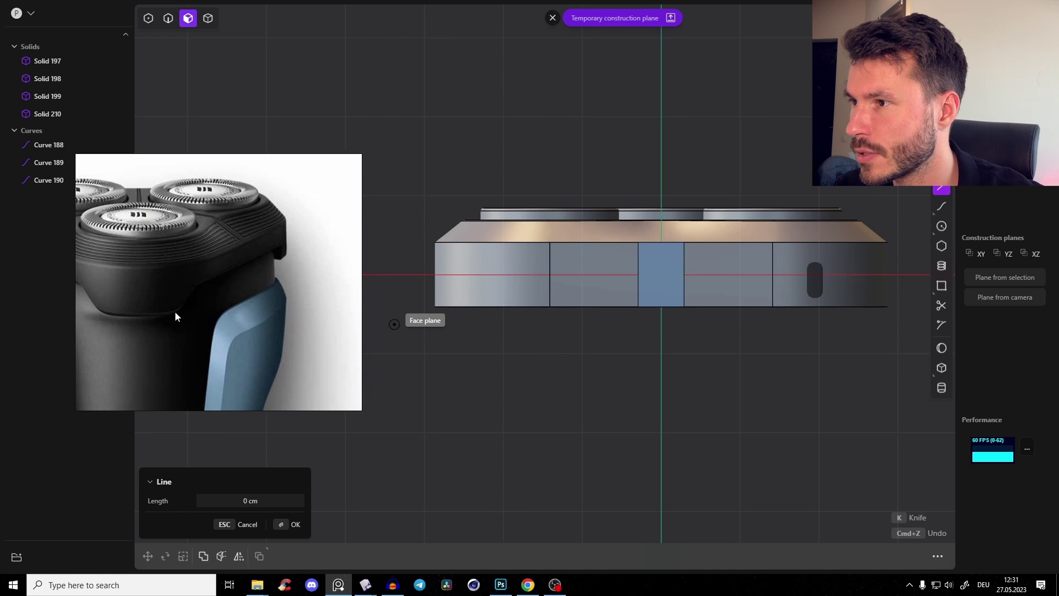
pyautogui.click(488, 317)
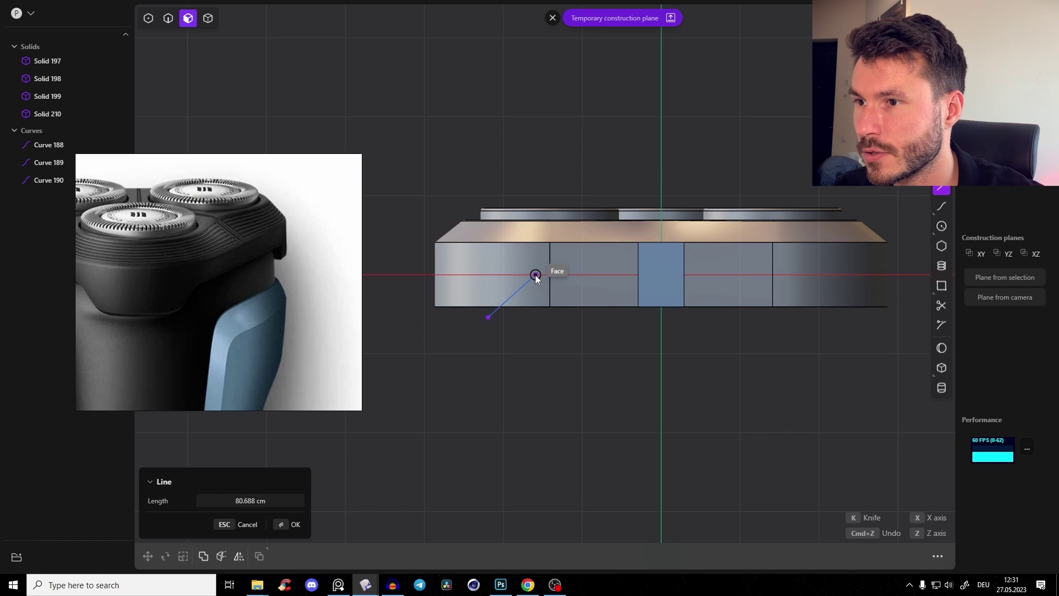
pyautogui.click(535, 274)
pyautogui.click(666, 274)
pyautogui.press('Return')
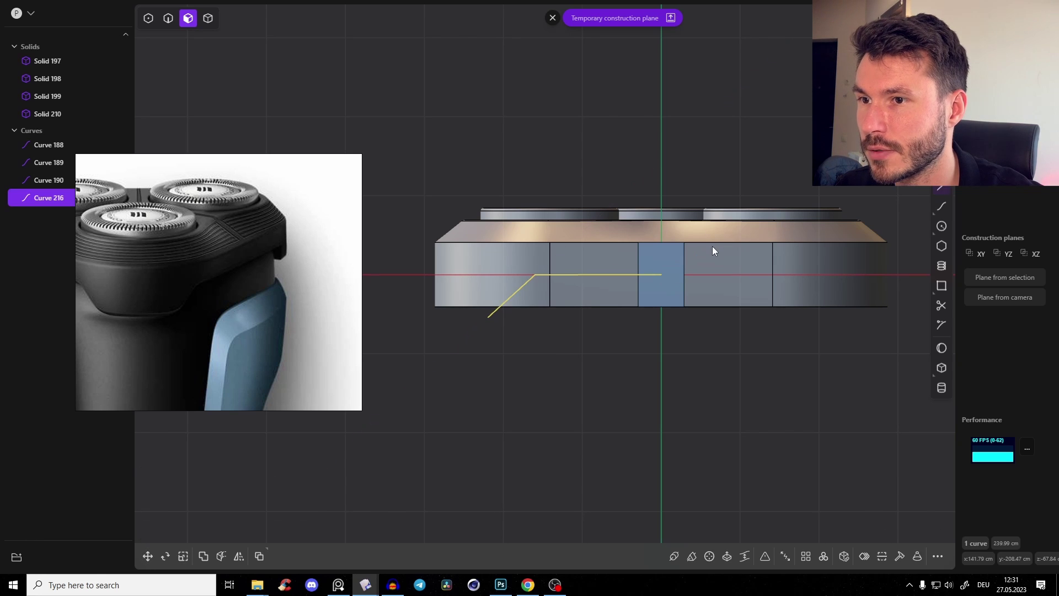
# Step: Mirror the half profile across the X direction and join both halves into one curve
pyautogui.hotkey('alt', 'x')
pyautogui.press('x')
pyautogui.keyDown('shift'); pyautogui.moveTo(733, 206); pyautogui.dragTo(693, 207, button='middle'); pyautogui.keyUp('shift')
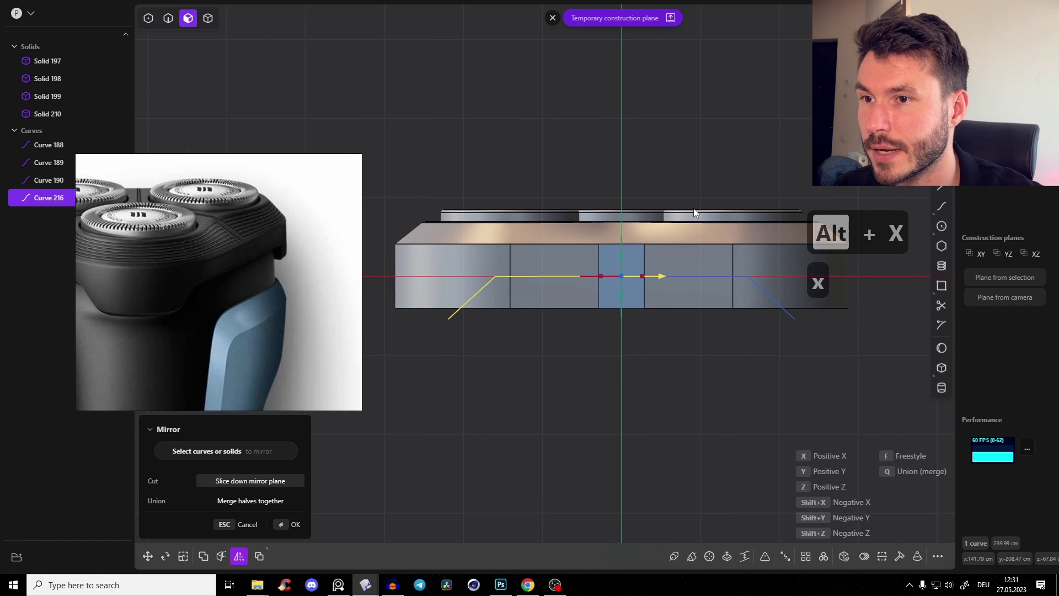
pyautogui.rightClick(693, 207)
pyautogui.press('j')
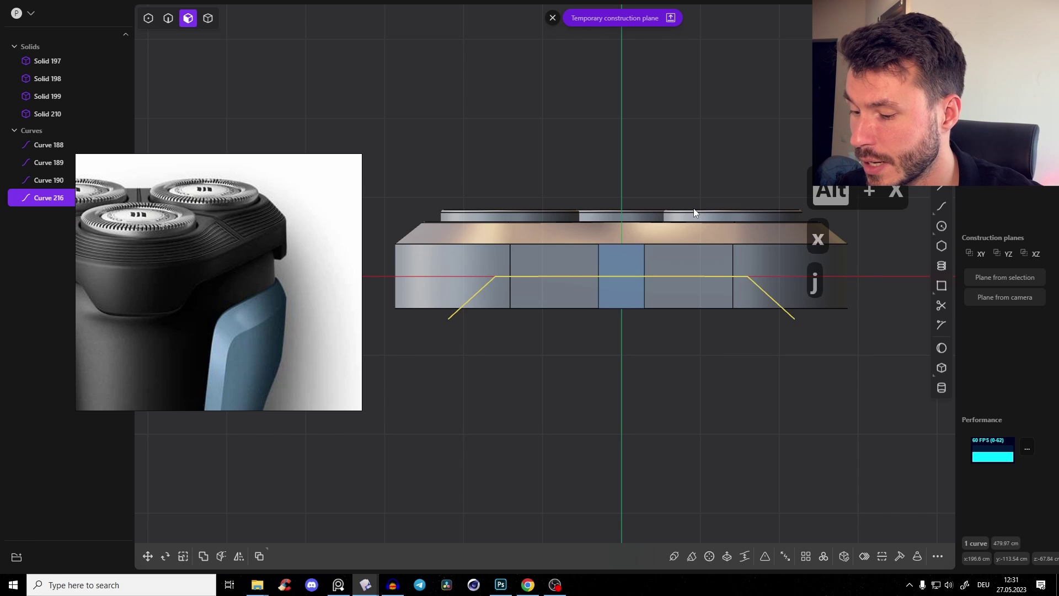
# Step: Round both upper corners of the joined profile and leave the temporary construction plane
pyautogui.press('b')
pyautogui.click(792, 180)
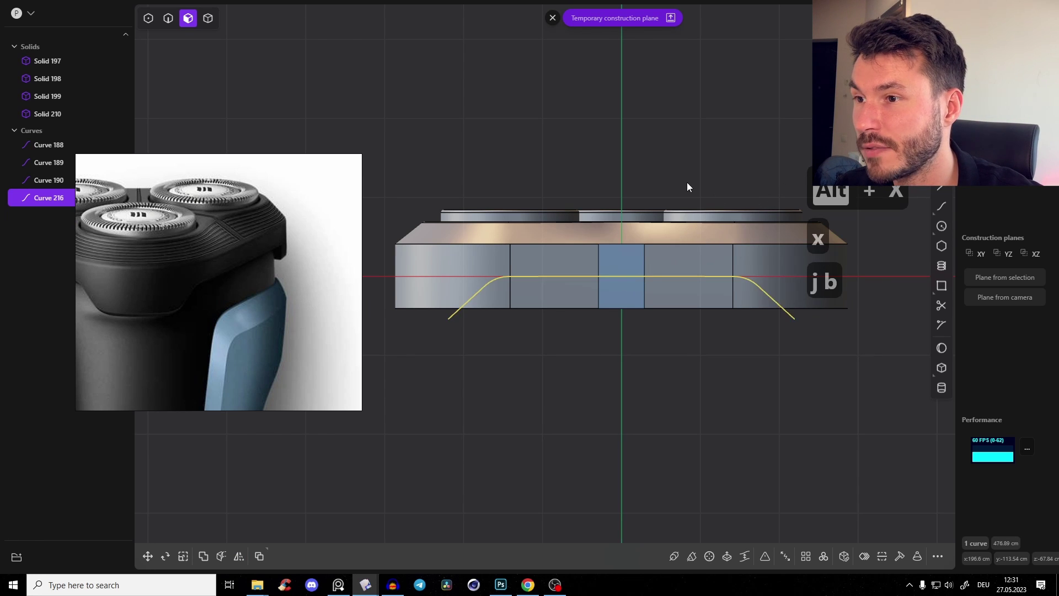
pyautogui.moveTo(577, 259); pyautogui.dragTo(621, 297, button='middle')
pyautogui.press('3')
pyautogui.click(552, 17)
# Step: Extrude the rounded profile curve about 53 cm to both sides with locked distances, as a sheet passing through the head's flat side wall
pyautogui.press('e')
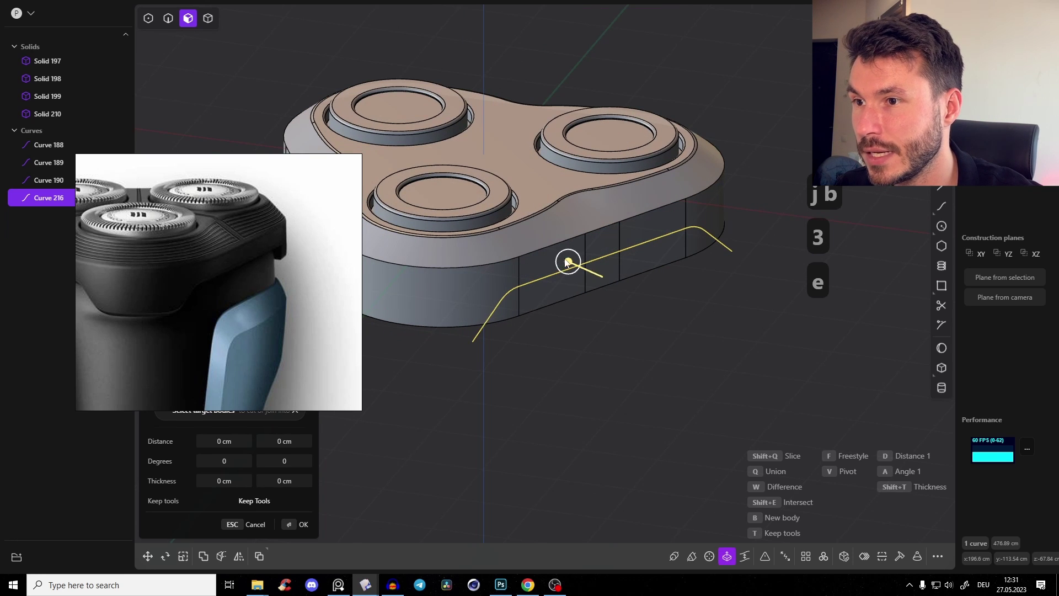
pyautogui.click(546, 255)
pyautogui.moveTo(546, 256); pyautogui.dragTo(652, 130, button='middle')
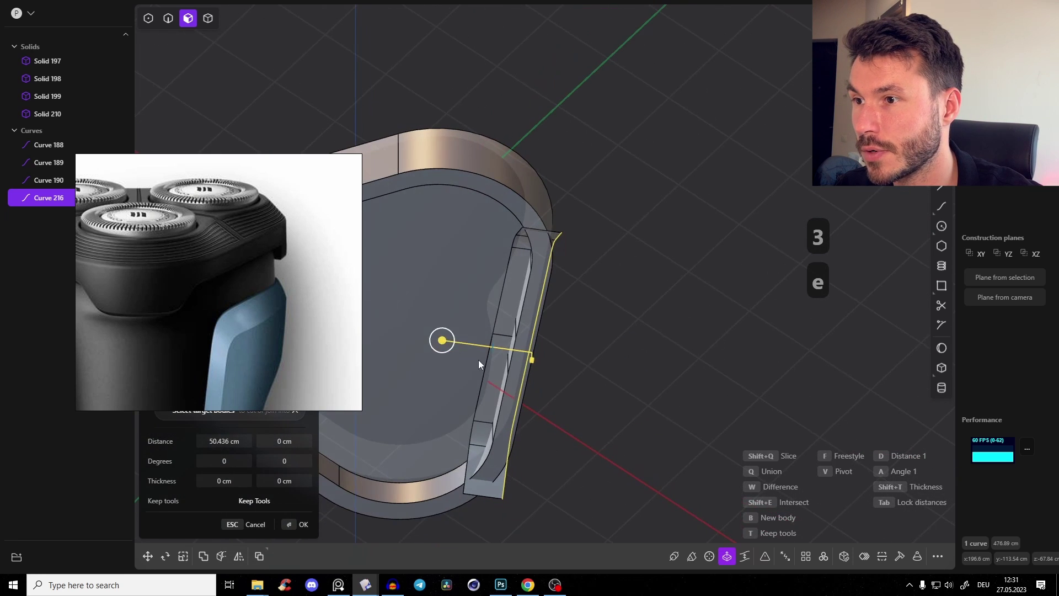
pyautogui.moveTo(443, 340); pyautogui.dragTo(437, 339)
pyautogui.moveTo(531, 221); pyautogui.dragTo(488, 335, button='middle')
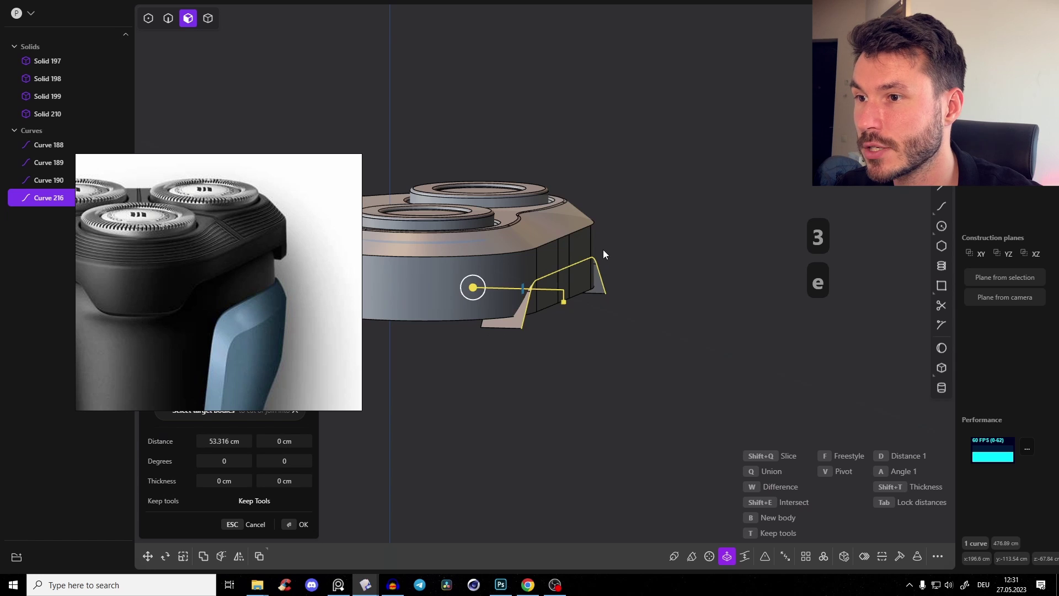
pyautogui.press('Tab')
pyautogui.moveTo(602, 243); pyautogui.dragTo(653, 190, button='middle')
pyautogui.rightClick(654, 190)
# Step: Delete the original profile curve lying on the extruded sheet
pyautogui.press('Tab')
pyautogui.press('2')
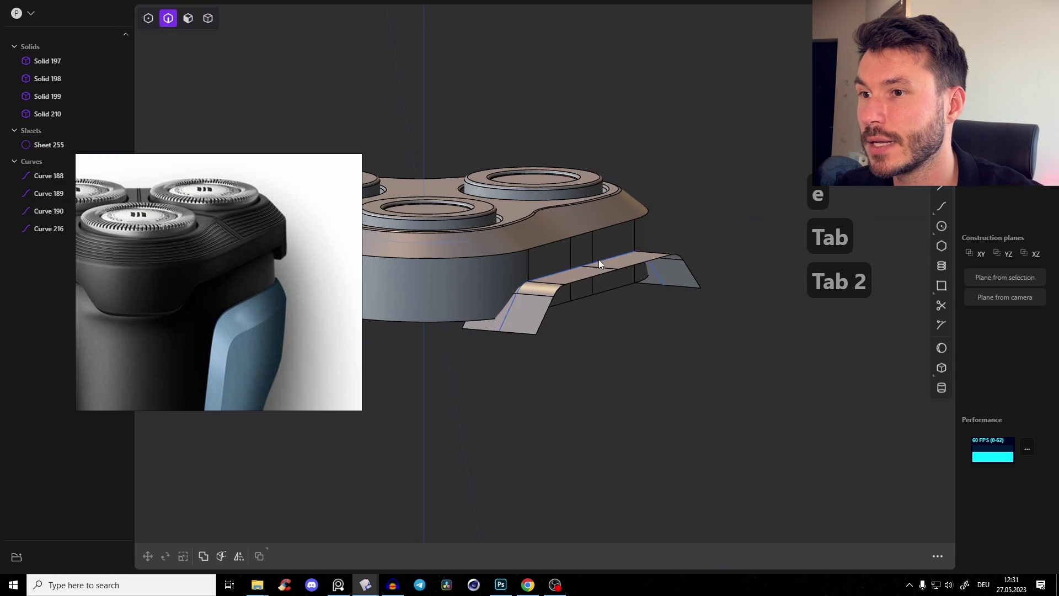
pyautogui.click(598, 261)
pyautogui.press('x')
# Step: Create a radial array of the cutting sheet around the origin over 360 degrees, with three instances for the head's three flat sides
pyautogui.moveTo(586, 207); pyautogui.dragTo(663, 312, button='middle')
pyautogui.press('Tab')
pyautogui.scroll(-1, 626, 326)
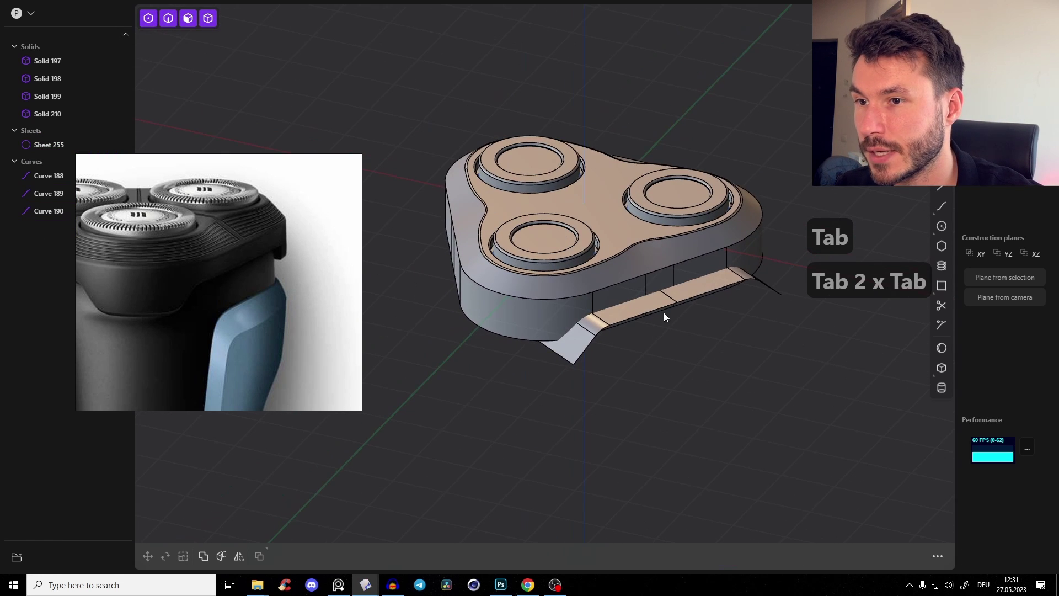
pyautogui.click(664, 307)
pyautogui.click(842, 558)
pyautogui.moveTo(610, 209); pyautogui.dragTo(640, 341, button='middle')
pyautogui.click(910, 66)
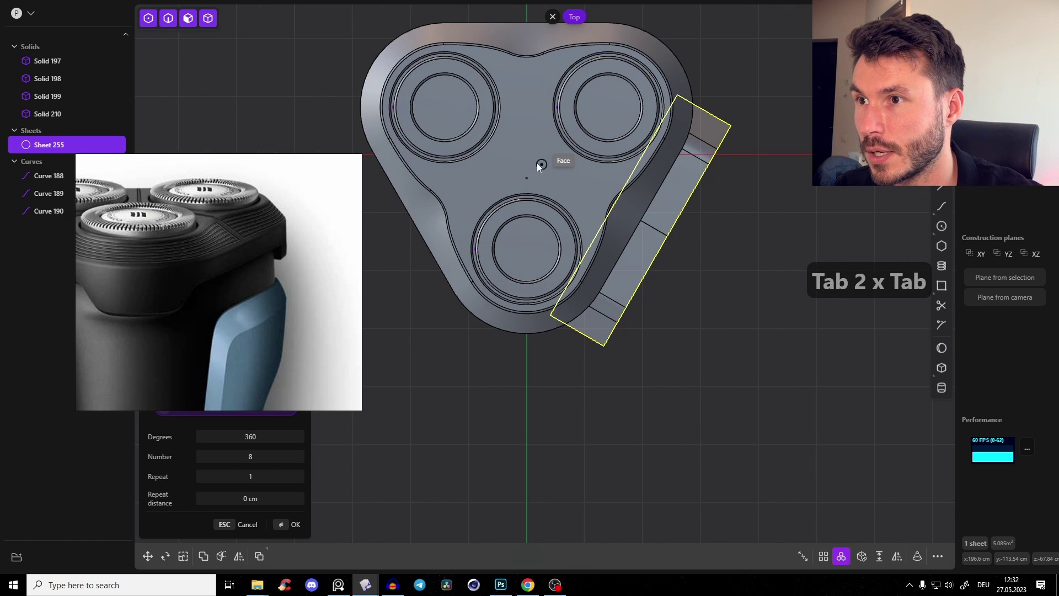
pyautogui.hotkey('alt', 'z')
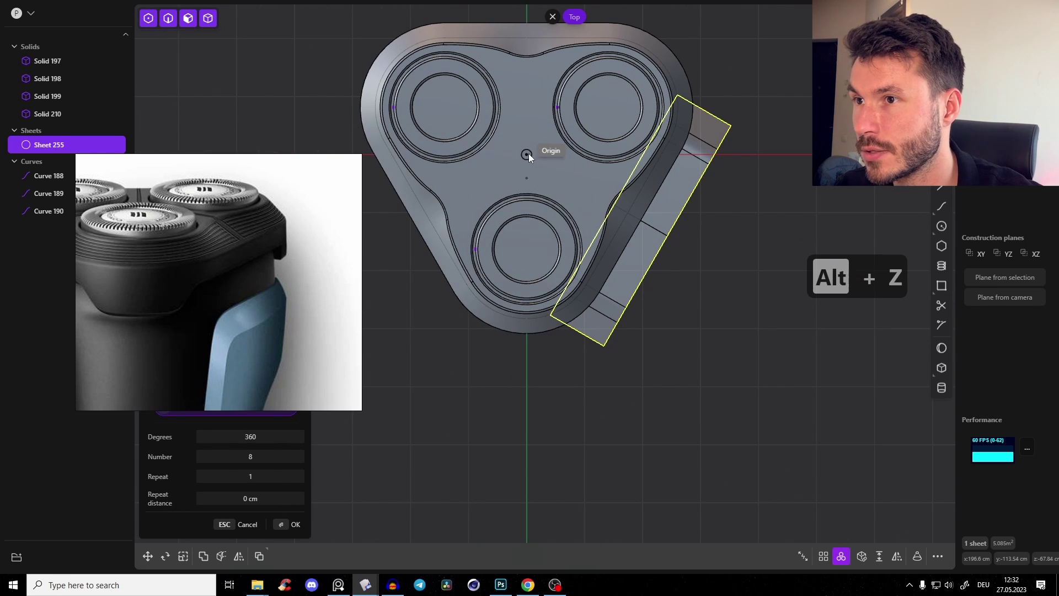
pyautogui.click(525, 159)
pyautogui.moveTo(647, 216); pyautogui.dragTo(574, 160, button='middle')
pyautogui.moveTo(265, 457); pyautogui.dragTo(221, 457)
pyautogui.moveTo(514, 282); pyautogui.dragTo(627, 282, button='middle')
pyautogui.press('Tab')
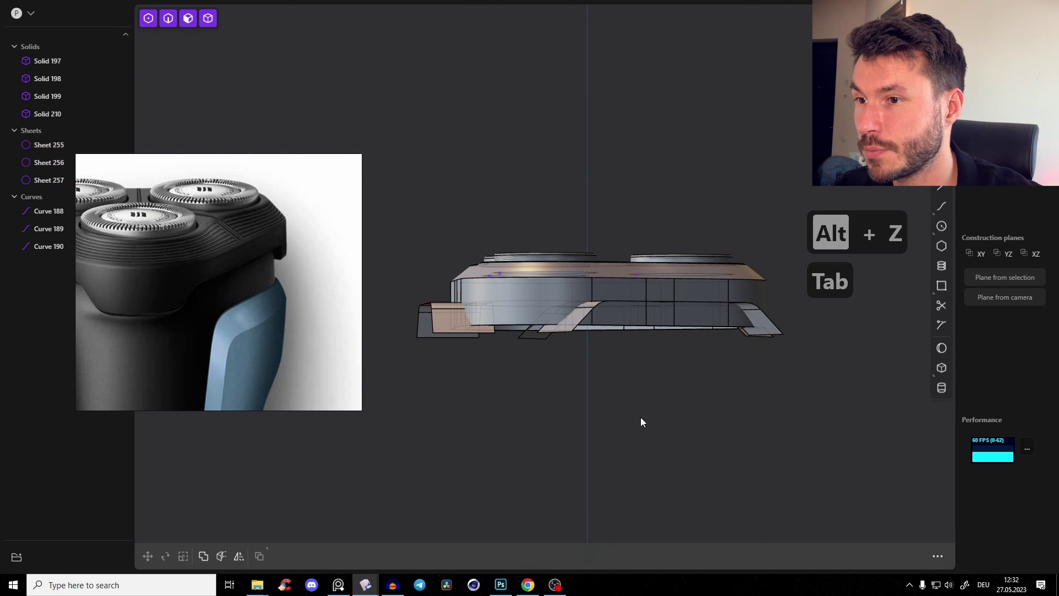
# Step: Slice the head housing with all three arrayed cutting sheets using a Boolean operation
pyautogui.click(567, 304)
pyautogui.moveTo(567, 304); pyautogui.dragTo(614, 284, button='middle')
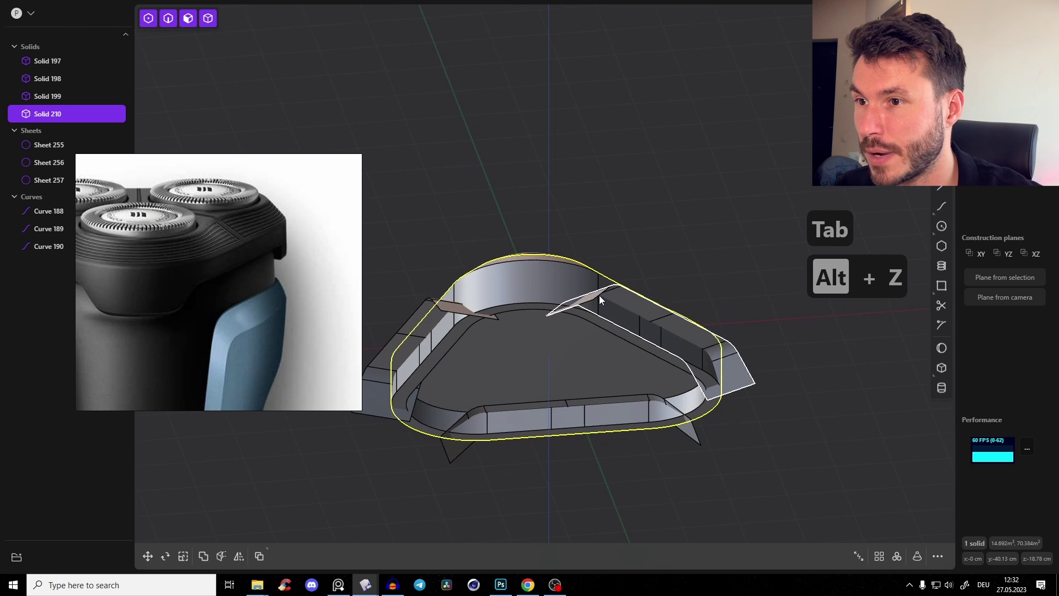
pyautogui.click(599, 295)
pyautogui.click(424, 321)
pyautogui.click(455, 459)
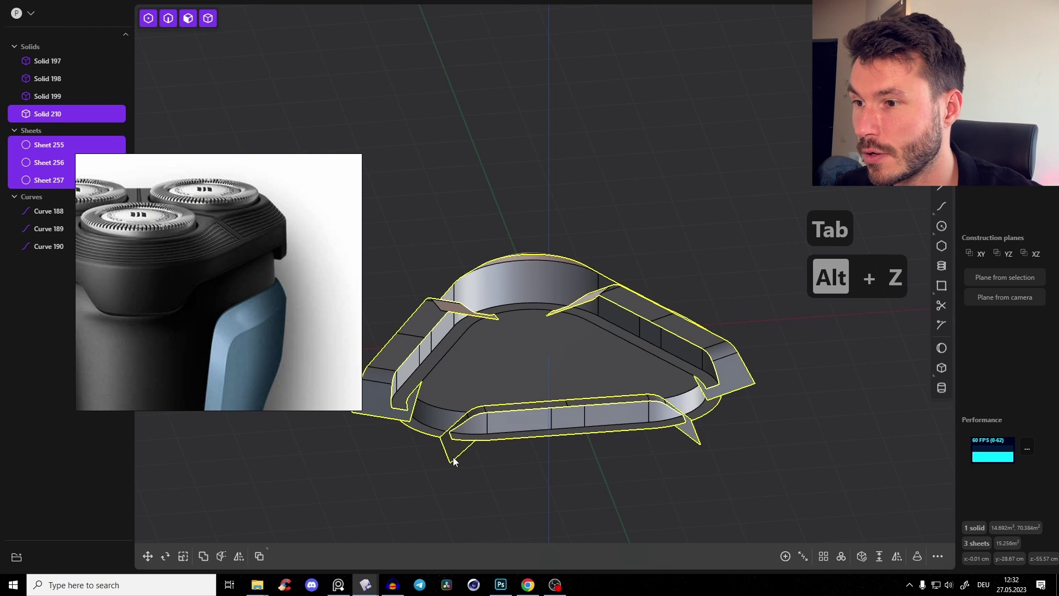
pyautogui.press('q')
pyautogui.moveTo(572, 397); pyautogui.dragTo(595, 342, button='middle')
pyautogui.rightClick(680, 150)
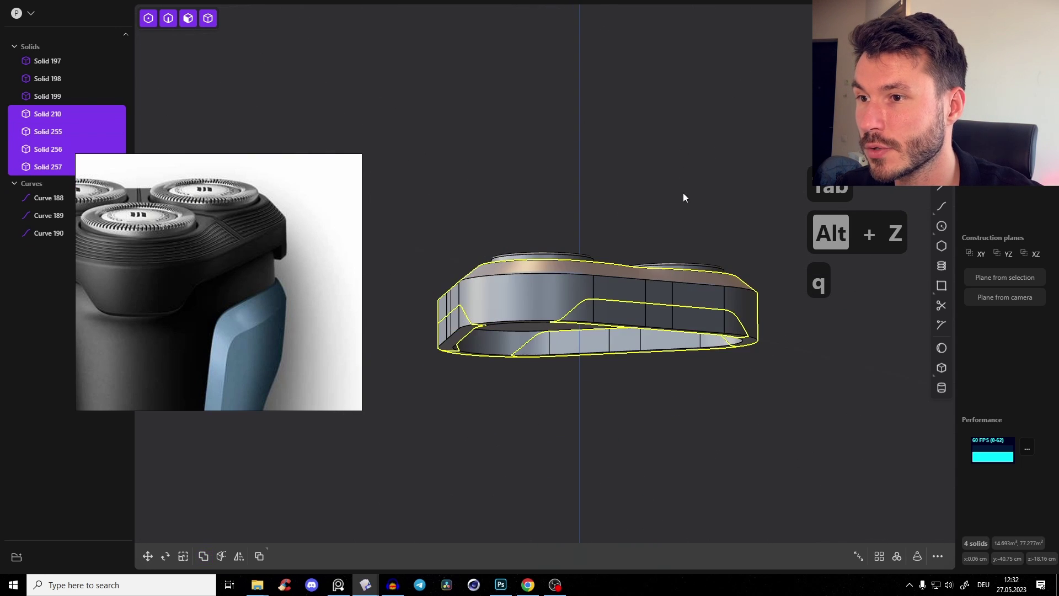
# Step: Delete the three sliced-off pieces beneath the flat sides while keeping the main head housing
pyautogui.moveTo(683, 193); pyautogui.dragTo(610, 279, button='middle')
pyautogui.press('4')
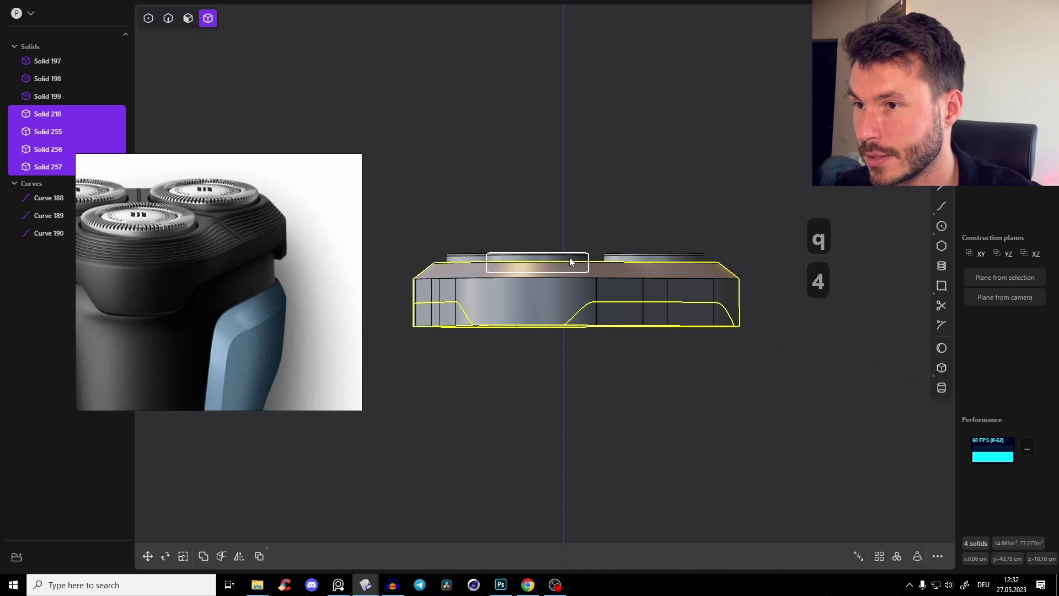
pyautogui.keyDown('ctrl'); pyautogui.click(562, 290); pyautogui.keyUp('ctrl')
pyautogui.moveTo(578, 224); pyautogui.dragTo(635, 196, button='middle')
pyautogui.press('c')
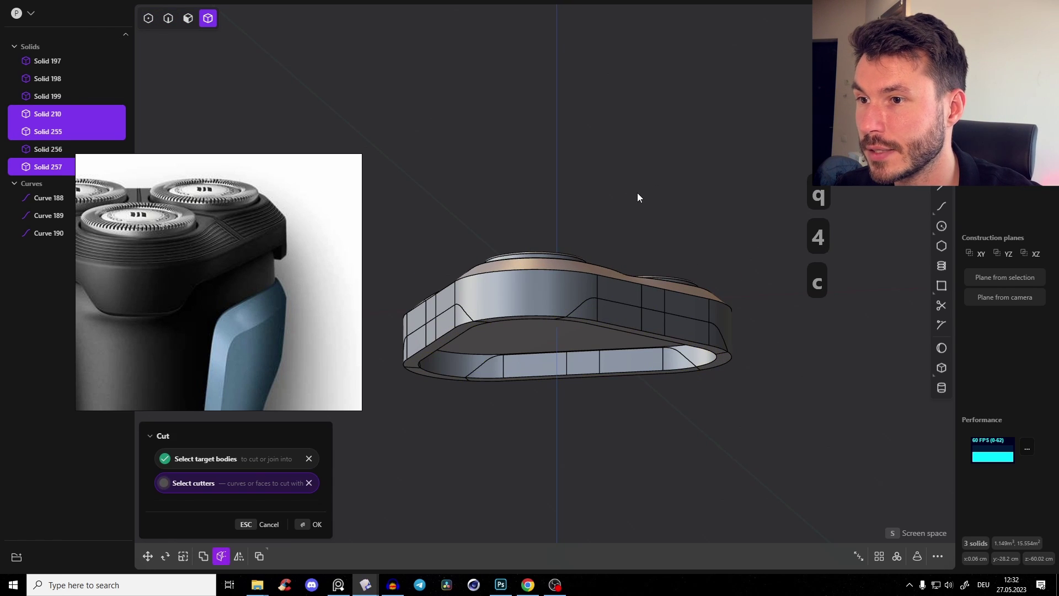
pyautogui.press('Tab')
pyautogui.press('Escape')
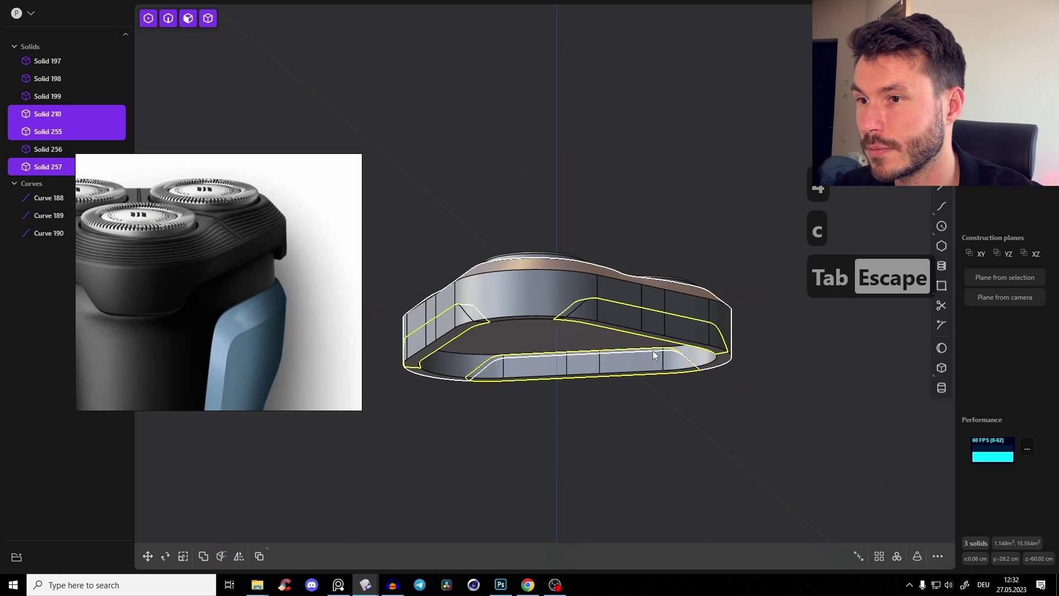
pyautogui.press('x')
# Step: Fillet the six edges where the sloped side cutouts meet the lower rim by about 12.7 cm
pyautogui.moveTo(667, 313); pyautogui.dragTo(575, 282, button='middle')
pyautogui.press('2')
pyautogui.click(543, 307)
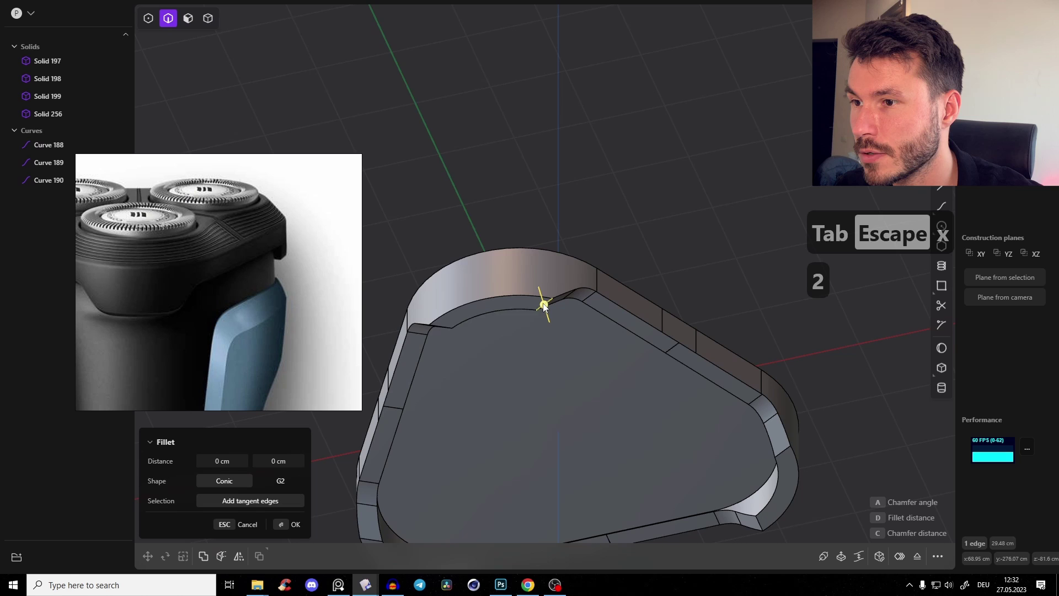
pyautogui.click(441, 327)
pyautogui.moveTo(441, 326); pyautogui.dragTo(576, 375, button='middle')
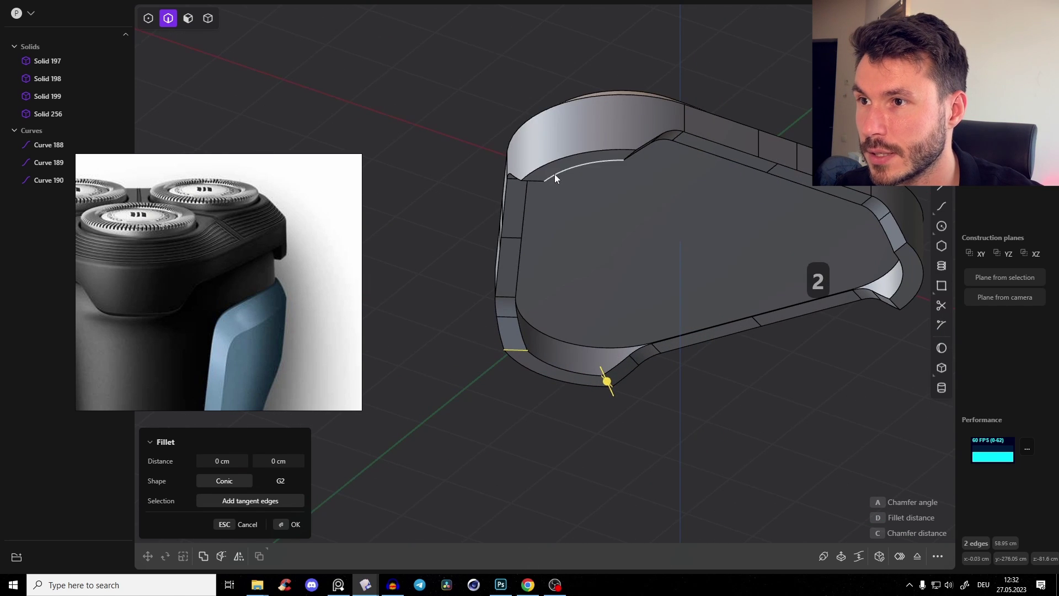
pyautogui.click(540, 181)
pyautogui.click(628, 158)
pyautogui.keyDown('shift'); pyautogui.moveTo(627, 157); pyautogui.dragTo(534, 236, button='middle'); pyautogui.keyUp('shift')
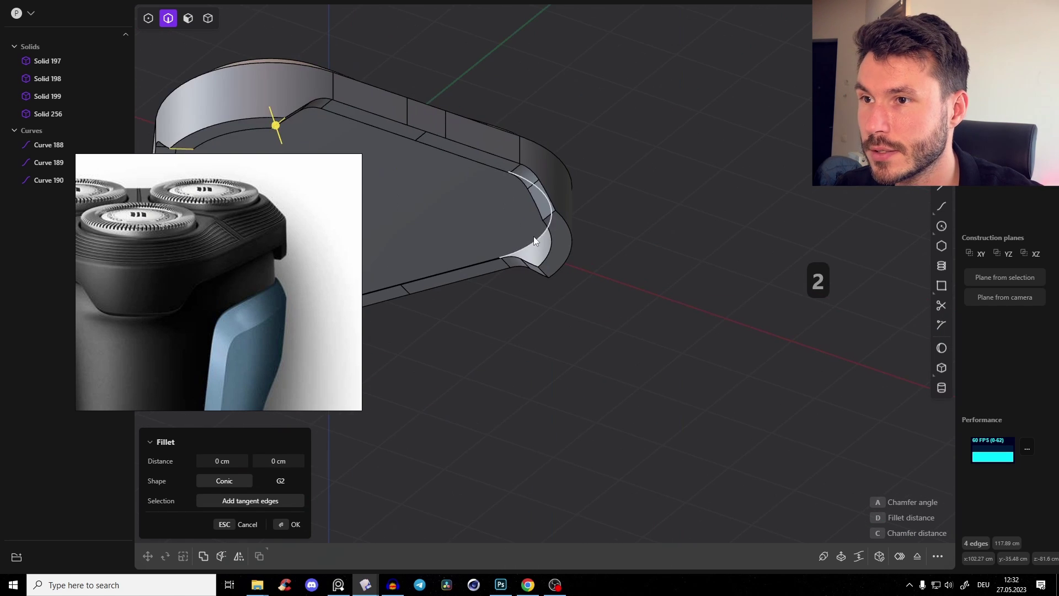
pyautogui.click(549, 215)
pyautogui.click(541, 275)
pyautogui.hotkey('ctrl', 'z')
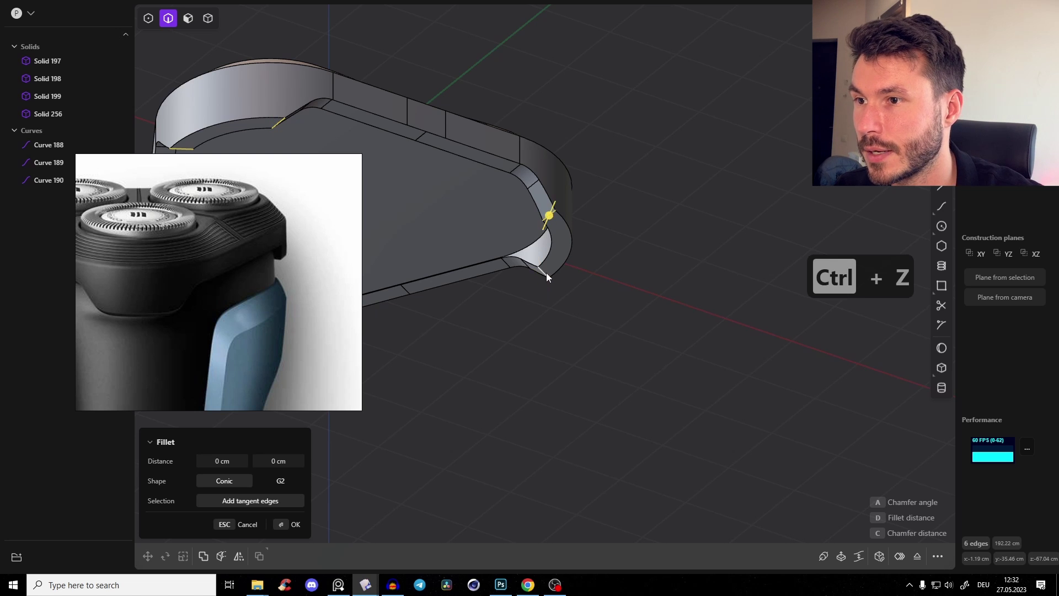
pyautogui.click(544, 272)
pyautogui.moveTo(543, 272); pyautogui.dragTo(544, 286)
pyautogui.moveTo(647, 186); pyautogui.dragTo(617, 243, button='middle')
pyautogui.moveTo(136, 274); pyautogui.dragTo(241, 268, button='middle')
pyautogui.moveTo(640, 262); pyautogui.dragTo(664, 312, button='middle')
pyautogui.scroll(-3, 666, 311)
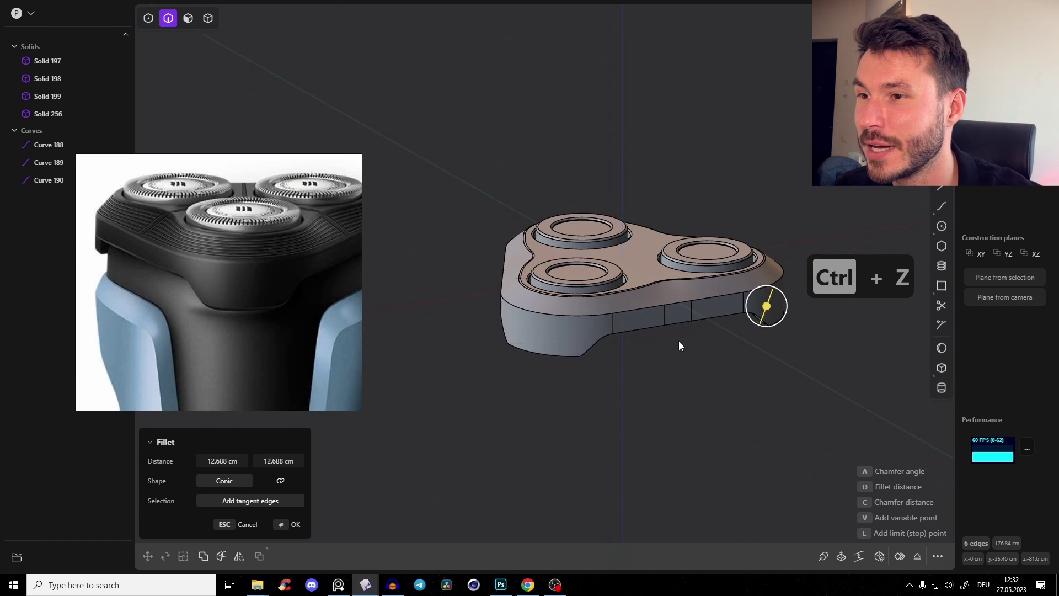
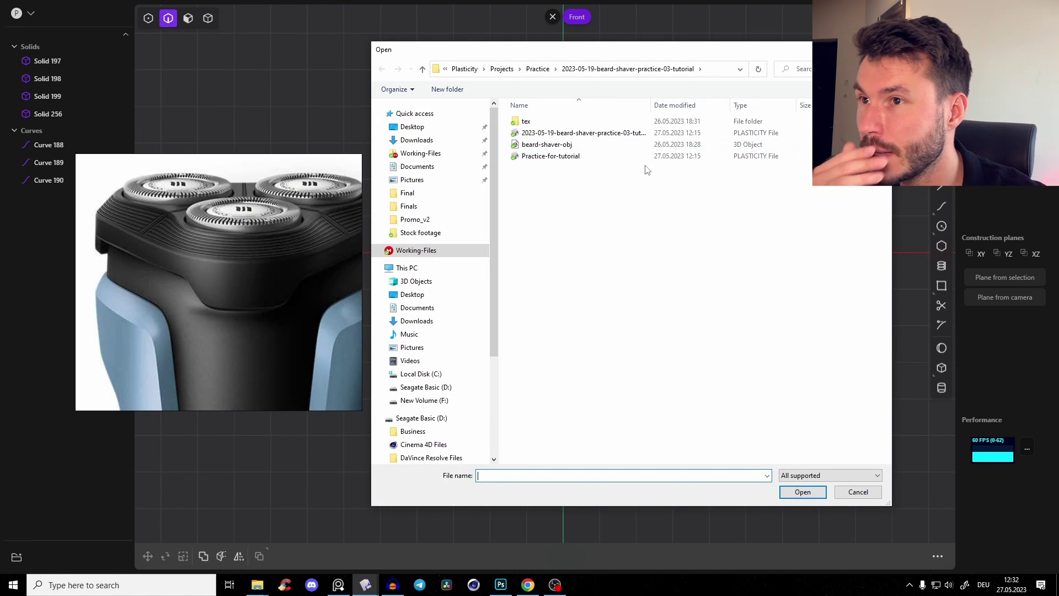
# Step: Insert the full front view of the shaver from the 2023-05-17-beard-shaver-practice-02 folder as a reference image
pyautogui.click(538, 68)
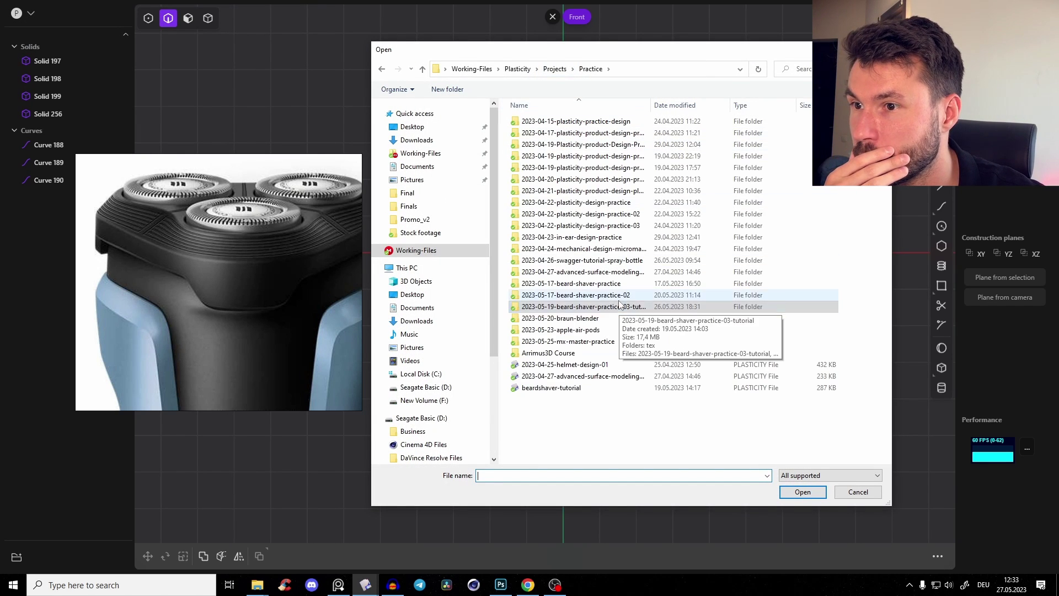
pyautogui.doubleClick(574, 295)
pyautogui.doubleClick(555, 144)
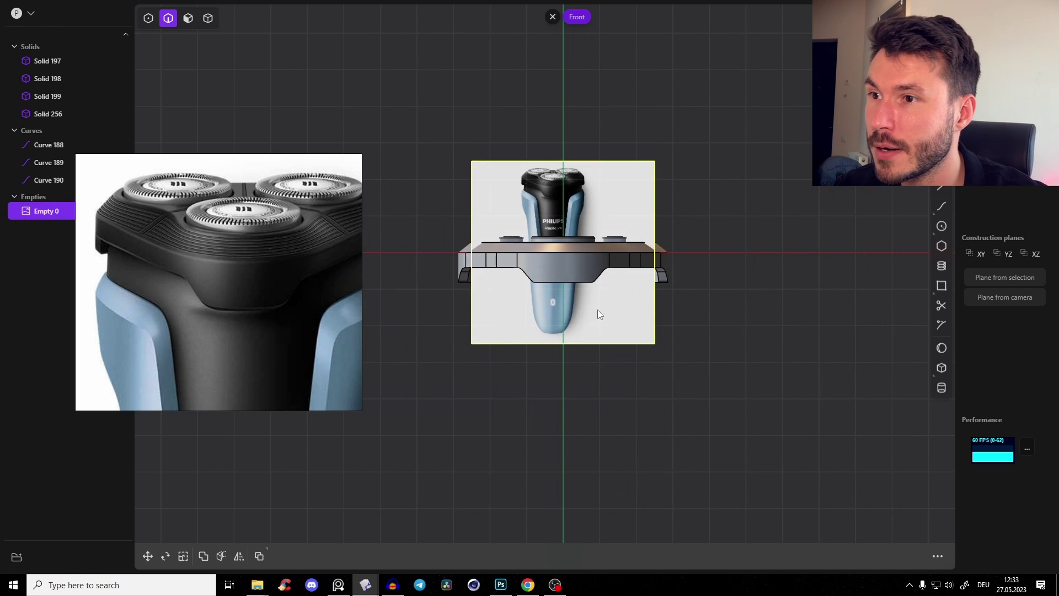
# Step: Enlarge the reference image to roughly match the modelled head's width and move it so the shaver is centred on the vertical axis
pyautogui.press('s')
pyautogui.press('s')
pyautogui.click(887, 191)
pyautogui.scroll(-3, 702, 290)
pyautogui.keyDown('shift'); pyautogui.moveTo(703, 290); pyautogui.dragTo(682, 268, button='middle'); pyautogui.keyUp('shift')
pyautogui.press('g')
pyautogui.press('g')
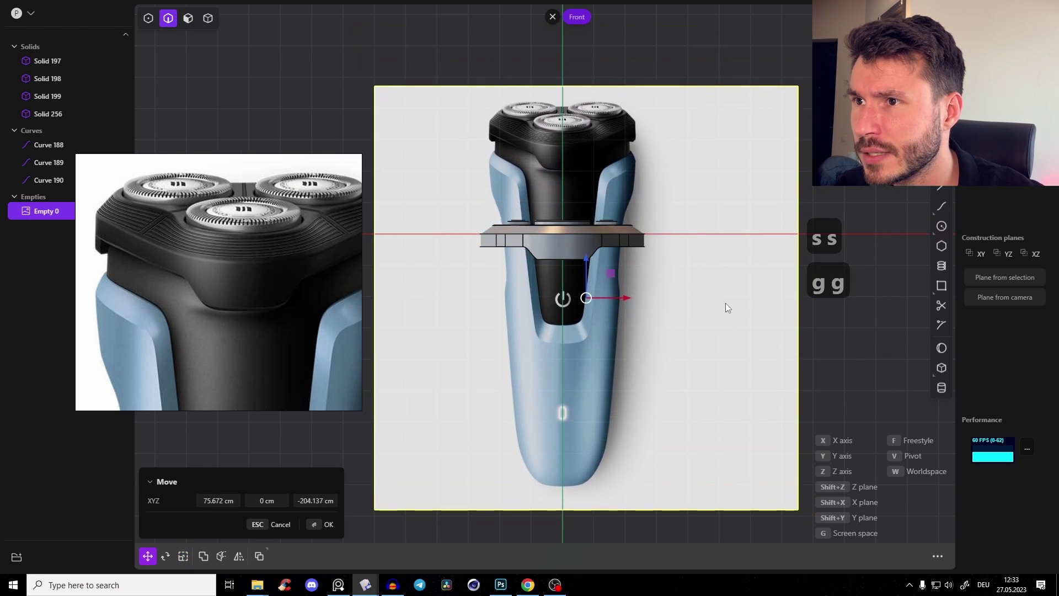
pyautogui.click(725, 263)
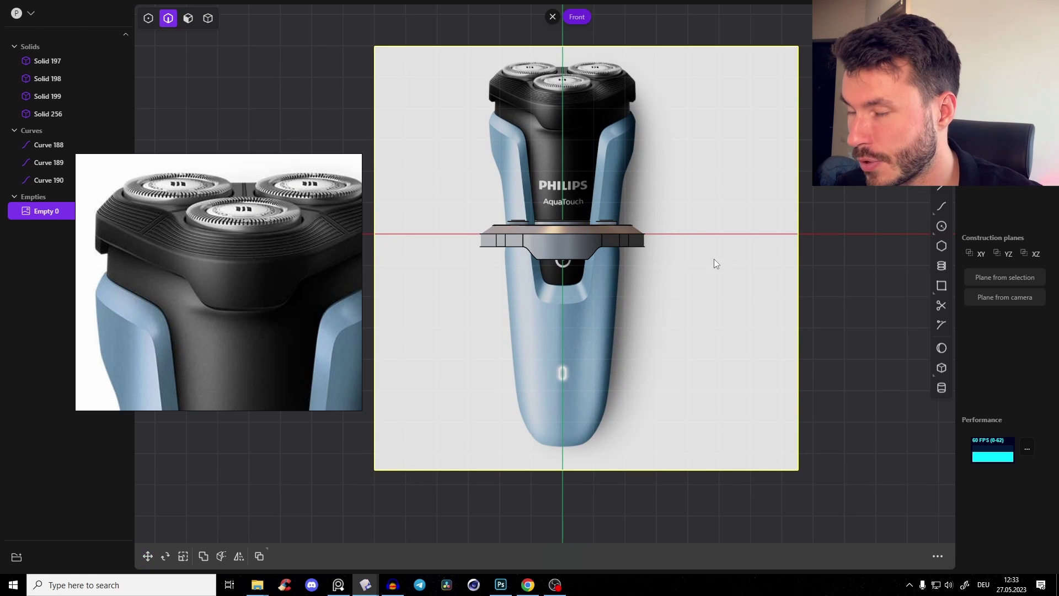
# Step: Set the reference image's depth to Front and its opacity to 0.88
pyautogui.press('m')
pyautogui.click(251, 481)
pyautogui.click(200, 500)
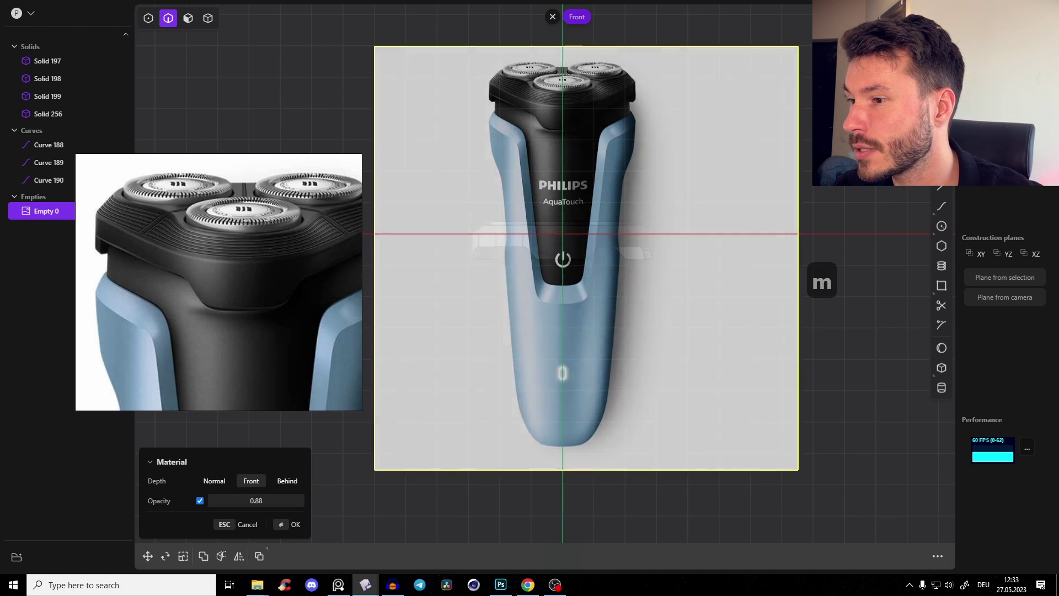
pyautogui.press('Return')
# Step: Move the reference image along the Y axis far behind the modelled head
pyautogui.moveTo(760, 358); pyautogui.dragTo(693, 351, button='right')
pyautogui.press('g')
pyautogui.moveTo(666, 261); pyautogui.dragTo(1050, 181)
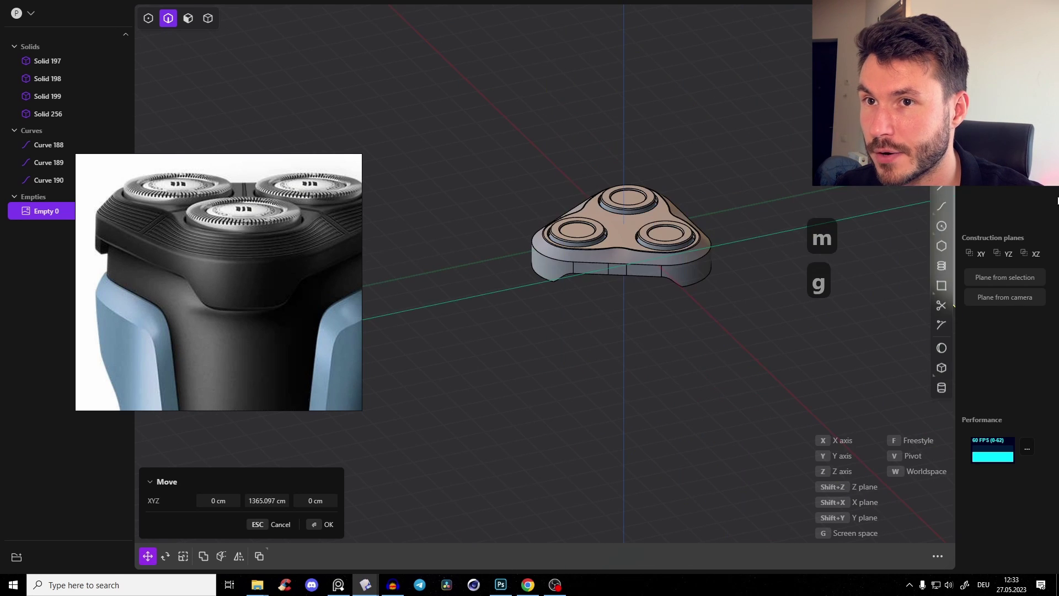
pyautogui.moveTo(810, 226); pyautogui.dragTo(673, 315, button='middle')
pyautogui.moveTo(673, 315); pyautogui.dragTo(687, 313, button='right')
pyautogui.moveTo(909, 263); pyautogui.dragTo(1028, 221)
pyautogui.rightClick(640, 283)
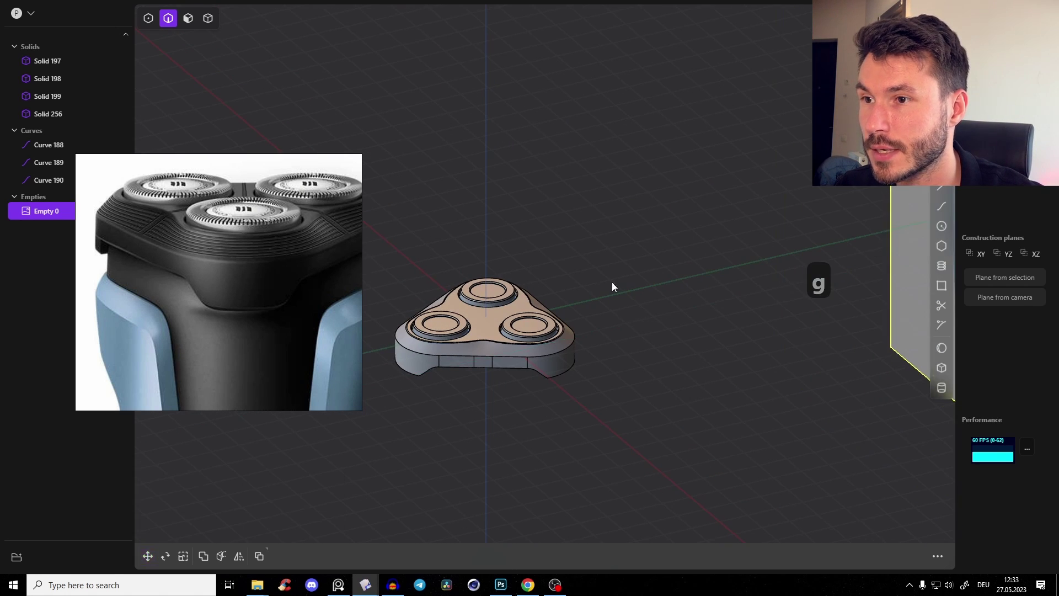
# Step: Delete the three leftover curves, Curve 188 to Curve 190
pyautogui.moveTo(641, 282); pyautogui.dragTo(739, 269, button='right')
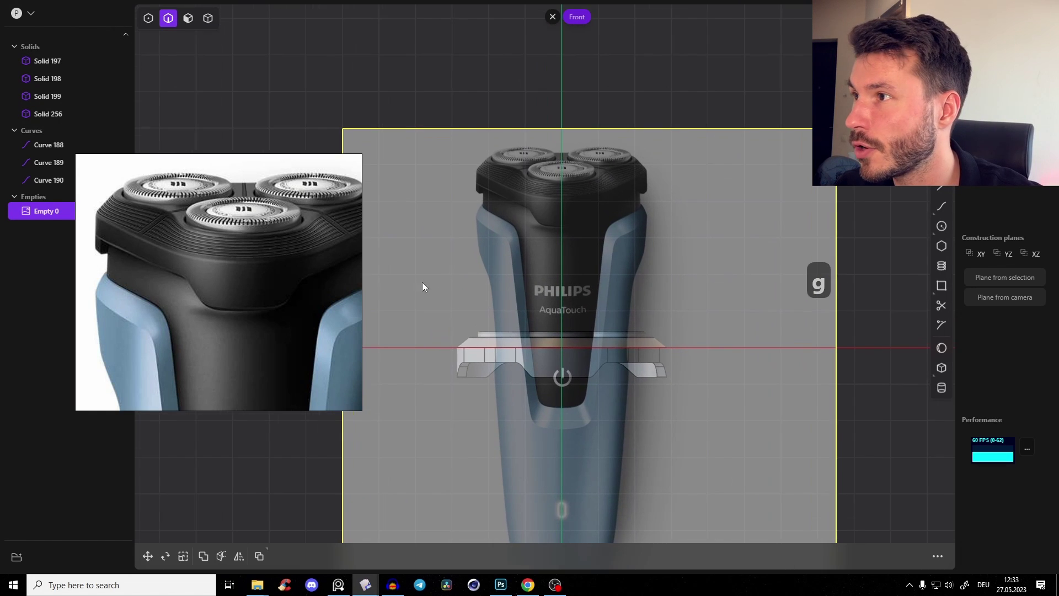
pyautogui.click(58, 145)
pyautogui.keyDown('shift'); pyautogui.click(110, 179); pyautogui.keyUp('shift')
pyautogui.press('x')
# Step: Group the four solids of the shaver head and rename the group Top Part
pyautogui.click(49, 60)
pyautogui.keyDown('shift'); pyautogui.click(48, 114); pyautogui.keyUp('shift')
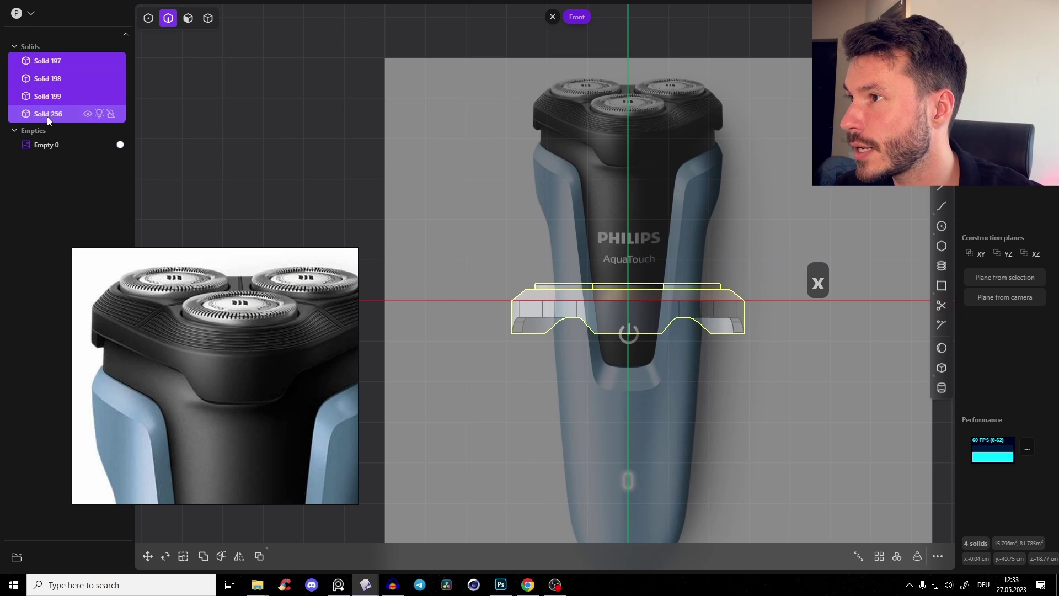
pyautogui.hotkey('ctrl', 'g')
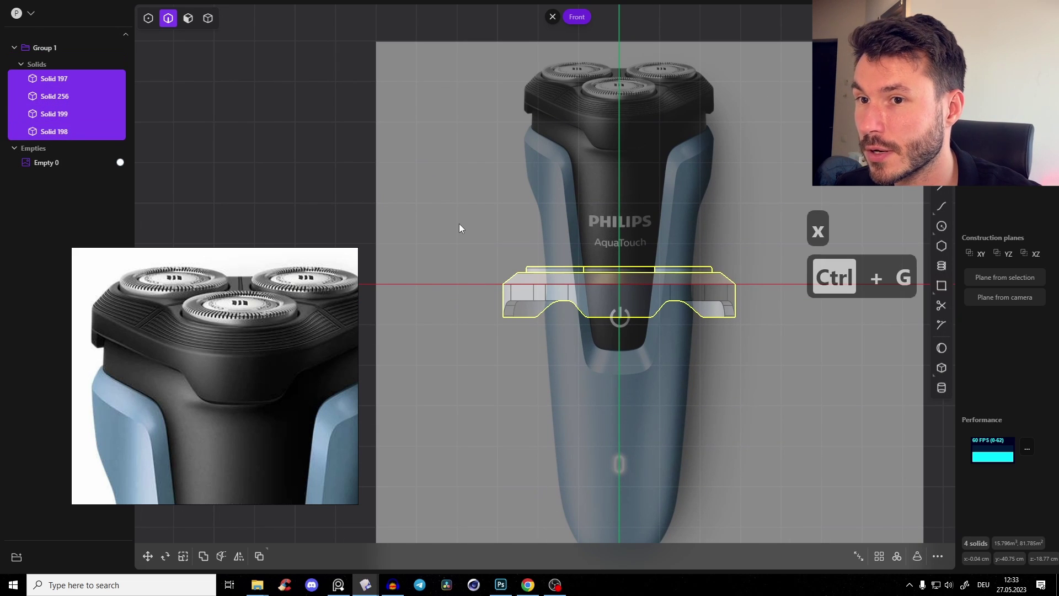
pyautogui.doubleClick(38, 48)
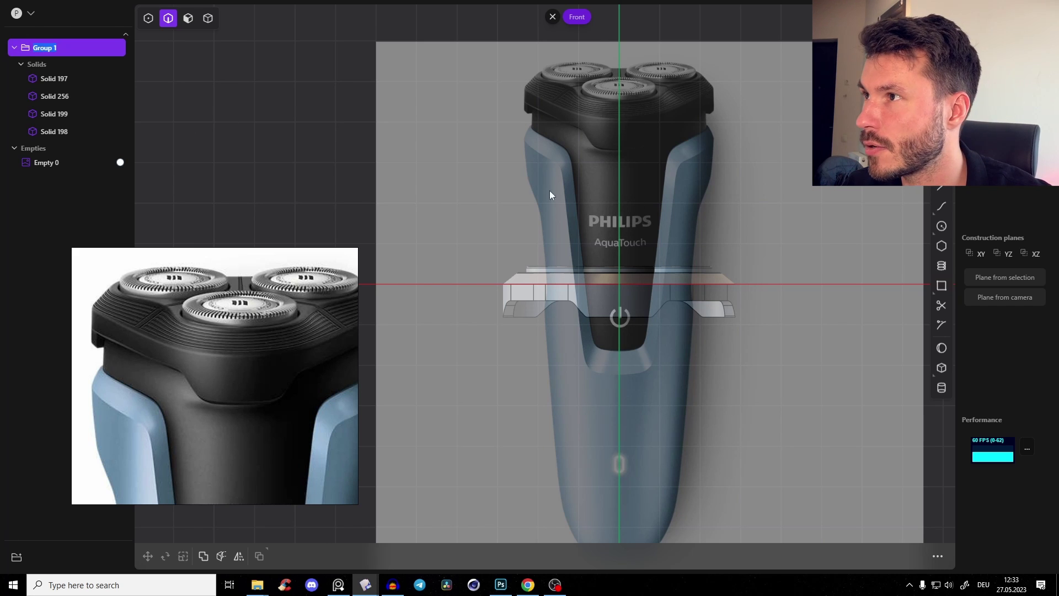
pyautogui.write('T')
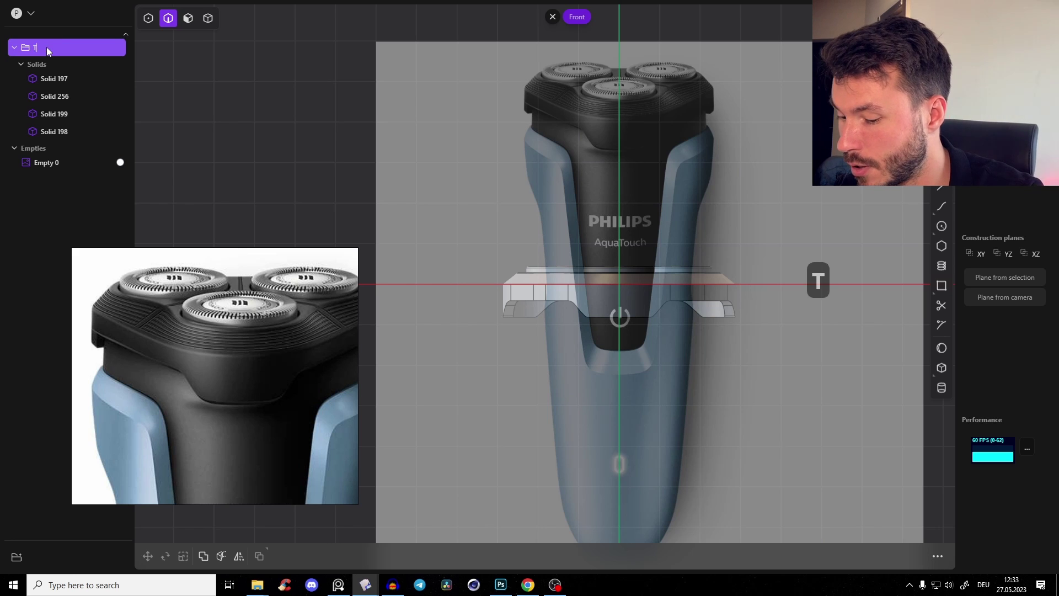
pyautogui.write('op Pa')
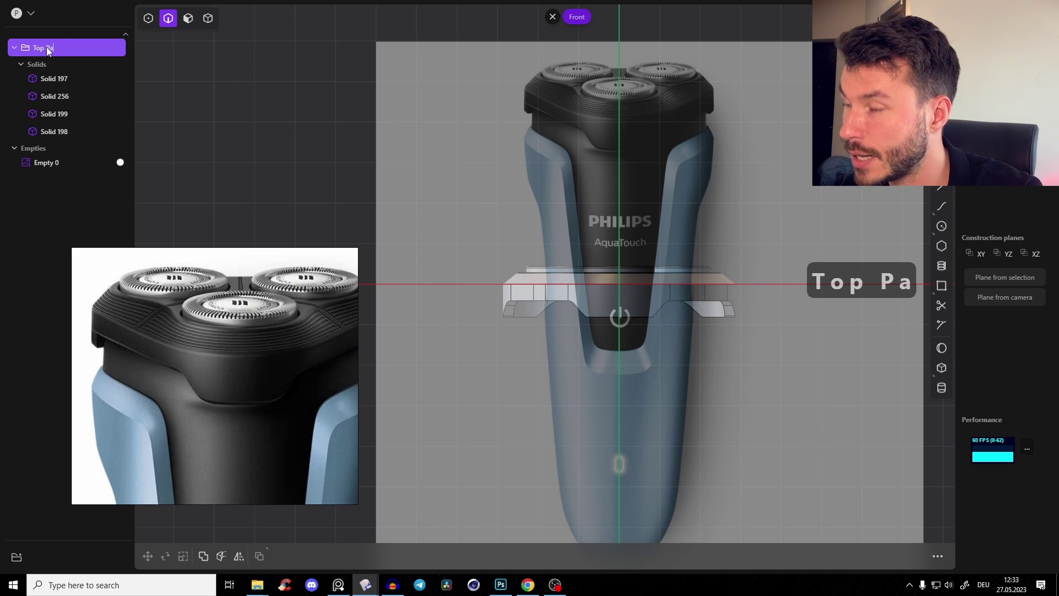
pyautogui.write('rt')
pyautogui.press('Return')
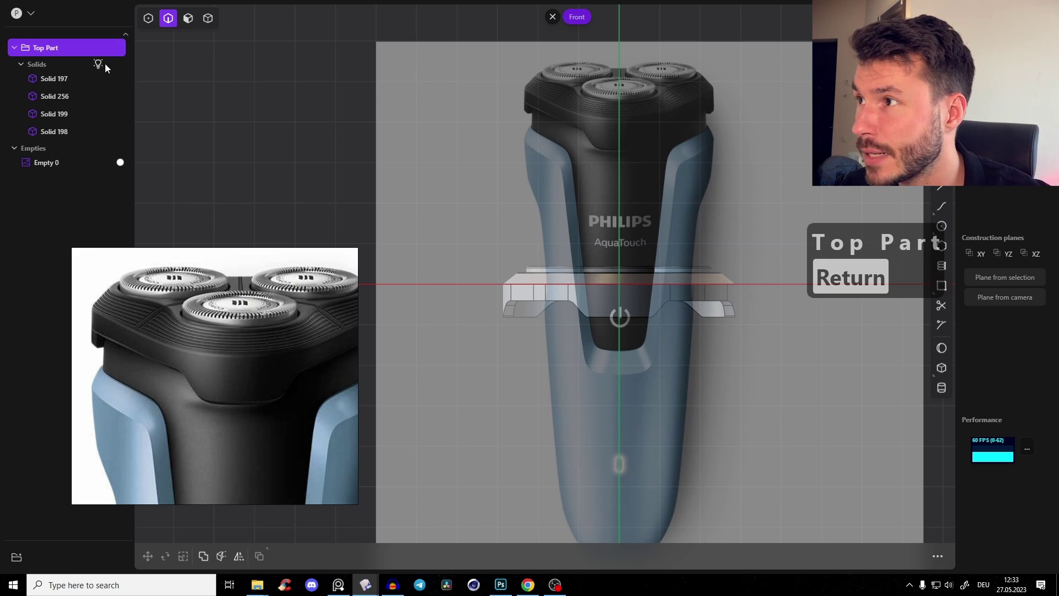
# Step: Move the four head solids up onto the shaver head in the reference image and scale them down uniformly to match its width
pyautogui.click(59, 78)
pyautogui.keyDown('shift'); pyautogui.click(68, 131); pyautogui.keyUp('shift')
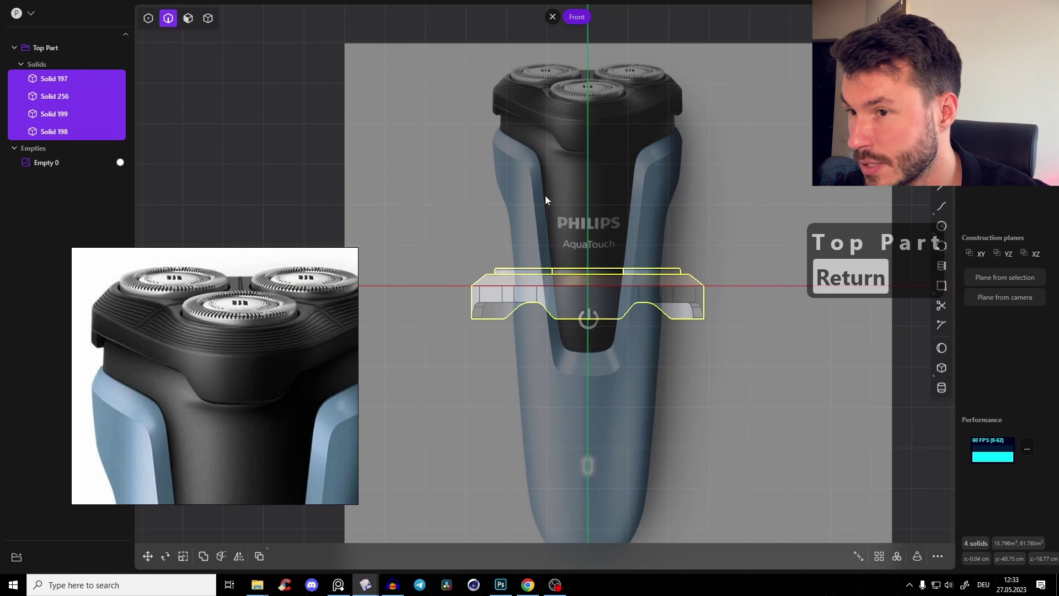
pyautogui.press('g')
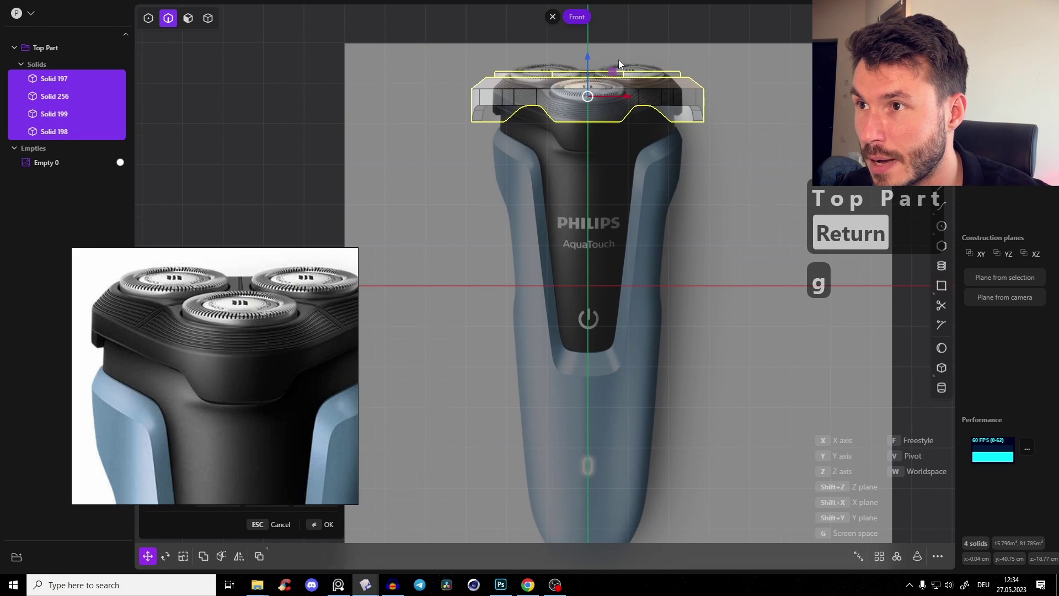
pyautogui.scroll(2, 598, 55)
pyautogui.press('s')
pyautogui.press('s')
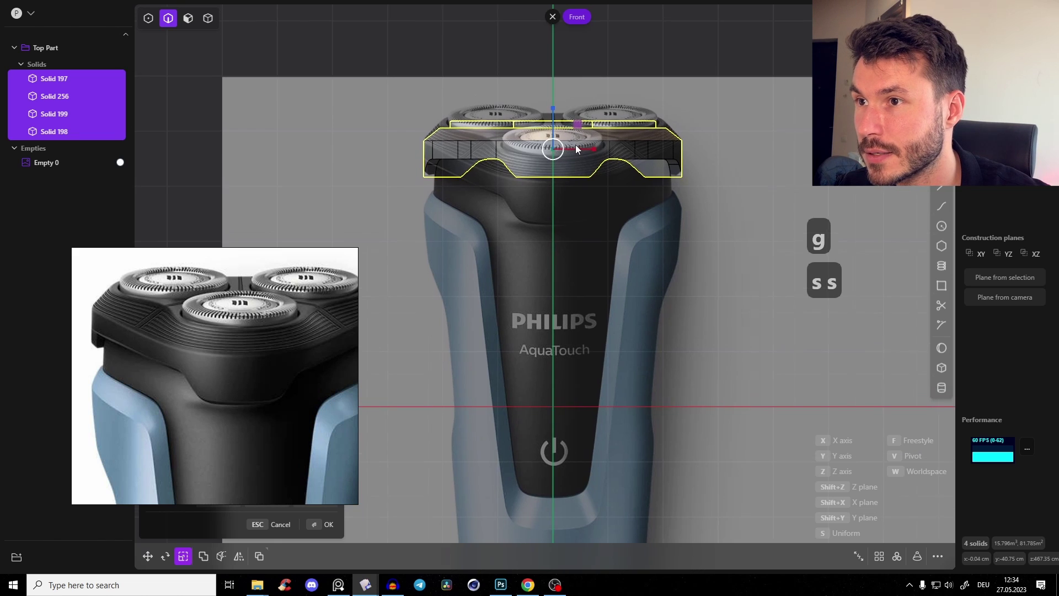
pyautogui.scroll(2, 575, 144)
pyautogui.click(607, 142)
# Step: Tilt the head solids about 15° around the X axis and lower them along the Z axis to align with the reference
pyautogui.press('r')
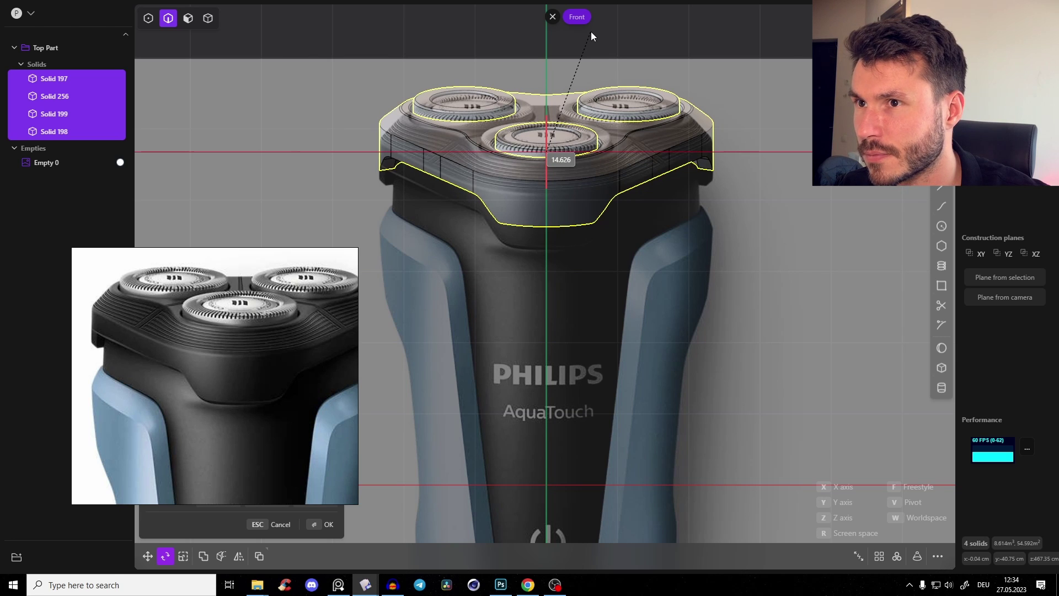
pyautogui.press('g')
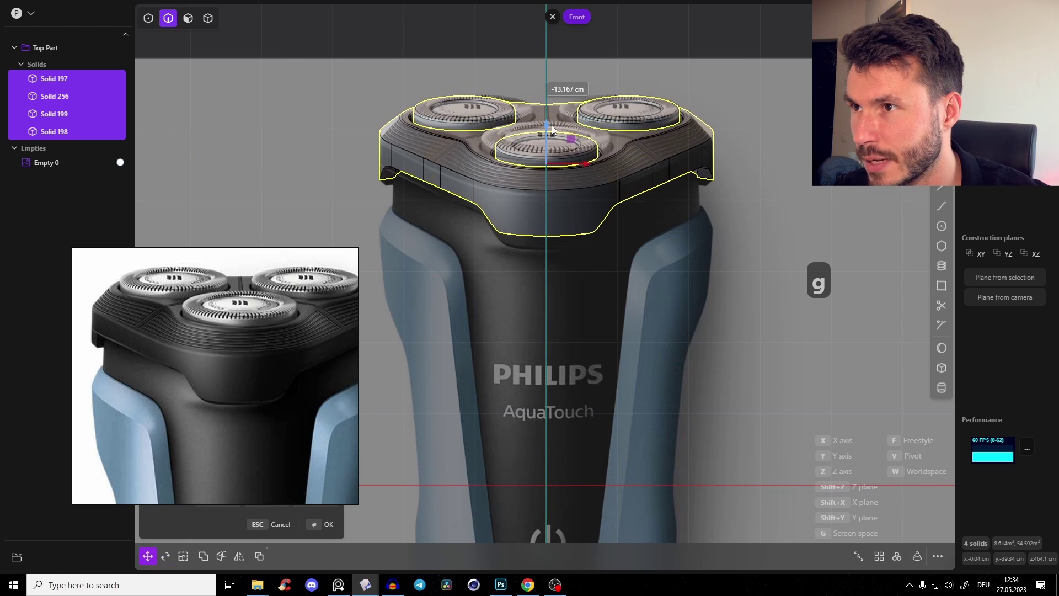
pyautogui.click(651, 191)
pyautogui.moveTo(651, 191); pyautogui.dragTo(665, 168, button='middle')
pyautogui.press('KP_1')
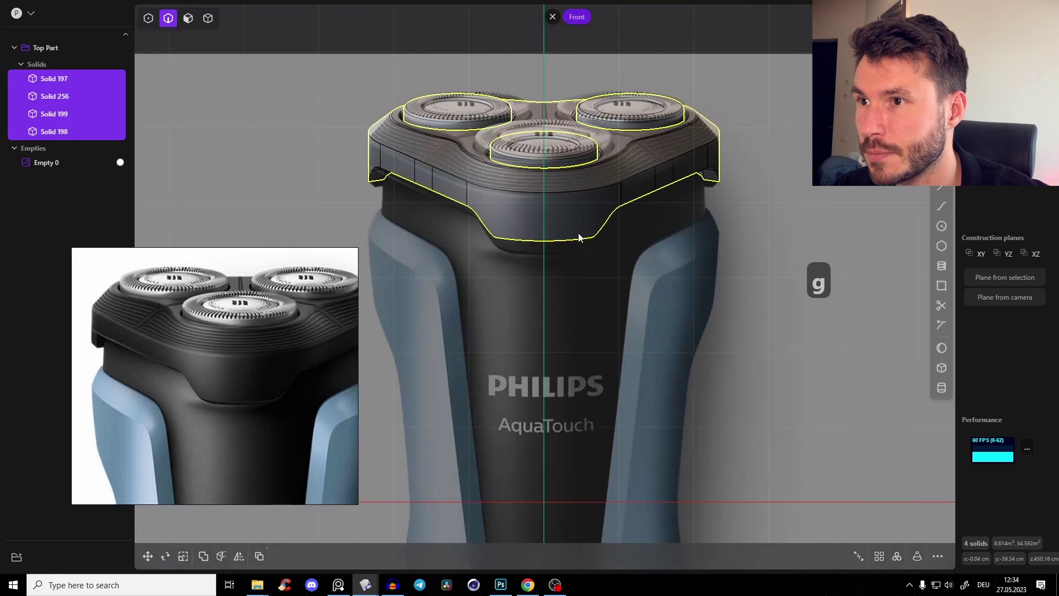
# Step: Select the ring of rim faces on the underside of the head housing and offset them slightly
pyautogui.moveTo(577, 209); pyautogui.dragTo(576, 127, button='middle')
pyautogui.press('3')
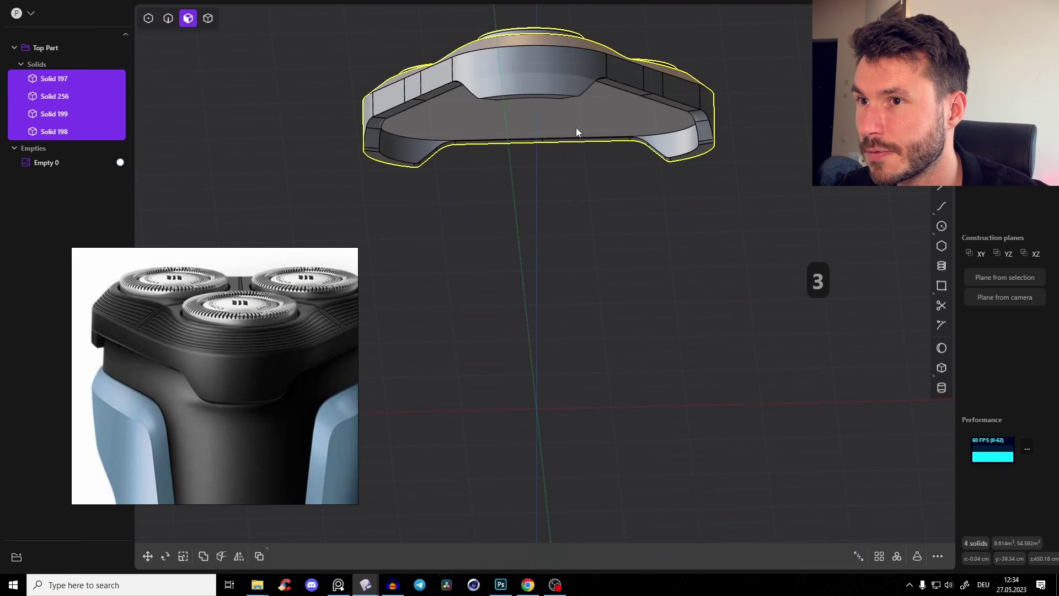
pyautogui.moveTo(659, 187); pyautogui.dragTo(653, 146, button='middle')
pyautogui.doubleClick(558, 46)
pyautogui.moveTo(558, 45); pyautogui.dragTo(558, 52, button='middle')
pyautogui.moveTo(518, 105); pyautogui.dragTo(518, 110)
pyautogui.rightClick(690, 129)
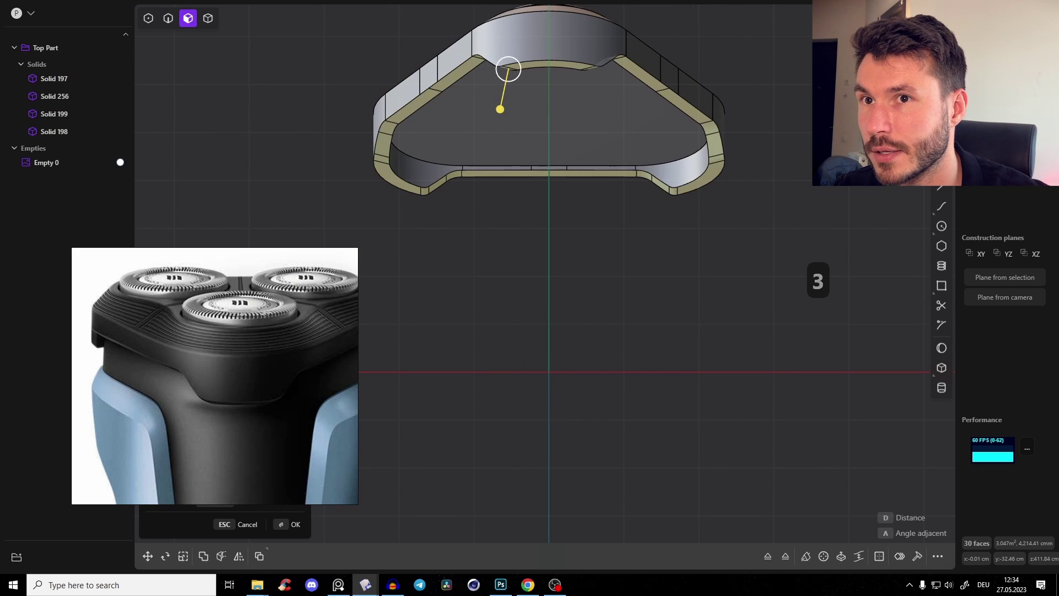
pyautogui.press('KP_1')
pyautogui.keyDown('shift'); pyautogui.moveTo(585, 174); pyautogui.dragTo(597, 154, button='middle'); pyautogui.keyUp('shift')
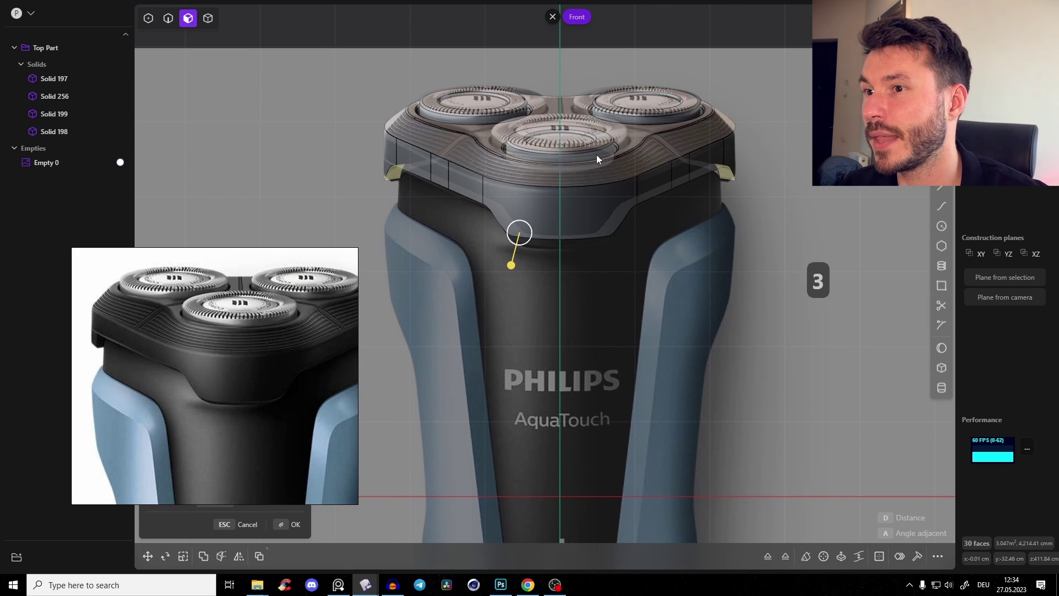
pyautogui.press('Return')
# Step: Leave the front view and lock the front reference image
pyautogui.scroll(-3, 635, 167)
pyautogui.keyDown('shift'); pyautogui.moveTo(634, 167); pyautogui.dragTo(589, 97, button='middle'); pyautogui.keyUp('shift')
pyautogui.click(551, 16)
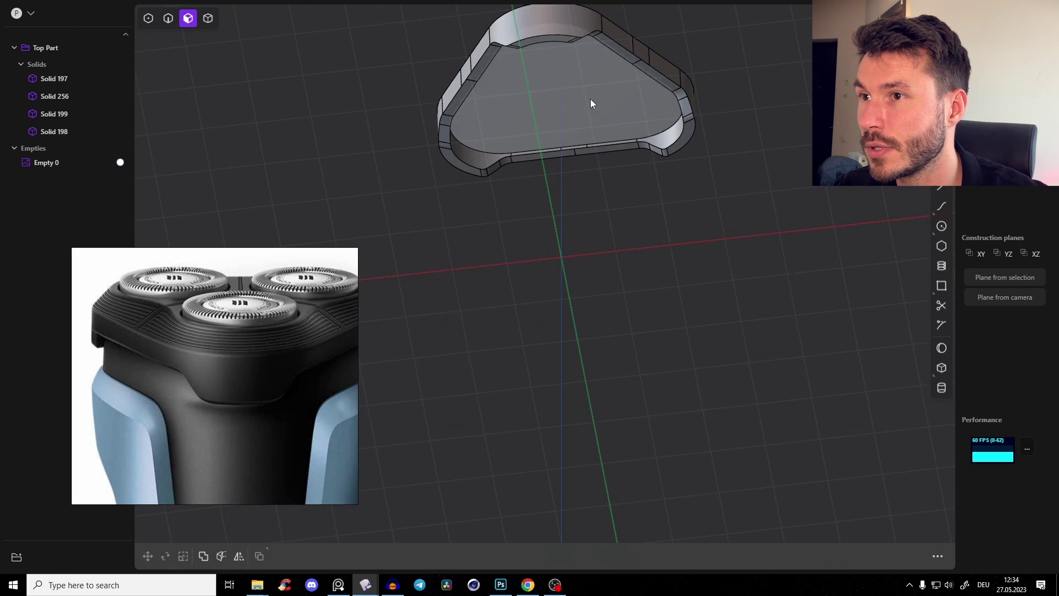
pyautogui.press('2')
pyautogui.moveTo(530, 193); pyautogui.dragTo(484, 229, button='middle')
pyautogui.press('Tab')
pyautogui.press('g')
pyautogui.press('2')
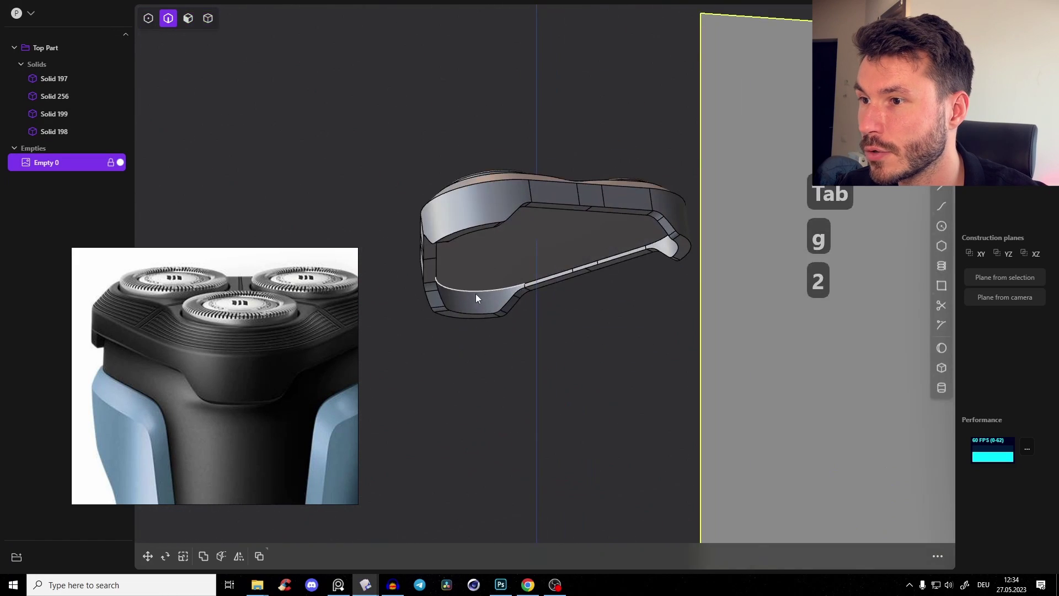
# Step: Duplicate the edge loop around the flat inner face of the head housing as a curve and hide the Top Part group
pyautogui.doubleClick(478, 293)
pyautogui.moveTo(455, 290); pyautogui.dragTo(640, 294, button='middle')
pyautogui.press('d')
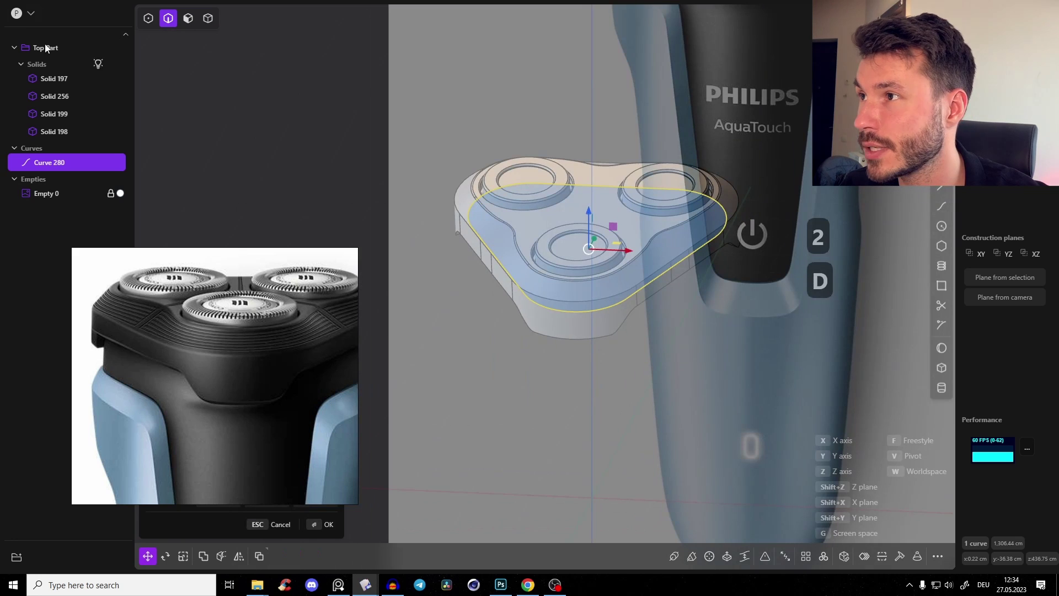
pyautogui.click(87, 48)
# Step: Show the full front view of the shaver in the floating reference window and shrink that window around it
pyautogui.moveTo(573, 242); pyautogui.dragTo(572, 173, button='middle')
pyautogui.press('KP_1')
pyautogui.scroll(-4, 233, 449)
pyautogui.moveTo(225, 411); pyautogui.dragTo(188, 268, button='middle')
pyautogui.scroll(-2, 189, 267)
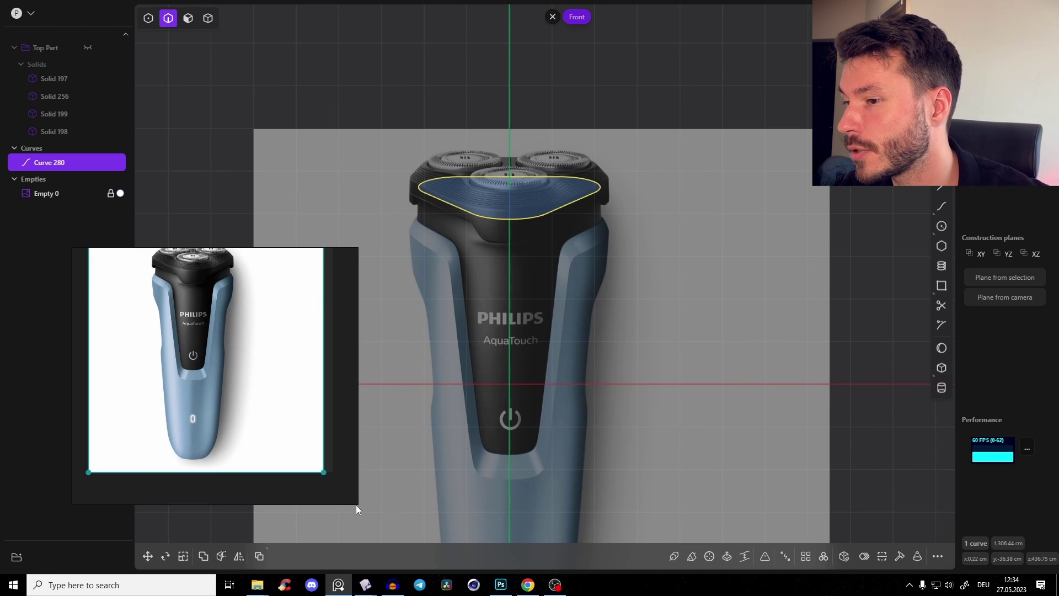
pyautogui.moveTo(356, 505); pyautogui.dragTo(285, 472)
pyautogui.moveTo(162, 354); pyautogui.dragTo(139, 362, button='middle')
# Step: Start a control-point curve at the right end of the duplicated outline and trace the body's right side down beside the power button
pyautogui.keyDown('shift'); pyautogui.moveTo(581, 268); pyautogui.dragTo(660, 202, button='middle'); pyautogui.keyUp('shift')
pyautogui.scroll(3, 660, 202)
pyautogui.scroll(3, 650, 212)
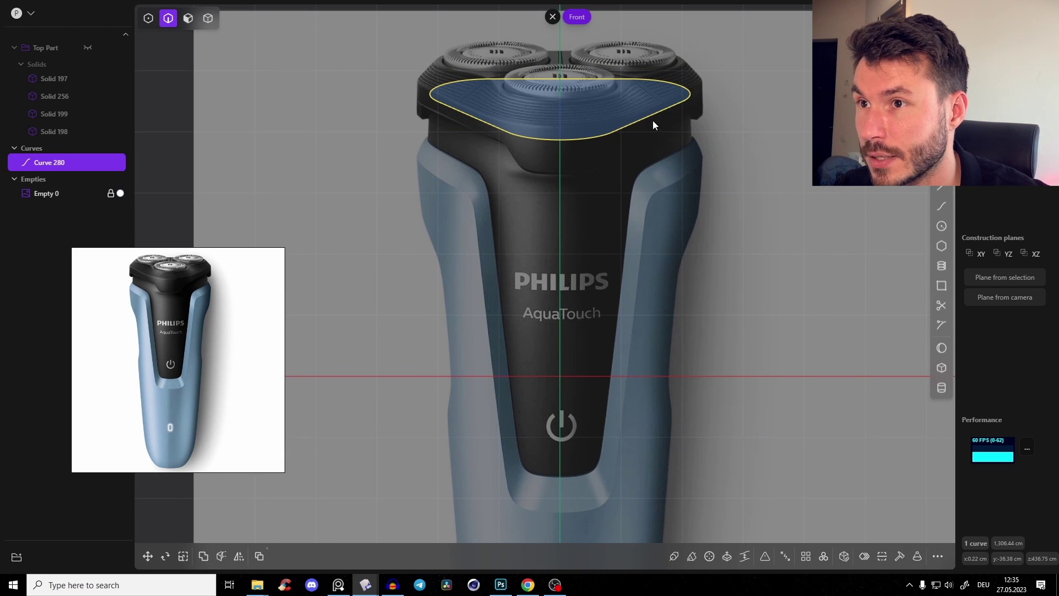
pyautogui.press('2')
pyautogui.press('1')
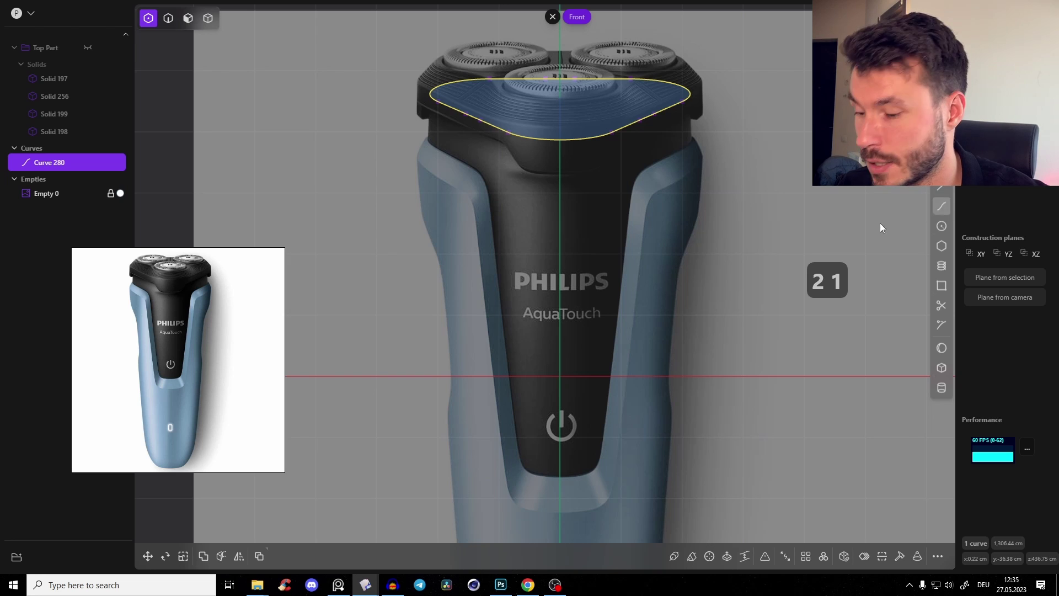
pyautogui.press('f')
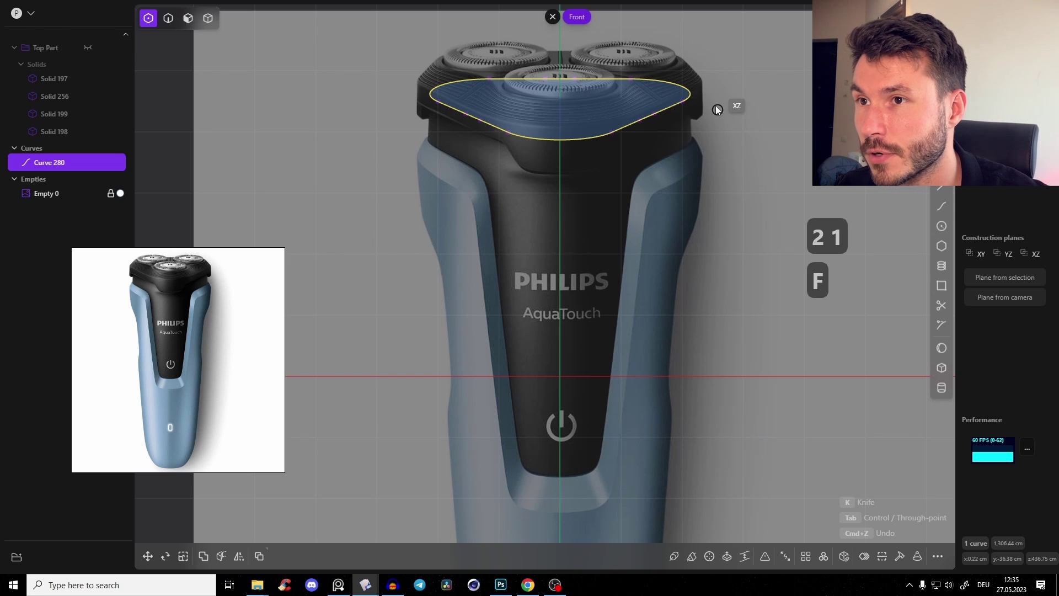
pyautogui.click(693, 87)
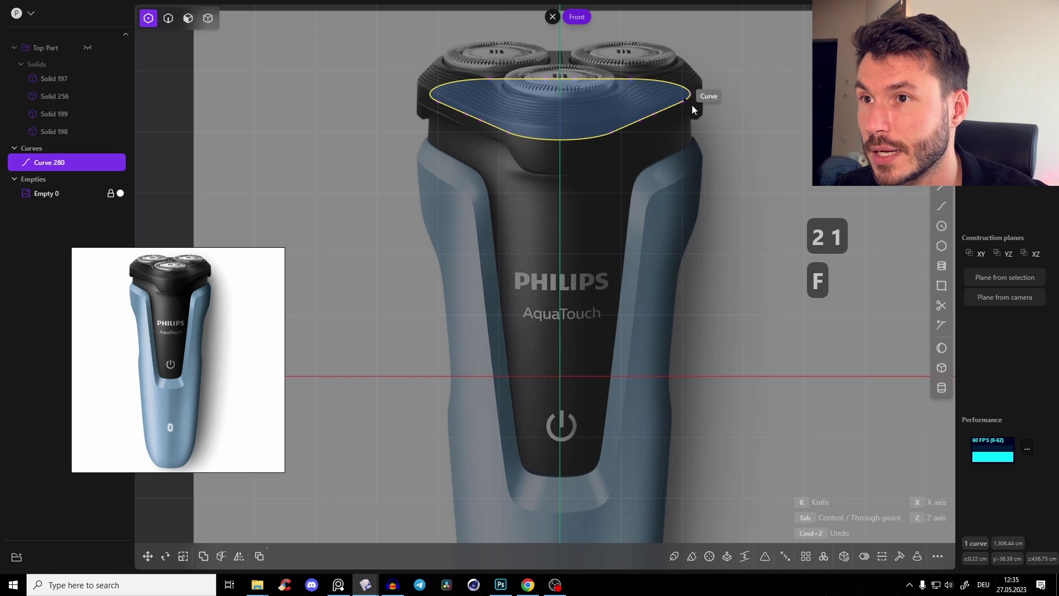
pyautogui.click(690, 166)
pyautogui.click(679, 271)
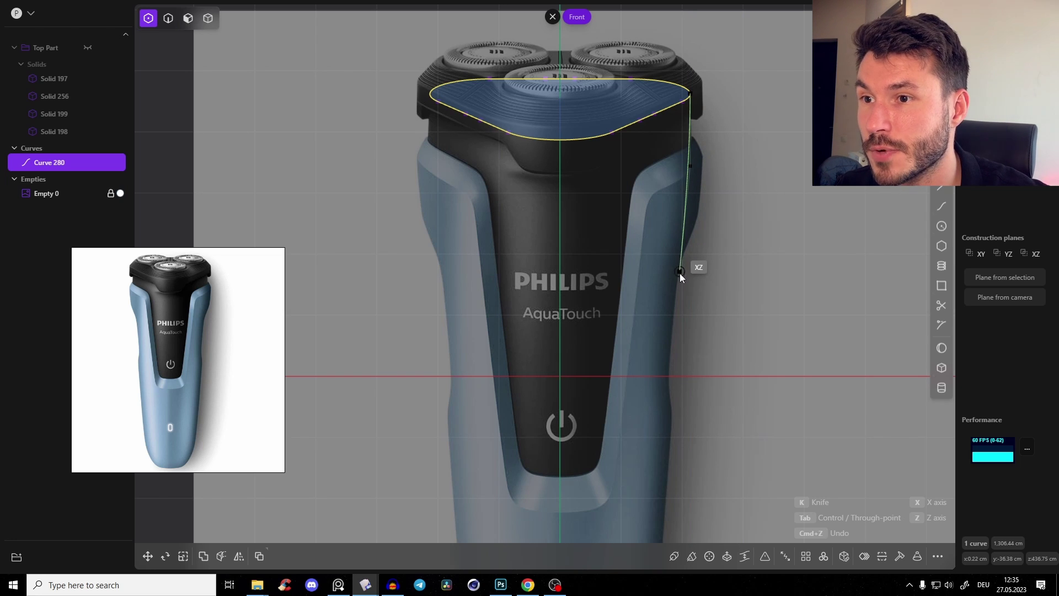
pyautogui.click(661, 455)
# Step: Continue the control-point curve down the lower right side of the body to the start of the rounded bottom corner
pyautogui.moveTo(660, 454); pyautogui.dragTo(653, 216, button='middle')
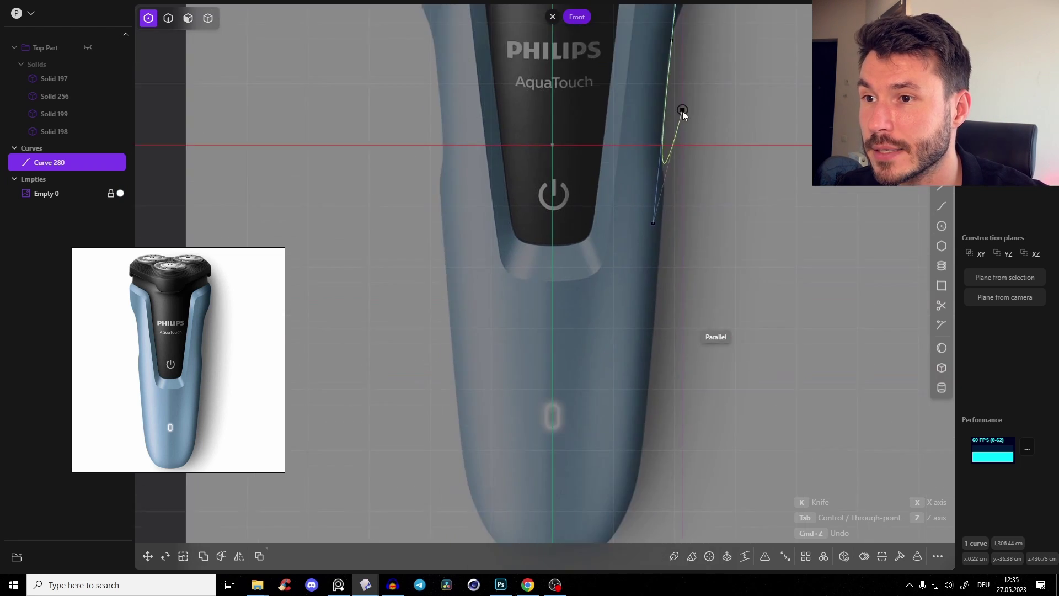
pyautogui.click(636, 425)
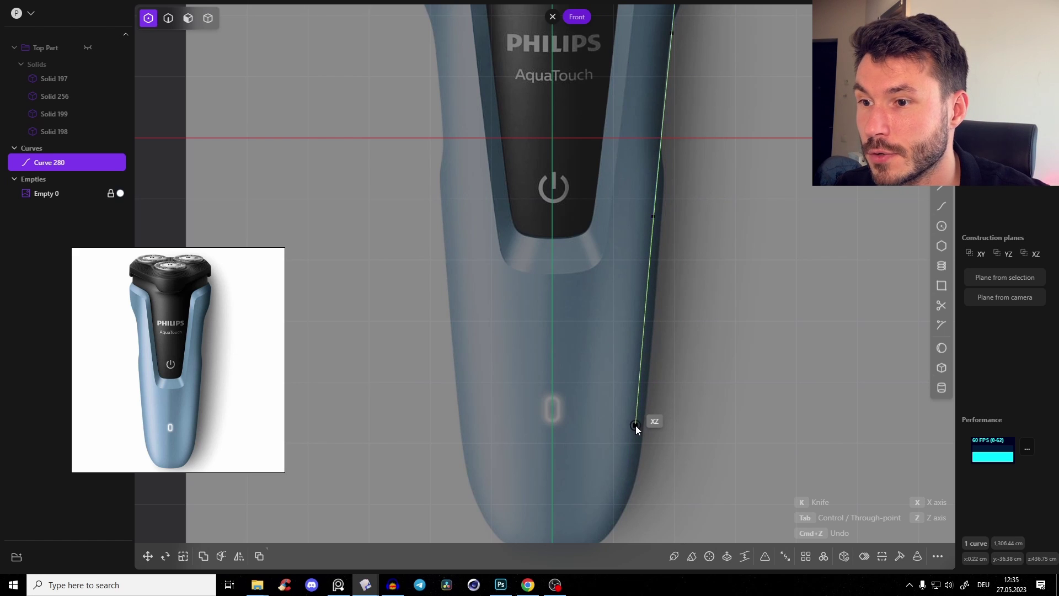
pyautogui.keyDown('shift'); pyautogui.moveTo(632, 469); pyautogui.dragTo(627, 312, button='middle'); pyautogui.keyUp('shift')
pyautogui.scroll(2, 627, 308)
pyautogui.scroll(1, 627, 307)
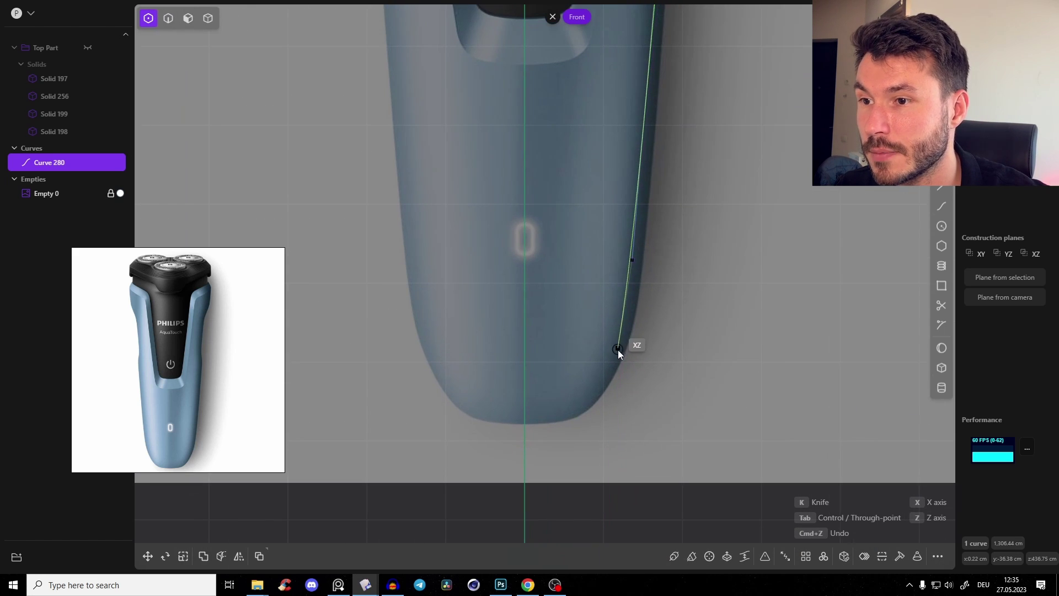
pyautogui.click(611, 370)
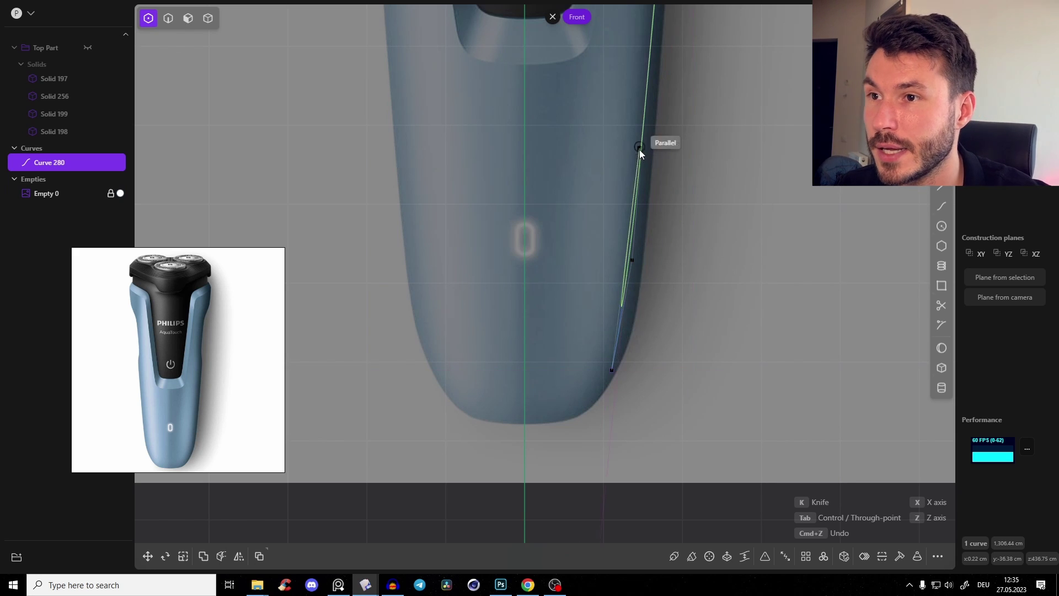
pyautogui.scroll(2, 639, 150)
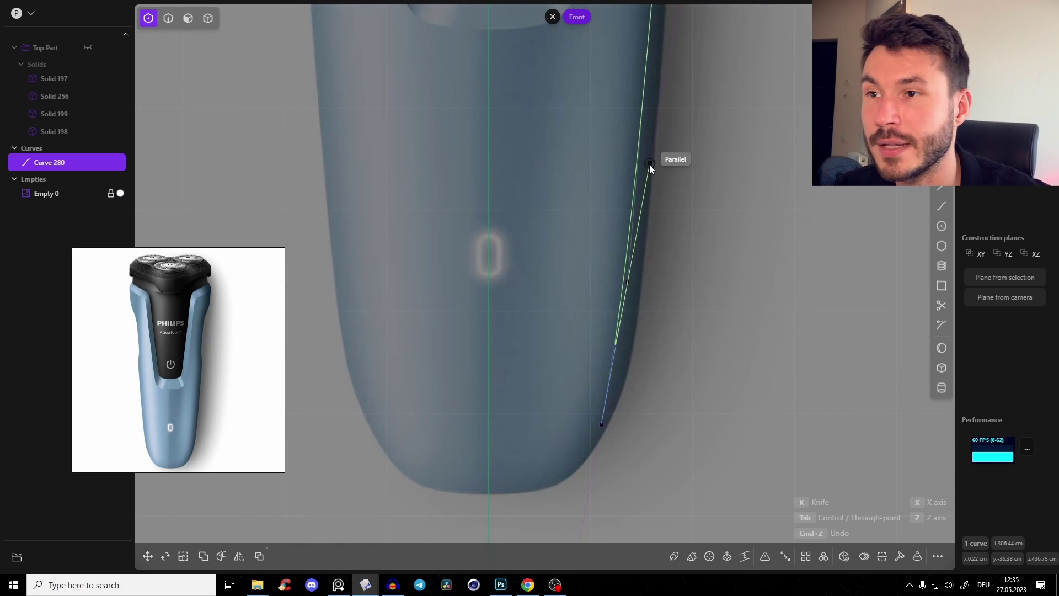
pyautogui.click(641, 216)
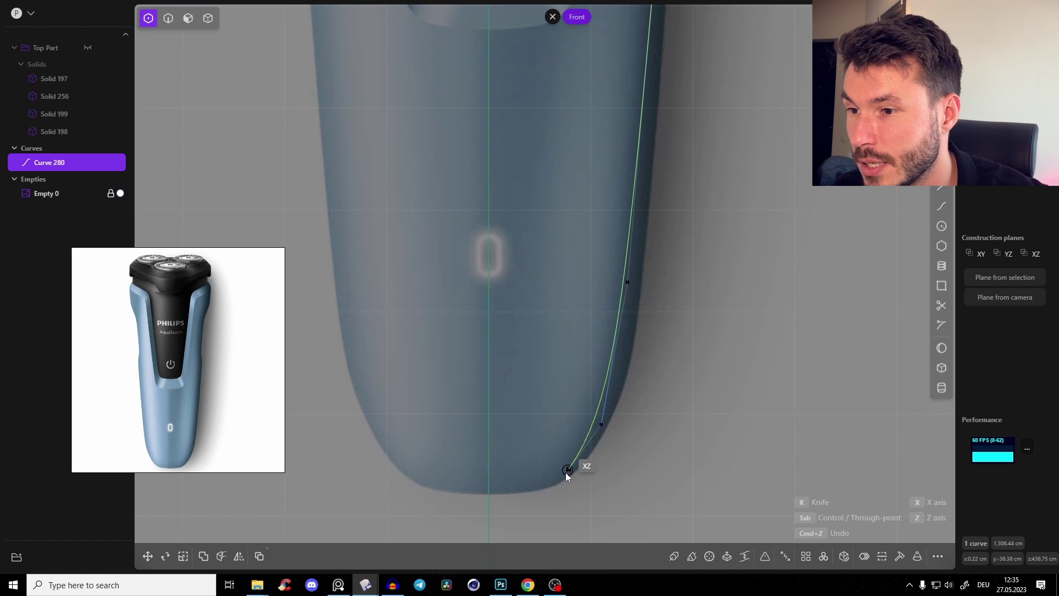
# Step: Round the curve through the bottom corner and finish it at the vertical centre axis on the body's lower edge
pyautogui.click(552, 488)
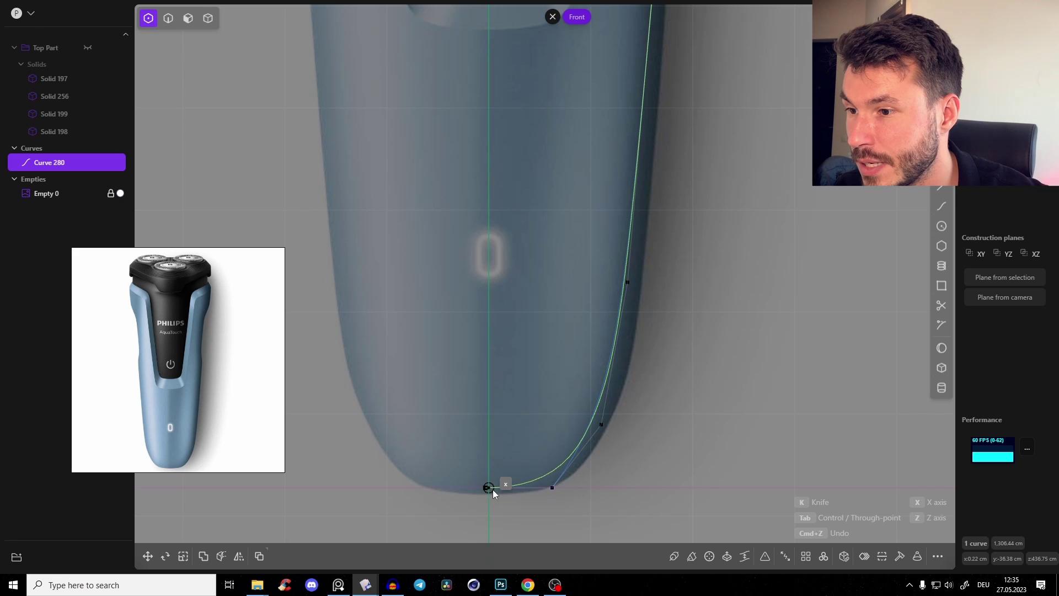
pyautogui.keyDown('shift'); pyautogui.moveTo(569, 150); pyautogui.dragTo(594, 239, button='middle'); pyautogui.keyUp('shift')
pyautogui.keyDown('shift'); pyautogui.moveTo(551, 51); pyautogui.dragTo(561, 294, button='middle'); pyautogui.keyUp('shift')
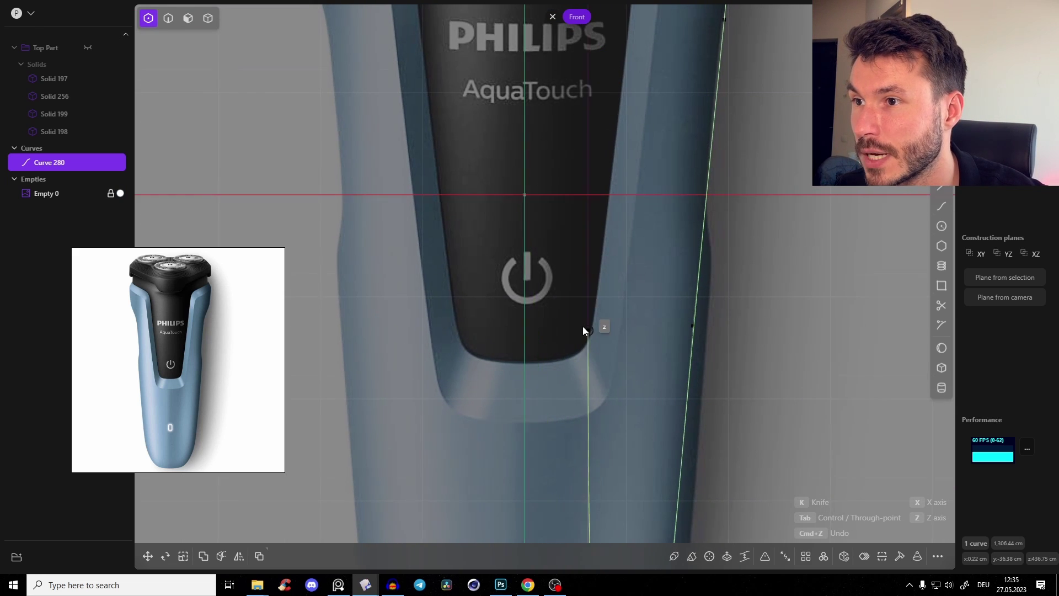
pyautogui.keyDown('shift'); pyautogui.moveTo(582, 330); pyautogui.dragTo(574, 117, button='middle'); pyautogui.keyUp('shift')
pyautogui.click(467, 326)
pyautogui.press('Return')
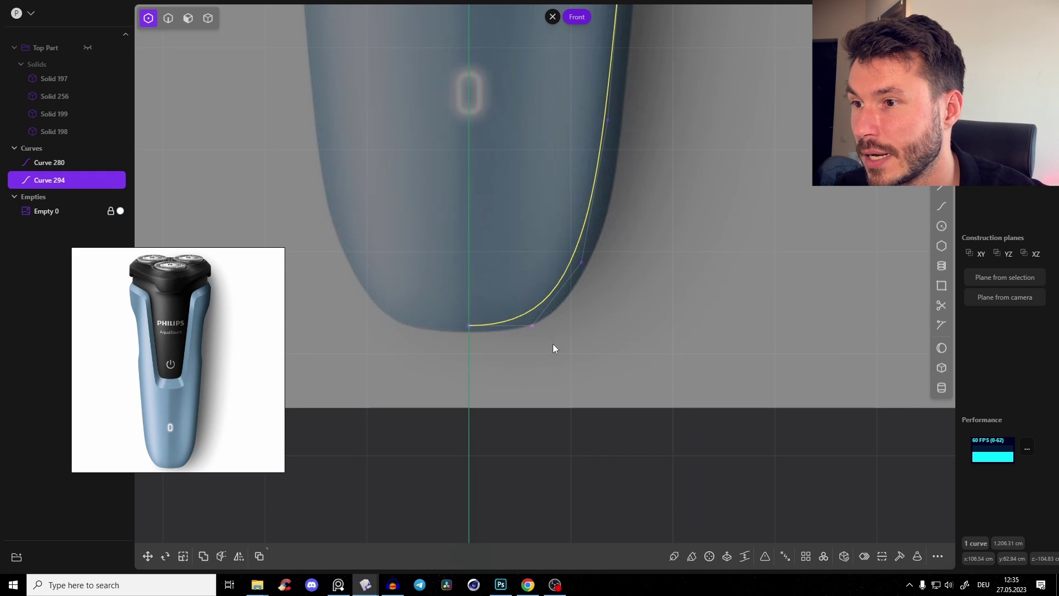
pyautogui.keyDown('shift'); pyautogui.moveTo(561, 318); pyautogui.dragTo(573, 351, button='middle'); pyautogui.keyUp('shift')
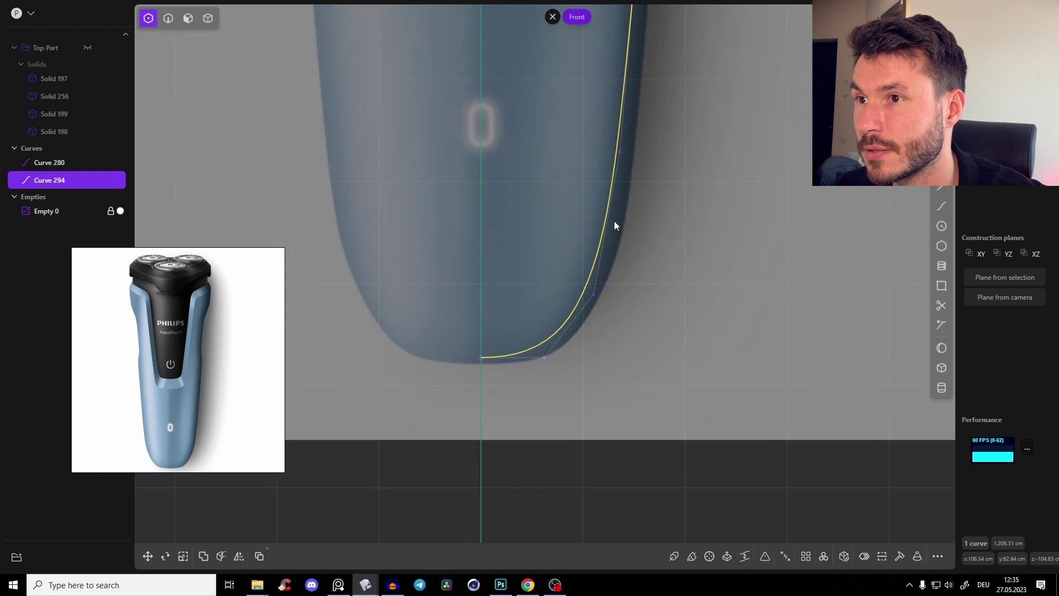
# Step: Mirror the right-side body profile curve along X to create the matching left-side curve, then clear the selection
pyautogui.keyDown('shift'); pyautogui.moveTo(631, 54); pyautogui.dragTo(672, 279, button='middle'); pyautogui.keyUp('shift')
pyautogui.scroll(-3, 672, 280)
pyautogui.scroll(-1, 671, 279)
pyautogui.keyDown('shift'); pyautogui.moveTo(695, 92); pyautogui.dragTo(694, 181, button='middle'); pyautogui.keyUp('shift')
pyautogui.hotkey('alt', 'x')
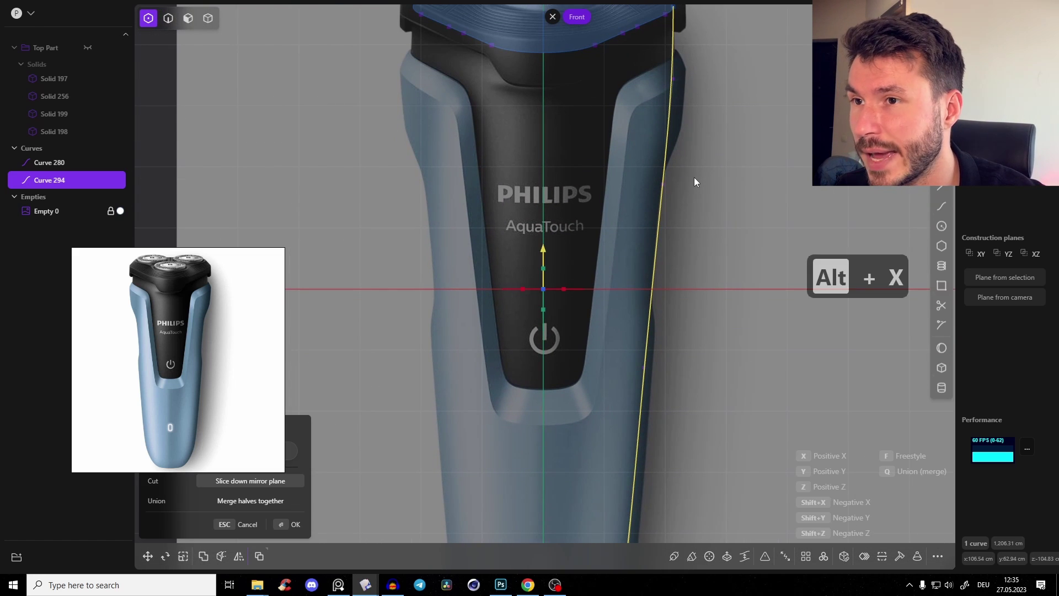
pyautogui.press('x')
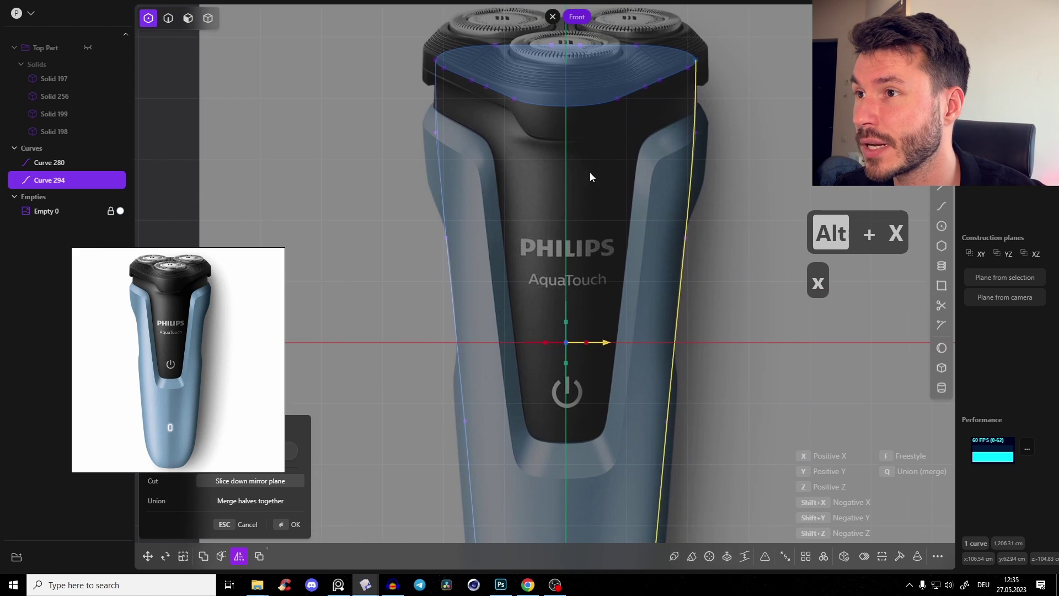
pyautogui.keyDown('shift'); pyautogui.moveTo(617, 393); pyautogui.dragTo(698, 245, button='middle'); pyautogui.keyUp('shift')
pyautogui.scroll(3, 574, 207)
pyautogui.press('KP_1')
pyautogui.scroll(3, 604, 191)
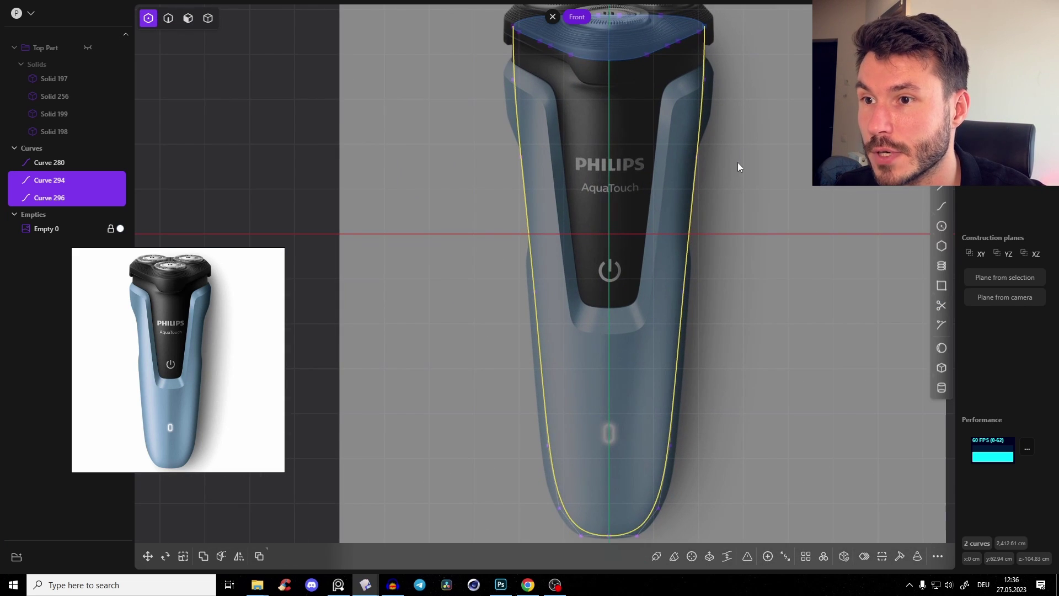
pyautogui.click(693, 161)
pyautogui.hotkey('ctrl', 'z')
pyautogui.click(733, 194)
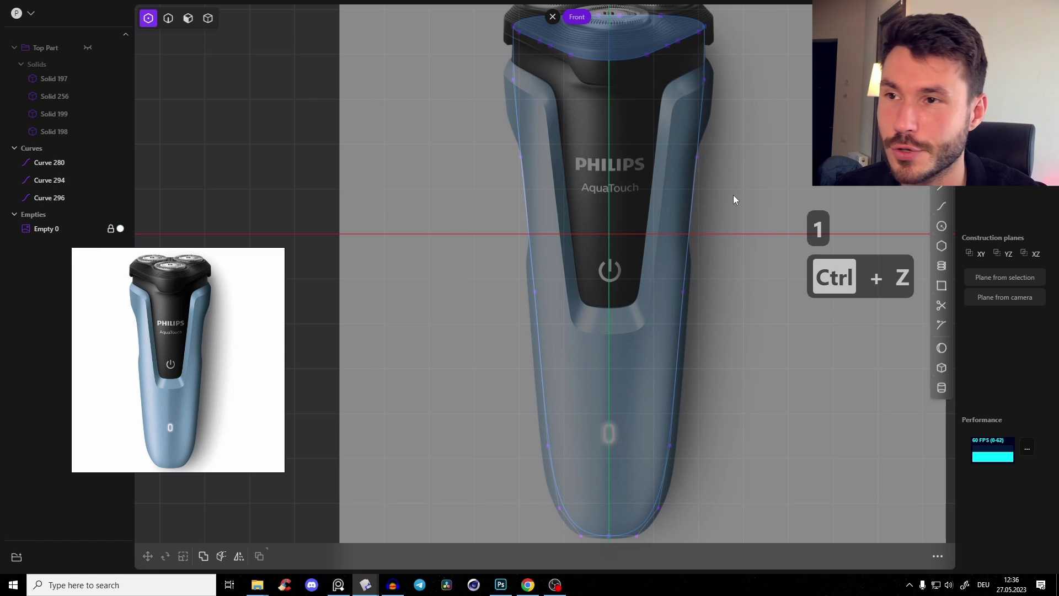
# Step: Start a control-point curve at the outline's front midpoint and trace the body's front side downward in the right-side view
pyautogui.moveTo(692, 189); pyautogui.dragTo(584, 146, button='middle')
pyautogui.scroll(-2, 584, 146)
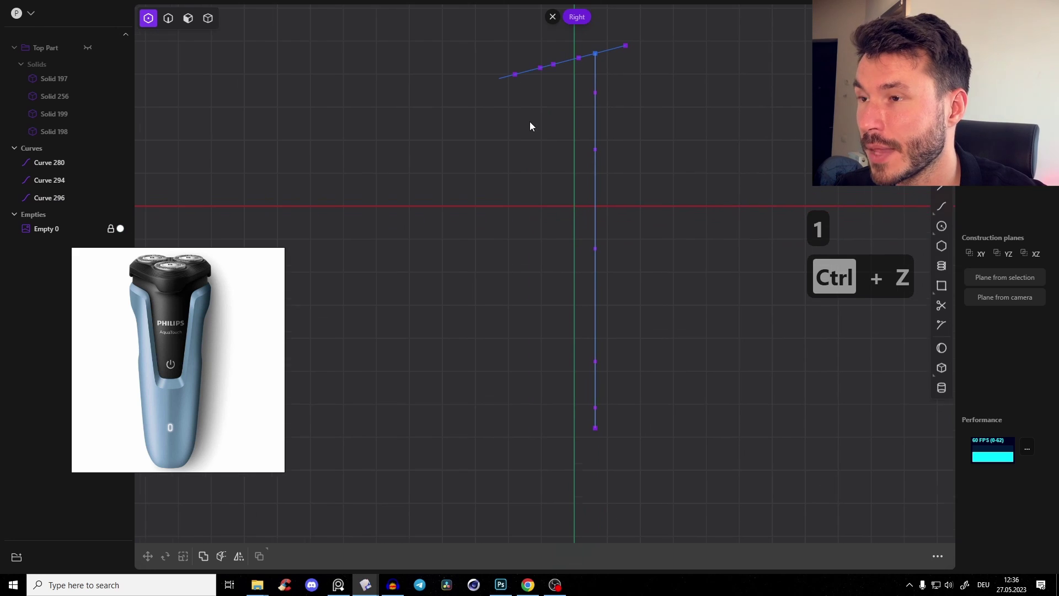
pyautogui.press('f')
pyautogui.scroll(2, 508, 90)
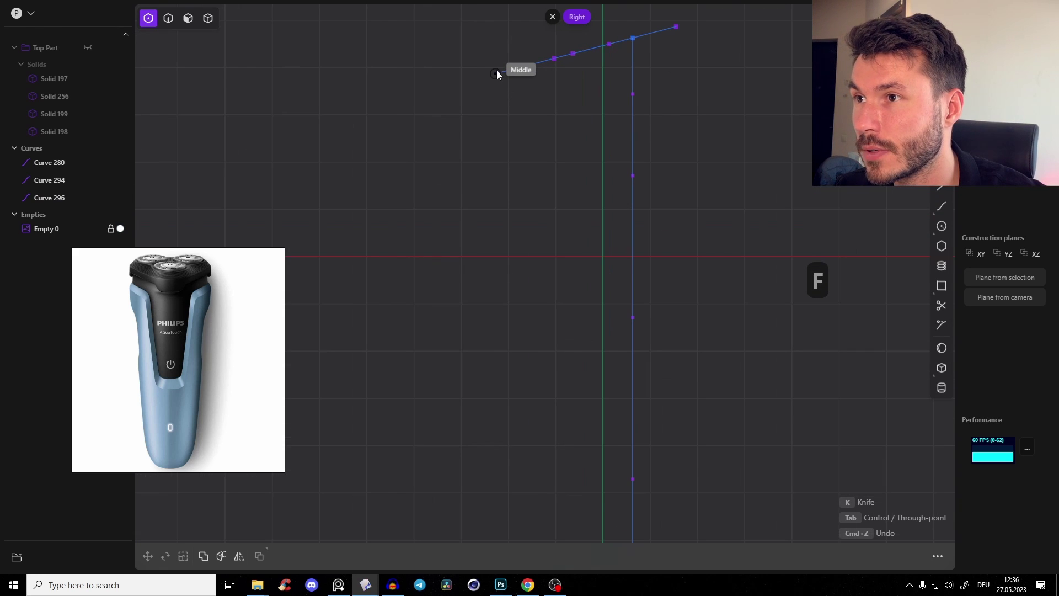
pyautogui.moveTo(491, 74); pyautogui.dragTo(528, 138, button='middle')
pyautogui.click(534, 135)
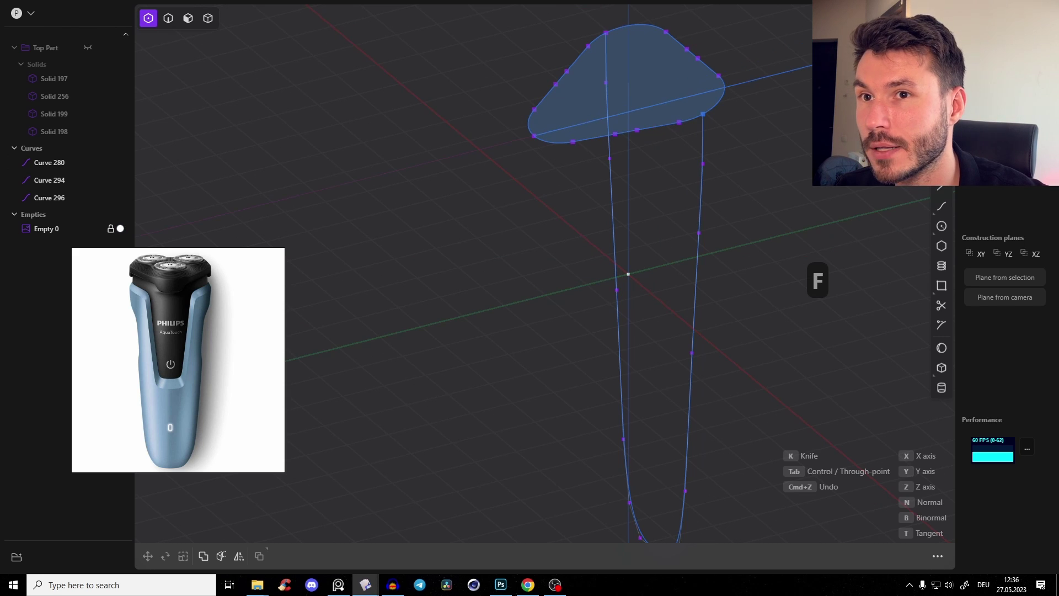
pyautogui.keyDown('alt'); pyautogui.moveTo(711, 89); pyautogui.dragTo(607, 99, button='middle'); pyautogui.keyUp('alt')
pyautogui.click(519, 136)
pyautogui.click(531, 203)
pyautogui.keyDown('shift'); pyautogui.moveTo(554, 296); pyautogui.dragTo(552, 242, button='middle'); pyautogui.keyUp('shift')
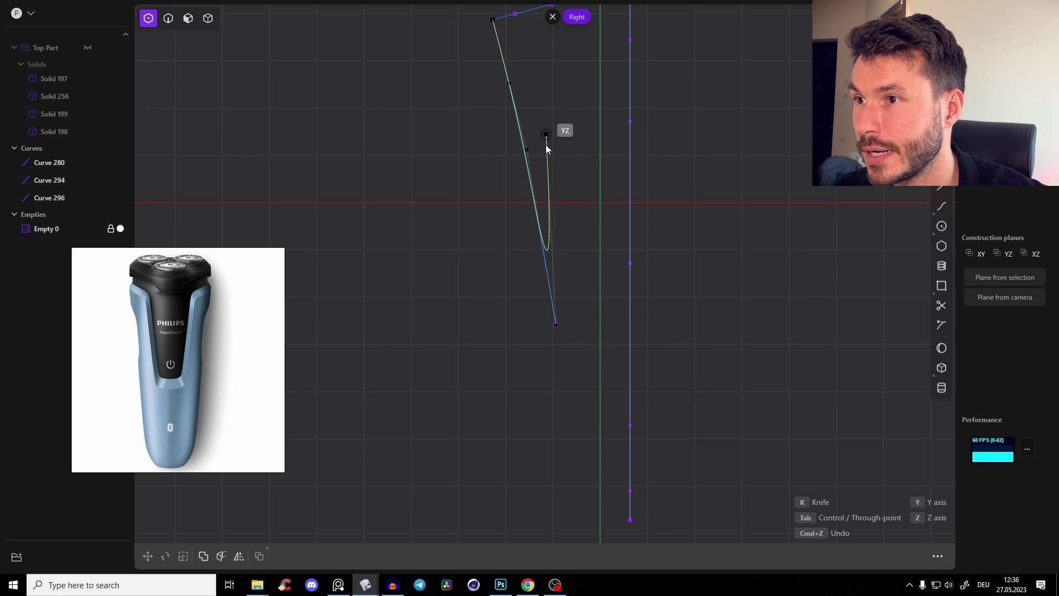
pyautogui.click(571, 485)
# Step: Round the front curve through the bottom and finish it at the shared lower end point of the side curves
pyautogui.keyDown('shift'); pyautogui.moveTo(556, 405); pyautogui.dragTo(497, 75, button='middle'); pyautogui.keyUp('shift')
pyautogui.scroll(4, 546, 204)
pyautogui.keyDown('shift'); pyautogui.moveTo(541, 156); pyautogui.dragTo(518, 291, button='middle'); pyautogui.keyUp('shift')
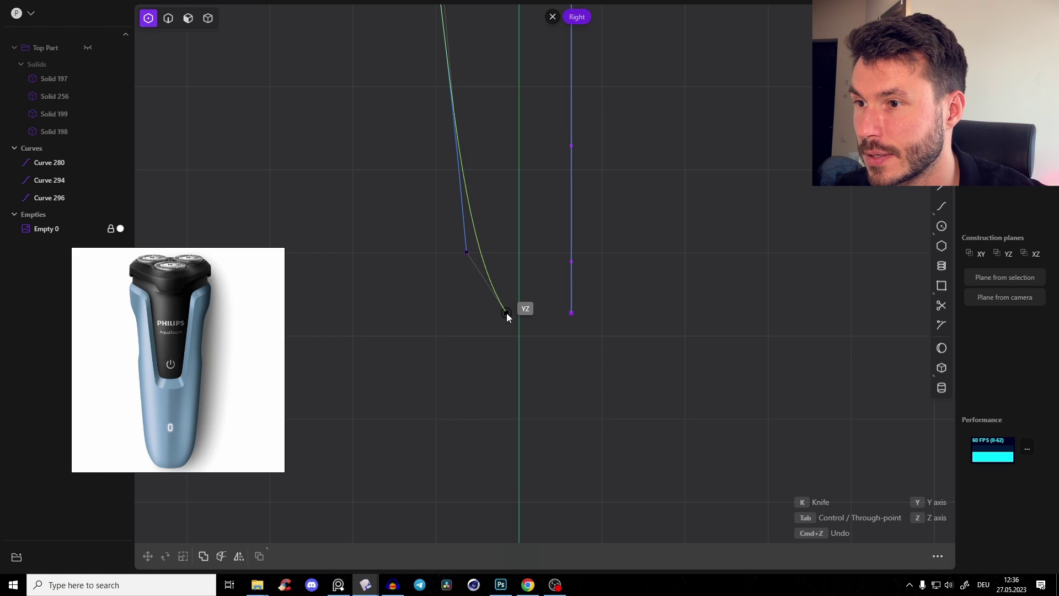
pyautogui.scroll(3, 570, 314)
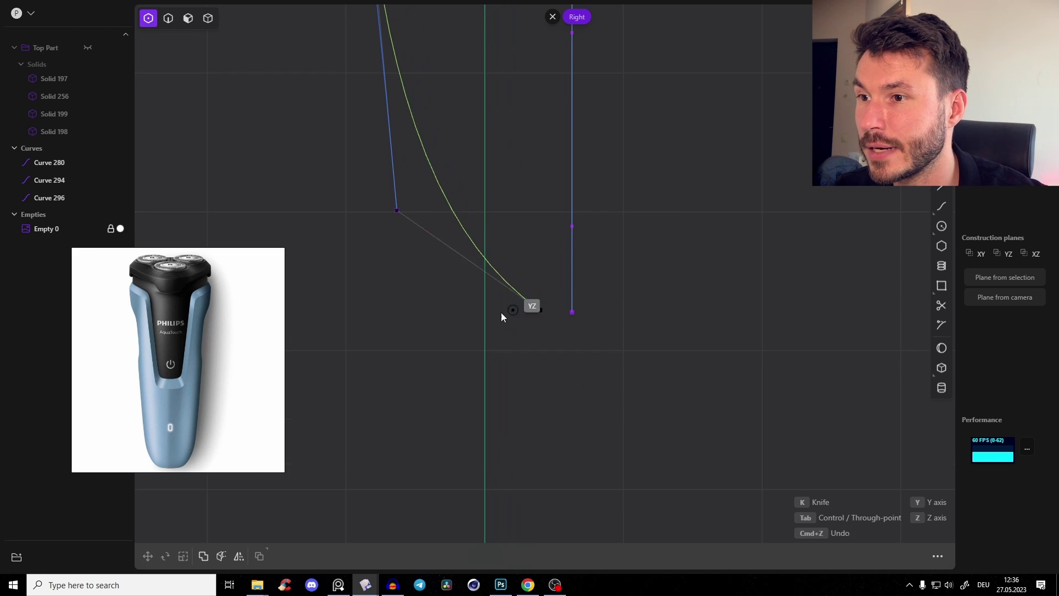
pyautogui.click(571, 314)
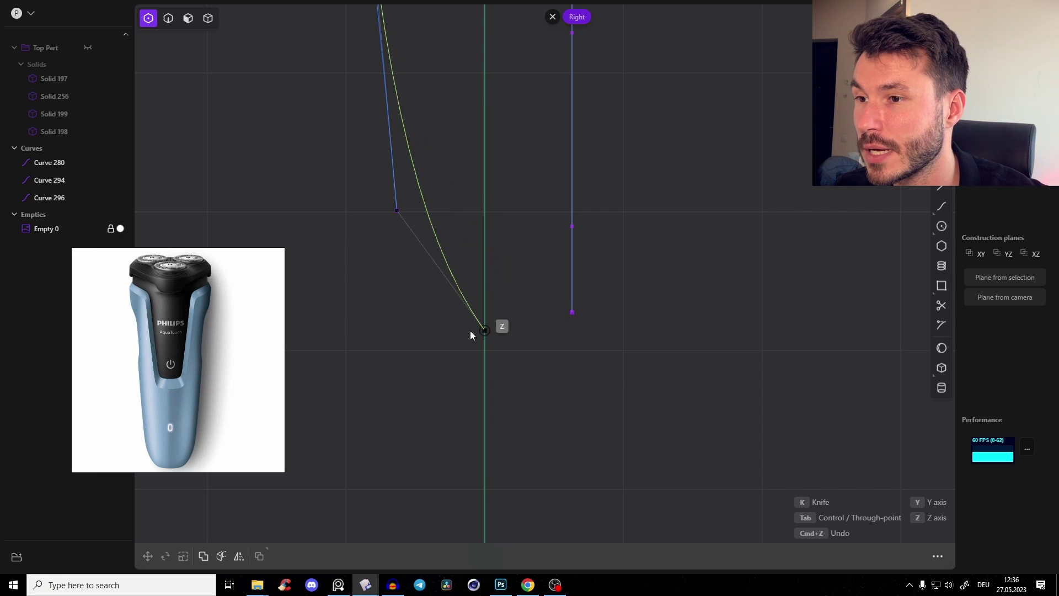
pyautogui.moveTo(574, 319)
pyautogui.mouseDown()
pyautogui.moveTo(472, 314)
pyautogui.moveTo(572, 316)
pyautogui.mouseUp()
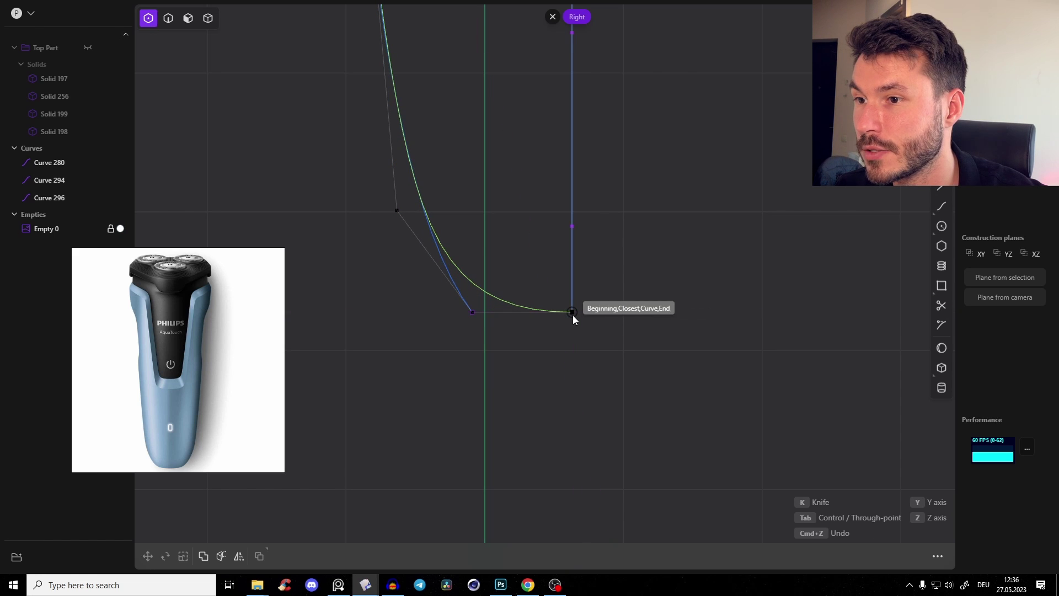
pyautogui.click(572, 315)
pyautogui.rightClick(573, 315)
# Step: Smooth the front profile curve by moving its middle and lower control points upward
pyautogui.keyDown('shift'); pyautogui.moveTo(418, 175); pyautogui.dragTo(448, 230, button='middle'); pyautogui.keyUp('shift')
pyautogui.moveTo(427, 265); pyautogui.dragTo(417, 245)
pyautogui.press('Escape')
pyautogui.keyDown('shift'); pyautogui.moveTo(546, 119); pyautogui.dragTo(591, 280, button='middle'); pyautogui.keyUp('shift')
pyautogui.scroll(-5, 586, 259)
pyautogui.keyDown('shift'); pyautogui.moveTo(605, 216); pyautogui.dragTo(606, 340, button='middle'); pyautogui.keyUp('shift')
pyautogui.scroll(-3, 607, 345)
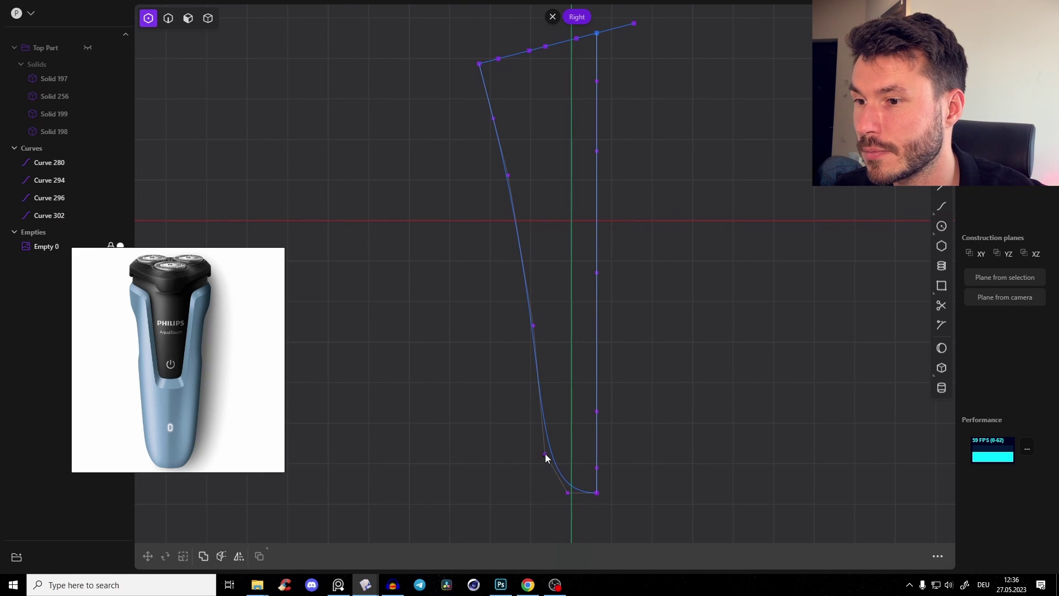
pyautogui.moveTo(532, 329); pyautogui.dragTo(527, 259)
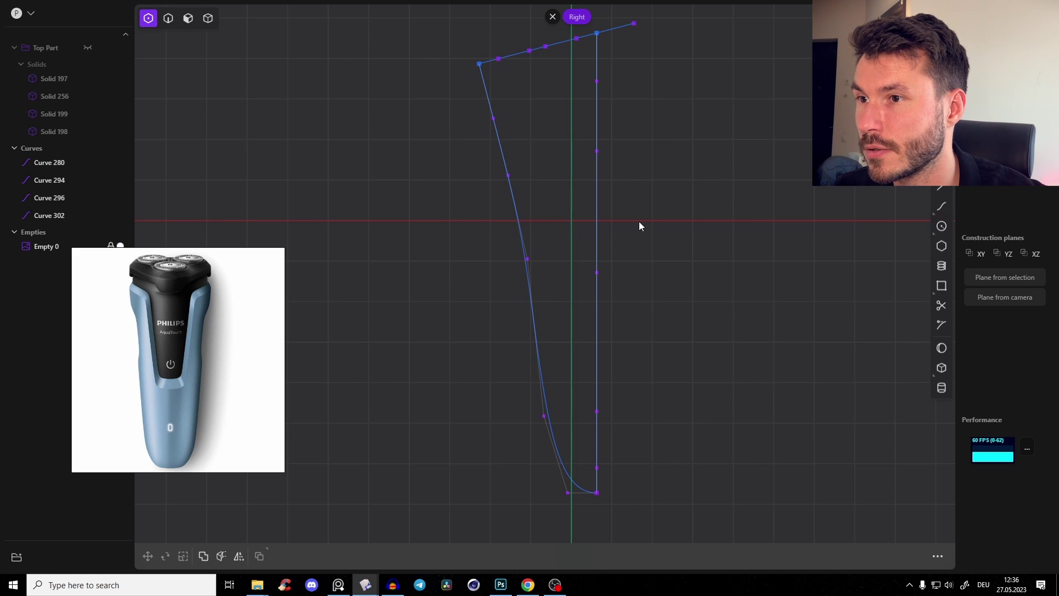
# Step: Start a control-point curve at the outline's back midpoint and trace the body's back side downward in the right-side view
pyautogui.press('2')
pyautogui.press('f')
pyautogui.moveTo(643, 141); pyautogui.dragTo(558, 224, button='middle')
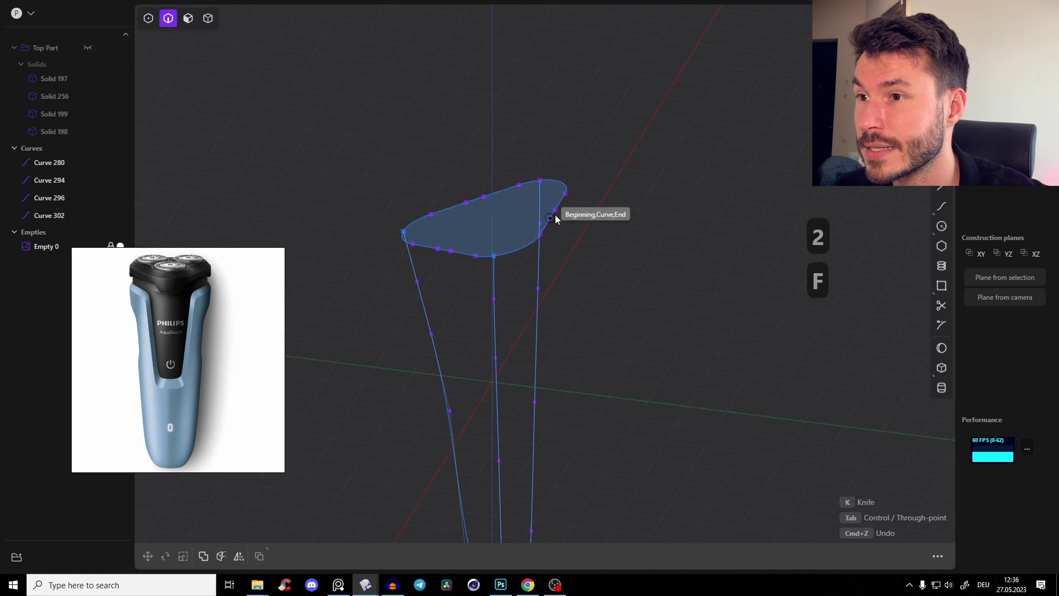
pyautogui.scroll(5, 554, 217)
pyautogui.click(546, 216)
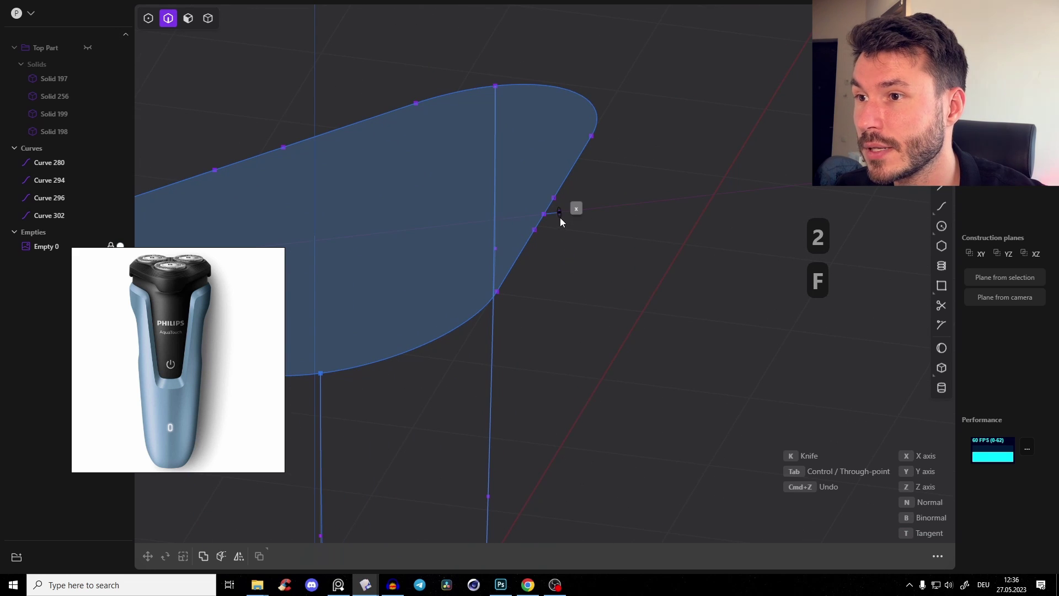
pyautogui.press('Escape')
pyautogui.press('f')
pyautogui.click(544, 215)
pyautogui.click(910, 43)
pyautogui.scroll(-5, 639, 209)
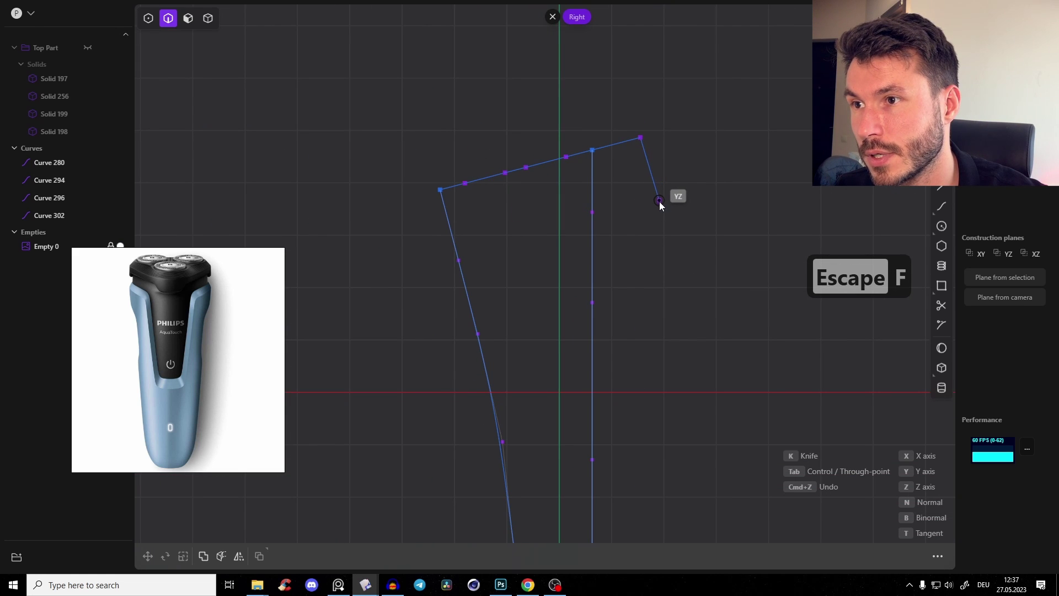
pyautogui.click(660, 200)
pyautogui.click(677, 418)
pyautogui.keyDown('shift'); pyautogui.moveTo(677, 418); pyautogui.dragTo(666, 64, button='middle'); pyautogui.keyUp('shift')
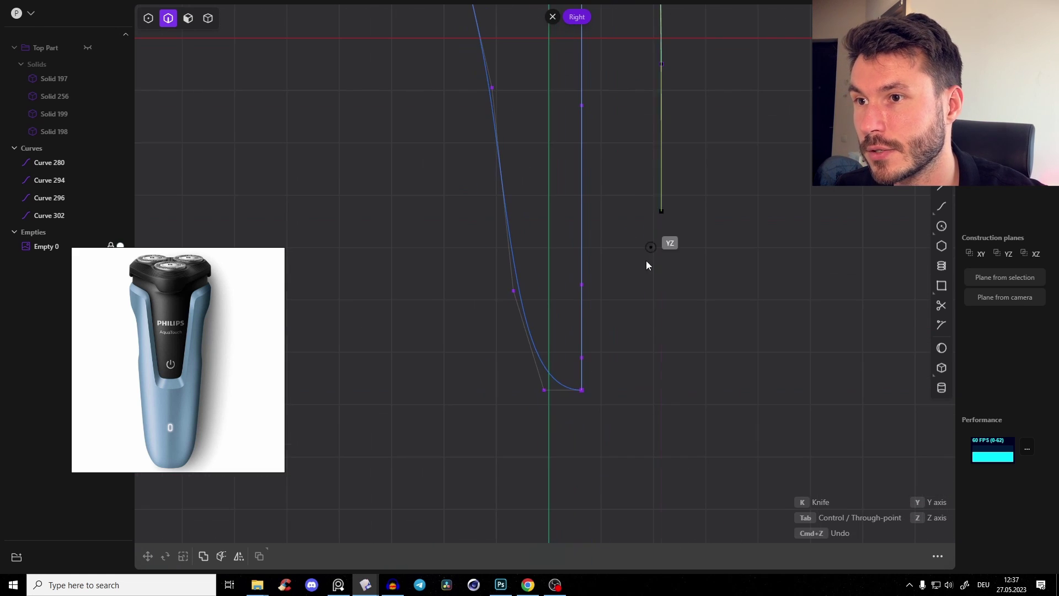
# Step: Round the back curve through the bottom and end it at the shared lower point of the other profile curves
pyautogui.scroll(5, 640, 364)
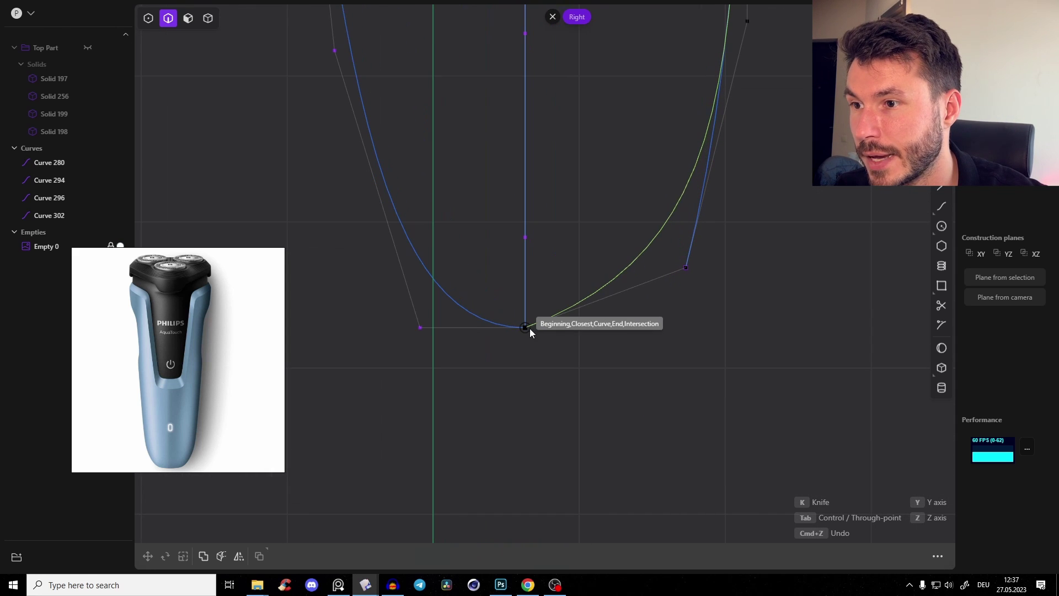
pyautogui.click(611, 329)
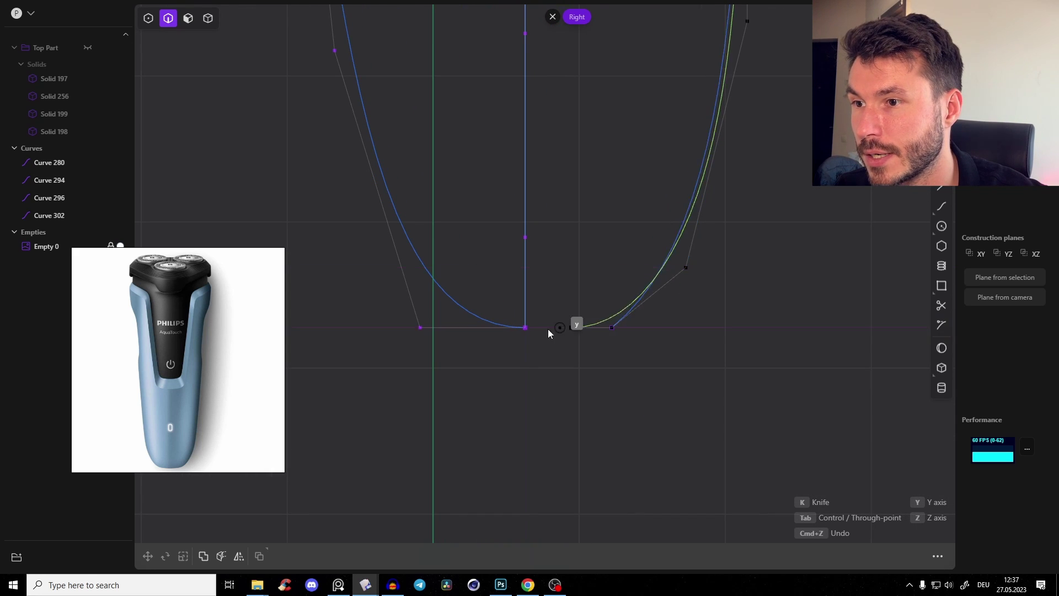
pyautogui.click(525, 329)
pyautogui.rightClick(525, 329)
# Step: Move the back curve's lower control point upward to fill out the rounded bottom corner
pyautogui.press('1')
pyautogui.moveTo(683, 266); pyautogui.dragTo(684, 218)
pyautogui.moveTo(773, 76); pyautogui.dragTo(749, 278, button='right')
pyautogui.scroll(-5, 729, 203)
pyautogui.moveTo(730, 201); pyautogui.dragTo(714, 296, button='right')
pyautogui.scroll(-2, 708, 336)
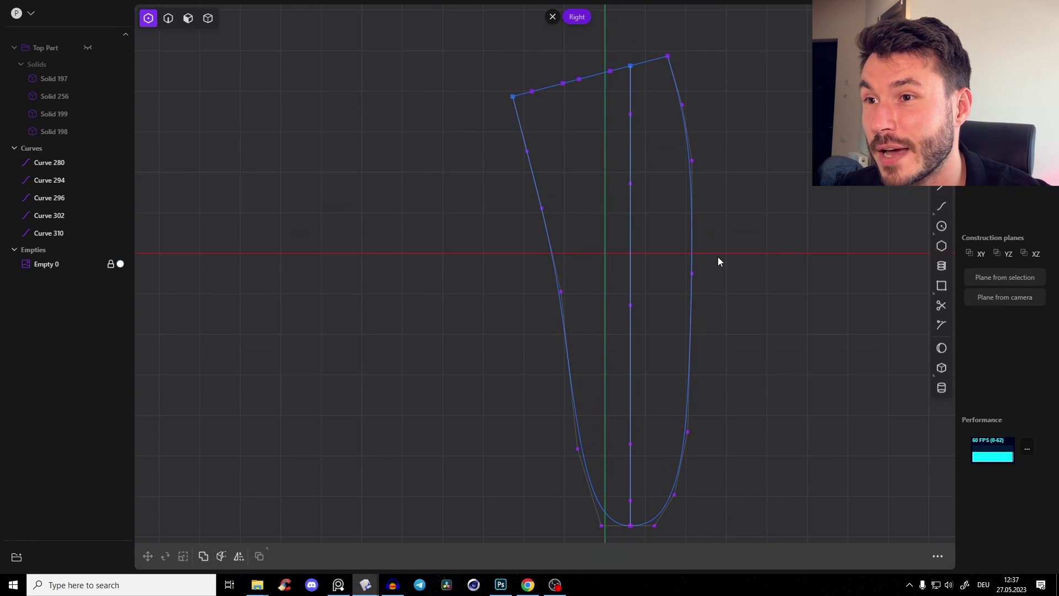
# Step: Examine the side profile and the point at the bottom where the four body curves meet
pyautogui.scroll(3, 701, 168)
pyautogui.keyDown('shift'); pyautogui.moveTo(693, 174); pyautogui.dragTo(673, 138, button='middle'); pyautogui.keyUp('shift')
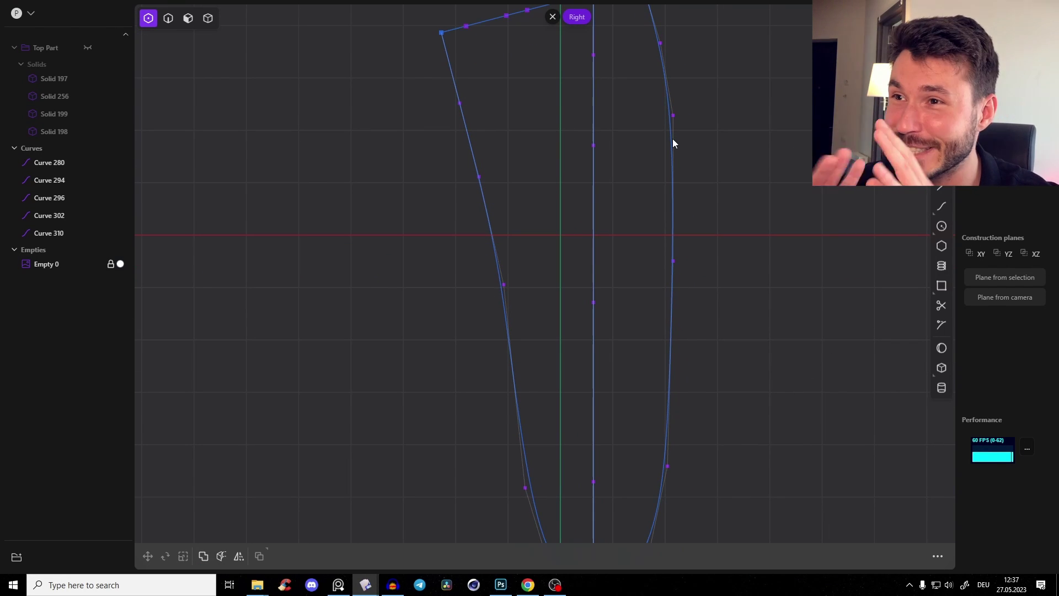
pyautogui.scroll(-3, 636, 221)
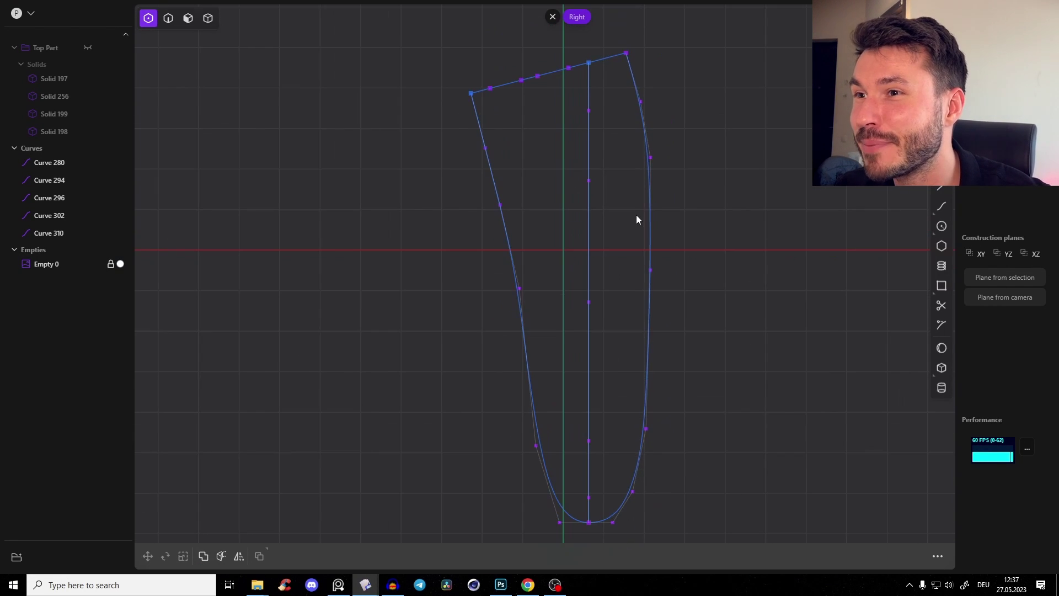
pyautogui.keyDown('shift'); pyautogui.moveTo(637, 214); pyautogui.dragTo(632, 208, button='middle'); pyautogui.keyUp('shift')
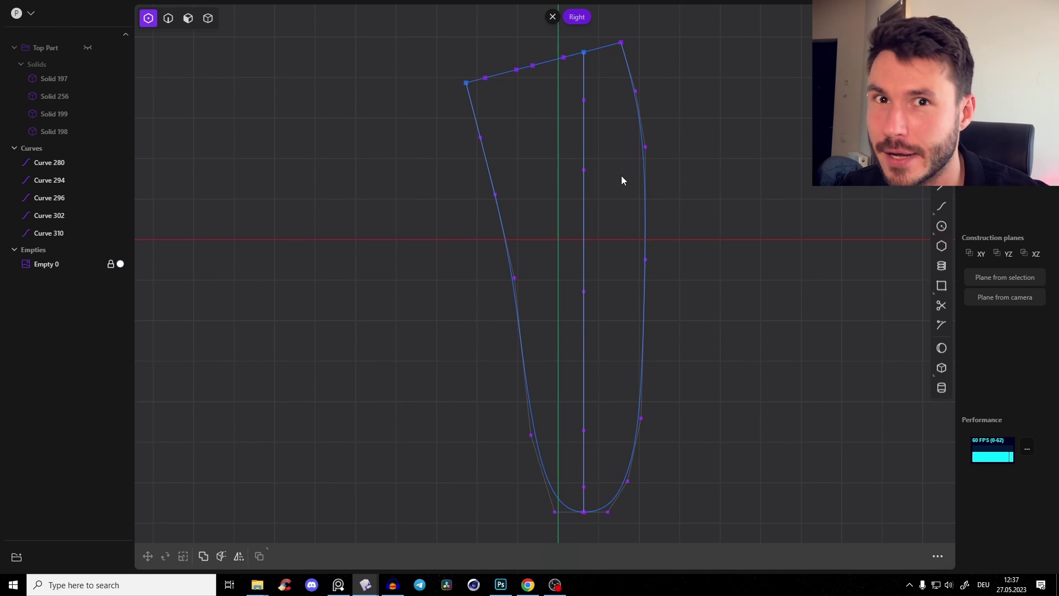
pyautogui.moveTo(551, 217); pyautogui.dragTo(613, 364, button='middle')
pyautogui.scroll(10, 613, 362)
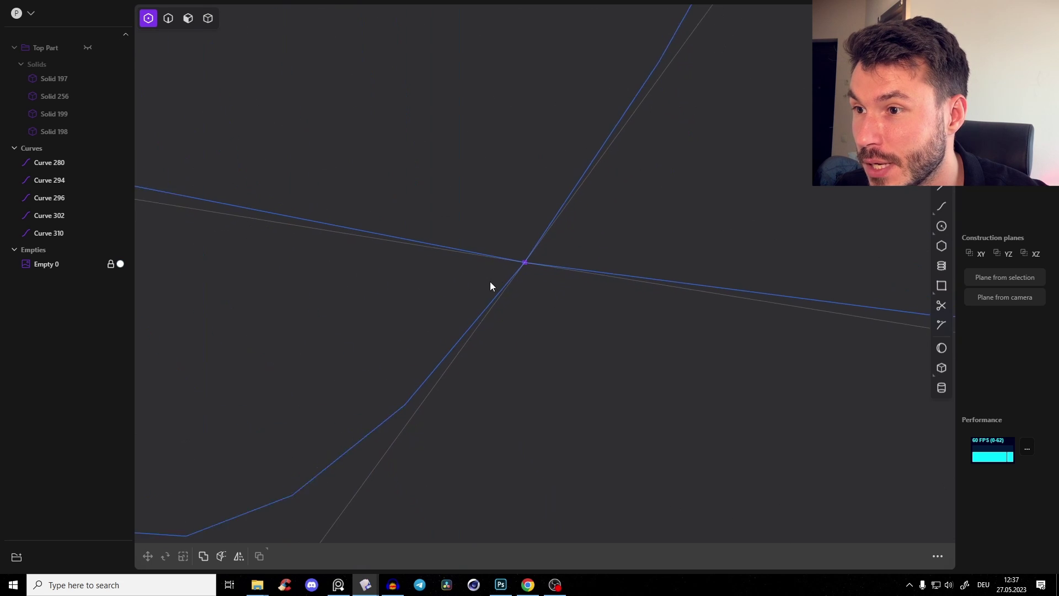
pyautogui.scroll(-6, 540, 275)
# Step: Select the four body profile curves and try to loft a surface between them
pyautogui.press('2')
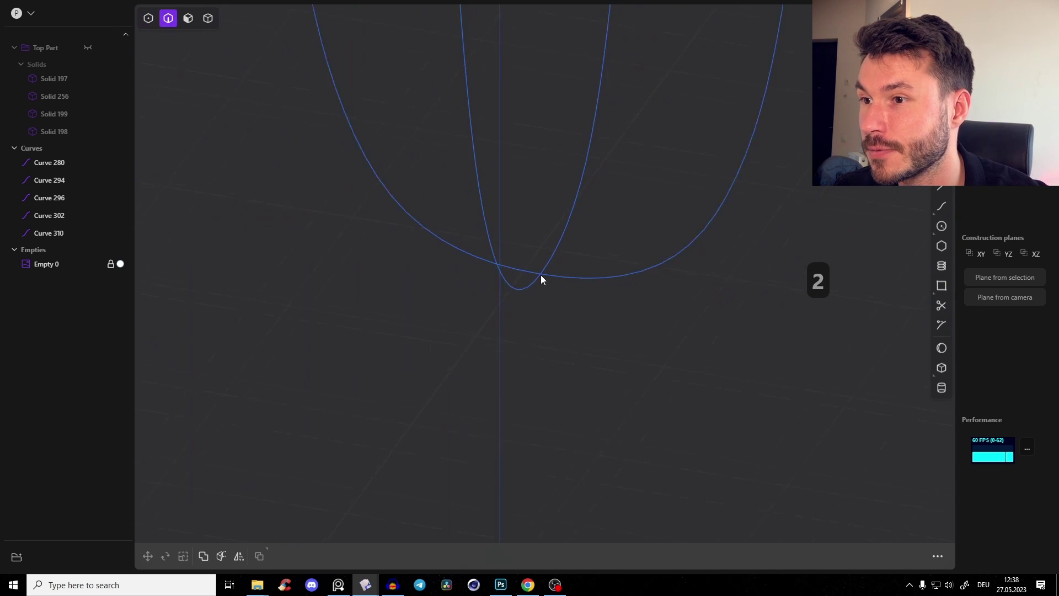
pyautogui.moveTo(578, 391); pyautogui.dragTo(386, 510, button='middle')
pyautogui.click(334, 585)
pyautogui.moveTo(543, 137); pyautogui.dragTo(566, 321, button='middle')
pyautogui.click(518, 351)
pyautogui.moveTo(539, 259); pyautogui.dragTo(504, 287, button='middle')
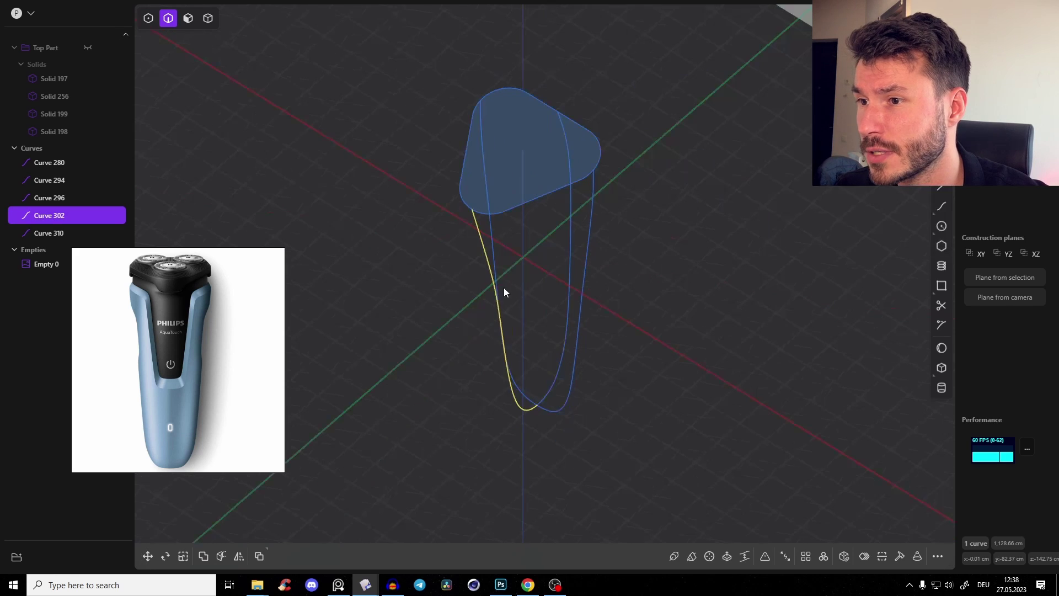
pyautogui.click(576, 325)
pyautogui.click(569, 262)
pyautogui.click(498, 227)
pyautogui.moveTo(497, 232); pyautogui.dragTo(495, 217, button='middle')
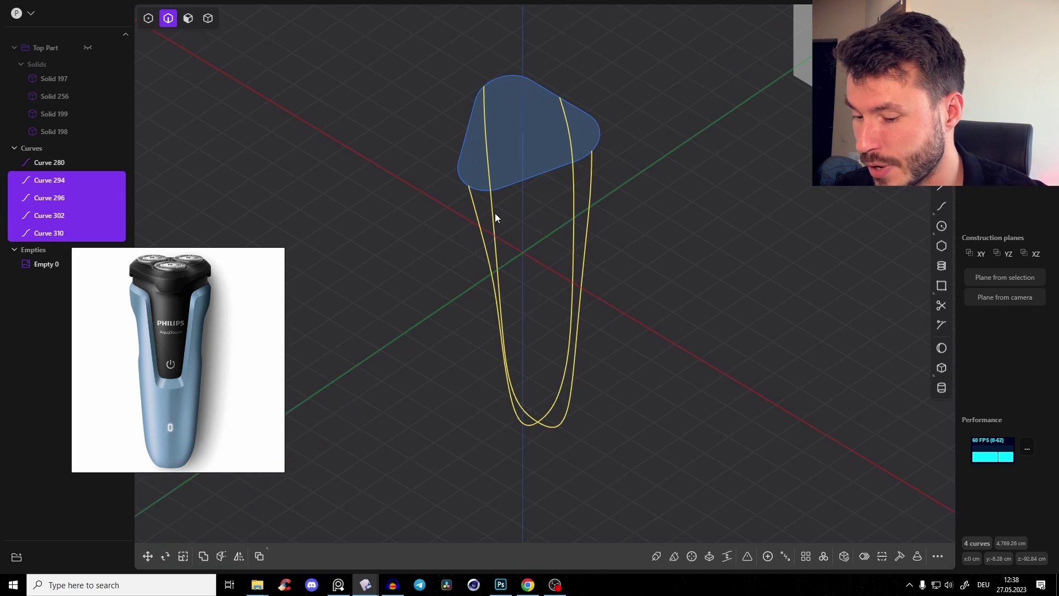
pyautogui.press('l')
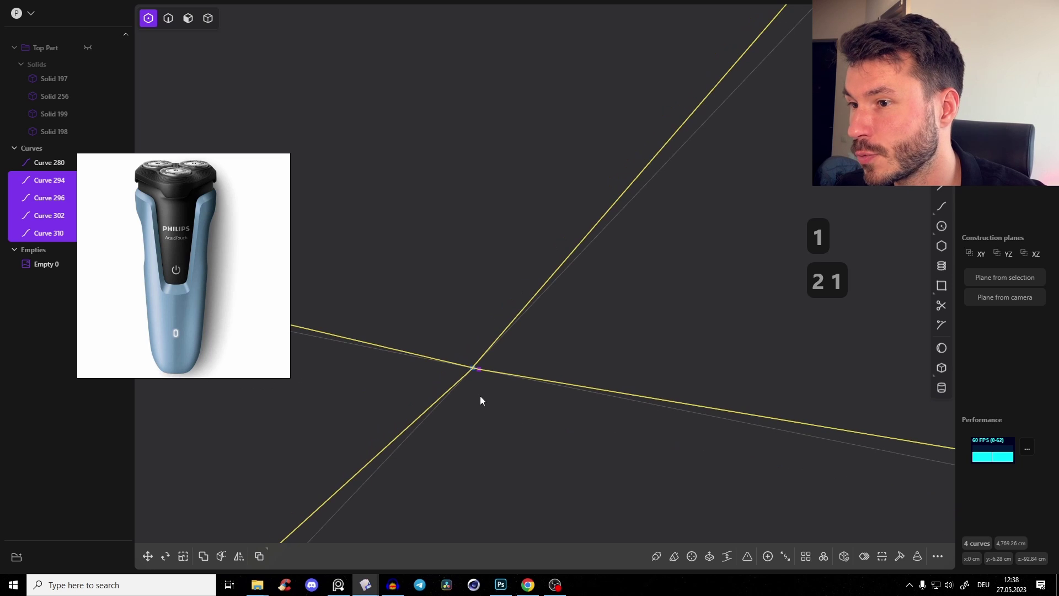
# Step: Move the stray curve end point at the bottom onto the point where the other profile curves meet
pyautogui.moveTo(478, 392); pyautogui.dragTo(525, 299, button='middle')
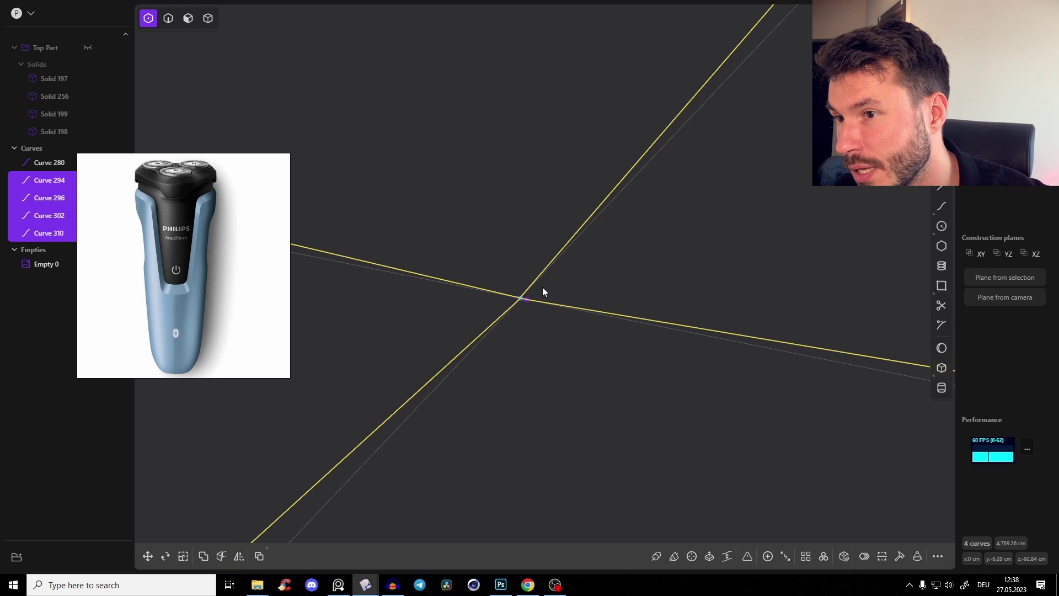
pyautogui.press('1')
pyautogui.moveTo(538, 310)
pyautogui.mouseDown()
pyautogui.moveTo(518, 298)
pyautogui.moveTo(535, 291)
pyautogui.moveTo(527, 299)
pyautogui.mouseUp()
pyautogui.press('2')
pyautogui.scroll(-10, 554, 297)
# Step: Select the four body profile curves below the head and loft a surface between them
pyautogui.moveTo(562, 287); pyautogui.dragTo(517, 214, button='middle')
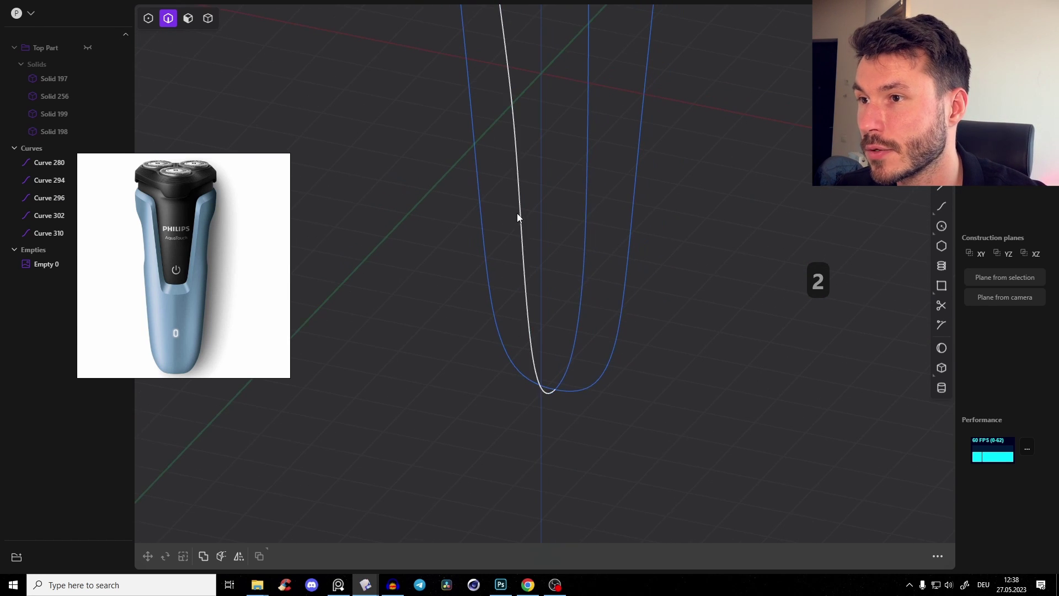
pyautogui.click(519, 213)
pyautogui.click(622, 246)
pyautogui.click(587, 207)
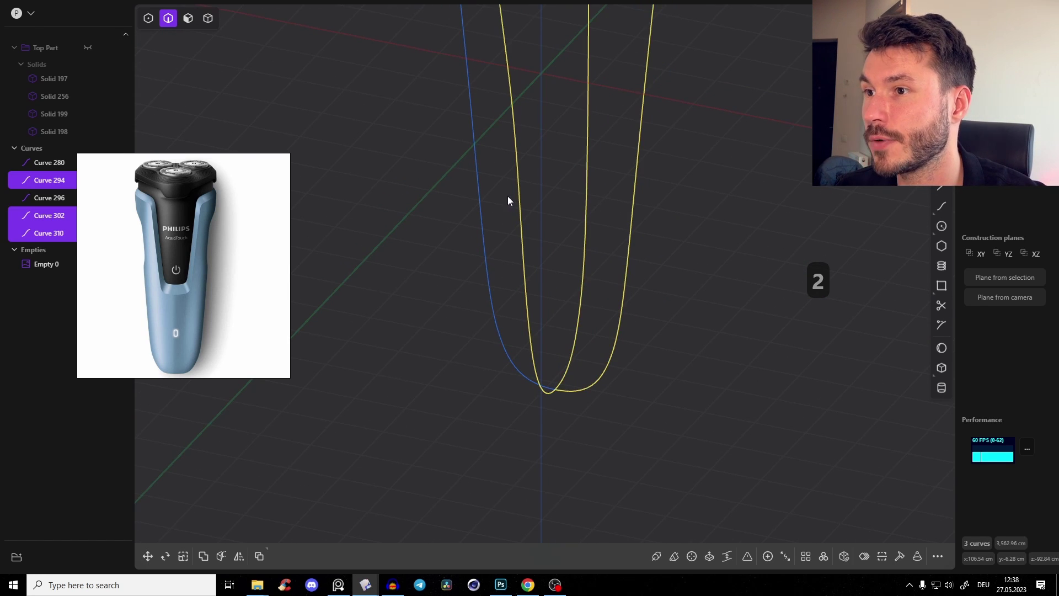
pyautogui.click(483, 195)
pyautogui.press('l')
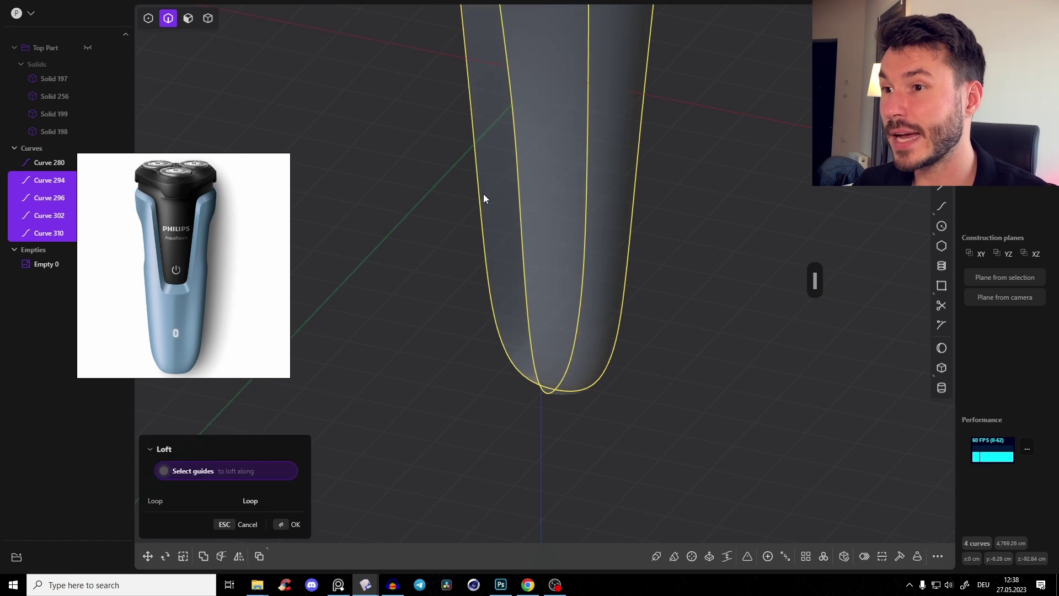
# Step: Turn on the loft's Loop option to close the body surface all around and accept the loft
pyautogui.moveTo(560, 164); pyautogui.dragTo(575, 276, button='middle')
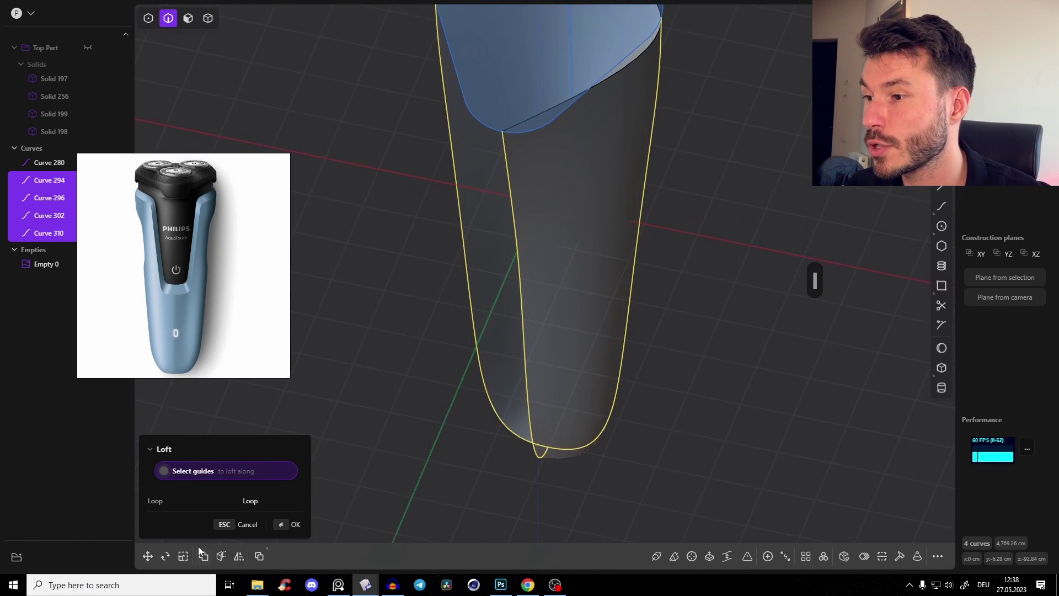
pyautogui.click(258, 501)
pyautogui.moveTo(302, 432); pyautogui.dragTo(580, 312, button='middle')
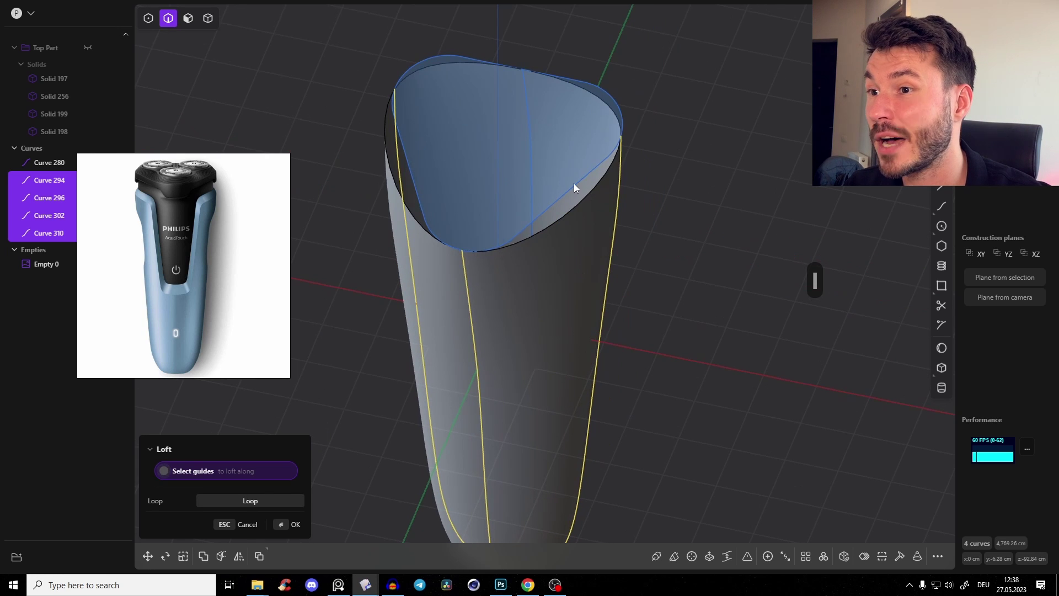
pyautogui.moveTo(551, 217); pyautogui.dragTo(572, 129, button='middle')
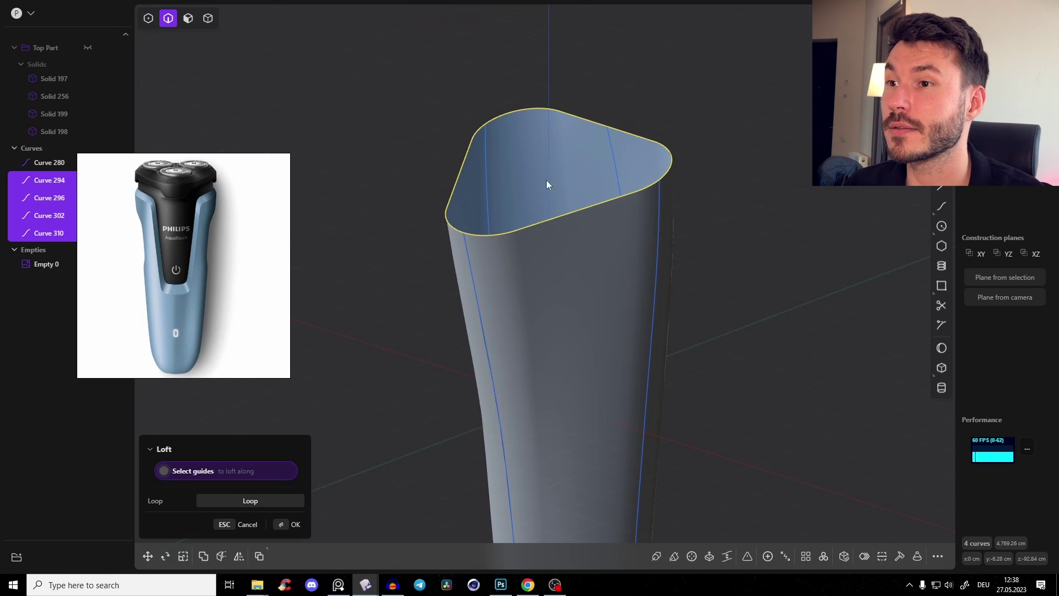
pyautogui.moveTo(453, 185); pyautogui.dragTo(527, 126, button='middle')
pyautogui.press('Return')
pyautogui.press('Escape')
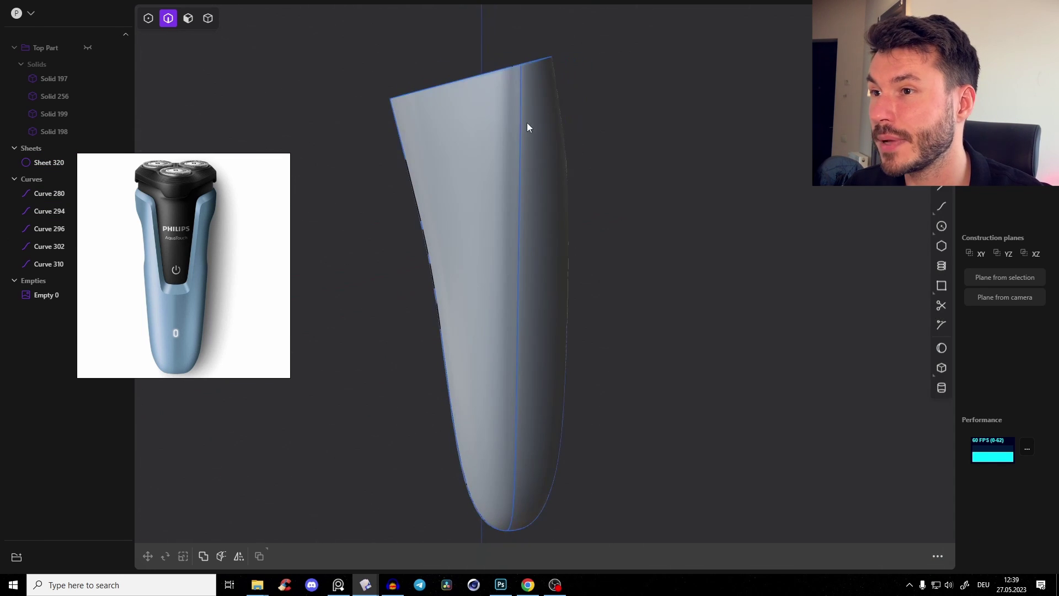
# Step: Delete the four profile curves running along the lofted body, with X-ray display turned on to reach them
pyautogui.moveTo(500, 508); pyautogui.dragTo(549, 213, button='middle')
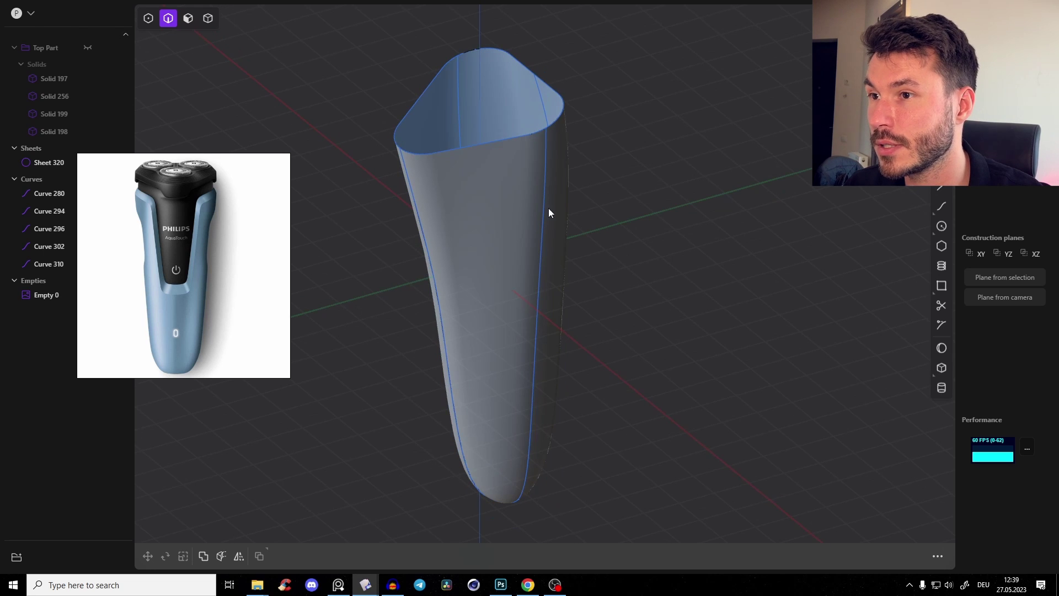
pyautogui.click(544, 182)
pyautogui.press('x')
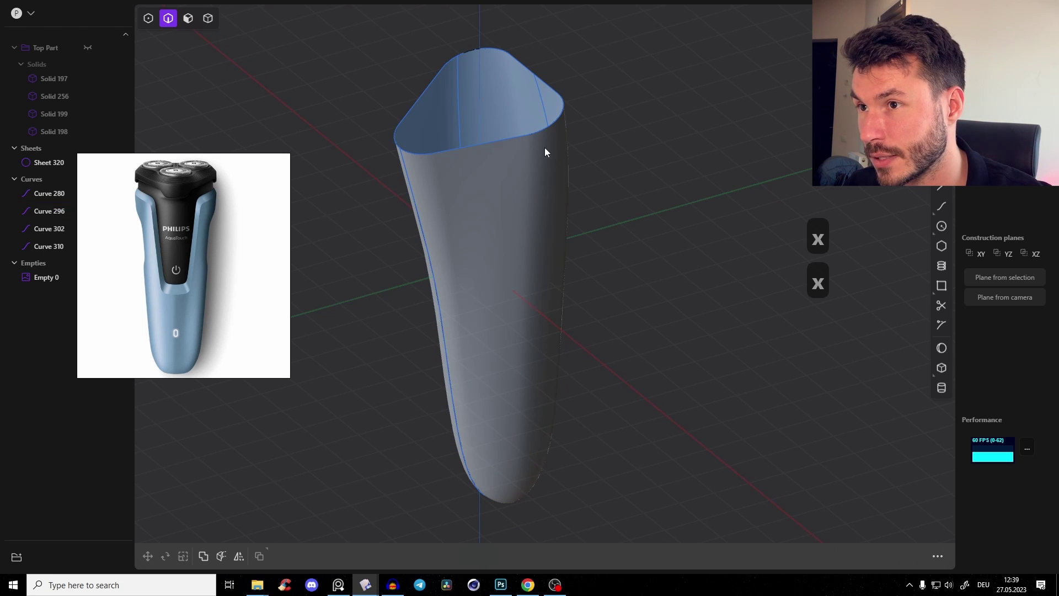
pyautogui.hotkey('alt', 'z')
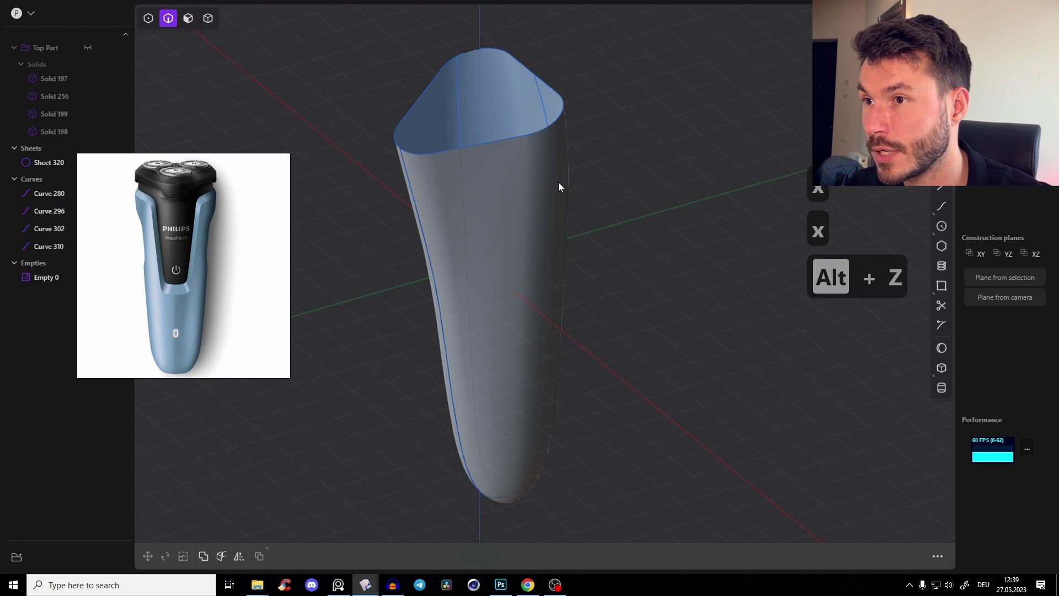
pyautogui.click(549, 182)
pyautogui.press('x')
pyautogui.click(462, 188)
pyautogui.press('x')
pyautogui.click(430, 247)
pyautogui.press('x')
# Step: Cap the lofted body's open top to make it a solid and hide the remaining curve
pyautogui.moveTo(471, 193); pyautogui.dragTo(512, 139, button='middle')
pyautogui.click(511, 136)
pyautogui.press('h')
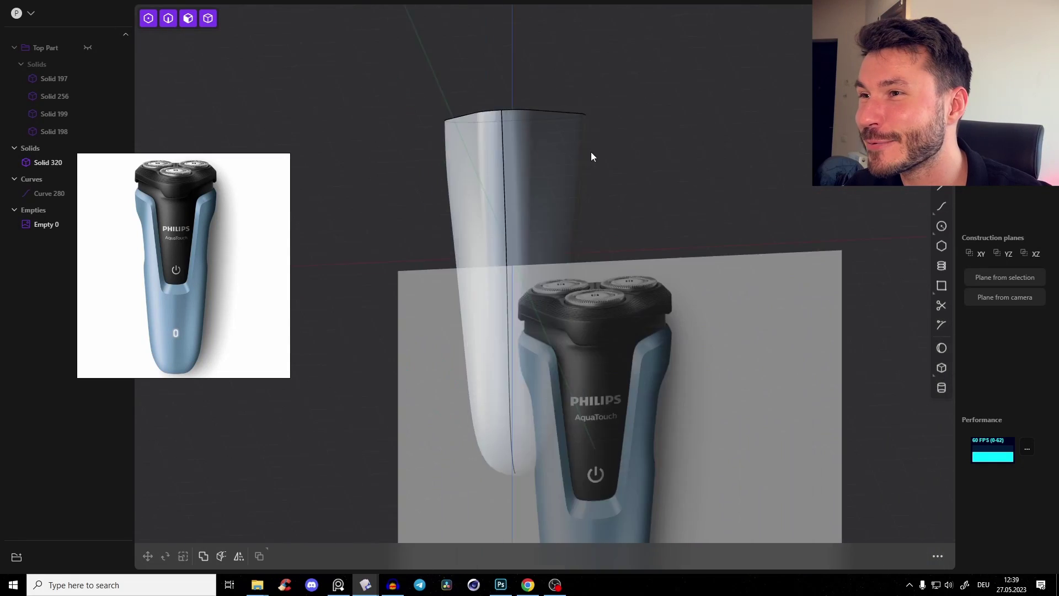
# Step: Compare the body solid's outline with the shaver reference image in the front view
pyautogui.moveTo(591, 157); pyautogui.dragTo(611, 197, button='middle')
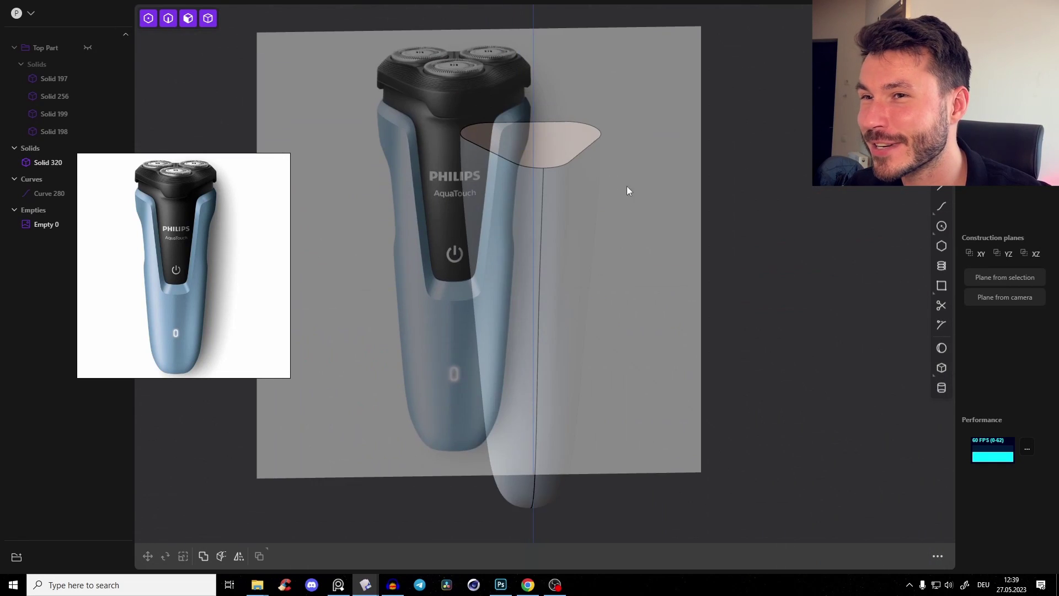
pyautogui.press('KP_1')
pyautogui.keyDown('shift'); pyautogui.moveTo(541, 173); pyautogui.dragTo(562, 180, button='middle'); pyautogui.keyUp('shift')
pyautogui.scroll(8, 562, 181)
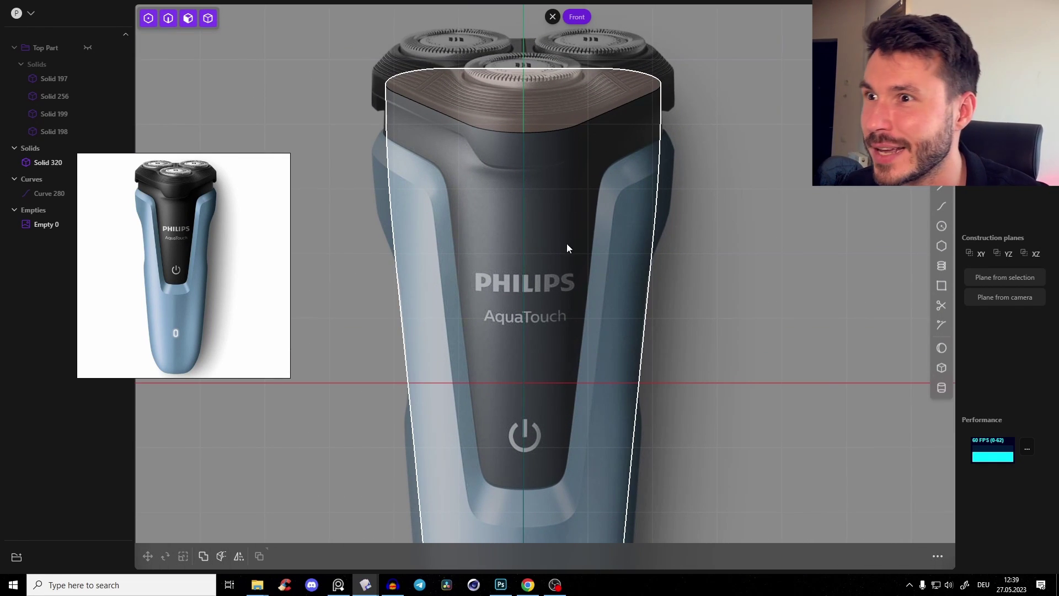
pyautogui.keyDown('shift'); pyautogui.moveTo(567, 246); pyautogui.dragTo(555, 118, button='middle'); pyautogui.keyUp('shift')
pyautogui.keyDown('shift'); pyautogui.moveTo(600, 371); pyautogui.dragTo(580, 379, button='middle'); pyautogui.keyUp('shift')
pyautogui.keyDown('shift'); pyautogui.moveTo(614, 192); pyautogui.dragTo(610, 265, button='middle'); pyautogui.keyUp('shift')
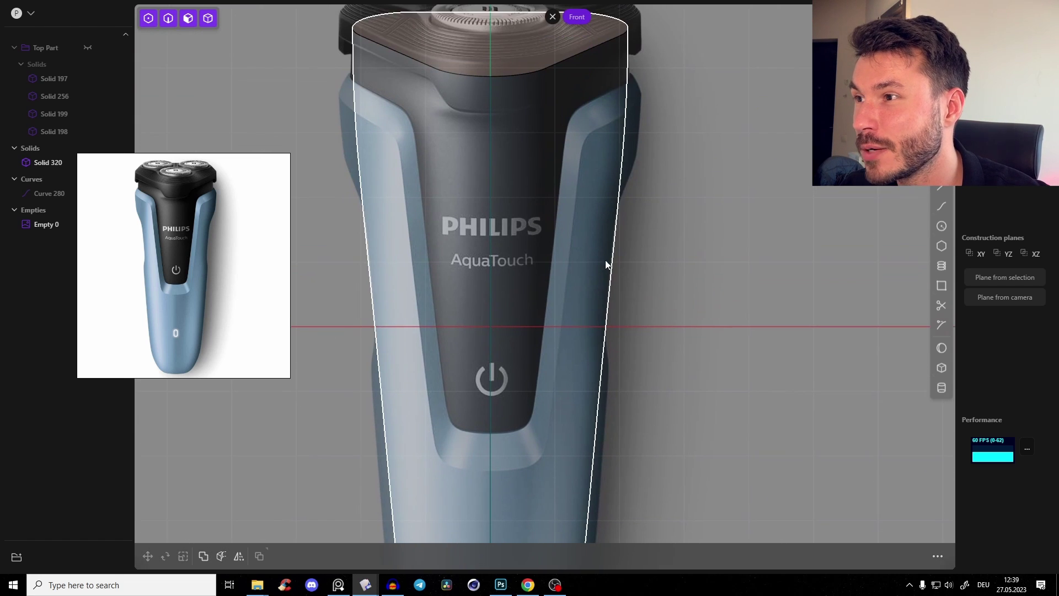
# Step: Examine the reference image around the black front panel and the blue grip shell surrounding it
pyautogui.scroll(5, 171, 205)
pyautogui.moveTo(236, 256); pyautogui.dragTo(223, 217, button='middle')
pyautogui.scroll(1, 184, 379)
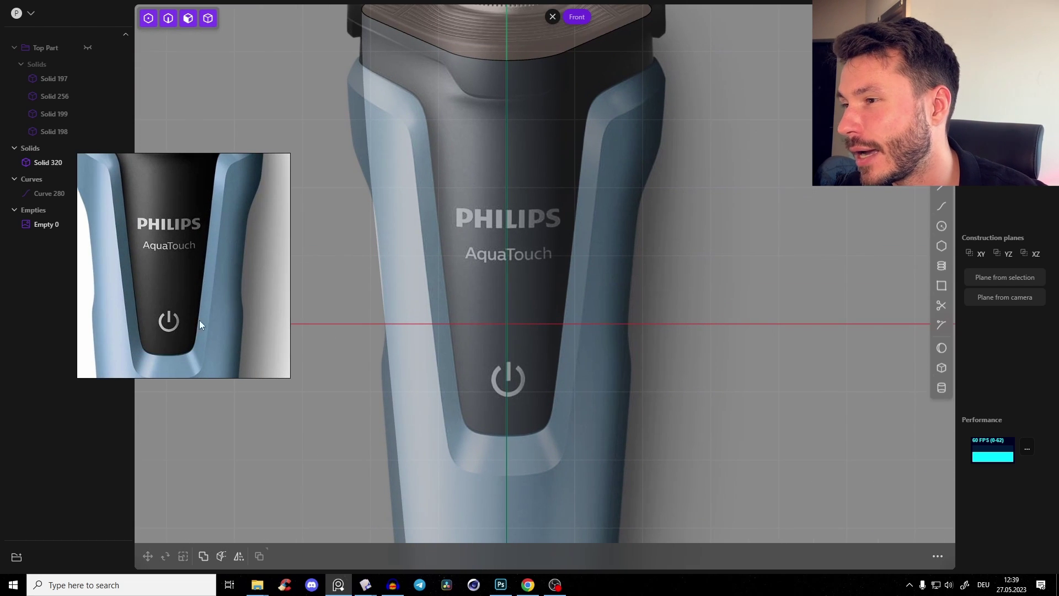
pyautogui.scroll(4, 201, 320)
pyautogui.moveTo(228, 267); pyautogui.dragTo(224, 206, button='middle')
pyautogui.moveTo(179, 353); pyautogui.dragTo(191, 325, button='middle')
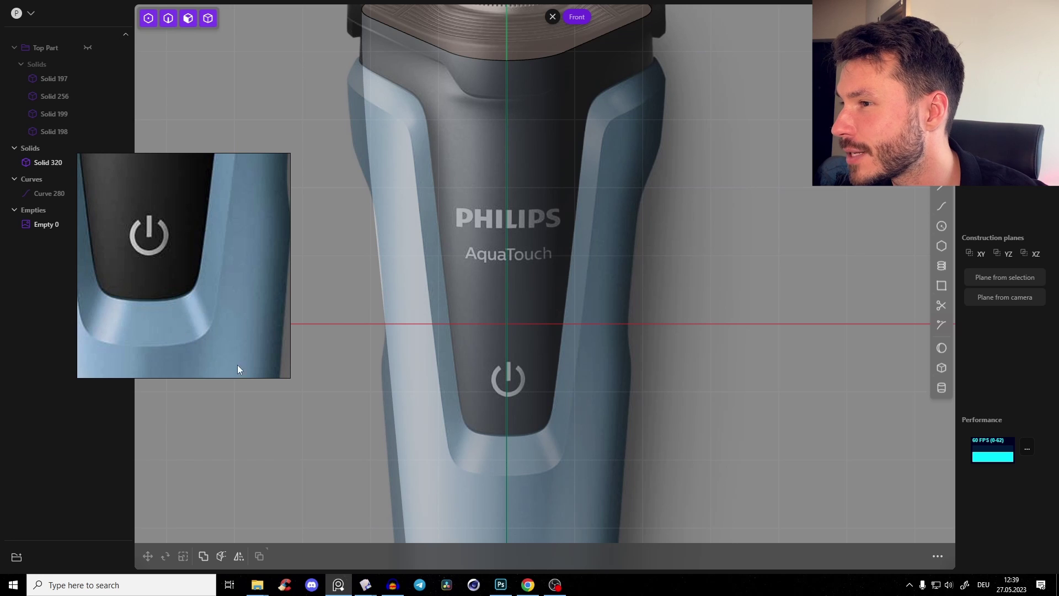
pyautogui.scroll(-3, 208, 236)
pyautogui.scroll(4, 207, 233)
pyautogui.scroll(-5, 216, 219)
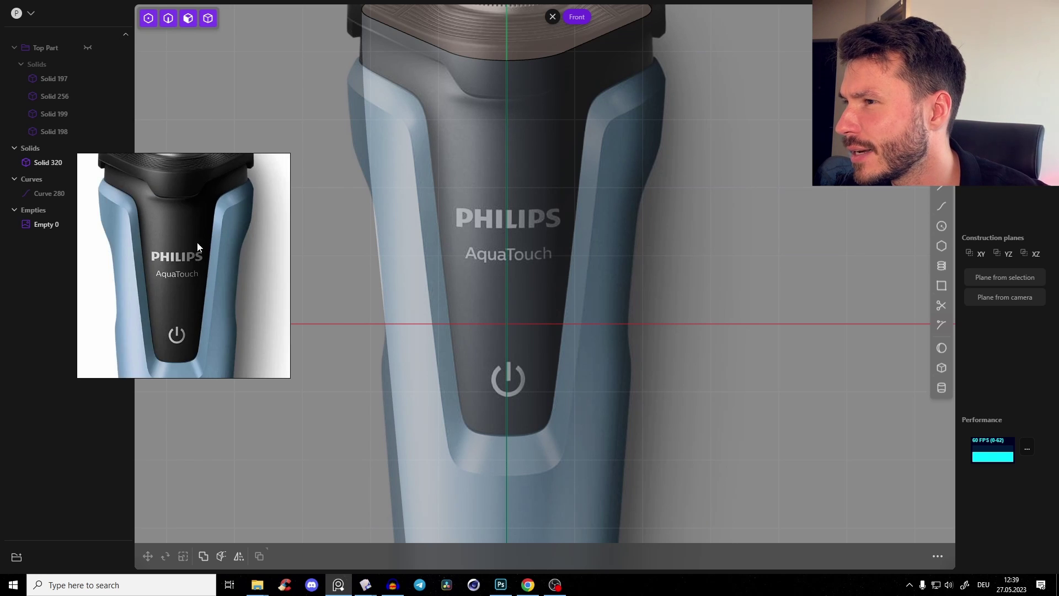
pyautogui.keyDown('shift'); pyautogui.moveTo(606, 131); pyautogui.dragTo(612, 149, button='middle'); pyautogui.keyUp('shift')
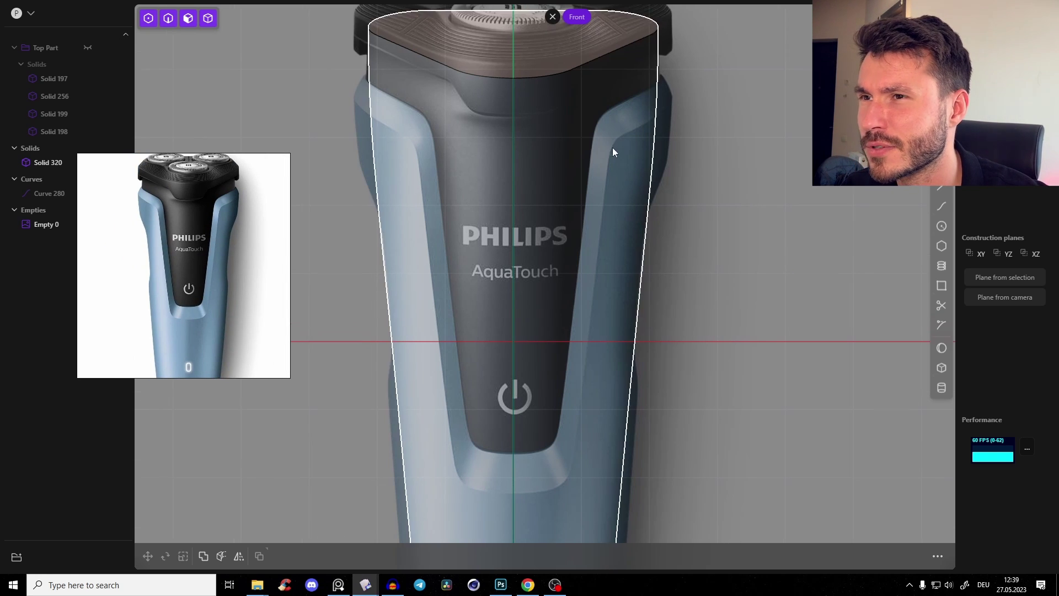
pyautogui.moveTo(585, 114); pyautogui.dragTo(597, 116, button='middle')
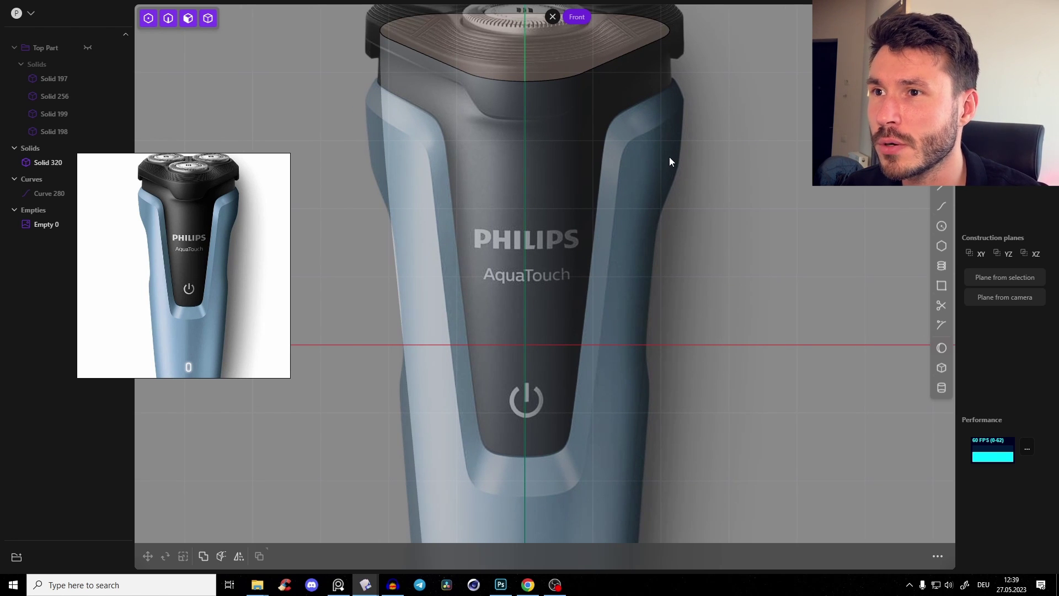
# Step: Draw a three-segment line along one half of the blue shell's inner edge, from outside the body to the centre axis
pyautogui.click(942, 189)
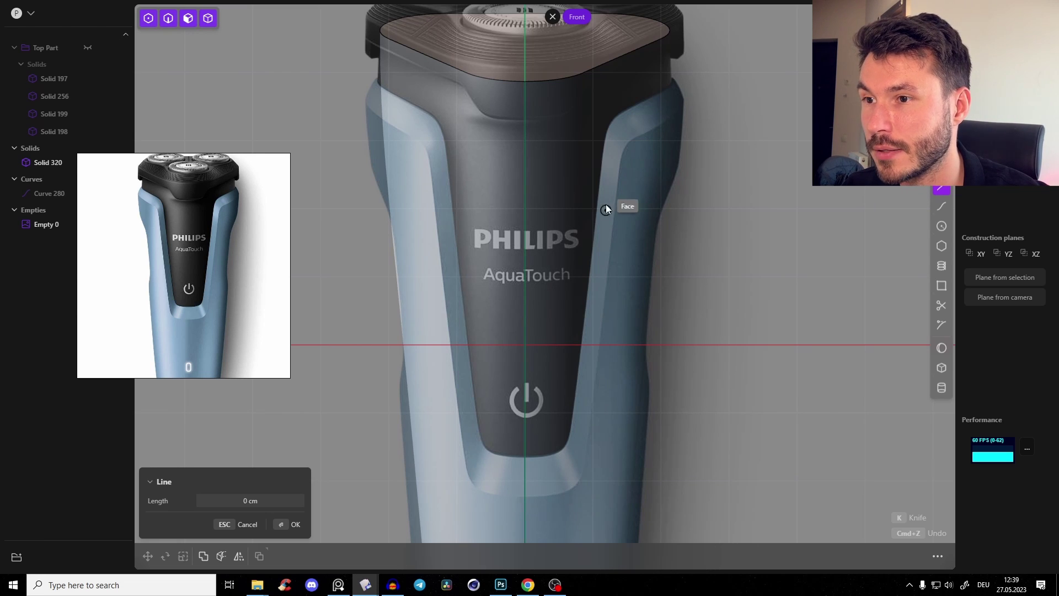
pyautogui.click(706, 91)
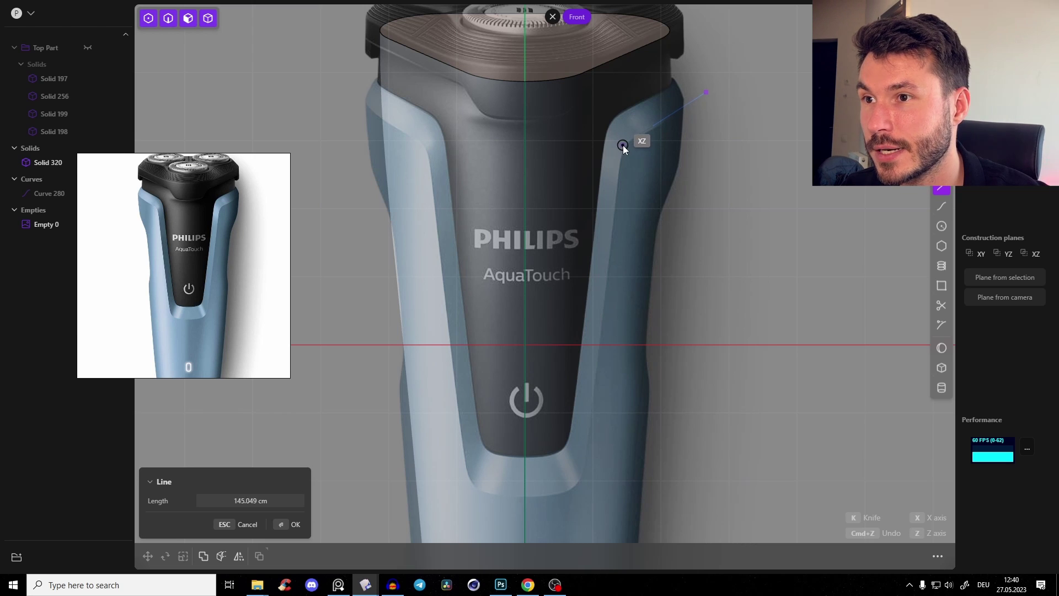
pyautogui.click(581, 492)
pyautogui.click(524, 491)
pyautogui.rightClick(625, 426)
# Step: Round the upper and lower corners of the half-outline to match the panel shape in the reference
pyautogui.moveTo(559, 464); pyautogui.dragTo(606, 506)
pyautogui.press('b')
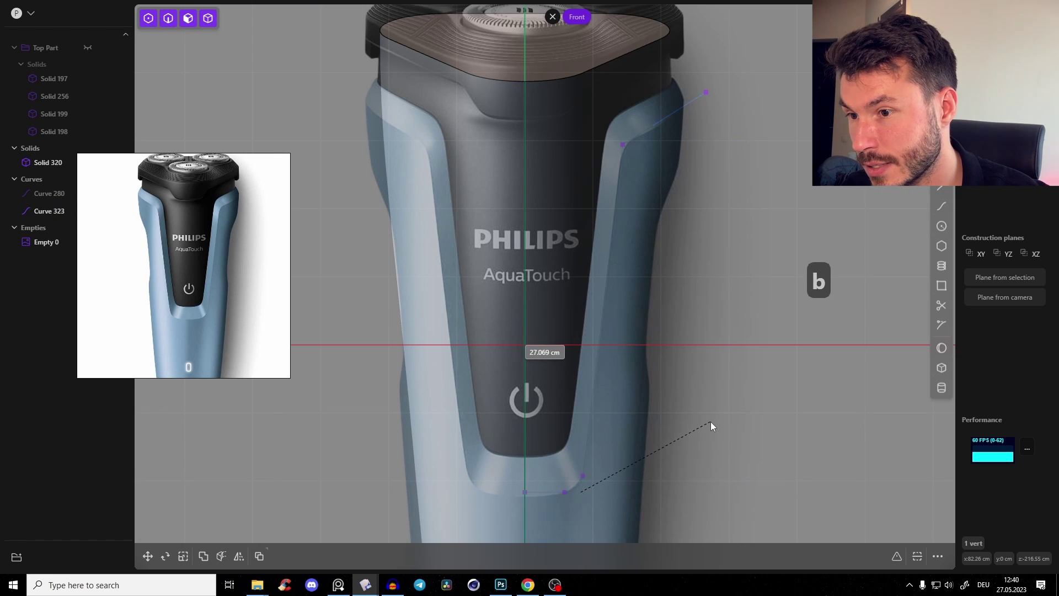
pyautogui.click(716, 422)
pyautogui.click(623, 145)
pyautogui.press('b')
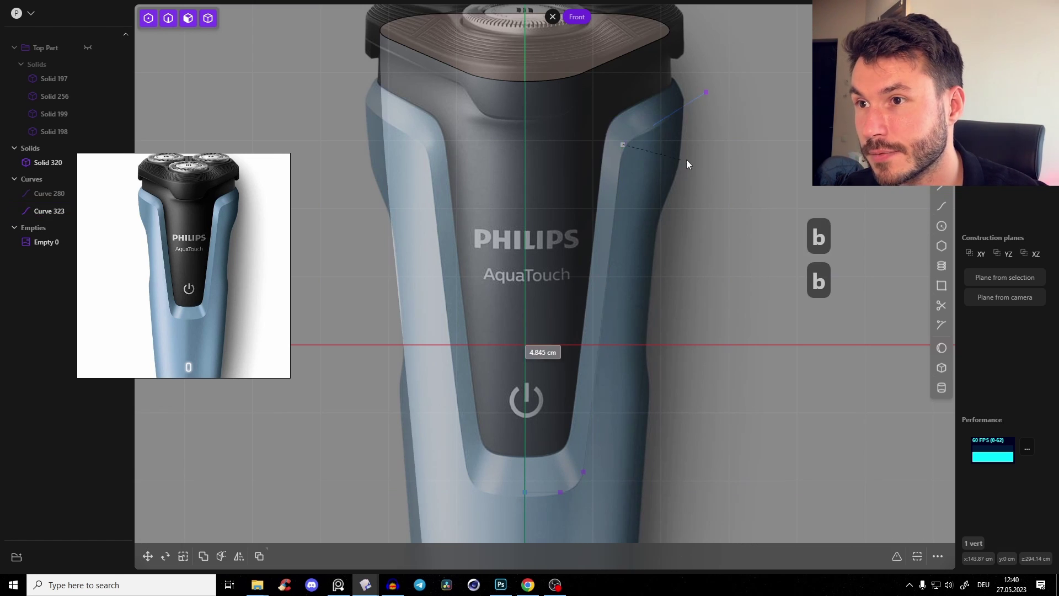
pyautogui.click(720, 170)
pyautogui.click(718, 170)
pyautogui.scroll(-2, 558, 253)
# Step: Mirror the rounded half-outline across the X axis and join both halves into one curve
pyautogui.press('2')
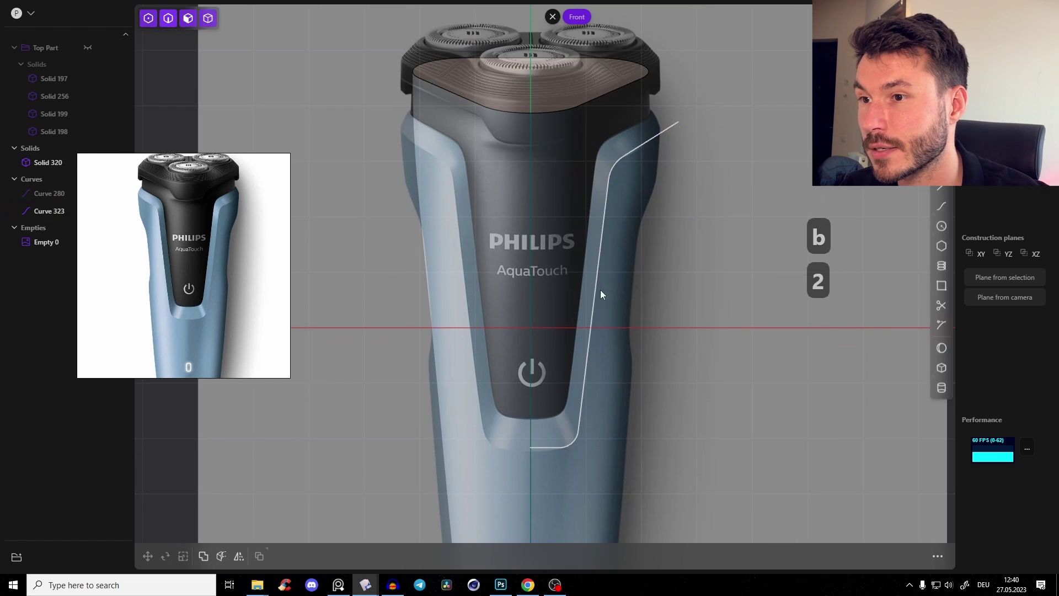
pyautogui.click(600, 260)
pyautogui.keyDown('shift'); pyautogui.moveTo(600, 260); pyautogui.dragTo(617, 203, button='middle'); pyautogui.keyUp('shift')
pyautogui.hotkey('alt', 'x')
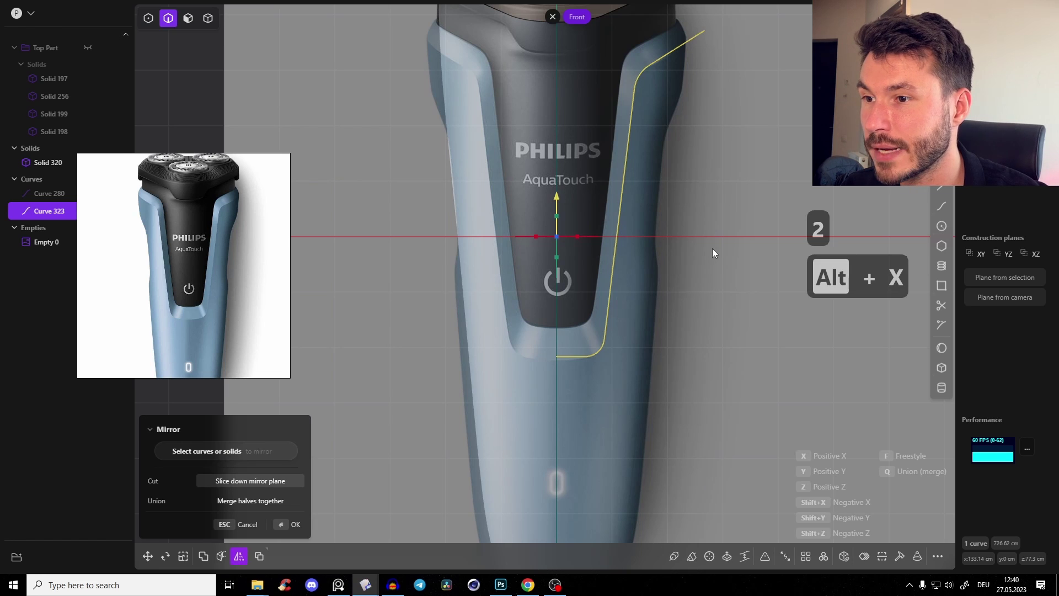
pyautogui.press('x')
pyautogui.scroll(3, 551, 386)
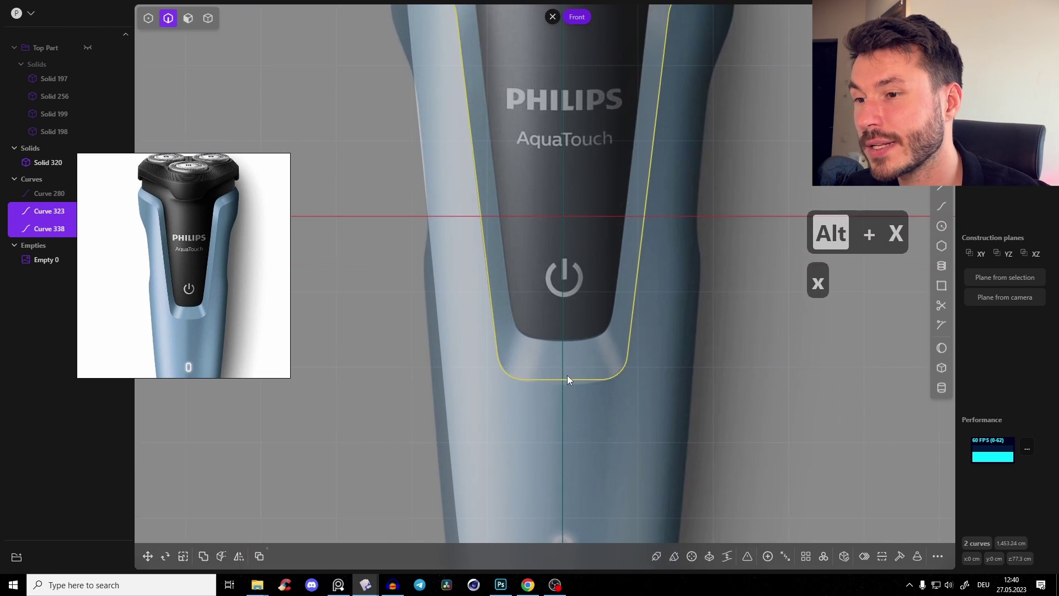
pyautogui.scroll(2, 567, 380)
pyautogui.scroll(-5, 613, 315)
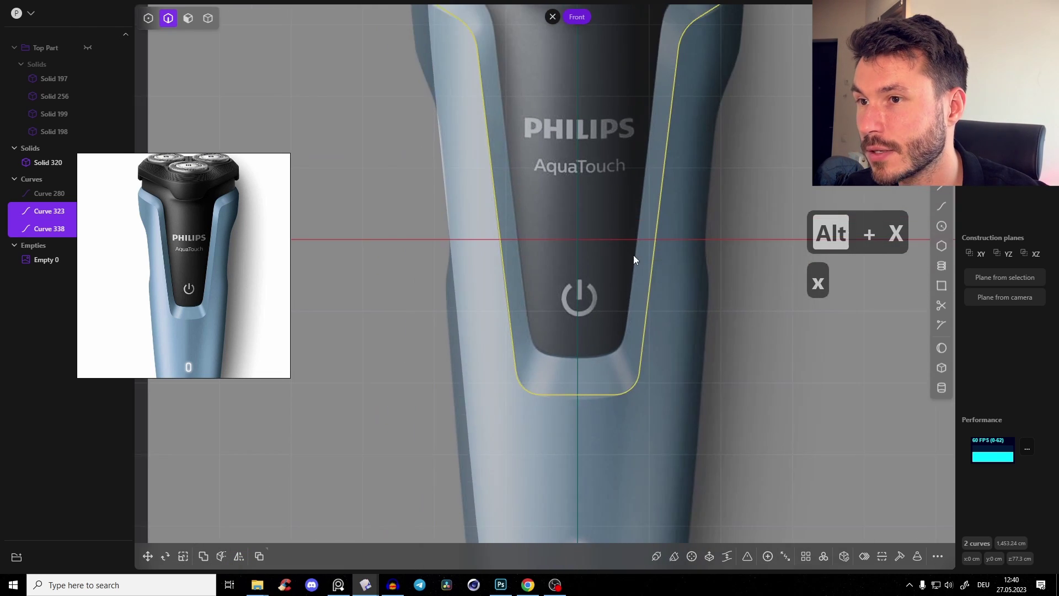
pyautogui.press('j')
pyautogui.scroll(-2, 634, 271)
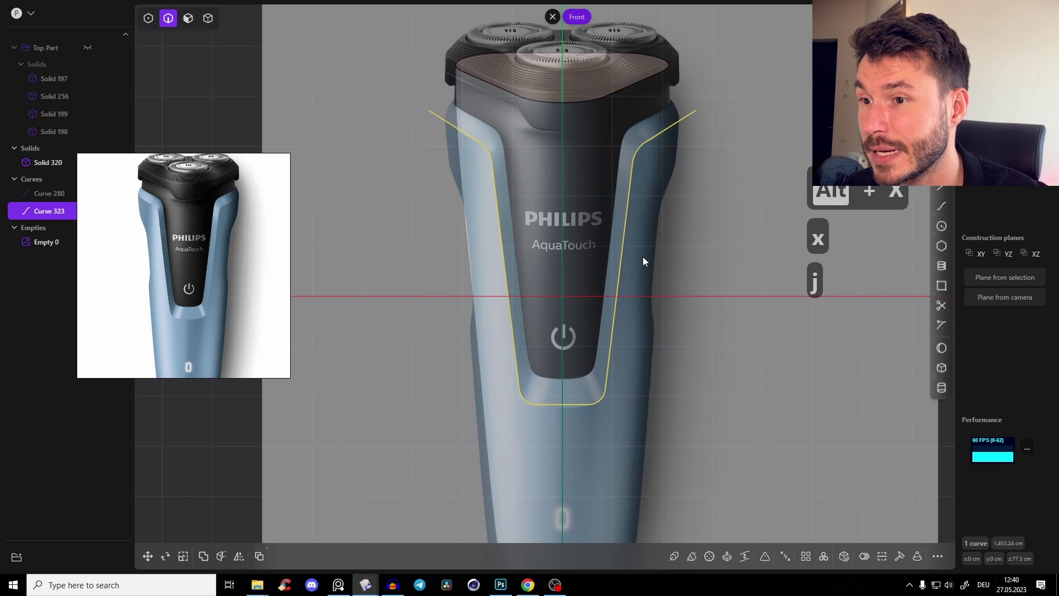
# Step: Cut the body solid with the joined panel outline and hide the cutting curve
pyautogui.moveTo(643, 258); pyautogui.dragTo(588, 227, button='right')
pyautogui.press('c')
pyautogui.click(590, 282)
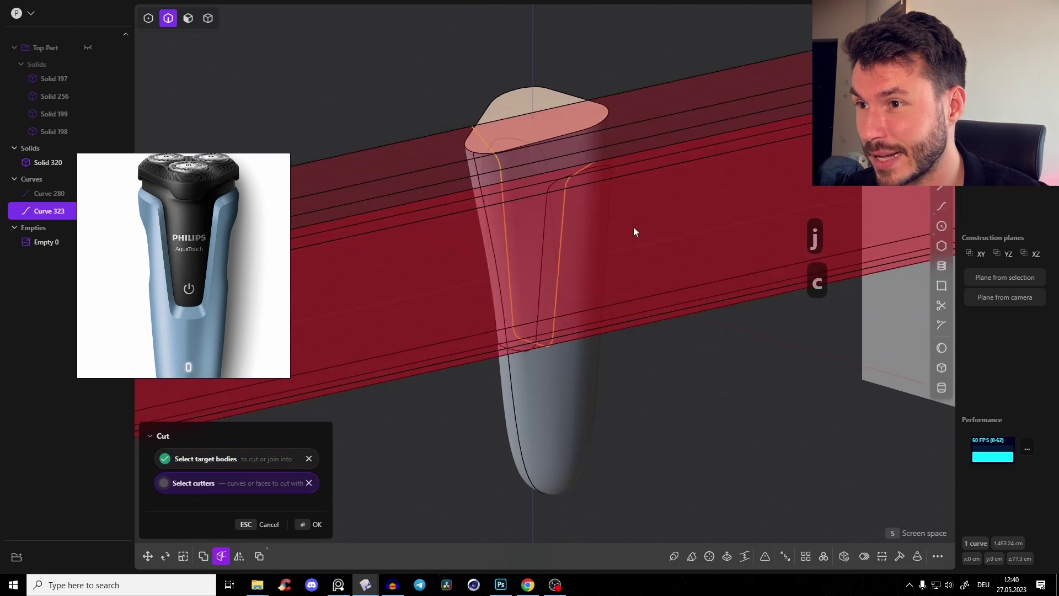
pyautogui.press('Return')
pyautogui.moveTo(616, 273); pyautogui.dragTo(593, 175, button='right')
pyautogui.click(652, 139)
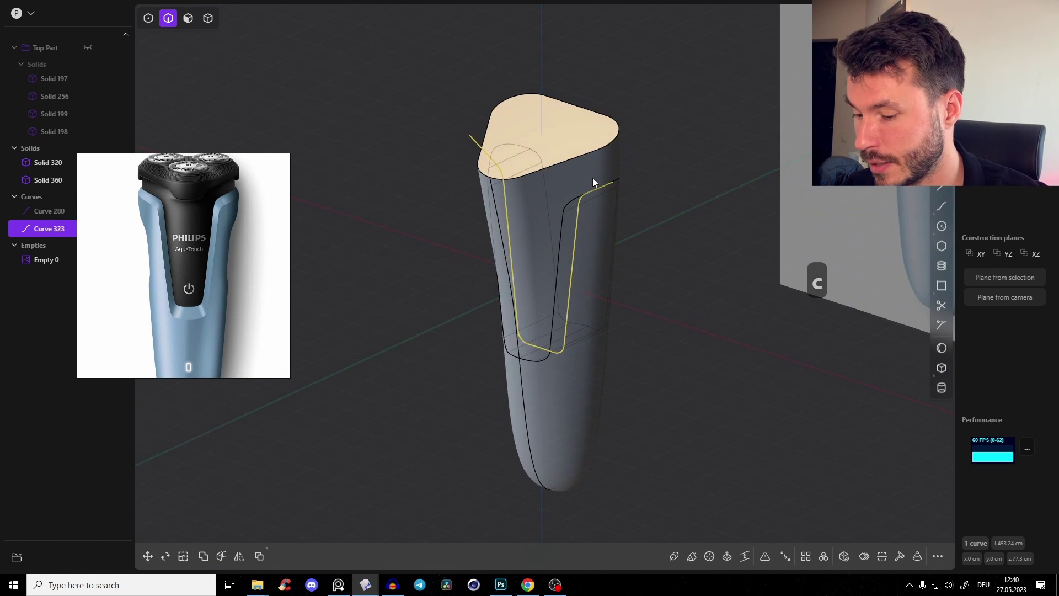
pyautogui.press('h')
# Step: Offset the lower shell's outer face outward by about 18 cm to match the front reference image
pyautogui.scroll(3, 587, 184)
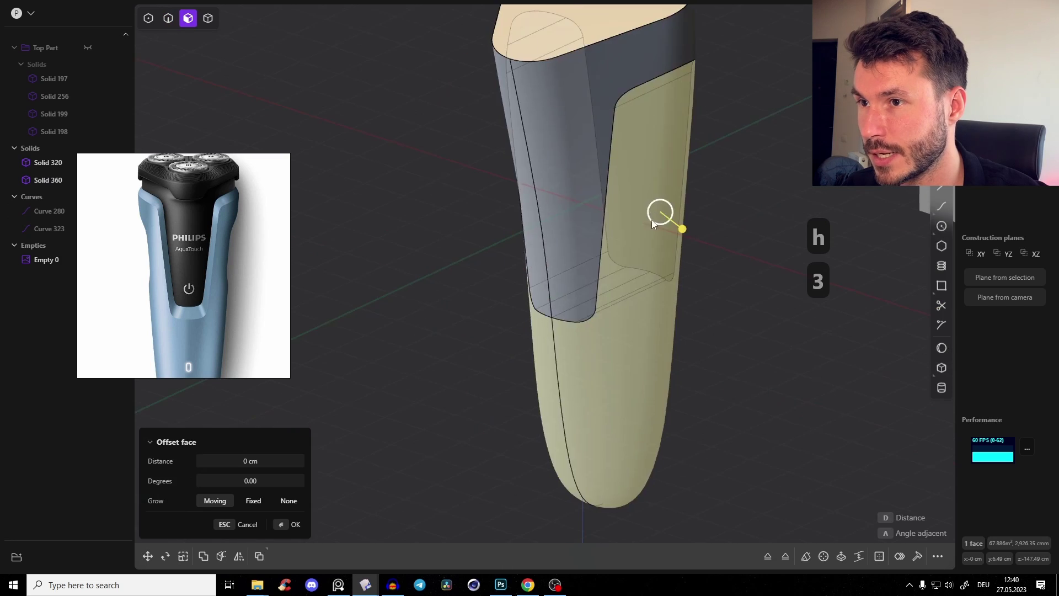
pyautogui.hotkey('ctrl', 'z')
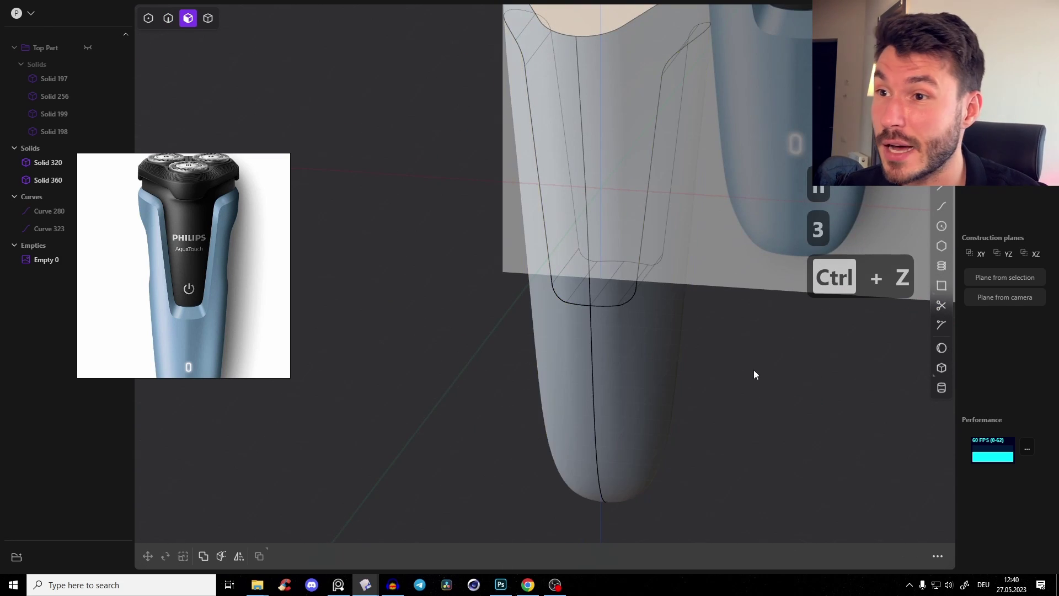
pyautogui.moveTo(754, 369); pyautogui.dragTo(588, 340, button='middle')
pyautogui.click(574, 363)
pyautogui.press('KP_1')
pyautogui.keyDown('shift'); pyautogui.moveTo(561, 234); pyautogui.dragTo(508, 294, button='middle'); pyautogui.keyUp('shift')
pyautogui.scroll(-1, 546, 409)
pyautogui.moveTo(552, 467); pyautogui.dragTo(558, 468)
pyautogui.moveTo(467, 245); pyautogui.dragTo(412, 276, button='middle')
pyautogui.scroll(2, 413, 274)
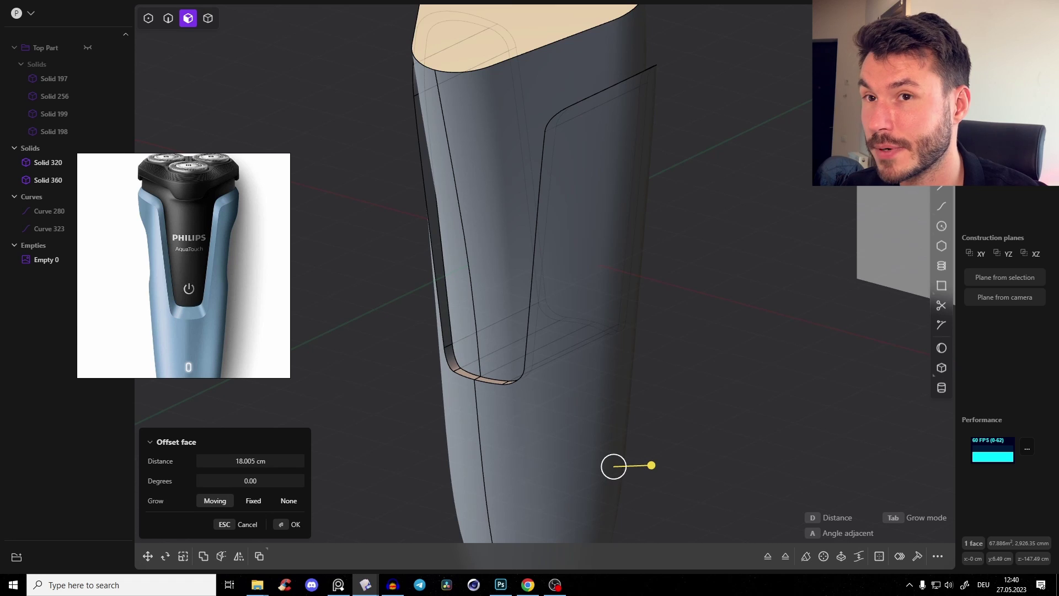
# Step: Fine-tune the outward offset of the lower shell's outer face, confirm it and deselect the face
pyautogui.press('1')
pyautogui.moveTo(578, 509); pyautogui.dragTo(579, 511)
pyautogui.moveTo(614, 464); pyautogui.dragTo(651, 319, button='middle')
pyautogui.scroll(-3, 644, 276)
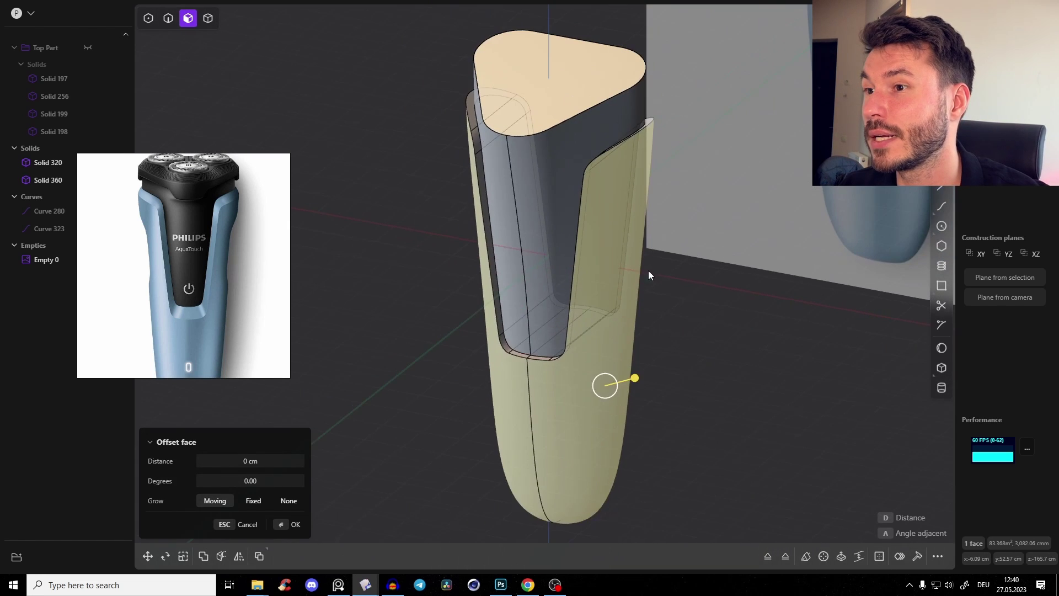
pyautogui.press('Escape')
pyautogui.moveTo(683, 364); pyautogui.dragTo(683, 337, button='middle')
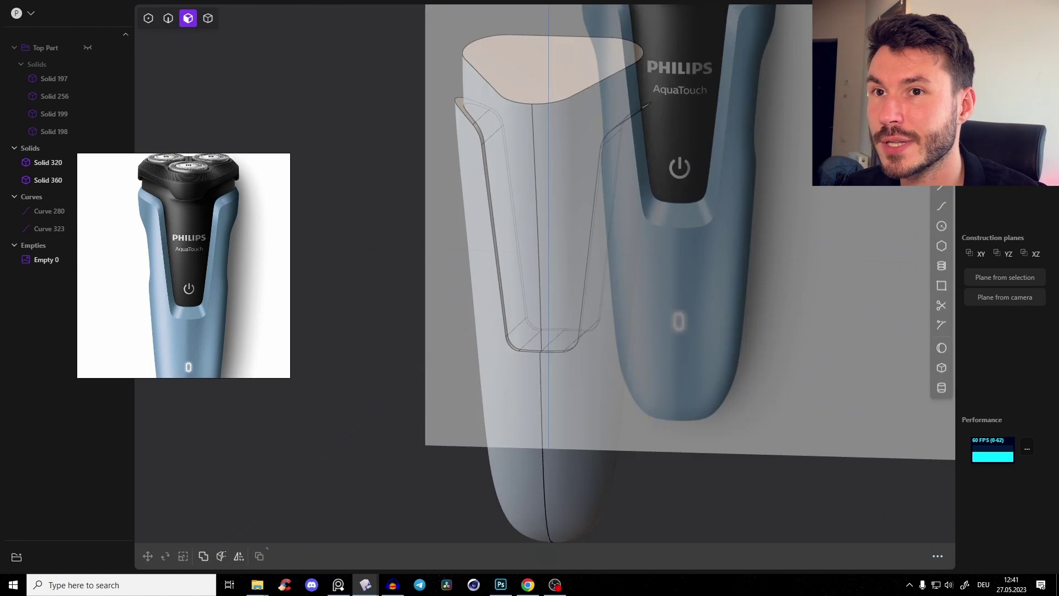
pyautogui.press('KP_1')
pyautogui.scroll(3, 513, 144)
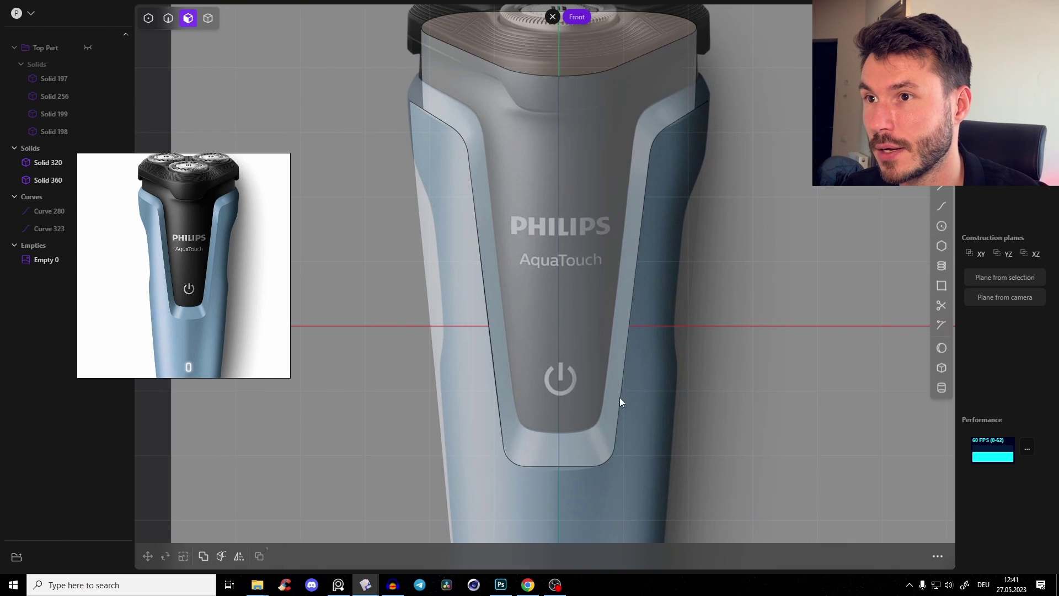
pyautogui.click(942, 188)
pyautogui.scroll(5, 711, 127)
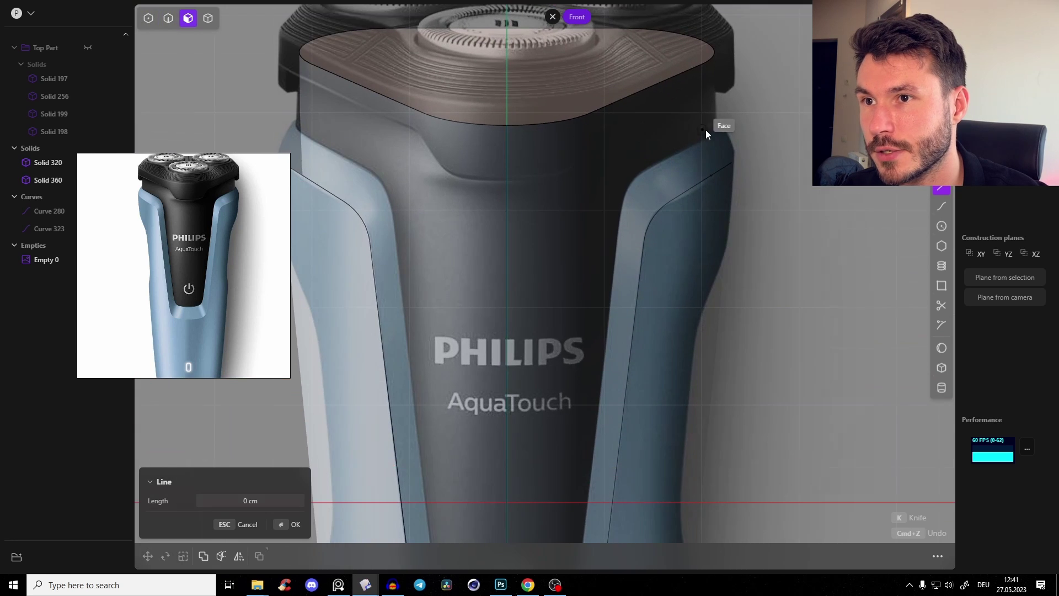
pyautogui.click(752, 108)
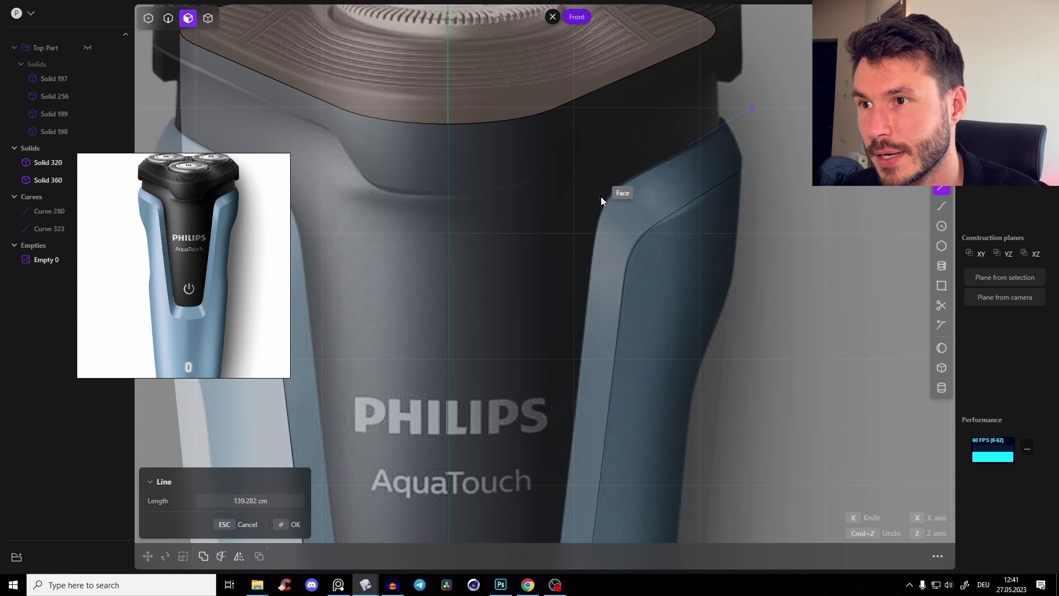
pyautogui.click(604, 198)
pyautogui.keyDown('shift'); pyautogui.moveTo(597, 380); pyautogui.dragTo(606, 167, button='middle'); pyautogui.keyUp('shift')
pyautogui.scroll(-1, 554, 458)
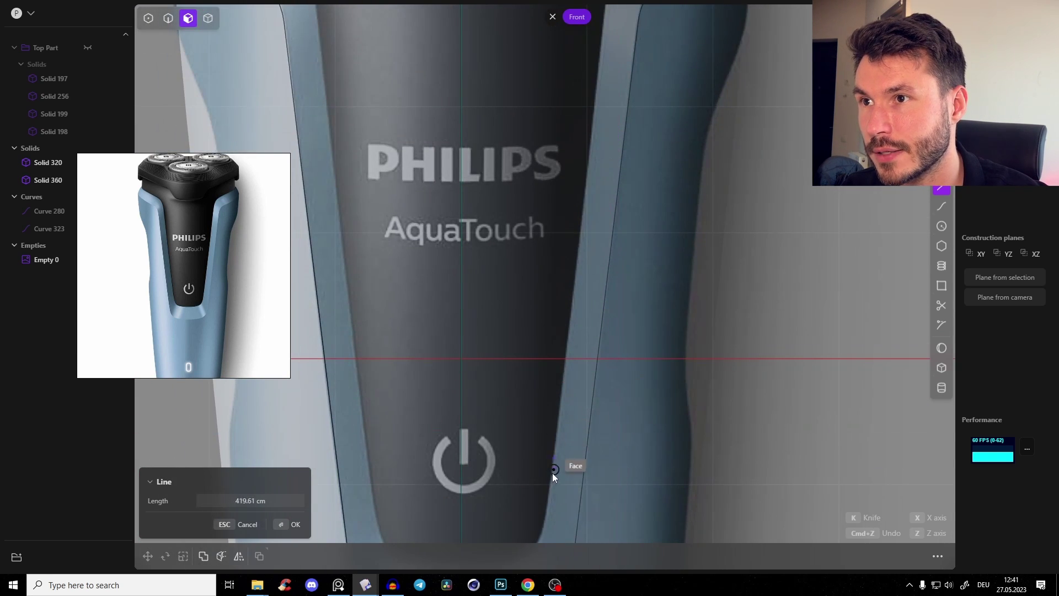
pyautogui.scroll(4, 748, 138)
pyautogui.press('Escape')
pyautogui.press('a')
pyautogui.click(735, 79)
pyautogui.hotkey('ctrl', 'z')
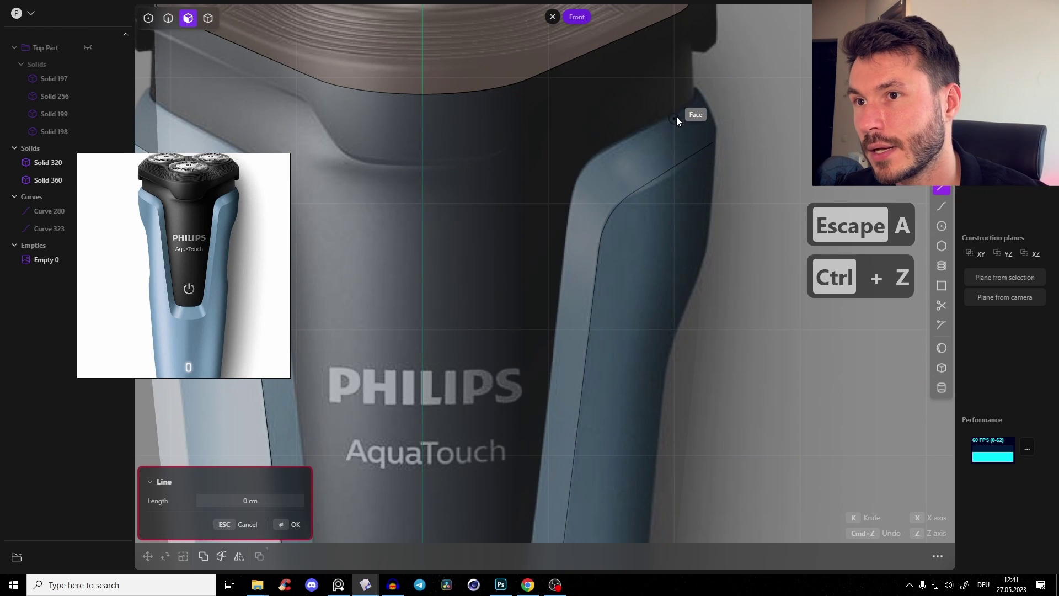
# Step: In the front view, trace half of the black front panel's edge down to the centre line with straight segments, the first about 144 cm
pyautogui.press('a')
pyautogui.click(731, 77)
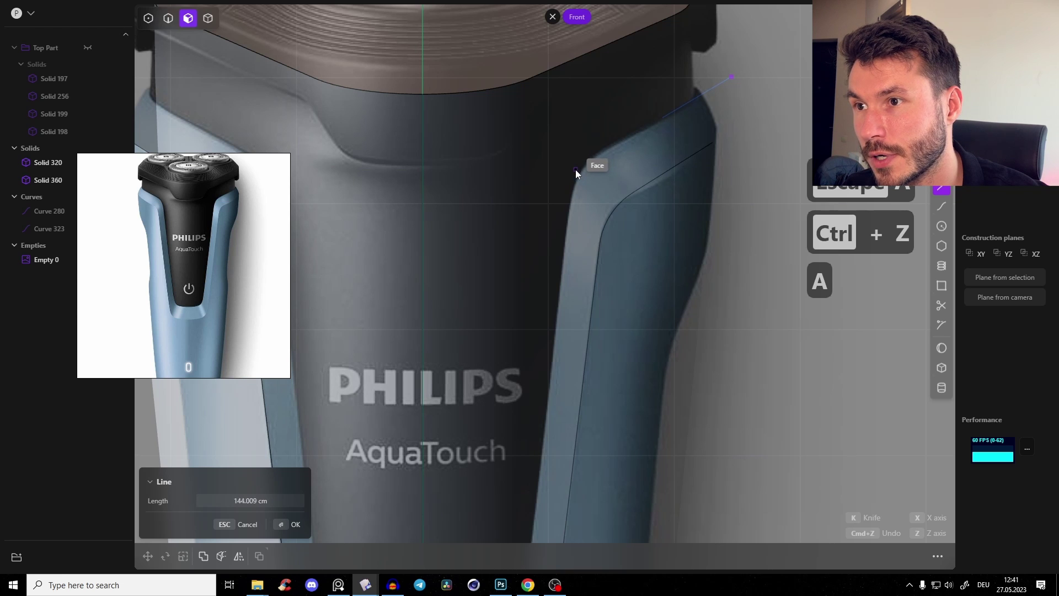
pyautogui.keyDown('shift'); pyautogui.moveTo(556, 292); pyautogui.dragTo(567, 131, button='middle'); pyautogui.keyUp('shift')
pyautogui.keyDown('shift'); pyautogui.moveTo(554, 380); pyautogui.dragTo(579, 132, button='middle'); pyautogui.keyUp('shift')
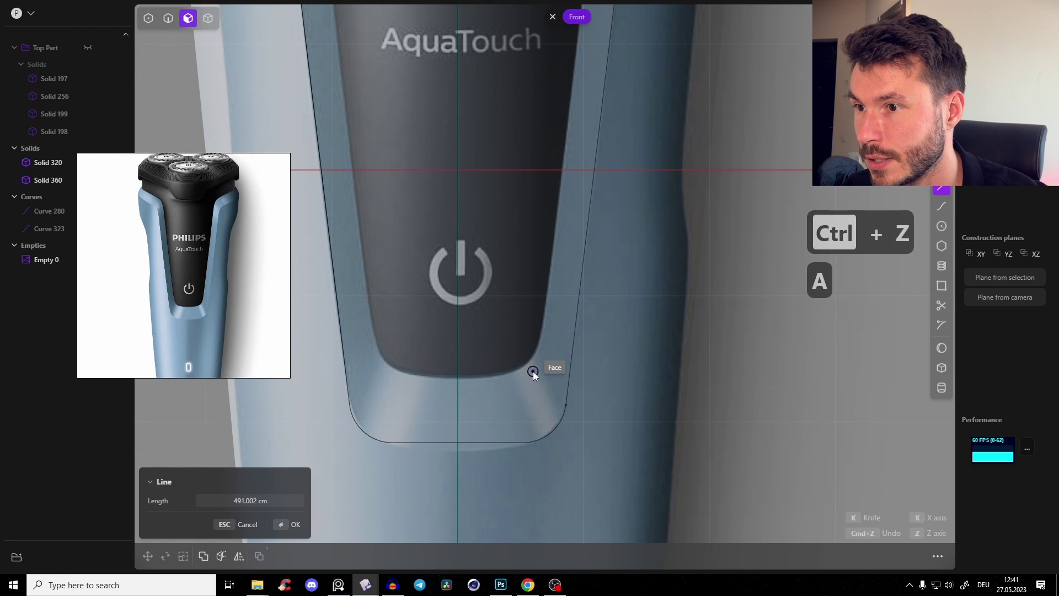
pyautogui.click(459, 375)
pyautogui.press('Return')
# Step: Round the lower and upper corners of the traced half-outline to match the black panel in the reference image
pyautogui.press('1')
pyautogui.moveTo(511, 343); pyautogui.dragTo(544, 394)
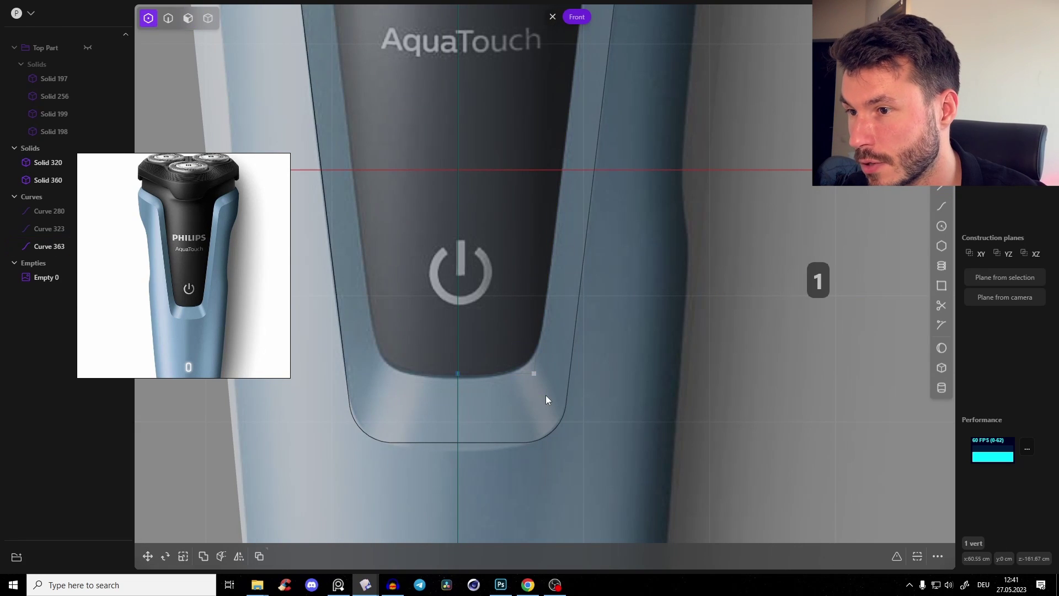
pyautogui.press('b')
pyautogui.click(637, 290)
pyautogui.keyDown('shift'); pyautogui.moveTo(688, 86); pyautogui.dragTo(582, 568, button='middle'); pyautogui.keyUp('shift')
pyautogui.moveTo(492, 267); pyautogui.dragTo(545, 312)
pyautogui.press('b')
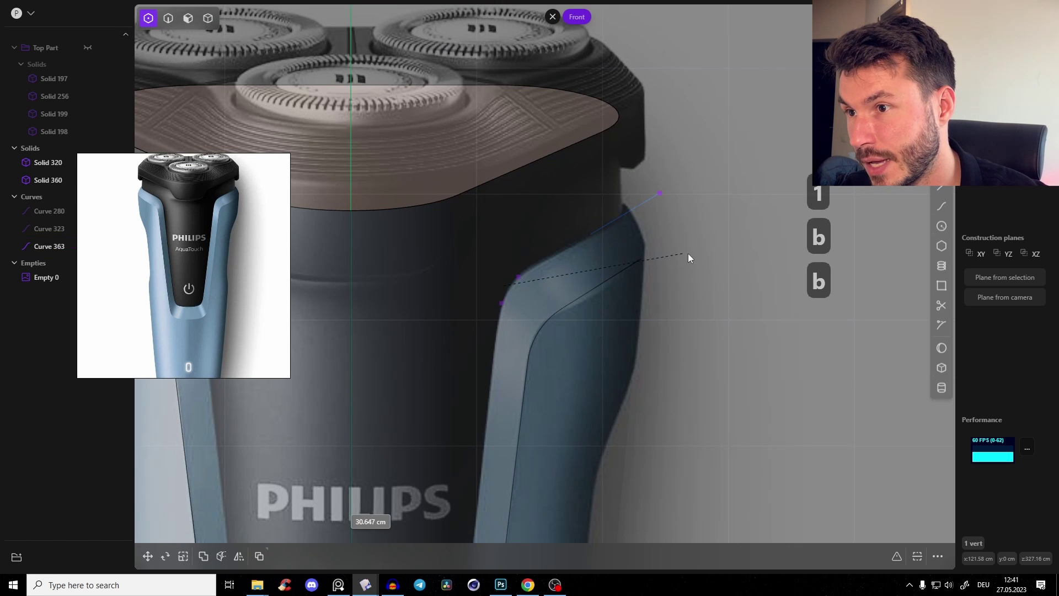
pyautogui.click(706, 253)
# Step: Mirror the rounded black panel half-outline across the X axis
pyautogui.keyDown('shift'); pyautogui.moveTo(579, 371); pyautogui.dragTo(693, 142, button='middle'); pyautogui.keyUp('shift')
pyautogui.scroll(-4, 693, 144)
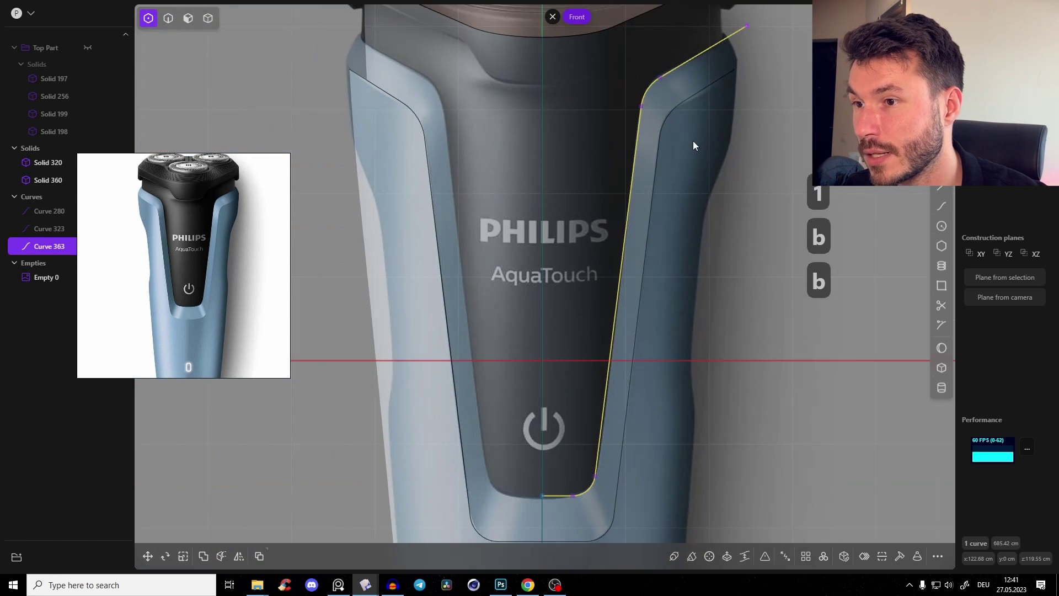
pyautogui.hotkey('alt', 'x')
pyautogui.press('x')
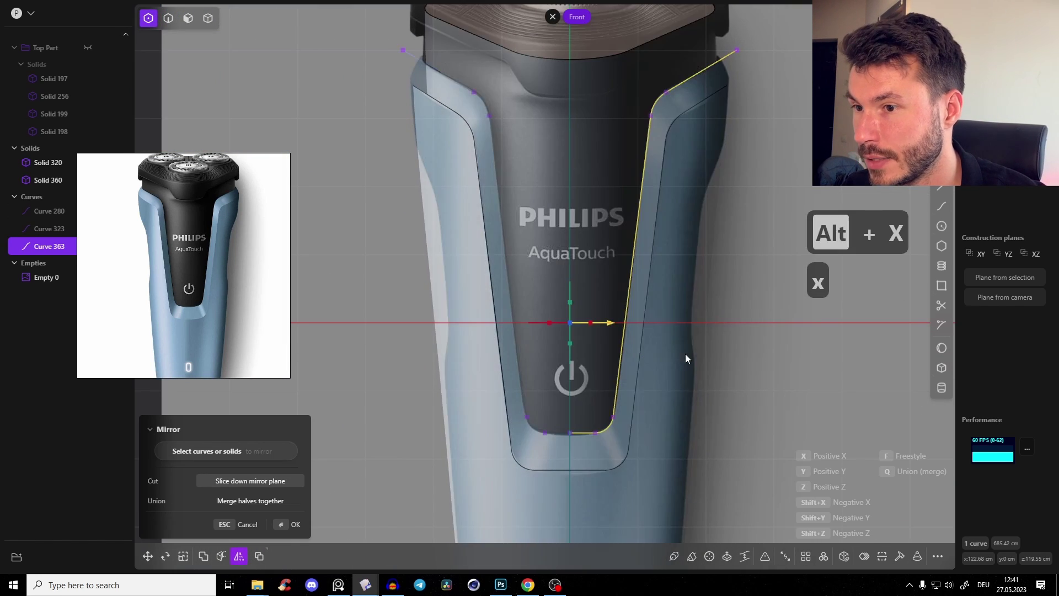
# Step: Try to join both outline halves and cut the inner body with the resulting curve
pyautogui.press('j')
pyautogui.moveTo(707, 342); pyautogui.dragTo(629, 241, button='middle')
pyautogui.press('c')
pyautogui.click(664, 177)
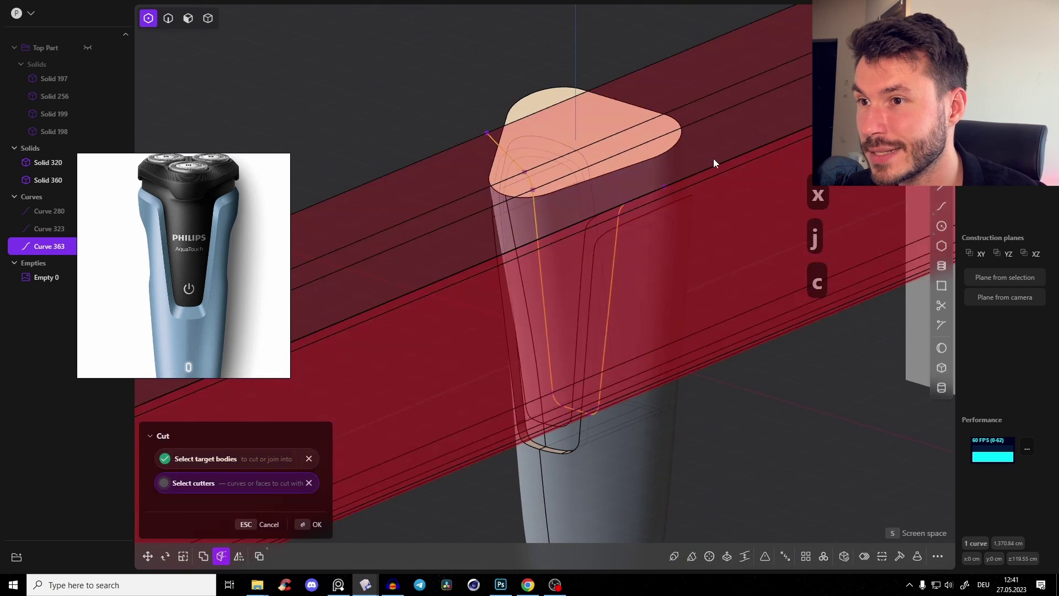
pyautogui.rightClick(715, 157)
pyautogui.click(717, 154)
pyautogui.press('Tab')
pyautogui.press('2')
pyautogui.click(647, 192)
pyautogui.press('x')
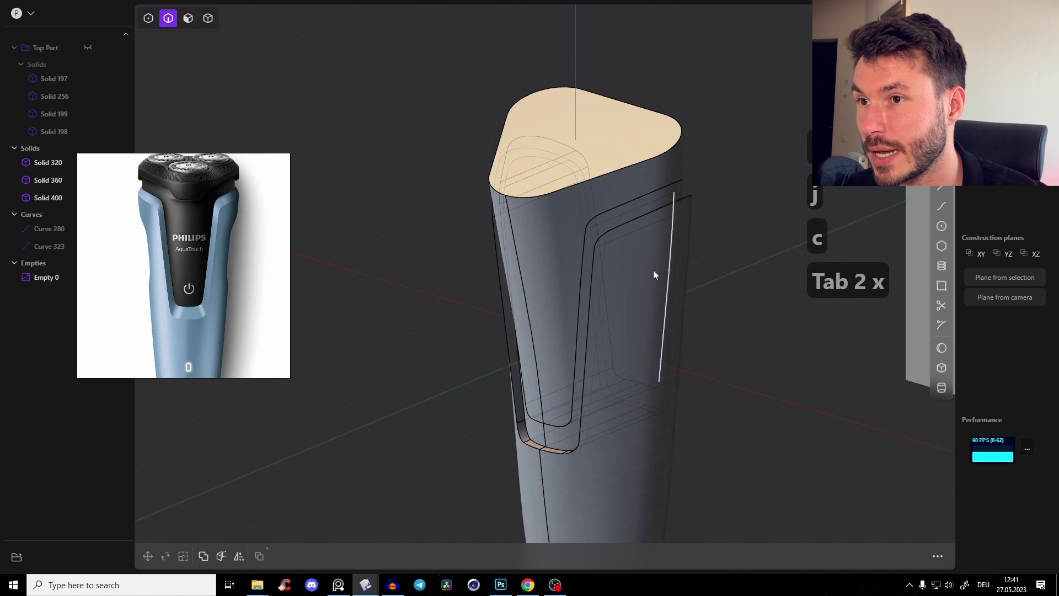
pyautogui.hotkey('ctrl', 'z')
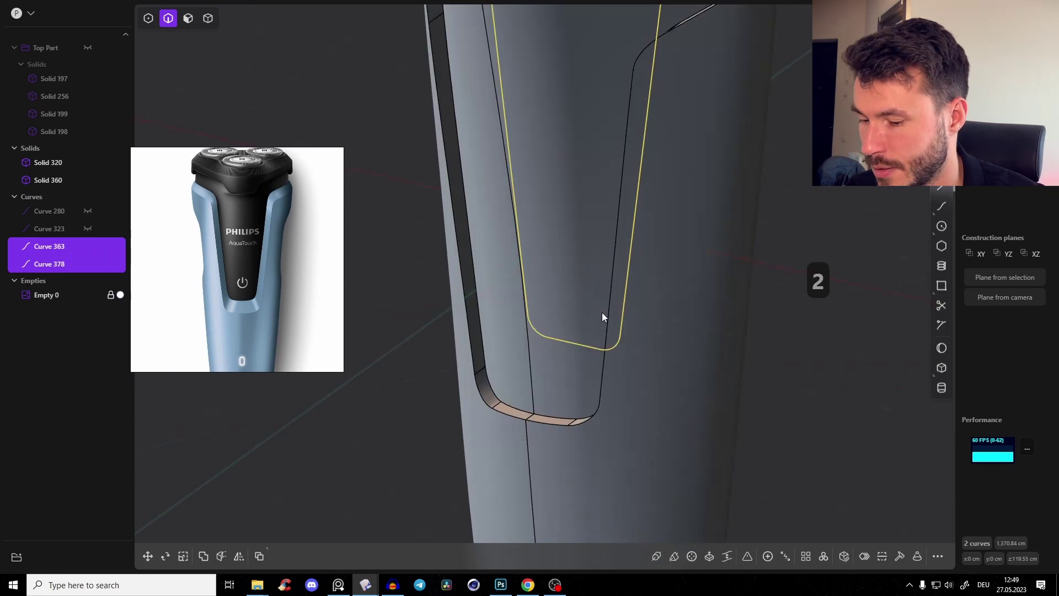
# Step: Join both halves of the black panel outline into one curve and cut the inner body solid with it
pyautogui.press('j')
pyautogui.scroll(-3, 598, 349)
pyautogui.keyDown('shift'); pyautogui.moveTo(601, 312); pyautogui.dragTo(597, 359, button='middle'); pyautogui.keyUp('shift')
pyautogui.press('c')
pyautogui.click(626, 171)
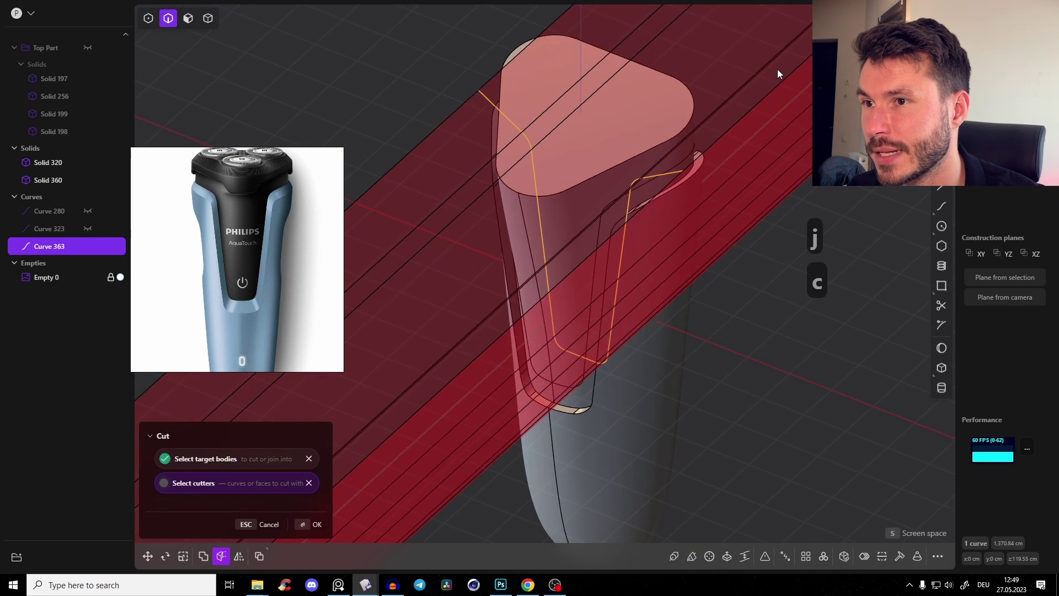
pyautogui.rightClick(766, 74)
pyautogui.press('Tab')
# Step: Hide the cutting curve and the black panel solid separated from the inner body
pyautogui.moveTo(610, 172); pyautogui.dragTo(557, 215, button='middle')
pyautogui.press('h')
pyautogui.press('2')
pyautogui.click(551, 215)
pyautogui.press('h')
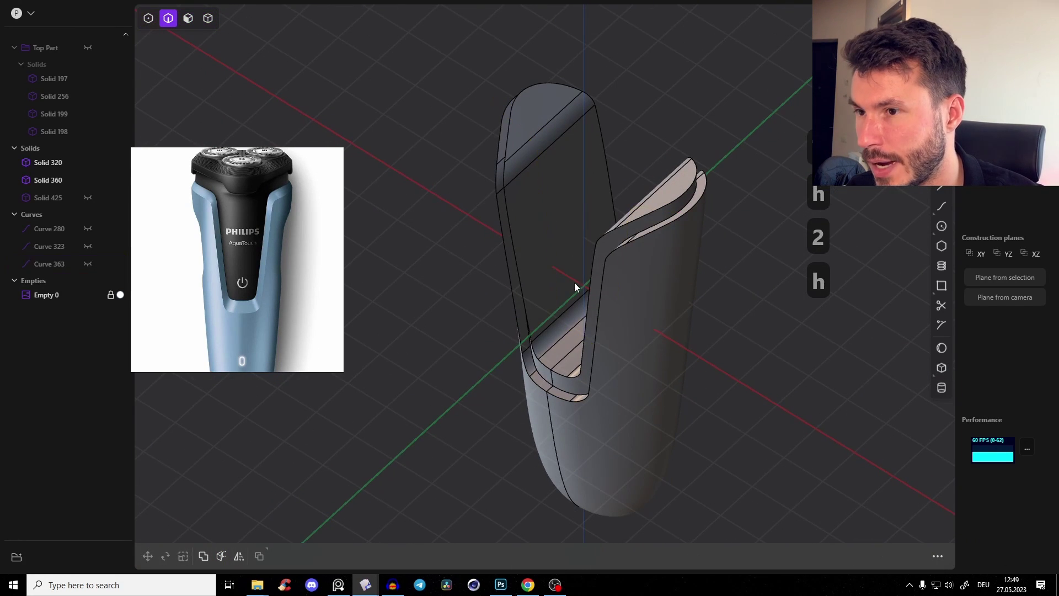
# Step: Pick the bottom edge of the outer shell's front cut-out for the Fillet command and hide the reference image
pyautogui.scroll(8, 568, 243)
pyautogui.keyDown('shift'); pyautogui.moveTo(548, 296); pyautogui.dragTo(602, 278, button='middle'); pyautogui.keyUp('shift')
pyautogui.scroll(5, 573, 369)
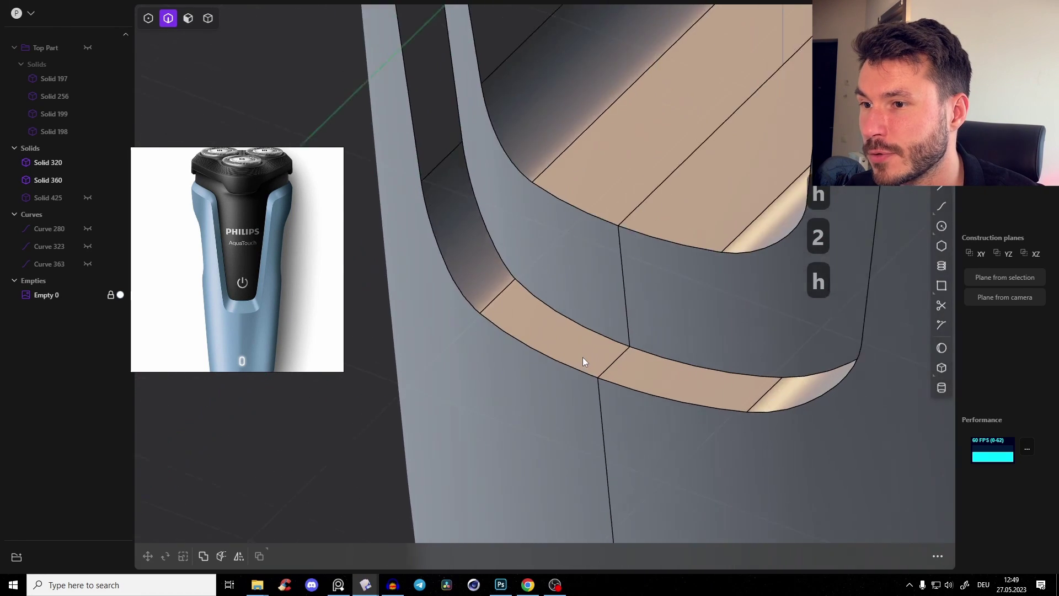
pyautogui.scroll(-6, 590, 378)
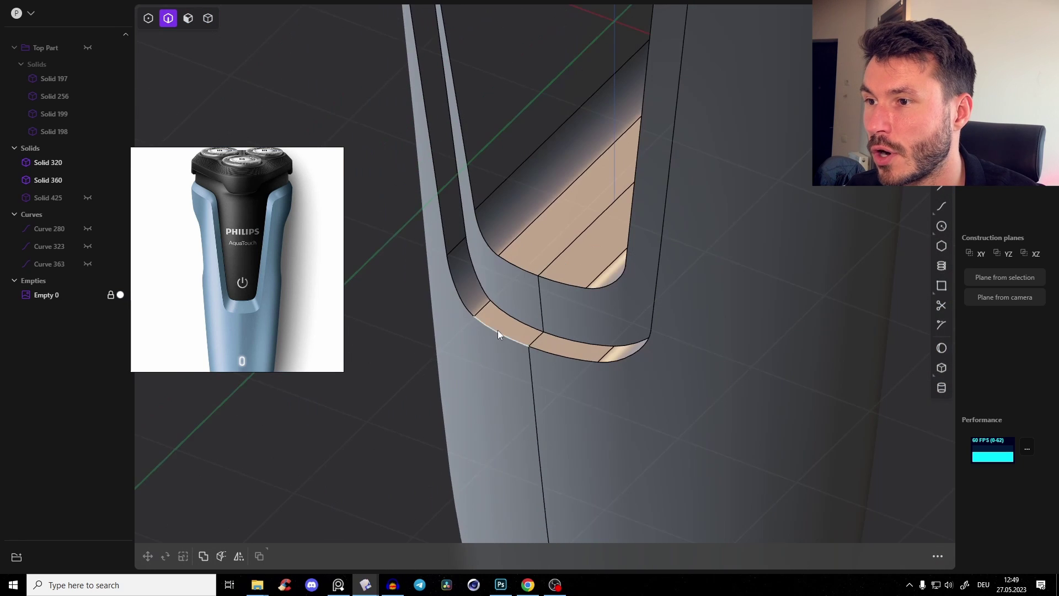
pyautogui.click(497, 332)
pyautogui.press('f')
pyautogui.moveTo(497, 330); pyautogui.dragTo(557, 292, button='middle')
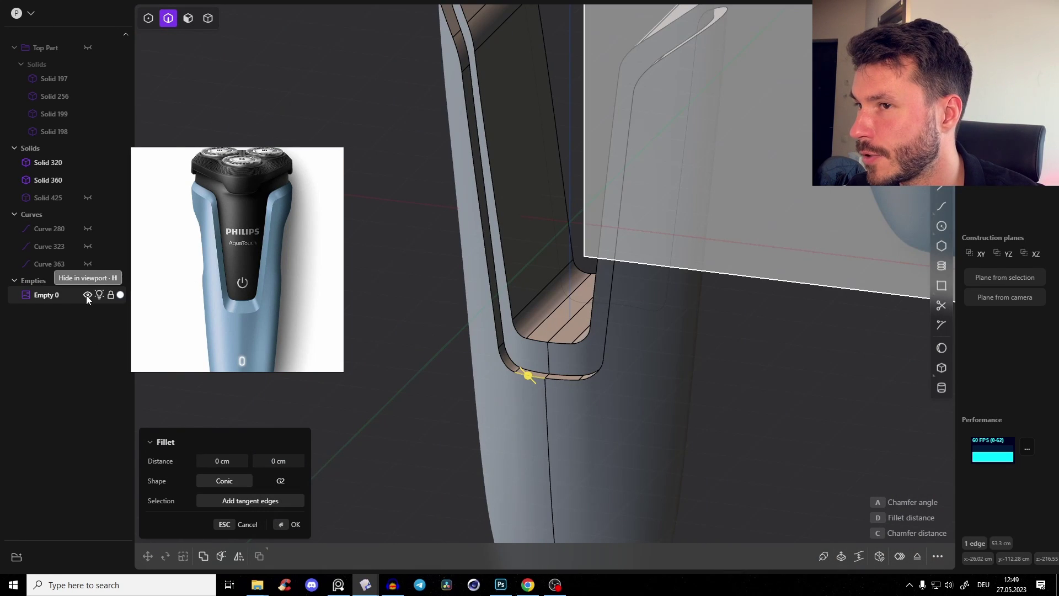
pyautogui.click(88, 295)
pyautogui.moveTo(445, 262); pyautogui.dragTo(552, 343, button='middle')
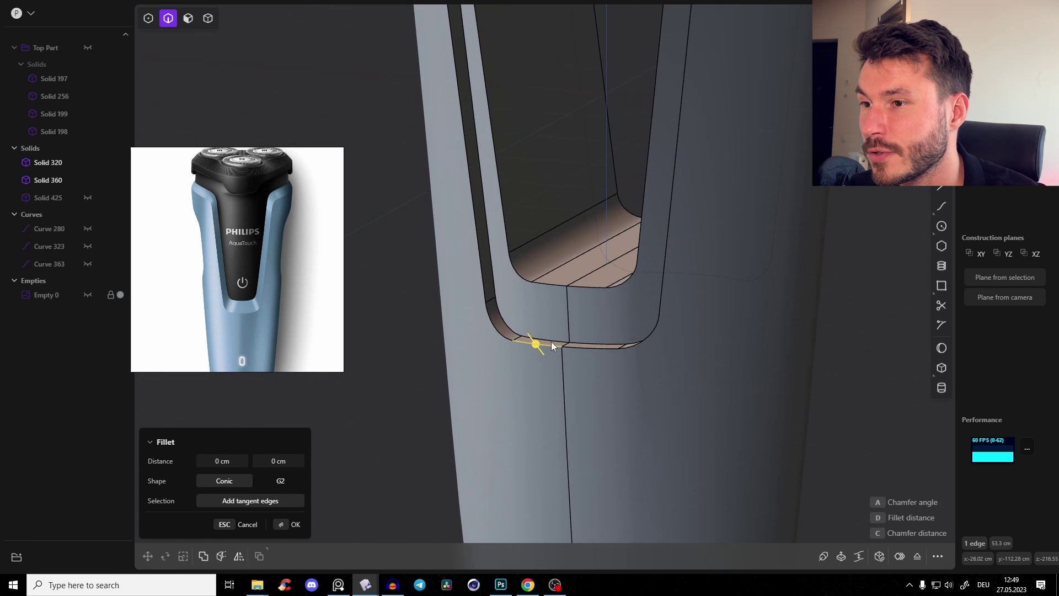
# Step: Add the front cut-out's outer side edge, adjoining bottom edge and tiny edge at the centre seam to the selection
pyautogui.click(475, 282)
pyautogui.moveTo(475, 282); pyautogui.dragTo(487, 366, button='middle')
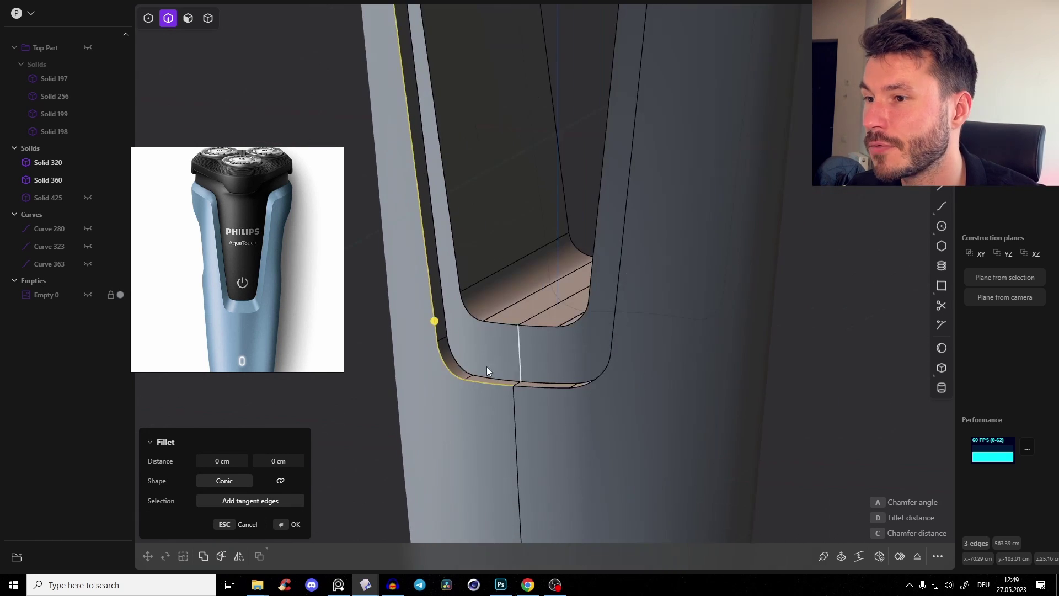
pyautogui.scroll(10, 531, 395)
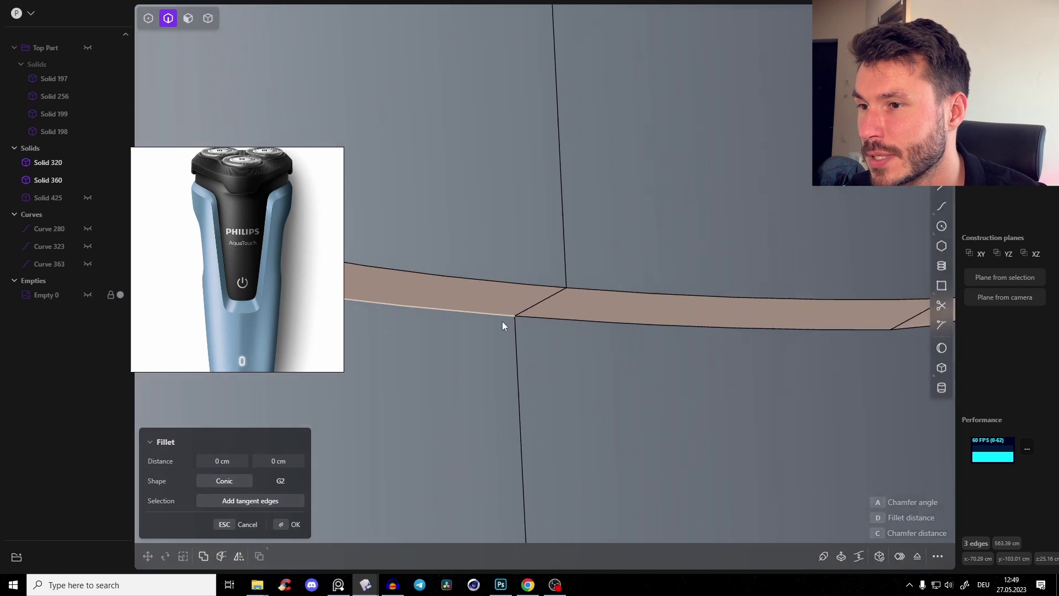
pyautogui.scroll(5, 531, 320)
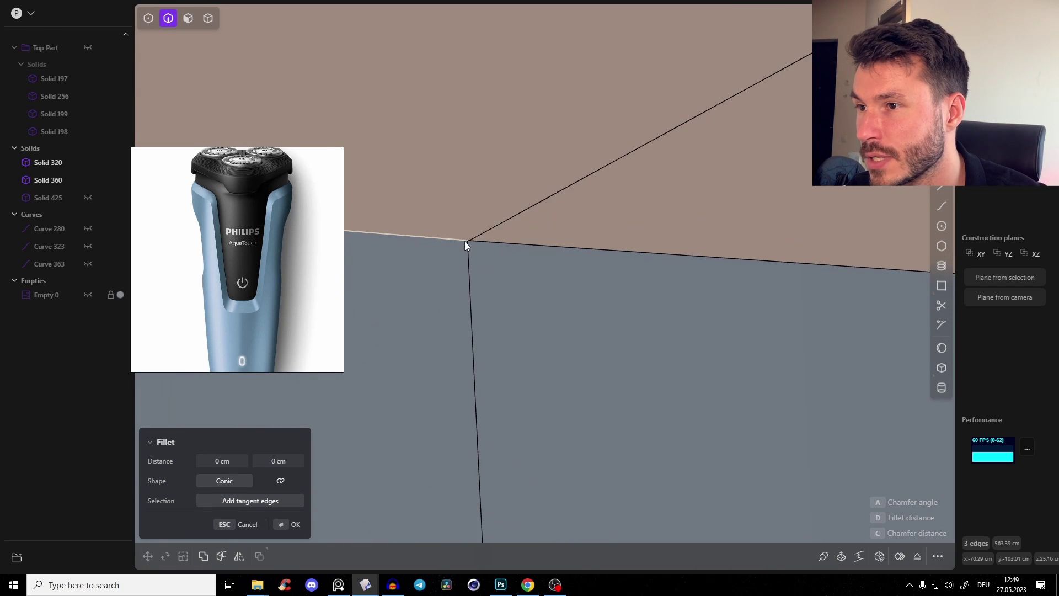
pyautogui.click(478, 243)
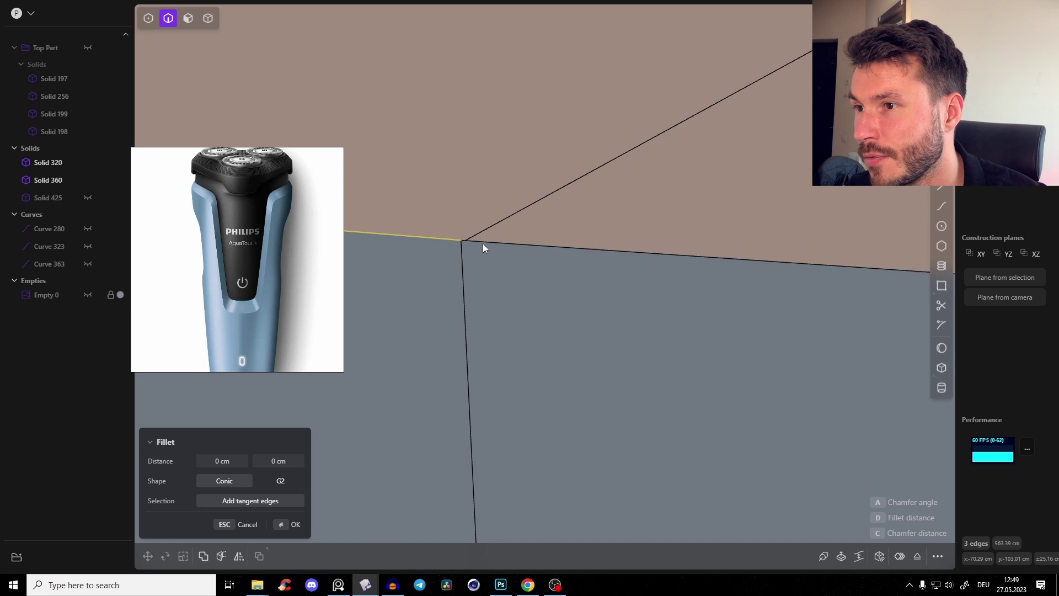
pyautogui.keyDown('shift'); pyautogui.moveTo(484, 257); pyautogui.dragTo(600, 314, button='middle'); pyautogui.keyUp('shift')
pyautogui.scroll(3, 588, 302)
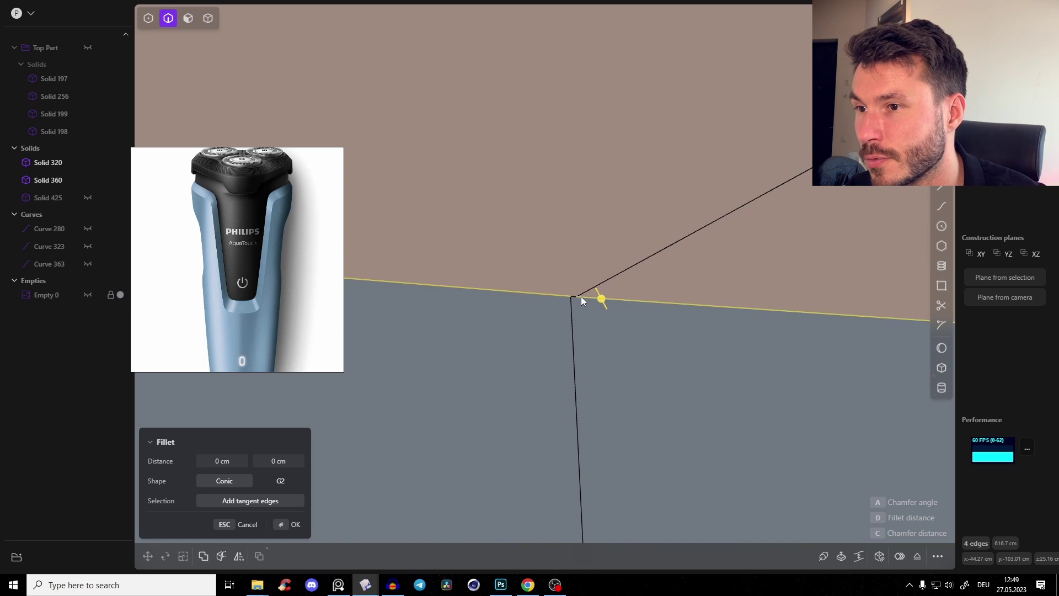
pyautogui.click(574, 296)
pyautogui.scroll(-3, 616, 292)
pyautogui.scroll(-10, 616, 293)
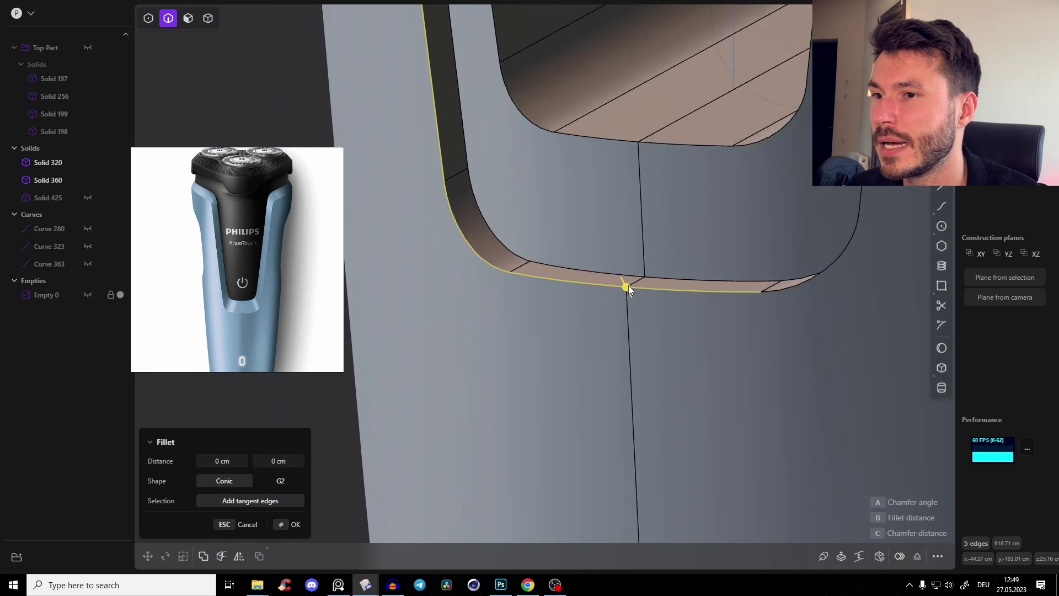
# Step: Add the front cut-out's remaining outer rim edges and the first rear cut-out edges to the selection
pyautogui.keyDown('shift'); pyautogui.moveTo(711, 262); pyautogui.dragTo(650, 323, button='middle'); pyautogui.keyUp('shift')
pyautogui.click(535, 249)
pyautogui.click(559, 174)
pyautogui.keyDown('shift'); pyautogui.moveTo(612, 179); pyautogui.dragTo(620, 280, button='middle'); pyautogui.keyUp('shift')
pyautogui.scroll(-5, 607, 348)
pyautogui.click(607, 166)
pyautogui.click(637, 356)
pyautogui.click(637, 356)
pyautogui.keyDown('shift'); pyautogui.moveTo(638, 355); pyautogui.dragTo(588, 258, button='middle'); pyautogui.keyUp('shift')
pyautogui.click(575, 320)
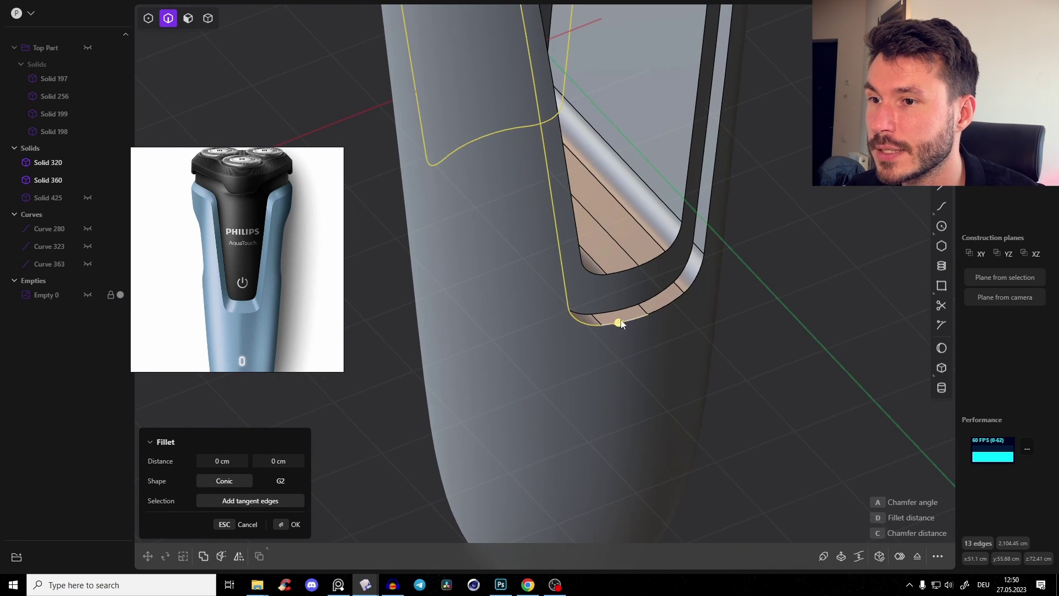
# Step: Add the rear cut-out's outer bottom edges up to and including the tiny seam edge to the selection
pyautogui.scroll(3, 623, 320)
pyautogui.click(636, 316)
pyautogui.scroll(10, 637, 316)
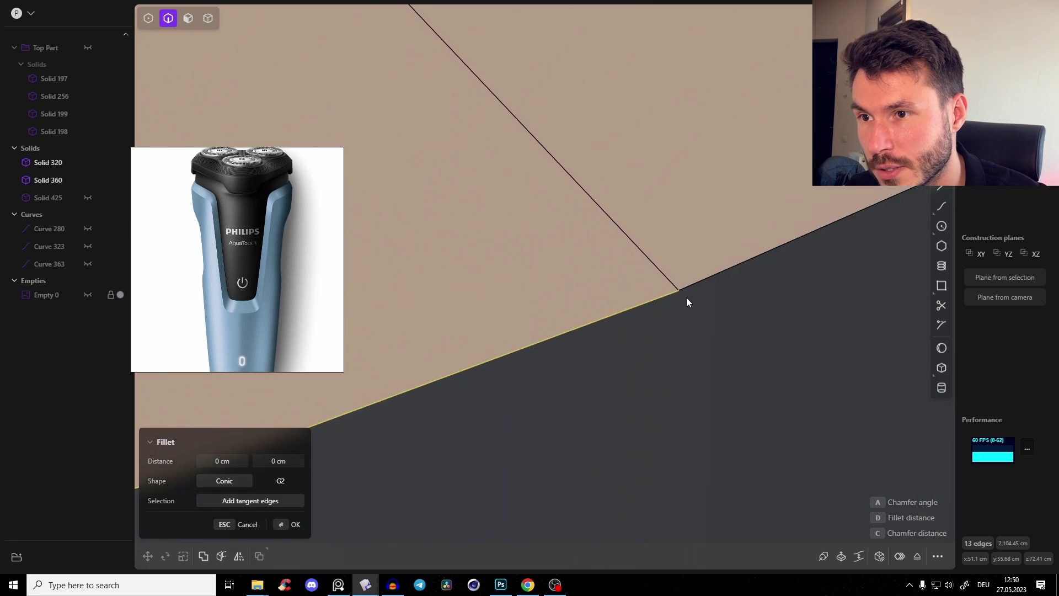
pyautogui.click(672, 260)
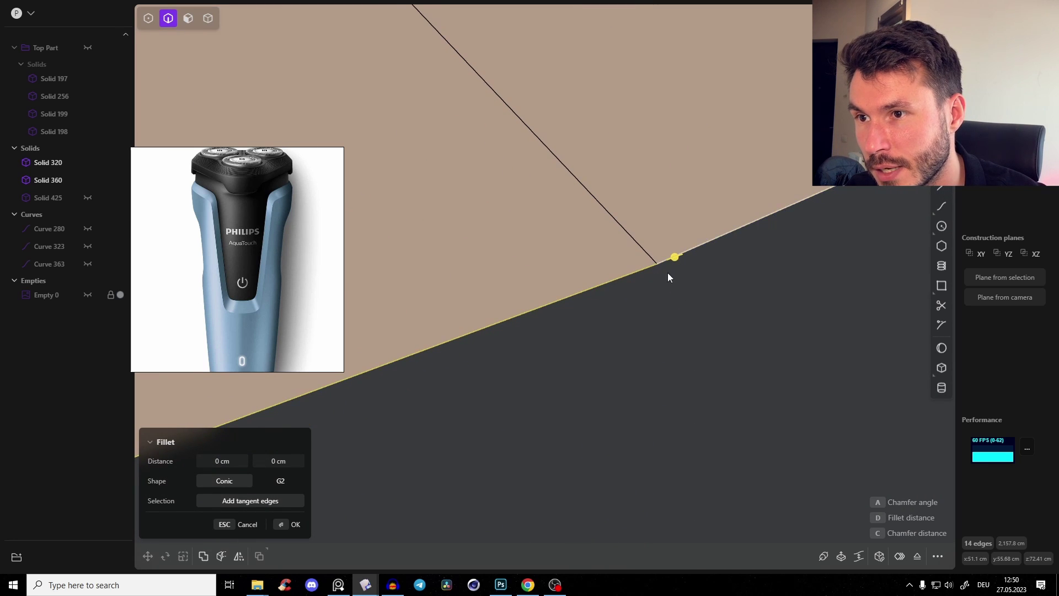
pyautogui.scroll(-8, 727, 270)
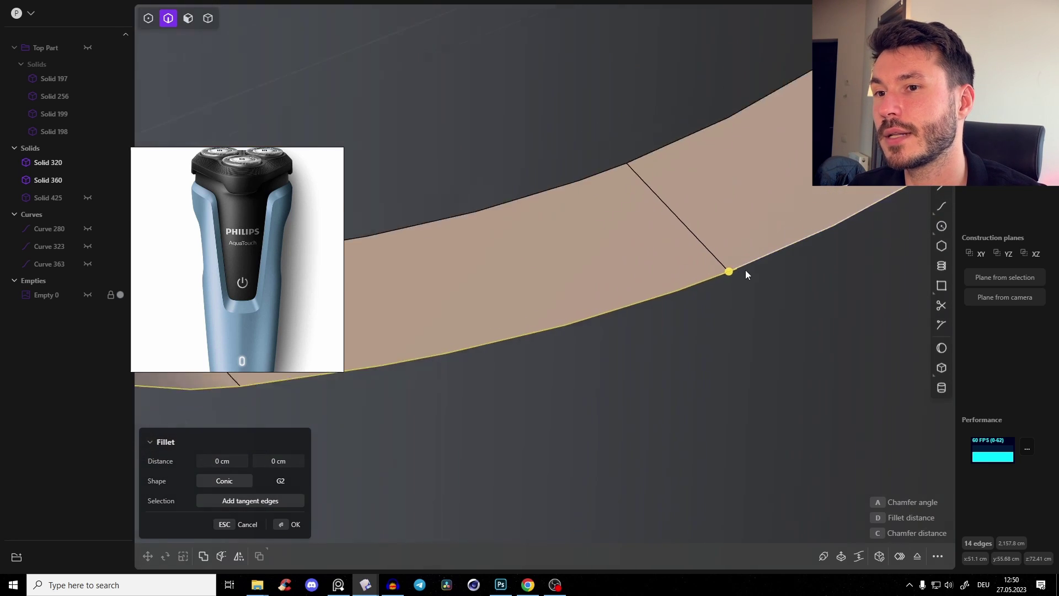
# Step: Complete the edge selection around the outer shell's rear cut-out and duplicate the whole rim as a separate curve
pyautogui.scroll(-3, 765, 259)
pyautogui.keyDown('shift'); pyautogui.moveTo(765, 259); pyautogui.dragTo(684, 304, button='middle'); pyautogui.keyUp('shift')
pyautogui.click(625, 327)
pyautogui.click(664, 222)
pyautogui.keyDown('shift'); pyautogui.moveTo(678, 177); pyautogui.dragTo(647, 360, button='middle'); pyautogui.keyUp('shift')
pyautogui.click(687, 229)
pyautogui.moveTo(715, 149); pyautogui.dragTo(723, 292, button='middle')
pyautogui.click(723, 292)
pyautogui.click(777, 284)
pyautogui.moveTo(759, 322); pyautogui.dragTo(673, 302, button='middle')
pyautogui.press('d')
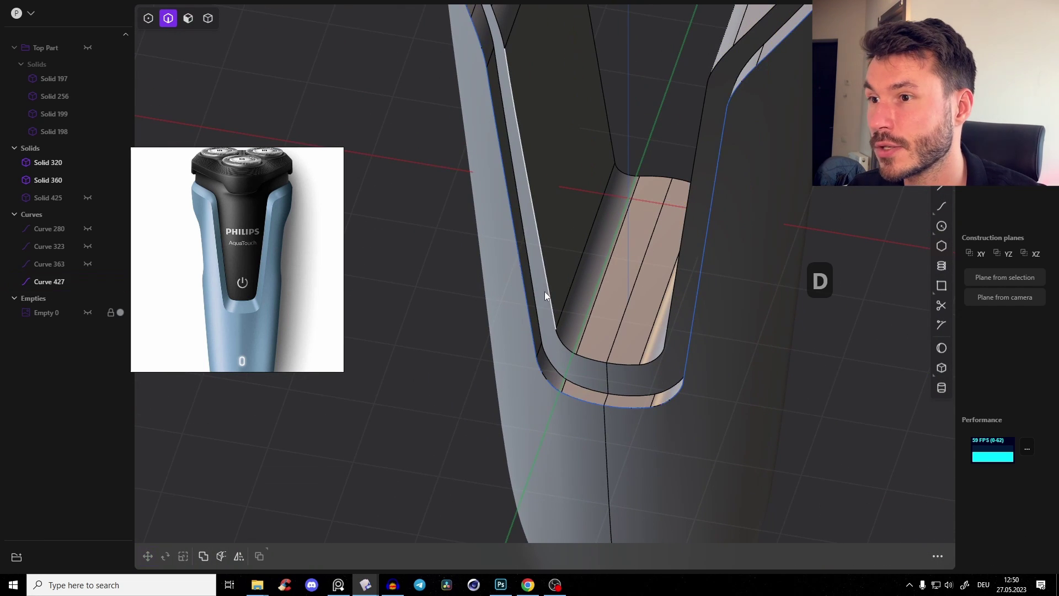
# Step: Select the side and bottom edges of the inner body's opening rim for the Fillet command
pyautogui.moveTo(527, 291); pyautogui.dragTo(448, 335, button='middle')
pyautogui.click(448, 335)
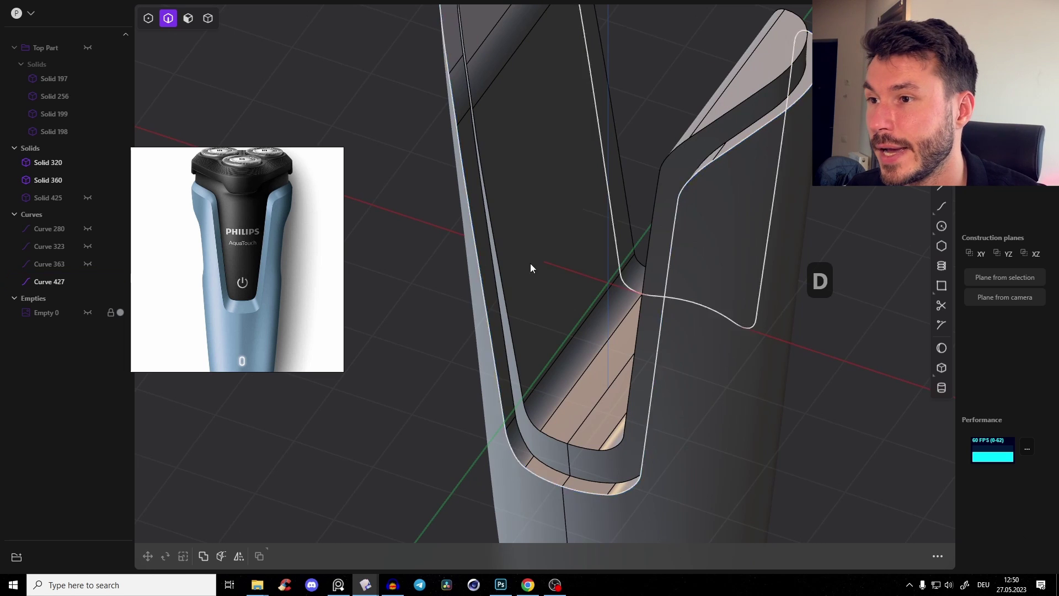
pyautogui.press('2')
pyautogui.click(494, 242)
pyautogui.moveTo(494, 243)
pyautogui.mouseDown(button='middle')
pyautogui.moveTo(499, 141)
pyautogui.moveTo(501, 251)
pyautogui.mouseUp(button='middle')
pyautogui.keyDown('shift'); pyautogui.click(538, 425); pyautogui.keyUp('shift')
pyautogui.click(554, 434)
pyautogui.click(468, 77)
pyautogui.moveTo(491, 87); pyautogui.dragTo(556, 211, button='middle')
# Step: Add the remaining bottom edges and the tiny seam edge of the inner body's opening rim, and duplicate the rim as a separate curve
pyautogui.click(509, 236)
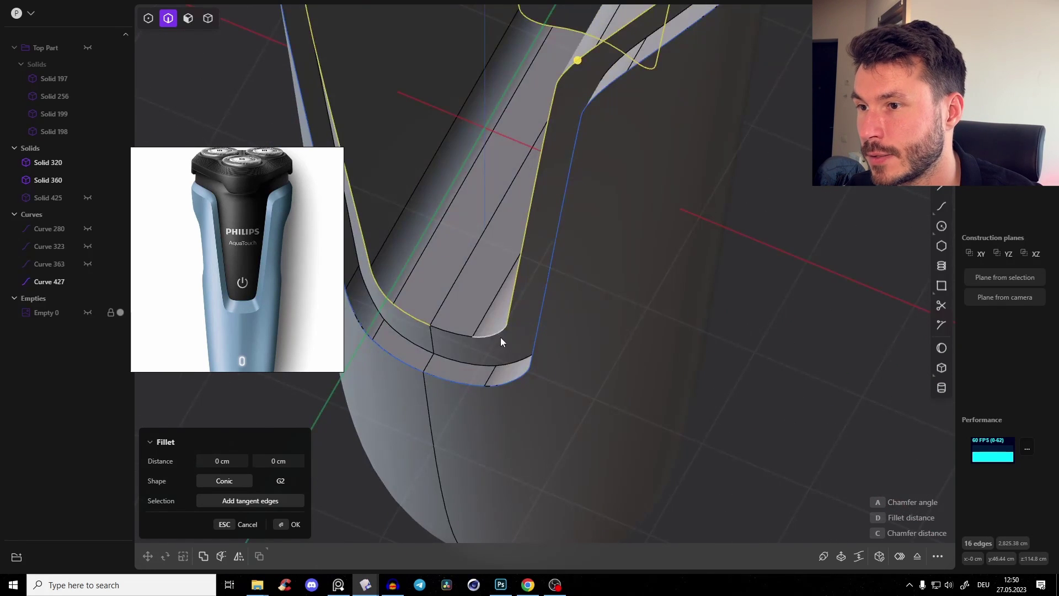
pyautogui.click(500, 335)
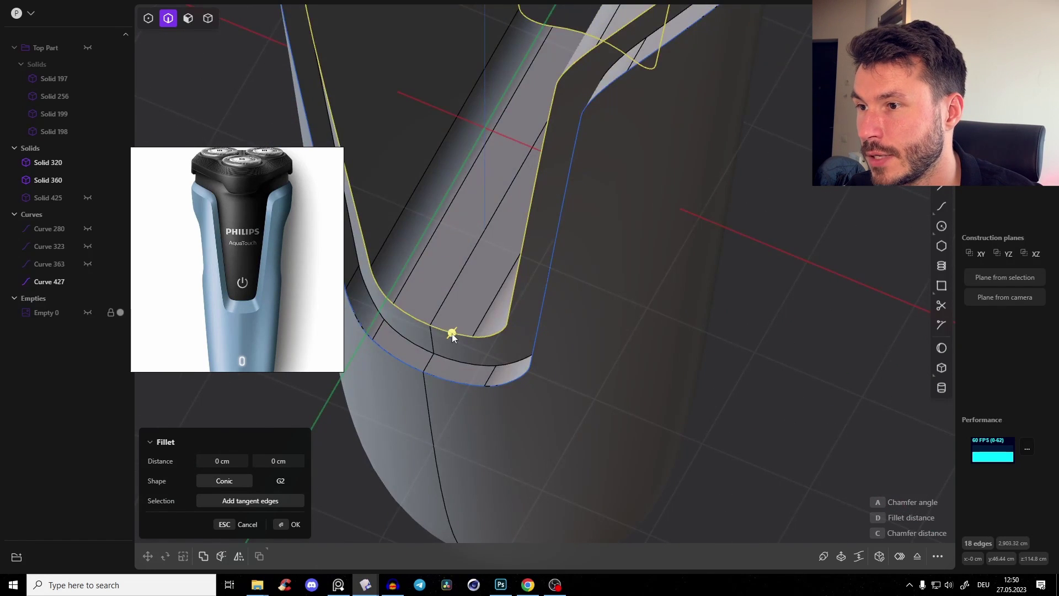
pyautogui.click(451, 333)
pyautogui.scroll(3, 446, 316)
pyautogui.scroll(8, 444, 312)
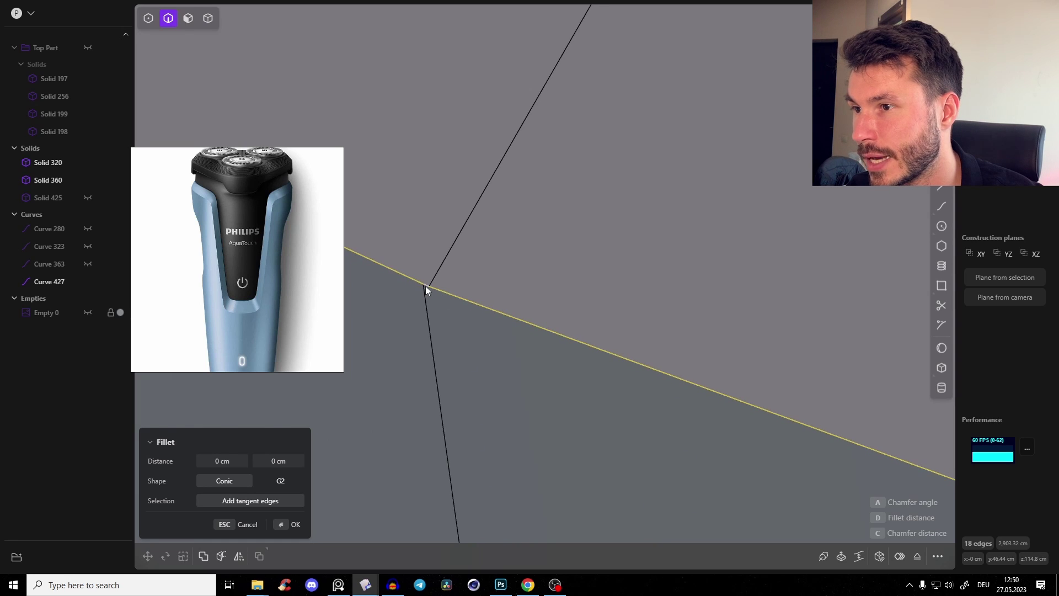
pyautogui.click(425, 286)
pyautogui.scroll(-10, 514, 323)
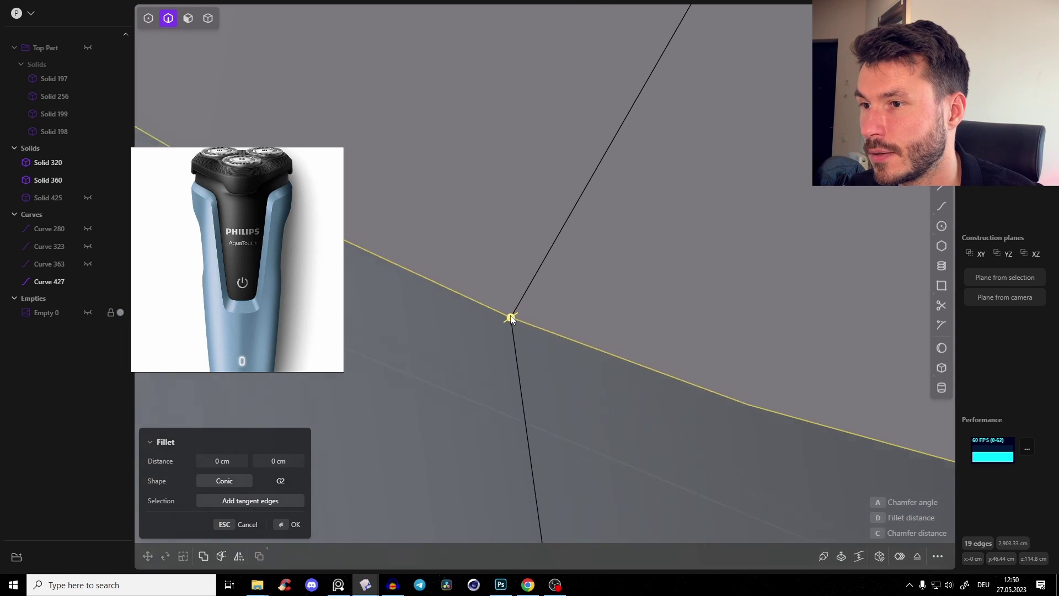
pyautogui.scroll(-8, 507, 315)
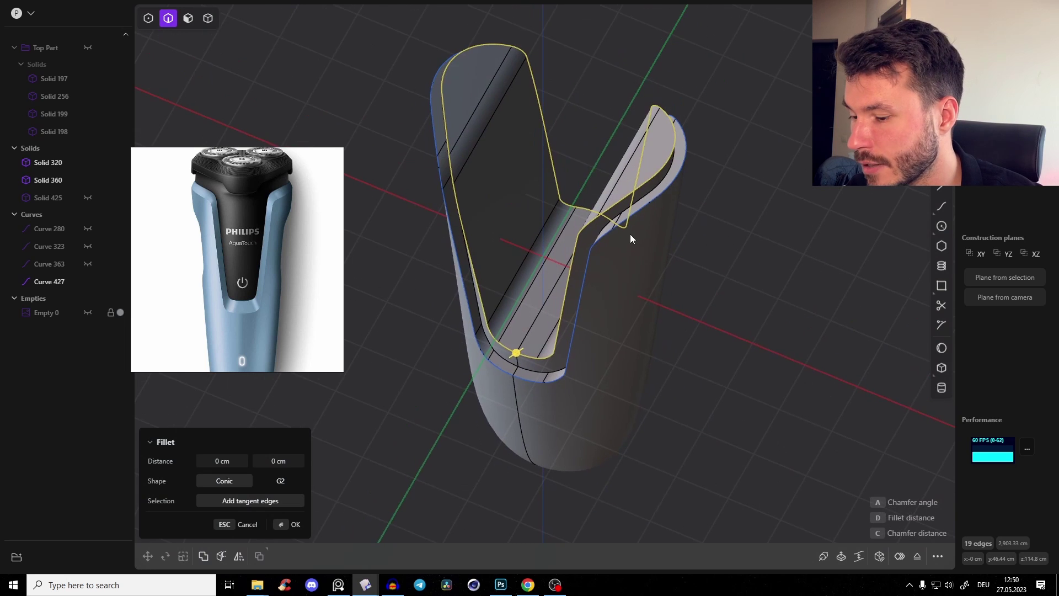
pyautogui.hotkey('shift', 'd')
pyautogui.keyDown('shift'); pyautogui.moveTo(630, 234); pyautogui.dragTo(656, 148, button='middle'); pyautogui.keyUp('shift')
pyautogui.rightClick(657, 148)
pyautogui.click(535, 255)
pyautogui.click(537, 257)
pyautogui.press('i')
pyautogui.moveTo(584, 241); pyautogui.dragTo(506, 238, button='middle')
pyautogui.hotkey('ctrl', 'z')
pyautogui.press('Tab')
pyautogui.press('Tab')
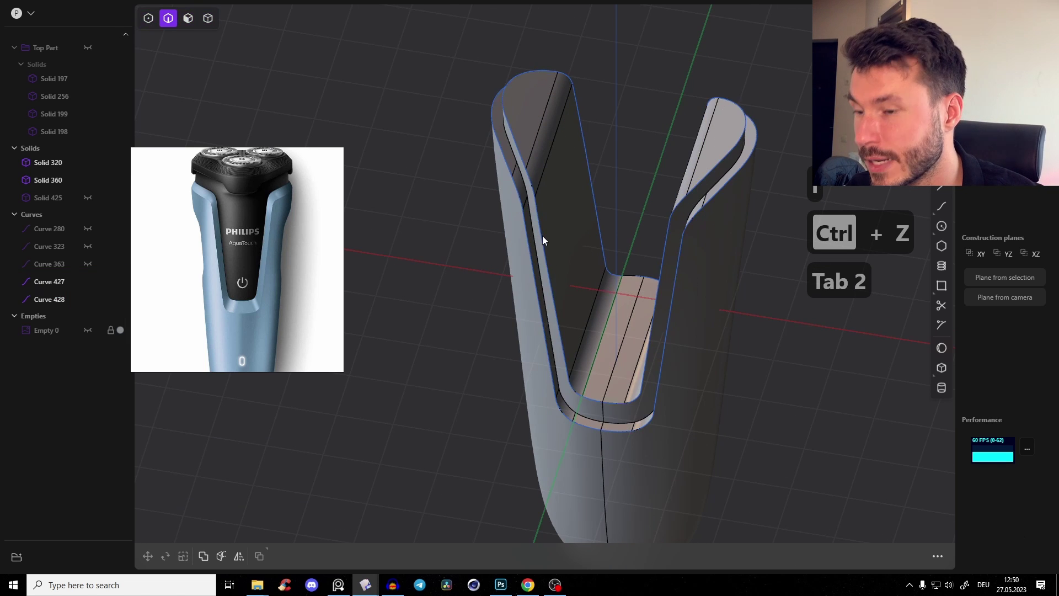
# Step: Hide both extracted rim curves
pyautogui.press('h')
pyautogui.press('h')
pyautogui.moveTo(538, 264); pyautogui.dragTo(551, 111, button='middle')
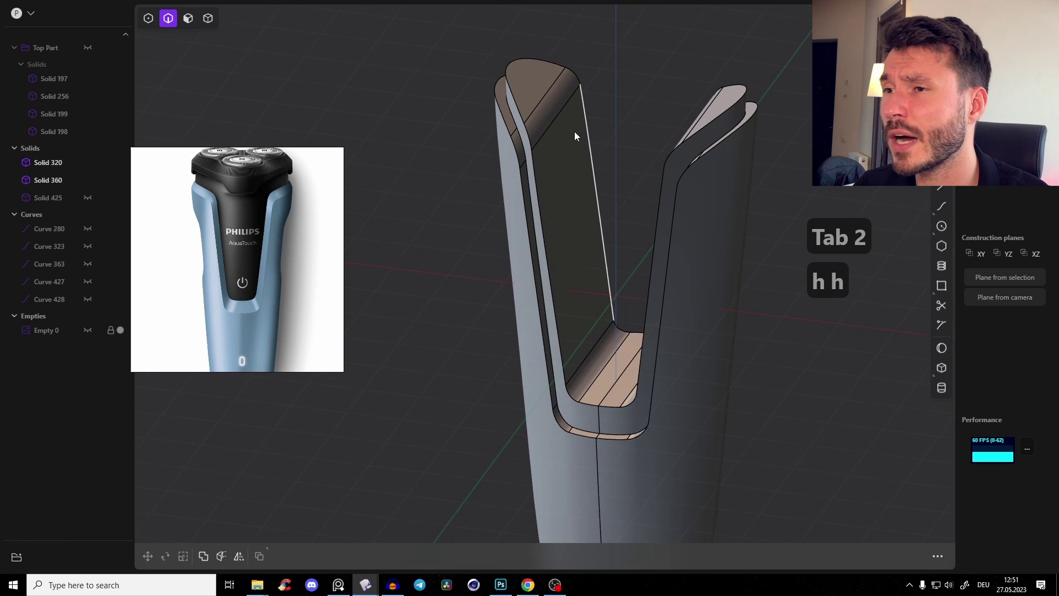
# Step: Select all faces lining the inner body's U-shaped opening and duplicate them as a separate sheet
pyautogui.press('3')
pyautogui.click(536, 84)
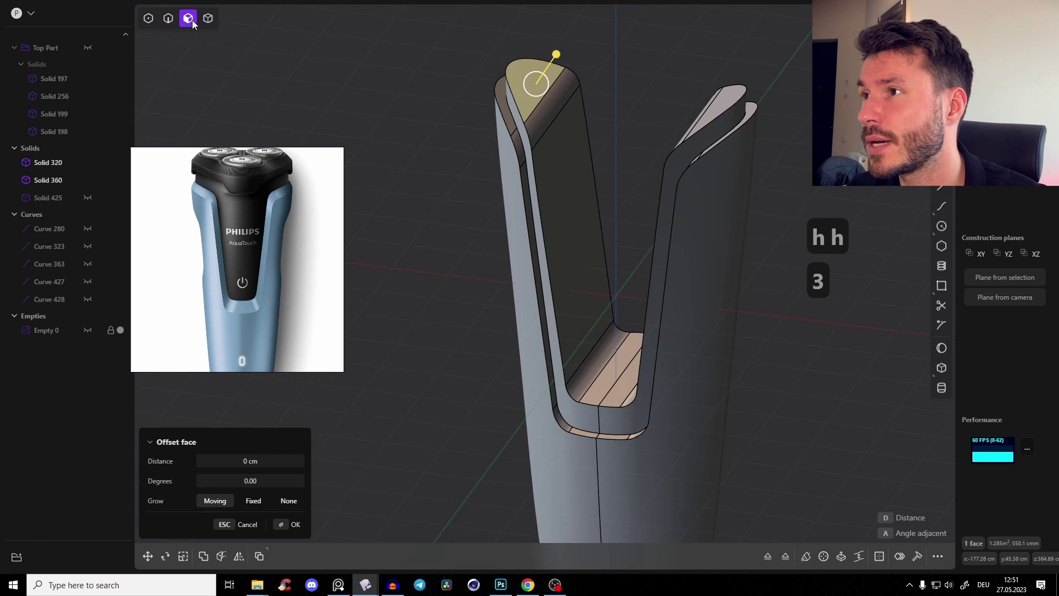
pyautogui.keyDown('shift'); pyautogui.click(548, 113); pyautogui.keyUp('shift')
pyautogui.moveTo(617, 385); pyautogui.dragTo(564, 299, button='middle')
pyautogui.keyDown('shift'); pyautogui.click(566, 300); pyautogui.keyUp('shift')
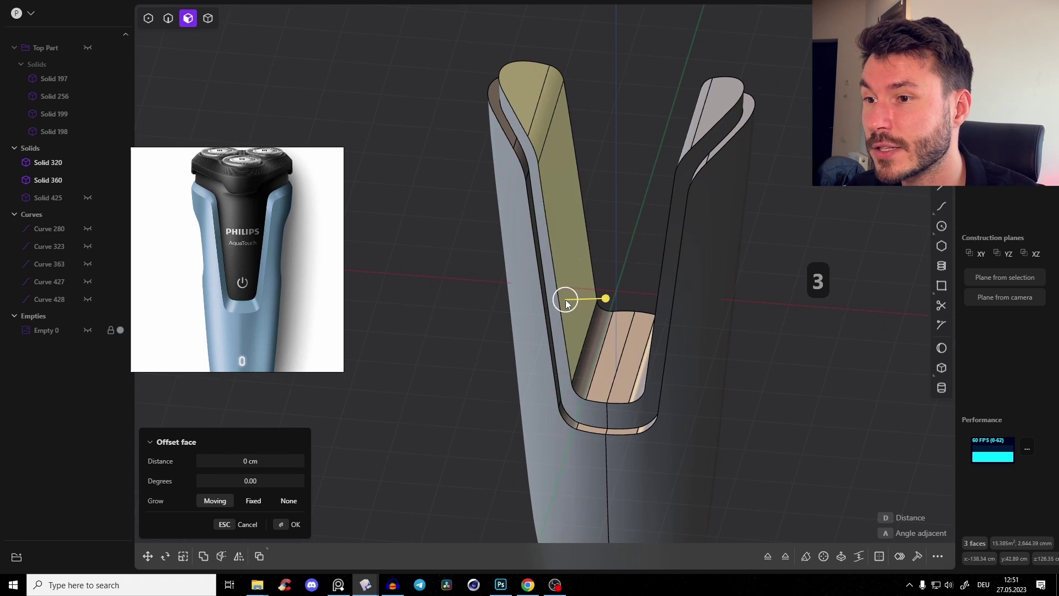
pyautogui.click(599, 346)
pyautogui.moveTo(598, 346); pyautogui.dragTo(633, 364, button='middle')
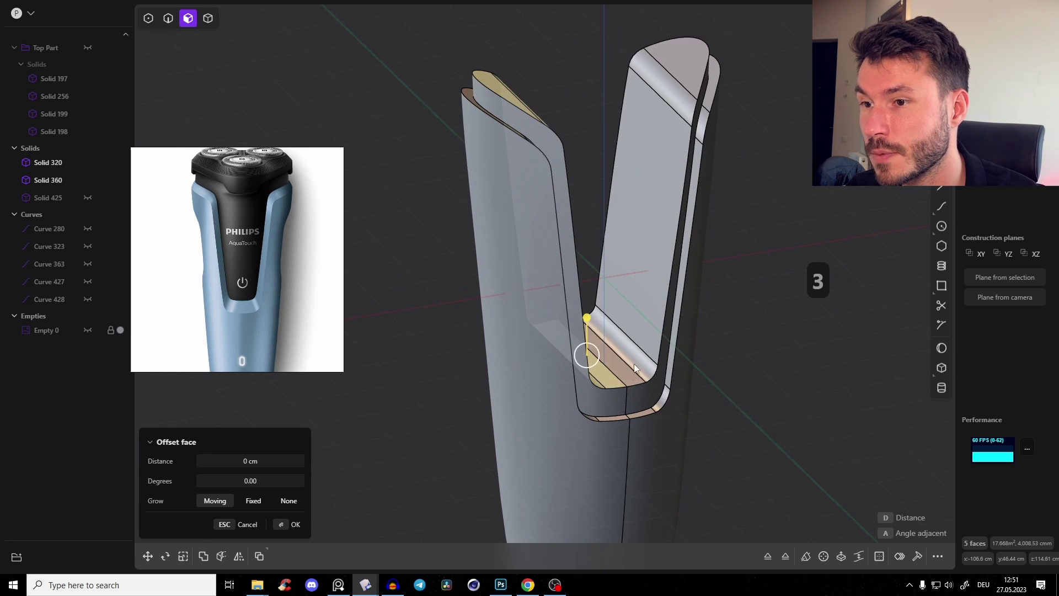
pyautogui.click(643, 262)
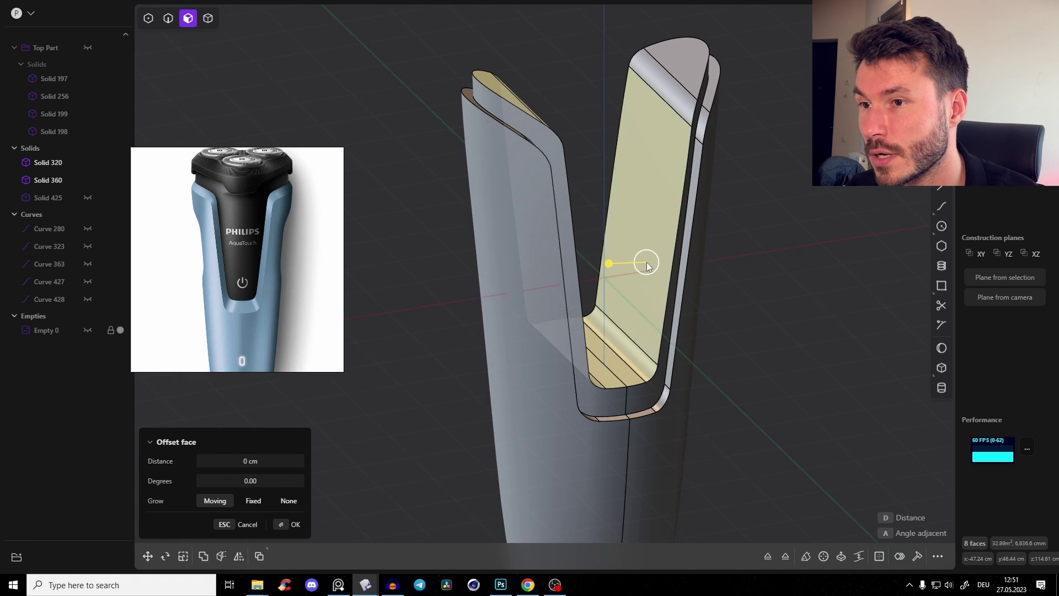
pyautogui.click(681, 66)
pyautogui.moveTo(632, 104); pyautogui.dragTo(549, 146, button='middle')
pyautogui.hotkey('ctrl', 'd')
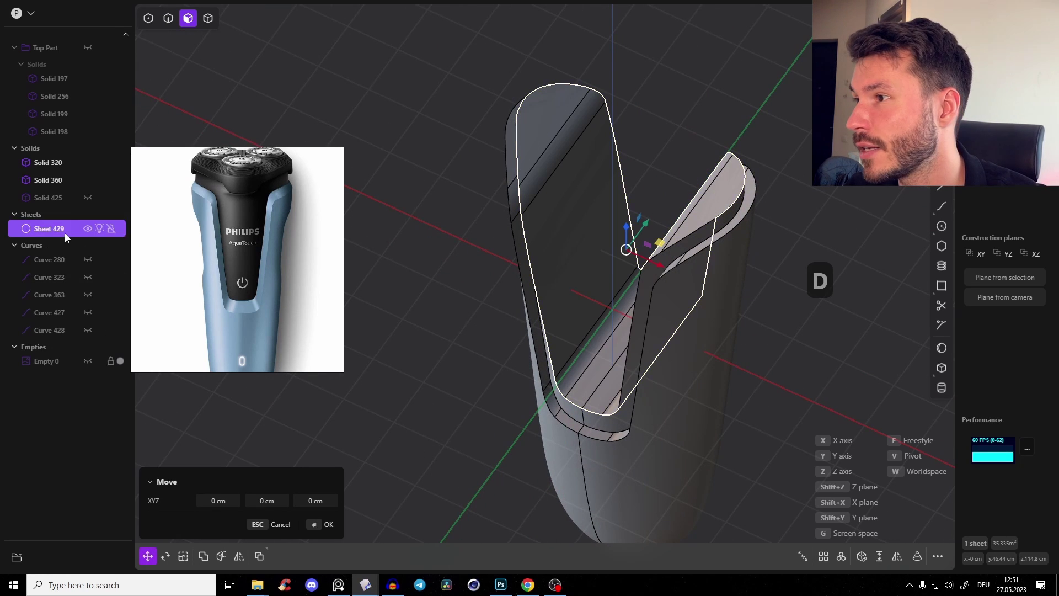
# Step: Hide the duplicated sheet and the inner body, leaving only the outer grip shell in view
pyautogui.click(90, 226)
pyautogui.press('Tab')
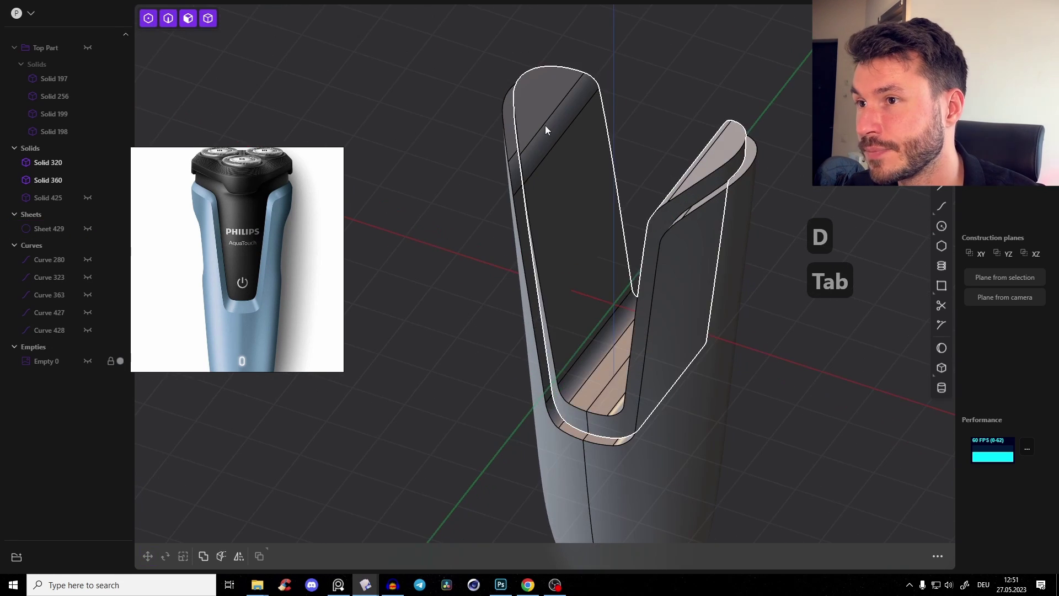
pyautogui.click(550, 139)
pyautogui.moveTo(624, 144); pyautogui.dragTo(662, 122, button='middle')
pyautogui.press('h')
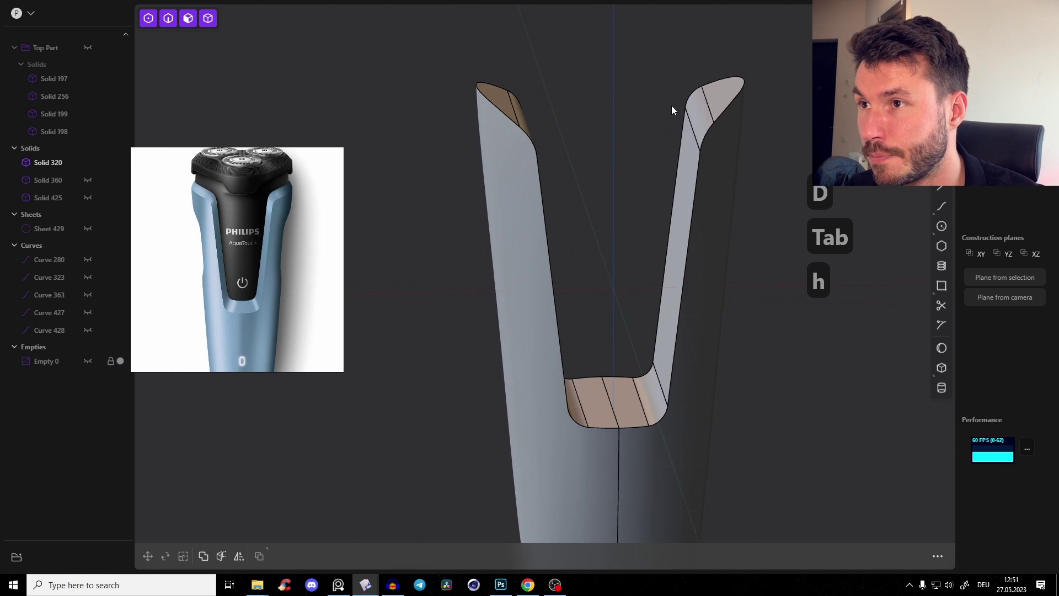
pyautogui.moveTo(547, 64); pyautogui.dragTo(548, 124, button='middle')
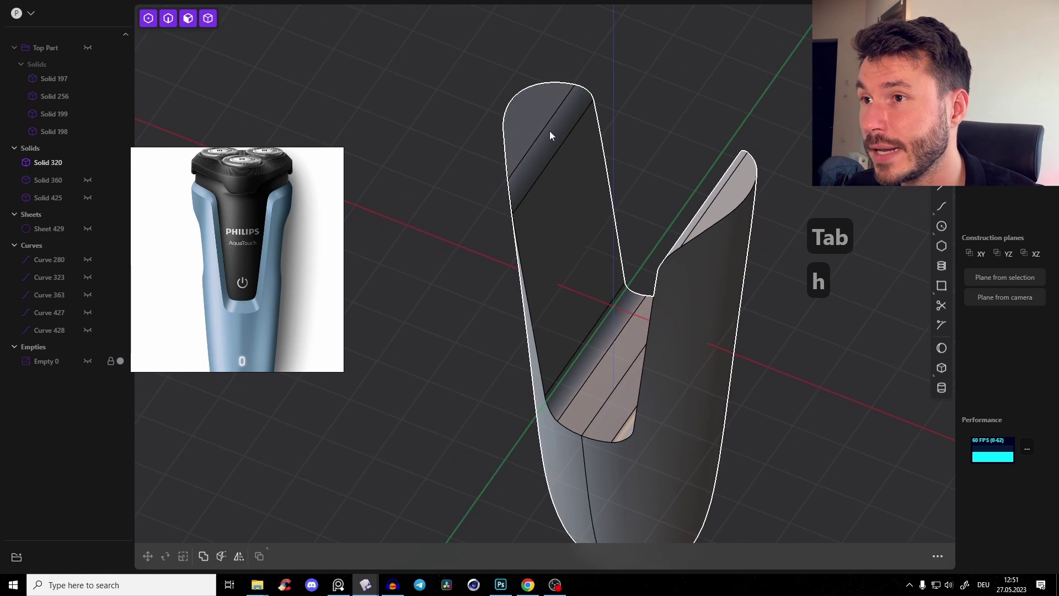
# Step: Delete all faces lining the outer grip shell's U-shaped opening
pyautogui.press('3')
pyautogui.click(524, 105)
pyautogui.keyDown('shift'); pyautogui.click(547, 148); pyautogui.keyUp('shift')
pyautogui.keyDown('shift'); pyautogui.click(571, 221); pyautogui.keyUp('shift')
pyautogui.keyDown('shift'); pyautogui.moveTo(573, 226); pyautogui.dragTo(518, 105, button='middle'); pyautogui.keyUp('shift')
pyautogui.keyDown('shift'); pyautogui.click(533, 243); pyautogui.keyUp('shift')
pyautogui.keyDown('shift'); pyautogui.click(551, 255); pyautogui.keyUp('shift')
pyautogui.keyDown('shift'); pyautogui.click(568, 275); pyautogui.keyUp('shift')
pyautogui.moveTo(570, 275); pyautogui.dragTo(673, 234, button='middle')
pyautogui.keyDown('shift'); pyautogui.click(518, 309); pyautogui.keyUp('shift')
pyautogui.keyDown('shift'); pyautogui.click(548, 157); pyautogui.keyUp('shift')
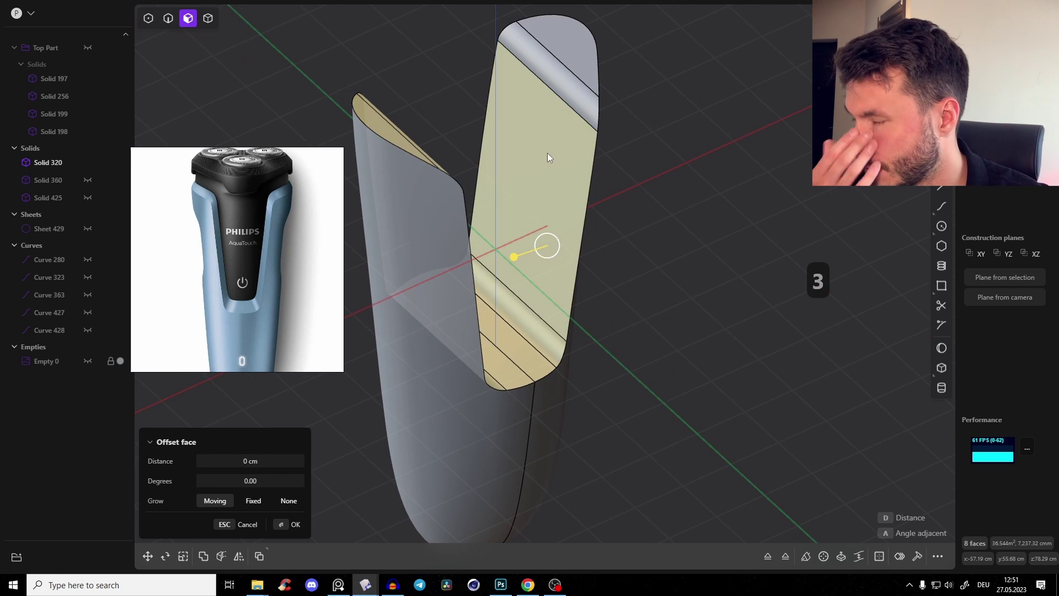
pyautogui.keyDown('shift'); pyautogui.click(551, 80); pyautogui.keyUp('shift')
pyautogui.moveTo(551, 80); pyautogui.dragTo(419, 111, button='middle')
pyautogui.press('x')
# Step: Show the two rim curves and the duplicated opening sheet again
pyautogui.click(88, 330)
pyautogui.click(88, 312)
pyautogui.keyDown('shift'); pyautogui.moveTo(482, 54); pyautogui.dragTo(538, 110, button='middle'); pyautogui.keyUp('shift')
pyautogui.click(88, 228)
# Step: Loft a surface between the inner and outer rim curves around the opening
pyautogui.press('2')
pyautogui.click(448, 103)
pyautogui.keyDown('shift'); pyautogui.click(422, 122); pyautogui.keyUp('shift')
pyautogui.moveTo(523, 75)
pyautogui.mouseDown(button='middle')
pyautogui.moveTo(461, 60)
pyautogui.moveTo(499, 6)
pyautogui.moveTo(535, 71)
pyautogui.mouseUp(button='middle')
pyautogui.press('l')
pyautogui.press('Tab')
pyautogui.moveTo(638, 299); pyautogui.dragTo(359, 281, button='middle')
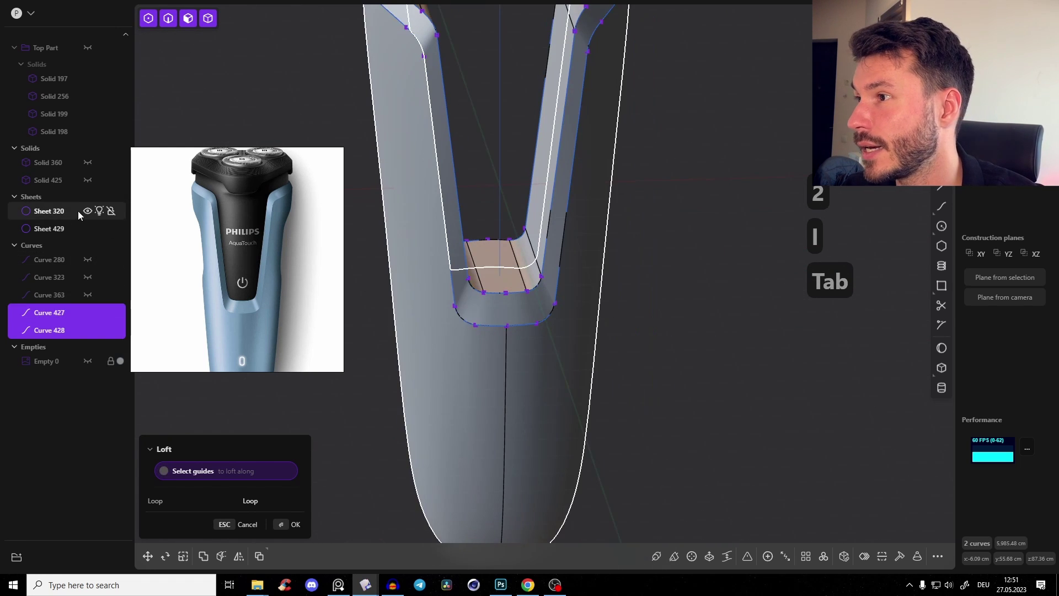
pyautogui.press('Return')
pyautogui.moveTo(690, 179); pyautogui.dragTo(574, 210, button='middle')
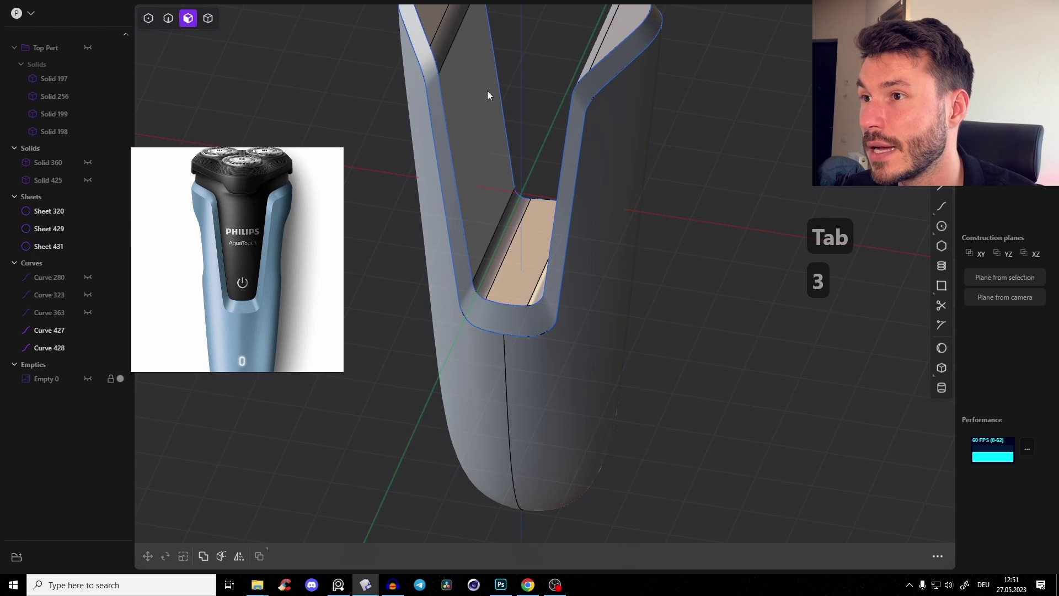
# Step: Join the opening sheet, the lofted rim surface and the outer shell sheet into one body
pyautogui.click(208, 18)
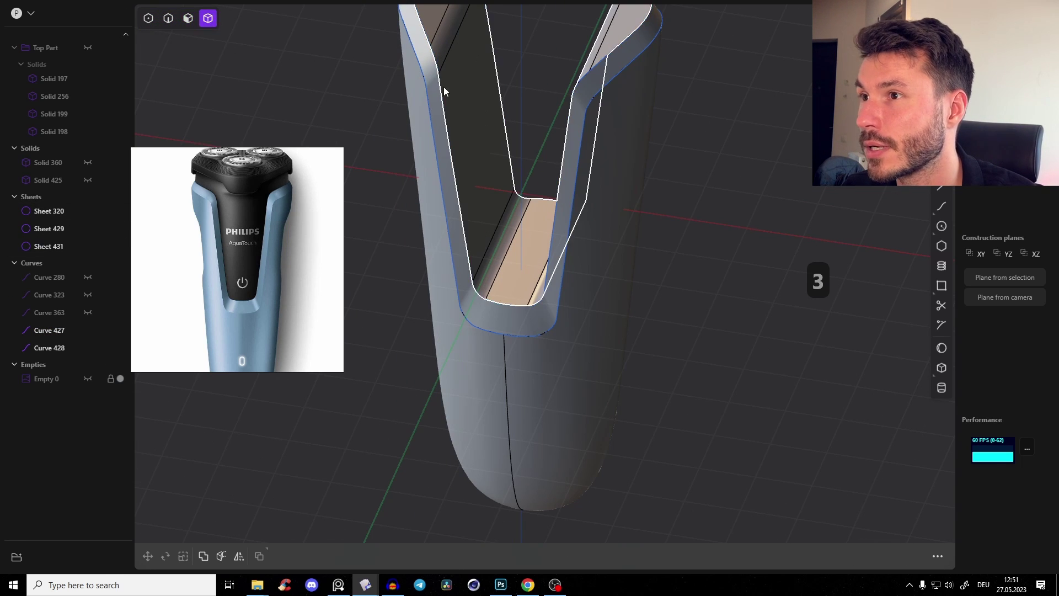
pyautogui.click(485, 81)
pyautogui.moveTo(485, 81); pyautogui.dragTo(452, 139, button='middle')
pyautogui.keyDown('shift'); pyautogui.click(453, 136); pyautogui.keyUp('shift')
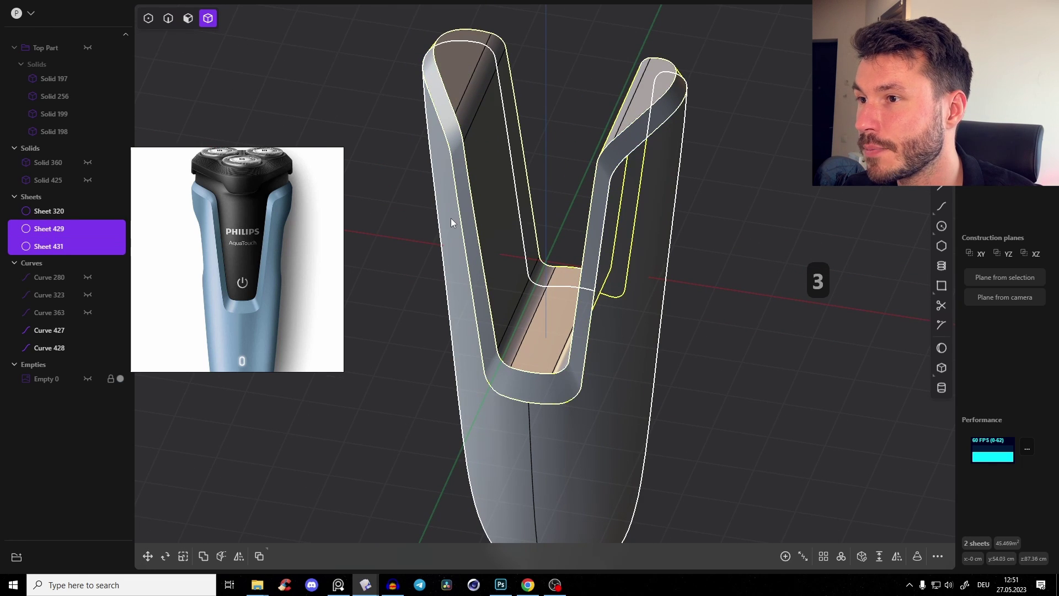
pyautogui.keyDown('shift'); pyautogui.click(451, 217); pyautogui.keyUp('shift')
pyautogui.press('j')
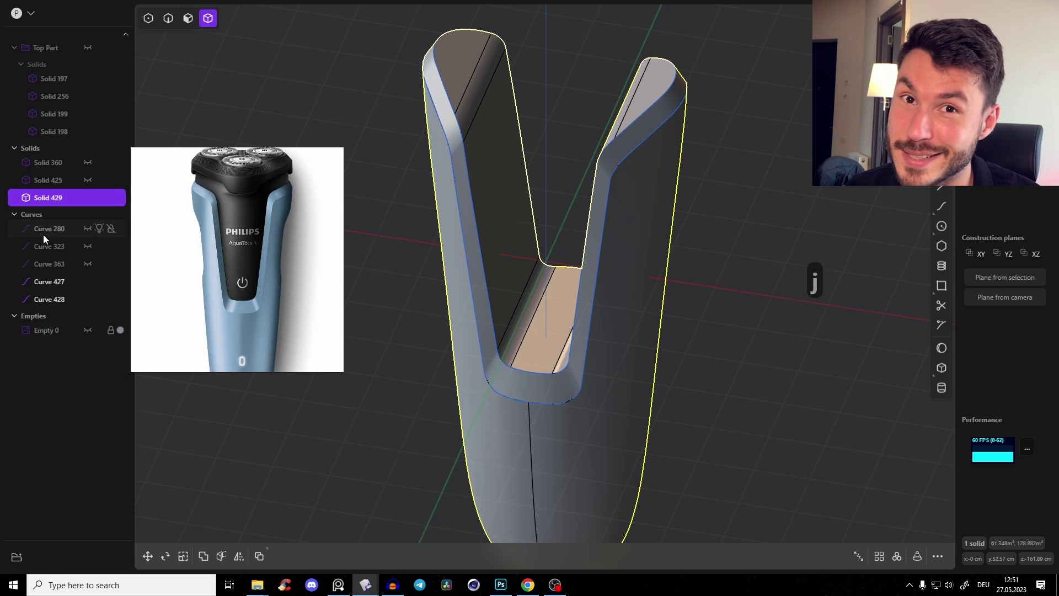
# Step: Delete the two rim curves used for the loft
pyautogui.press('2')
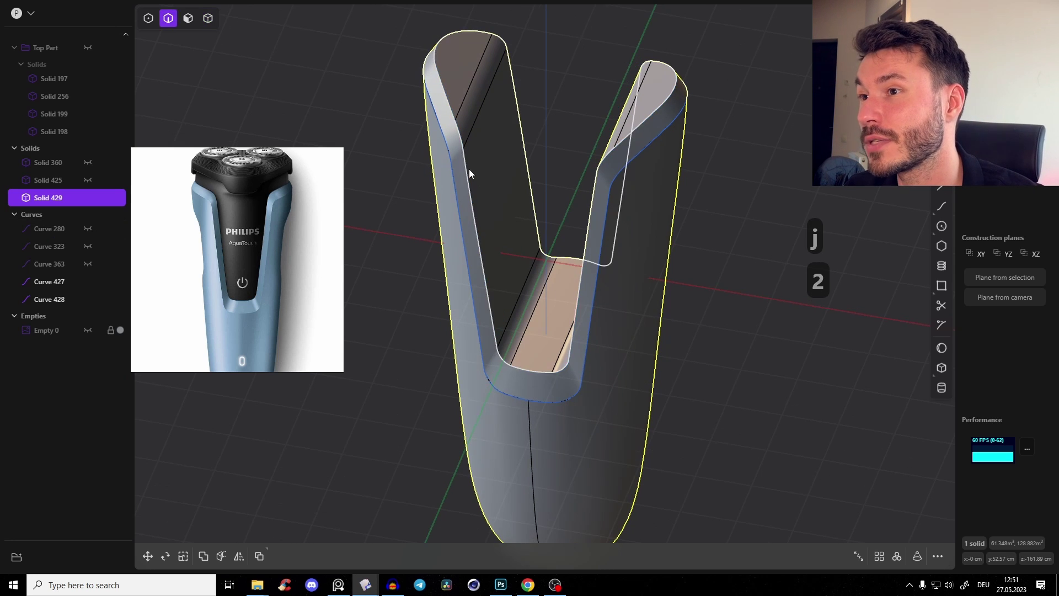
pyautogui.click(469, 170)
pyautogui.keyDown('shift'); pyautogui.click(459, 202); pyautogui.keyUp('shift')
pyautogui.moveTo(532, 146); pyautogui.dragTo(491, 124, button='middle')
pyautogui.press('x')
pyautogui.press('Tab')
# Step: Fillet the outer edge of the bevelled opening rim by about 2.86 cm
pyautogui.keyDown('shift'); pyautogui.moveTo(562, 373); pyautogui.dragTo(530, 343, button='middle'); pyautogui.keyUp('shift')
pyautogui.scroll(5, 549, 330)
pyautogui.scroll(3, 524, 339)
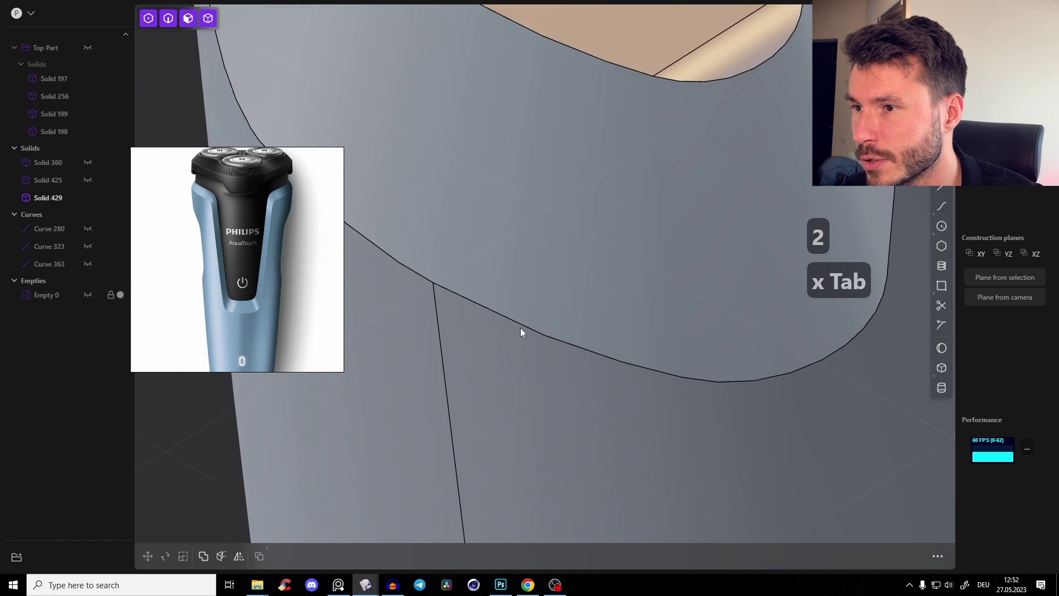
pyautogui.click(484, 309)
pyautogui.press('f')
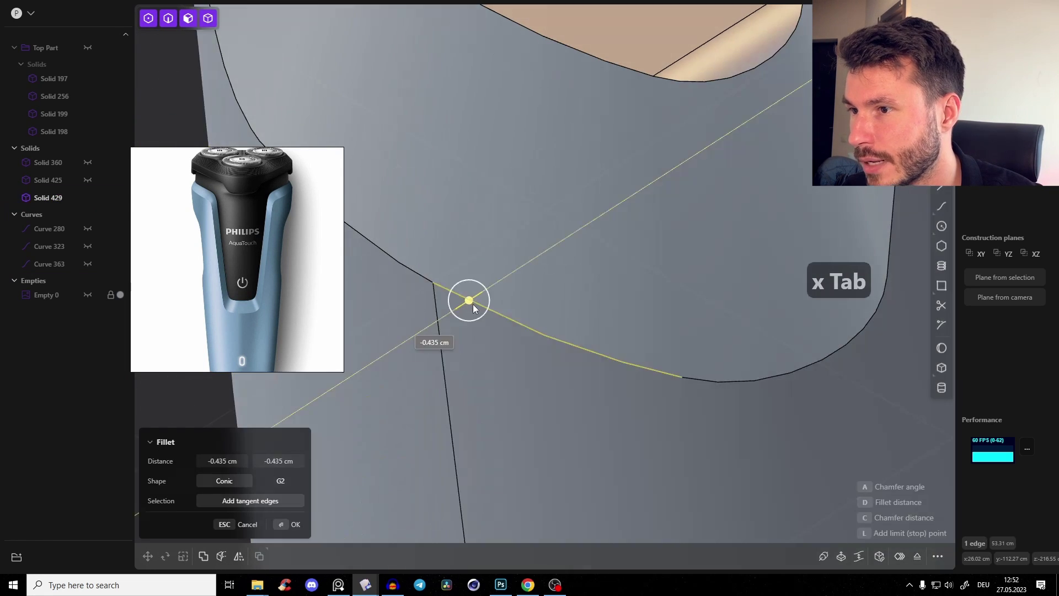
pyautogui.moveTo(474, 307); pyautogui.dragTo(457, 308)
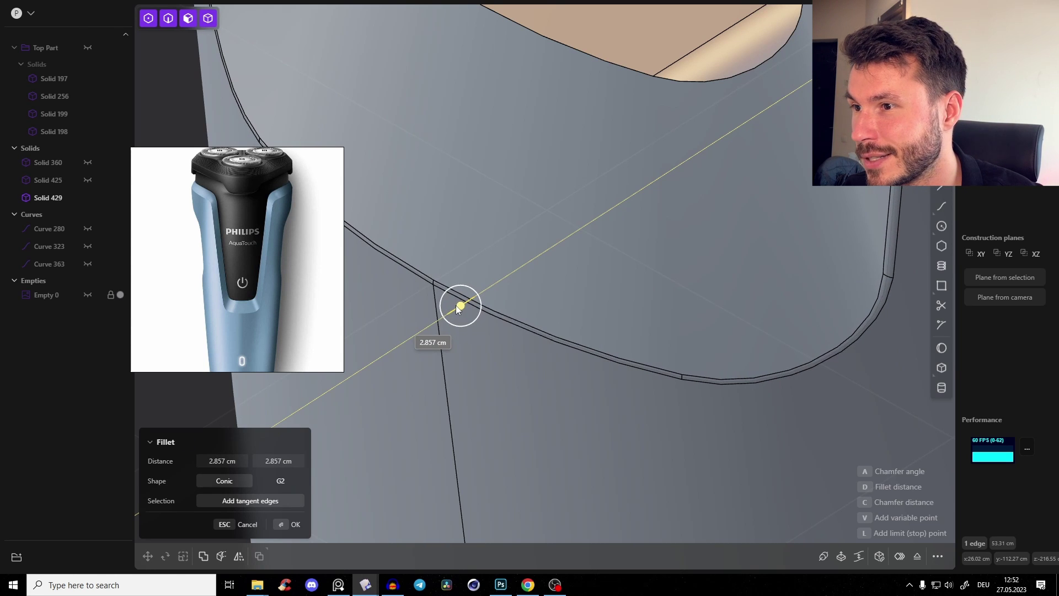
pyautogui.scroll(-5, 479, 300)
pyautogui.press('Return')
# Step: Fillet the inner edge of the bevelled opening rim by about 1.26 cm
pyautogui.moveTo(643, 156); pyautogui.dragTo(560, 379, button='middle')
pyautogui.moveTo(485, 402); pyautogui.dragTo(426, 356, button='middle')
pyautogui.press('2')
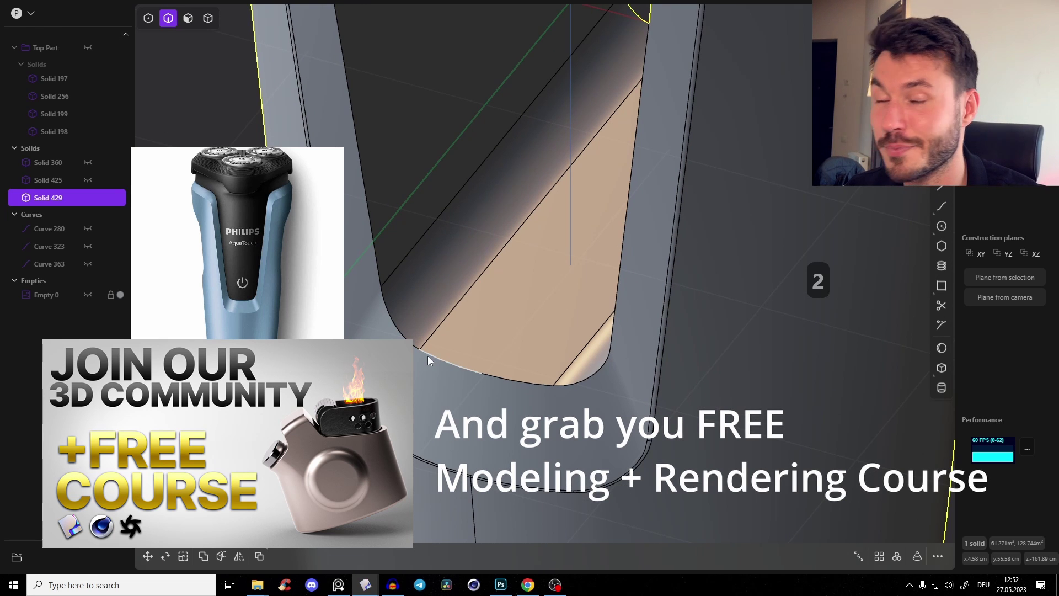
pyautogui.keyDown('shift'); pyautogui.moveTo(428, 355); pyautogui.dragTo(531, 312, button='middle'); pyautogui.keyUp('shift')
pyautogui.scroll(3, 532, 312)
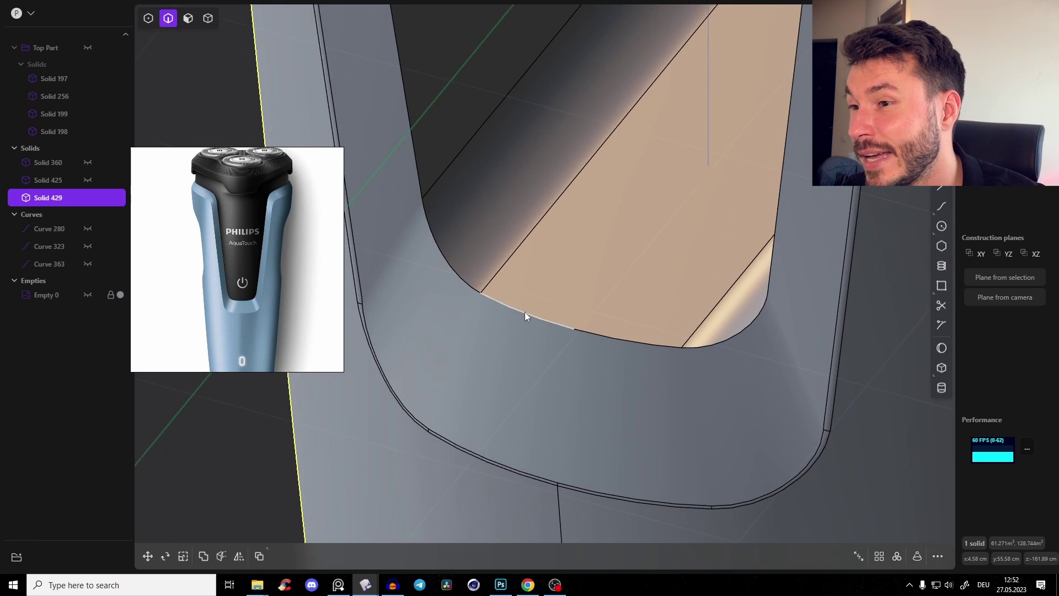
pyautogui.click(525, 312)
pyautogui.press('b')
pyautogui.scroll(5, 538, 319)
pyautogui.moveTo(491, 307)
pyautogui.mouseDown()
pyautogui.moveTo(482, 299)
pyautogui.moveTo(511, 300)
pyautogui.mouseUp()
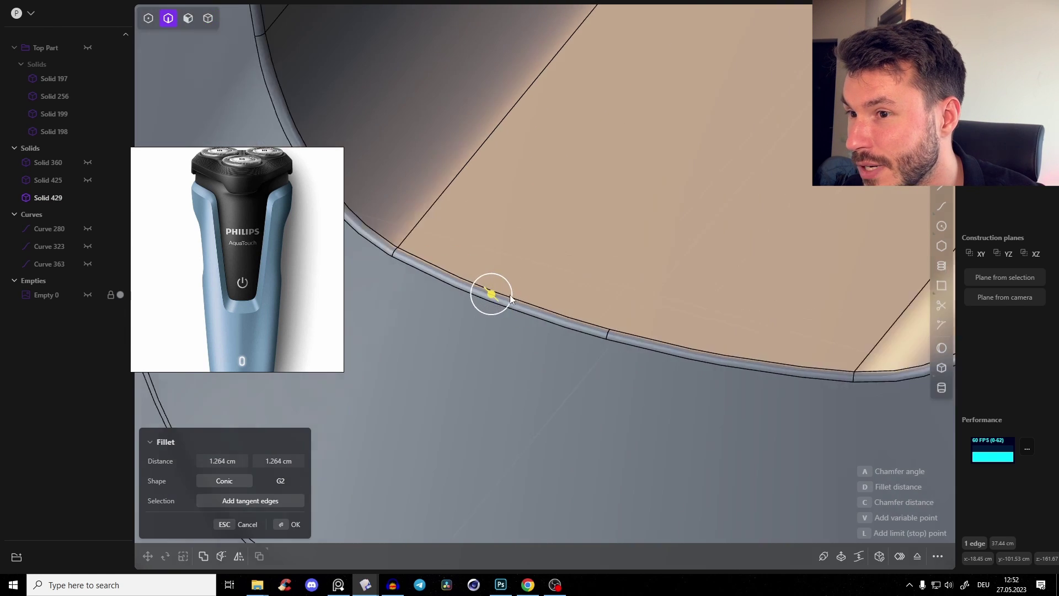
pyautogui.scroll(-5, 511, 299)
pyautogui.moveTo(510, 299); pyautogui.dragTo(709, 323, button='middle')
pyautogui.press('Return')
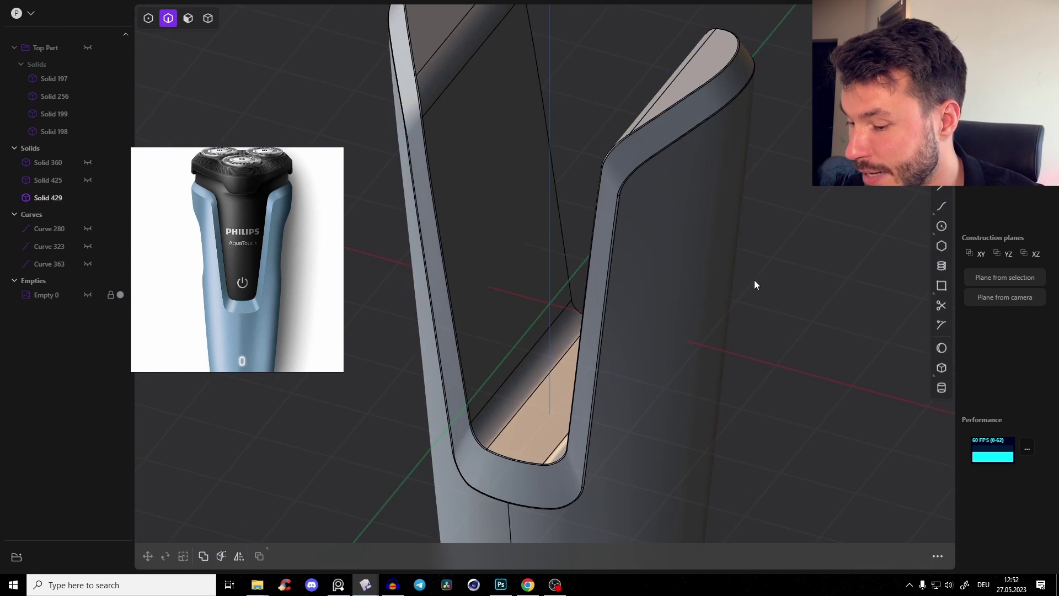
# Step: Unhide all objects and hide the two U-shaped cut-out guide curves
pyautogui.hotkey('alt', 'h')
pyautogui.keyDown('shift'); pyautogui.moveTo(612, 234); pyautogui.dragTo(636, 293, button='middle'); pyautogui.keyUp('shift')
pyautogui.scroll(-3, 636, 293)
pyautogui.click(689, 213)
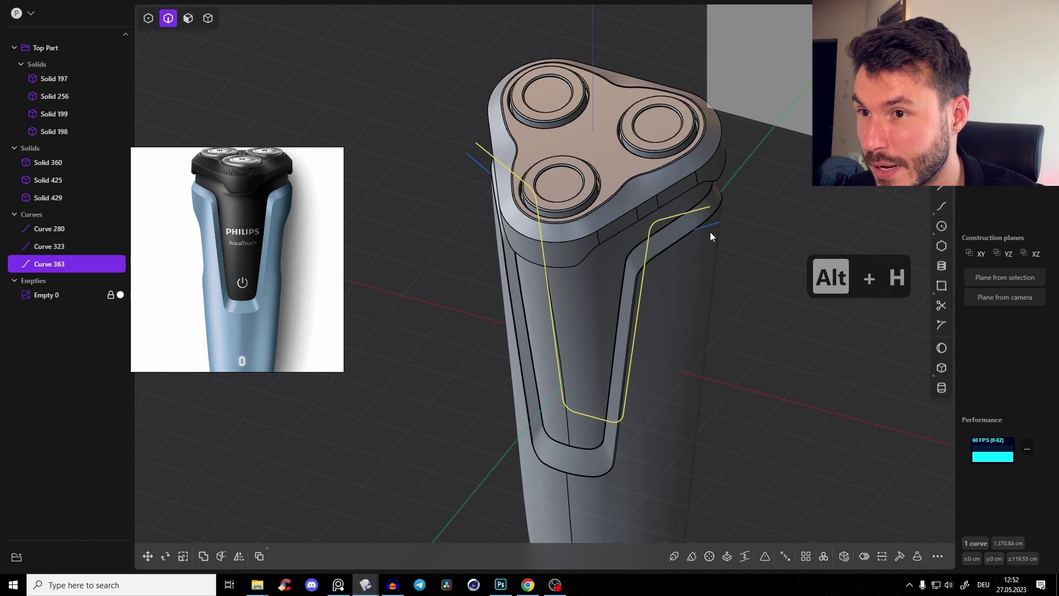
pyautogui.click(707, 226)
pyautogui.press('h')
# Step: Move the floating reference photo closer to the model and hide the reference image empty in the scene
pyautogui.moveTo(151, 289); pyautogui.dragTo(190, 292)
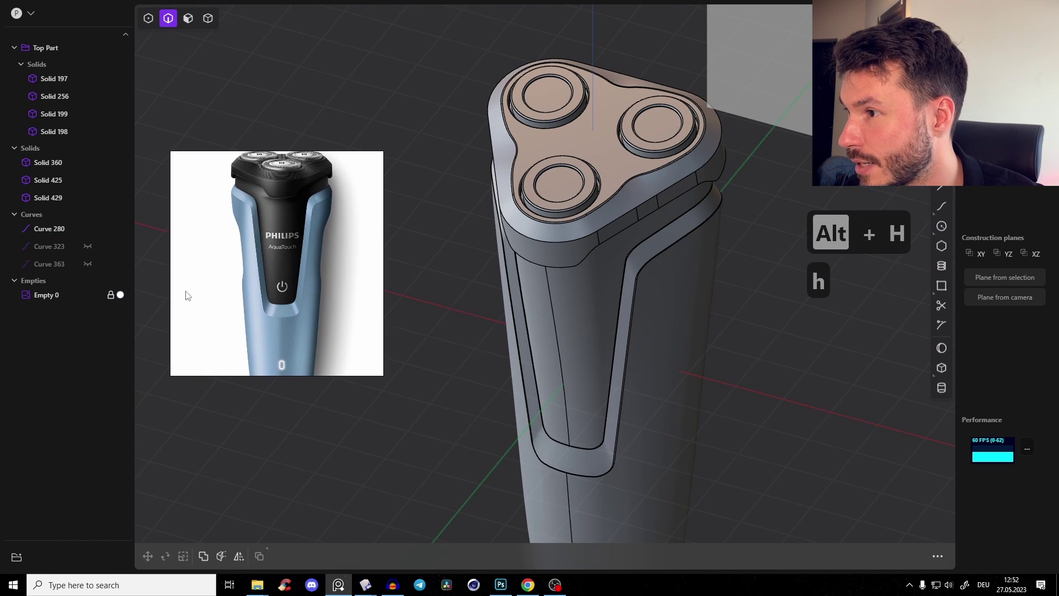
pyautogui.click(87, 295)
pyautogui.moveTo(612, 232); pyautogui.dragTo(615, 202, button='middle')
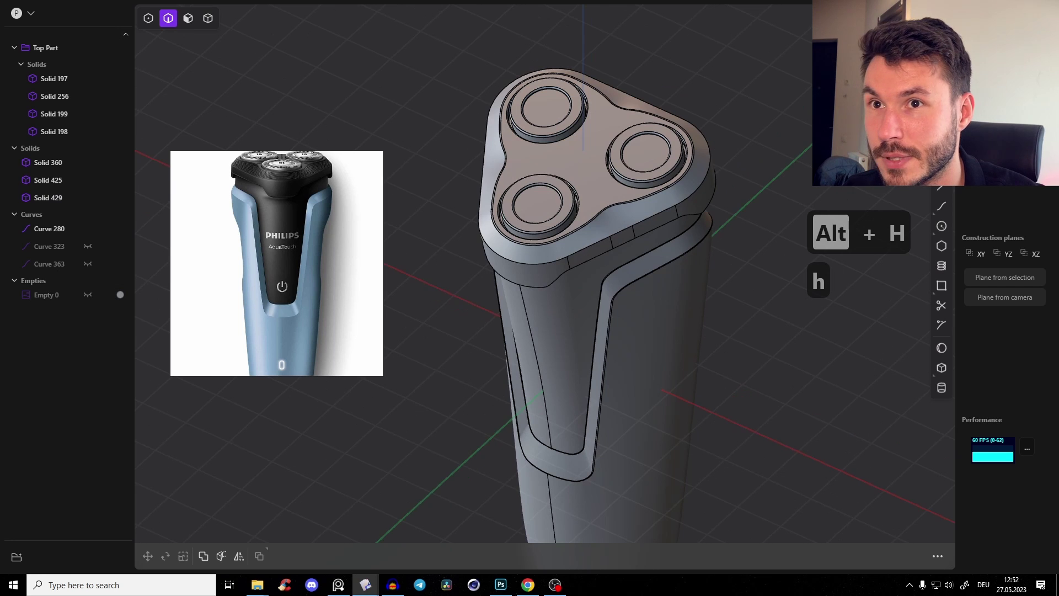
# Step: Display the shaver in glossy red shading and examine the reference photo's lower body and indicator light
pyautogui.click(921, 18)
pyautogui.keyDown('shift'); pyautogui.moveTo(585, 299); pyautogui.dragTo(704, 246, button='middle'); pyautogui.keyUp('shift')
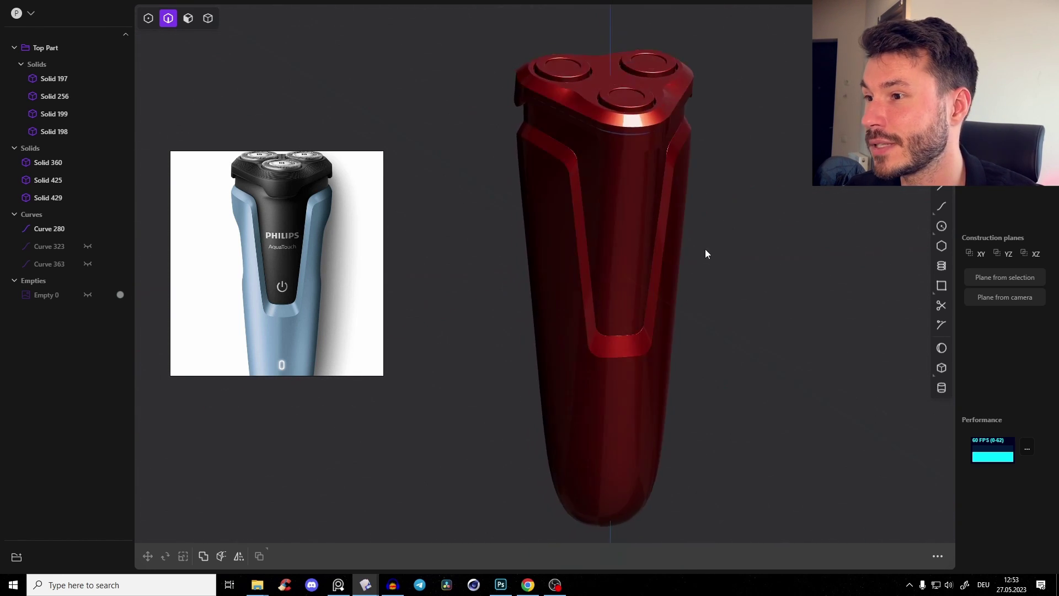
pyautogui.scroll(5, 301, 304)
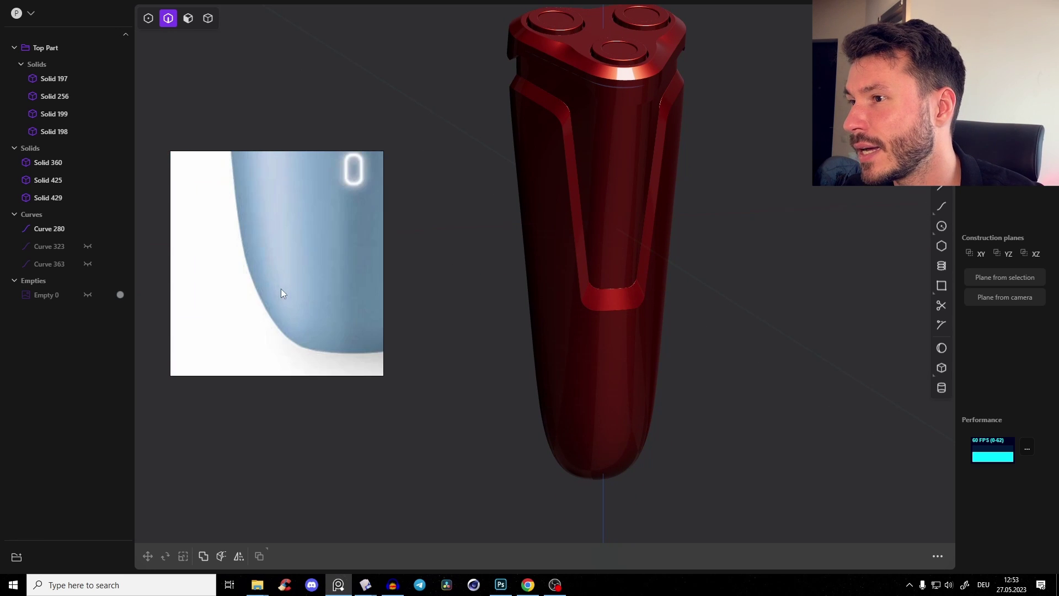
pyautogui.scroll(-4, 303, 233)
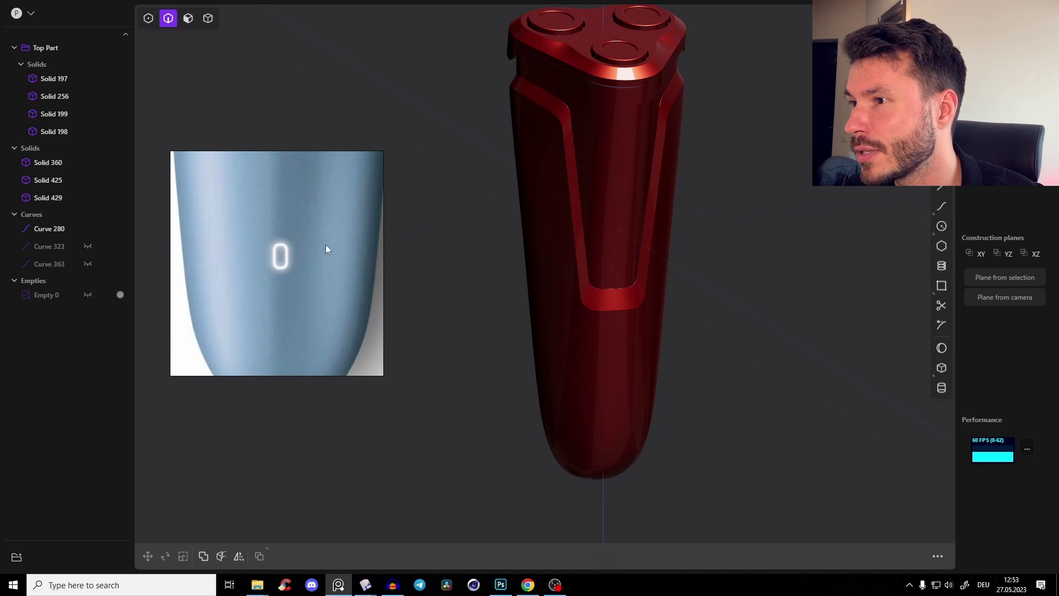
# Step: Switch to the front view and unhide the reference image empty, framing the indicator light
pyautogui.moveTo(722, 234); pyautogui.dragTo(709, 234, button='middle')
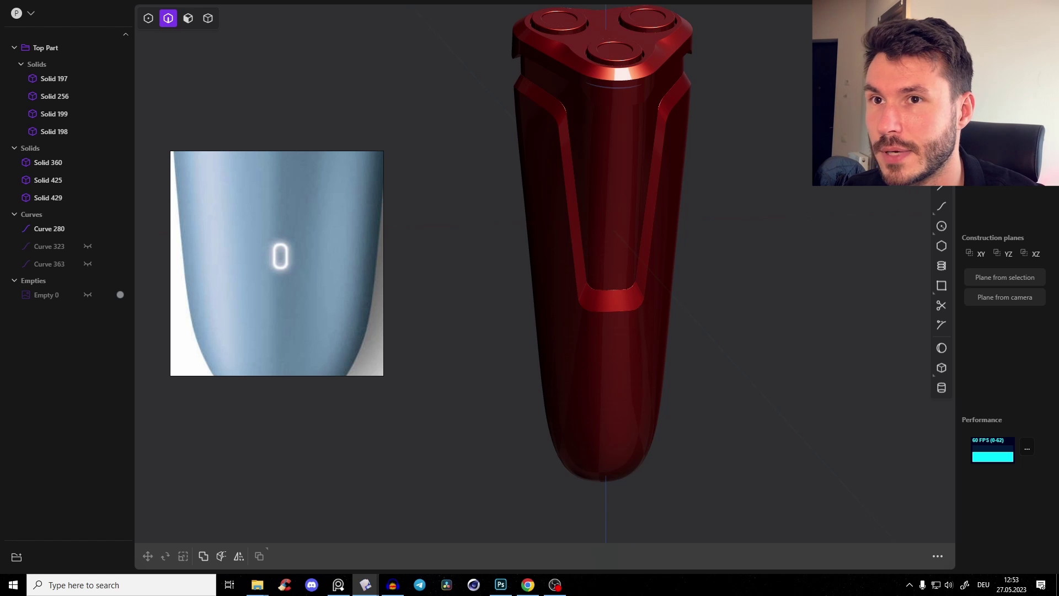
pyautogui.press('KP_1')
pyautogui.scroll(2, 606, 285)
pyautogui.click(88, 294)
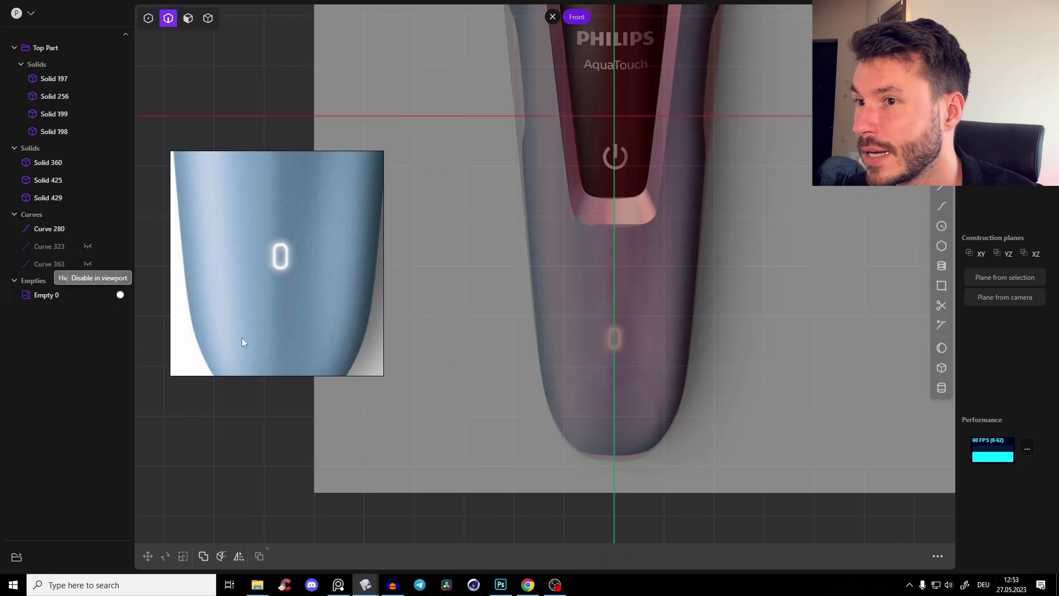
pyautogui.scroll(1, 621, 329)
pyautogui.scroll(5, 622, 317)
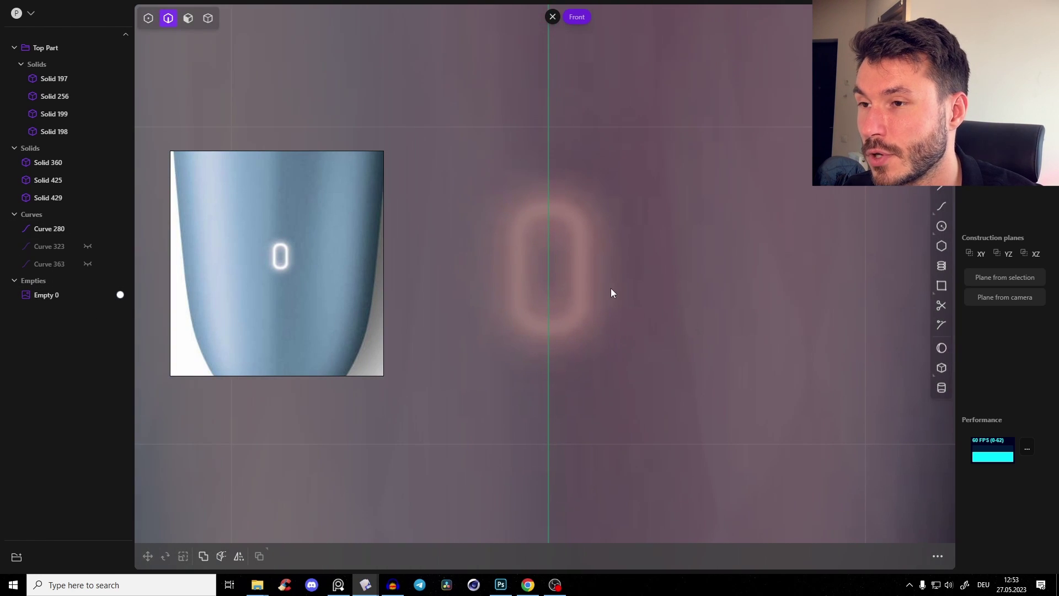
# Step: Draw a circle of about 8.2 cm radius at the indicator light's upper end with x-ray on and move it about 8 cm down
pyautogui.click(942, 227)
pyautogui.click(548, 216)
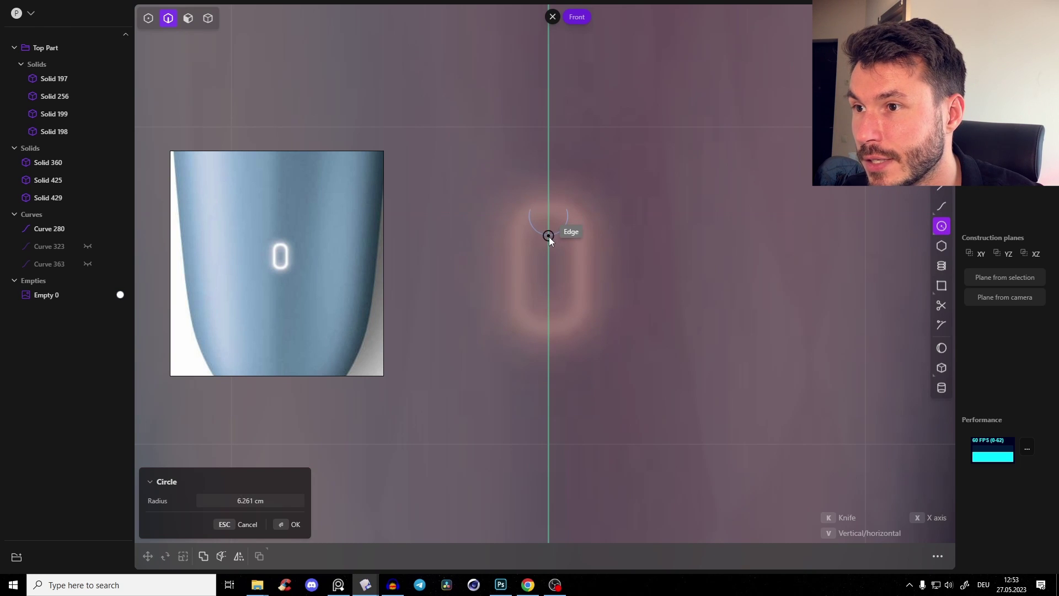
pyautogui.hotkey('alt', 'z')
pyautogui.click(549, 241)
pyautogui.press('g')
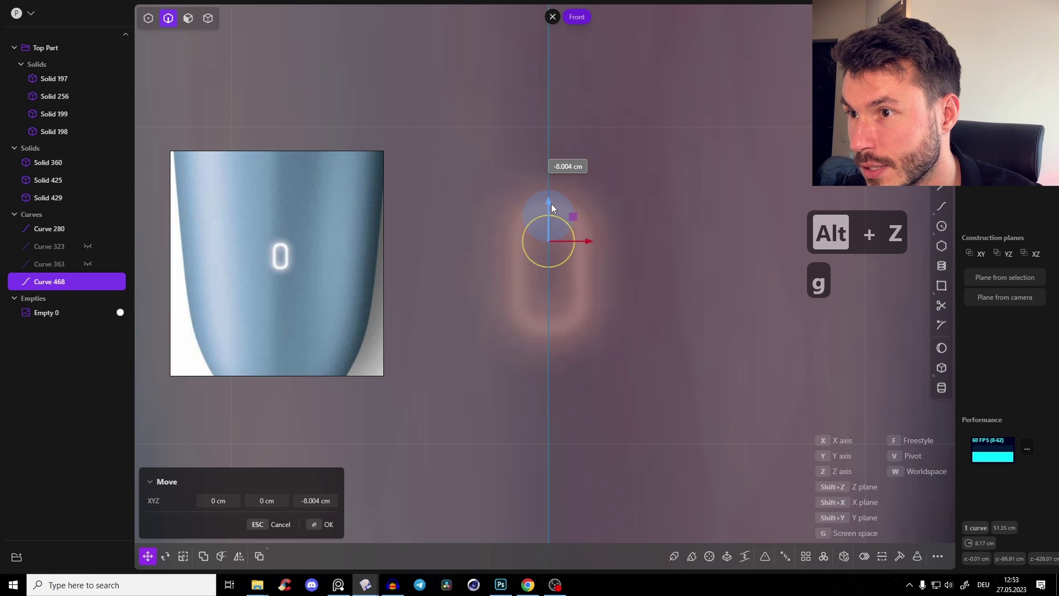
pyautogui.click(579, 202)
# Step: Duplicate the circle straight down along Z so the copy touches the original inside the indicator light
pyautogui.hotkey('shift', 'd')
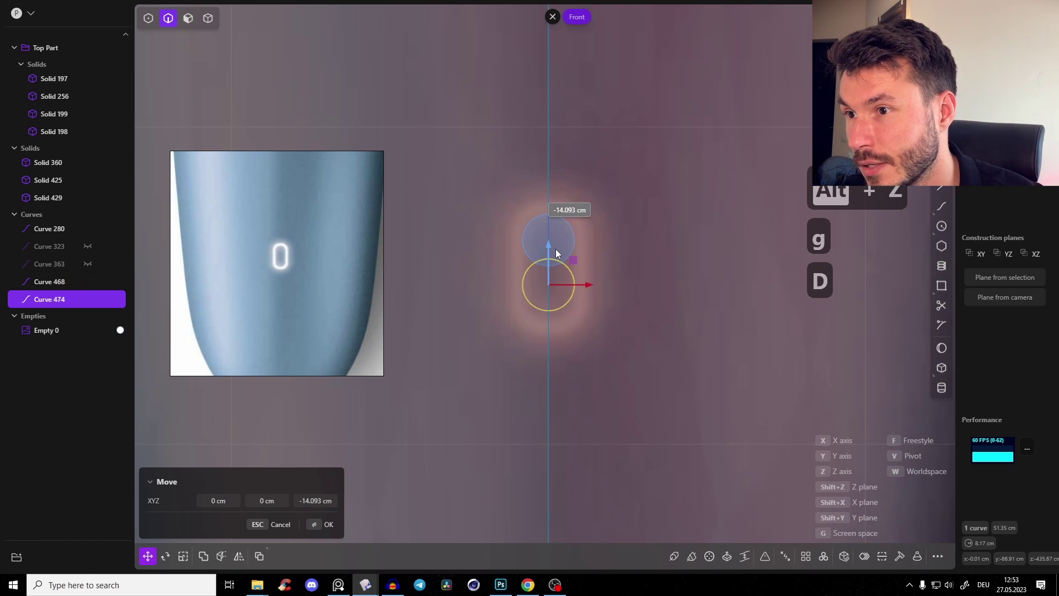
pyautogui.click(555, 254)
pyautogui.scroll(2, 594, 248)
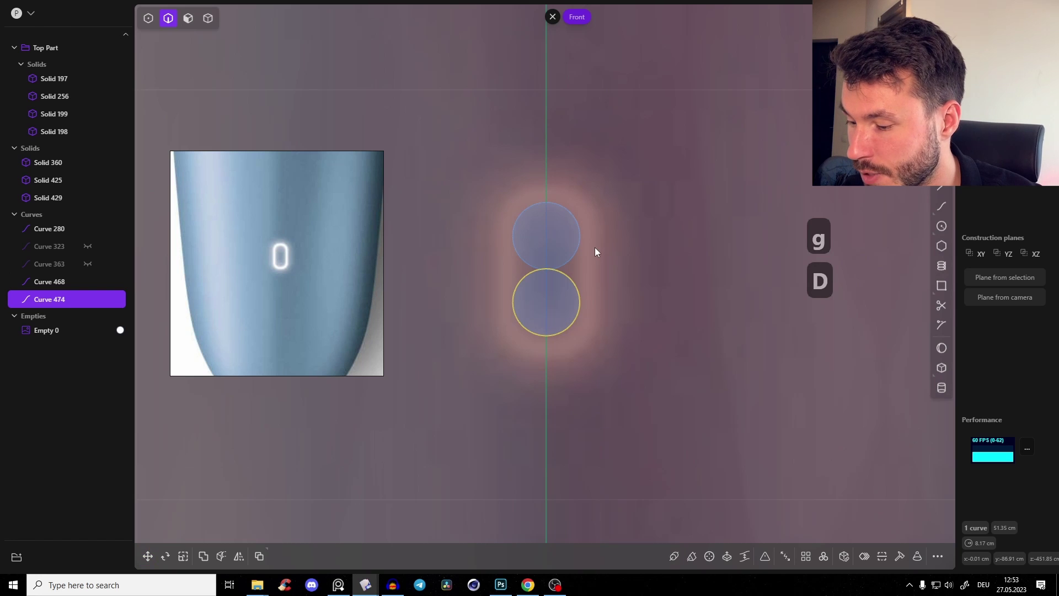
# Step: Connect the side points of the two circles with vertical lines about 16.2 cm long on both sides
pyautogui.hotkey('shift', 'a')
pyautogui.click(579, 245)
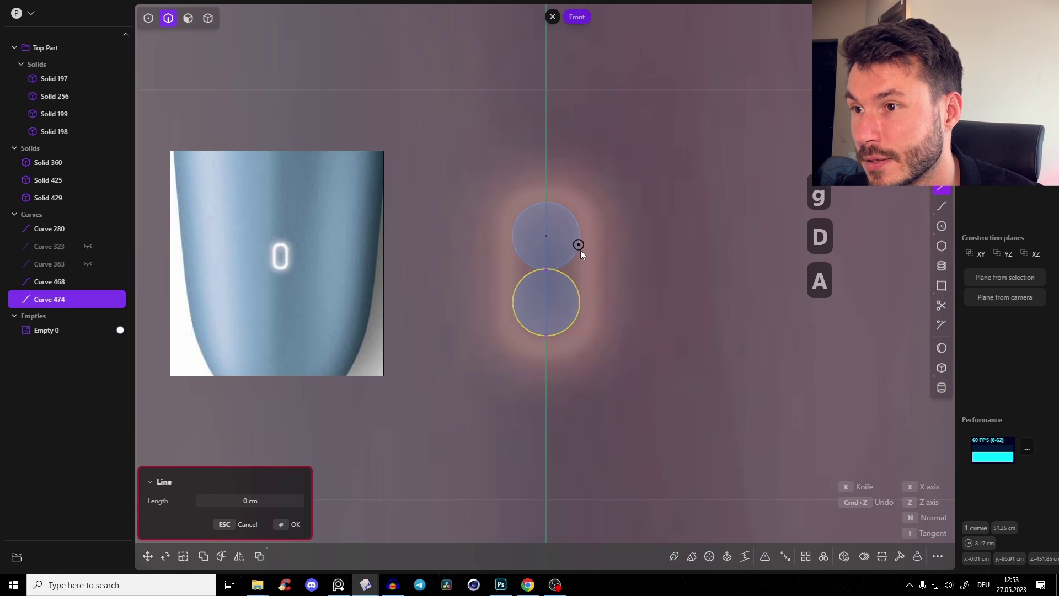
pyautogui.click(579, 302)
pyautogui.hotkey('shift', 'a')
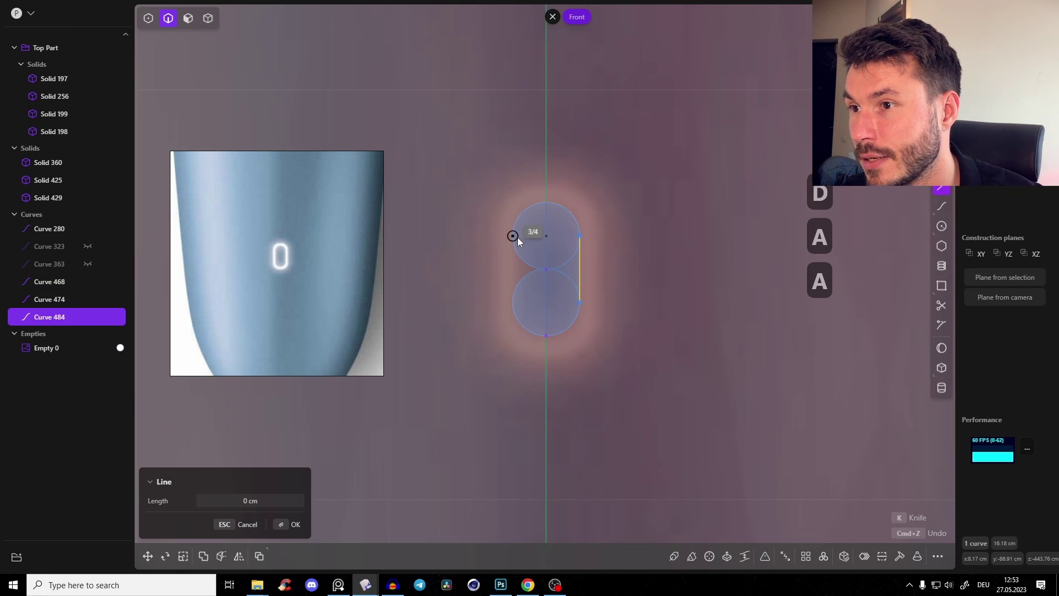
pyautogui.click(513, 236)
pyautogui.click(513, 302)
pyautogui.scroll(1, 614, 260)
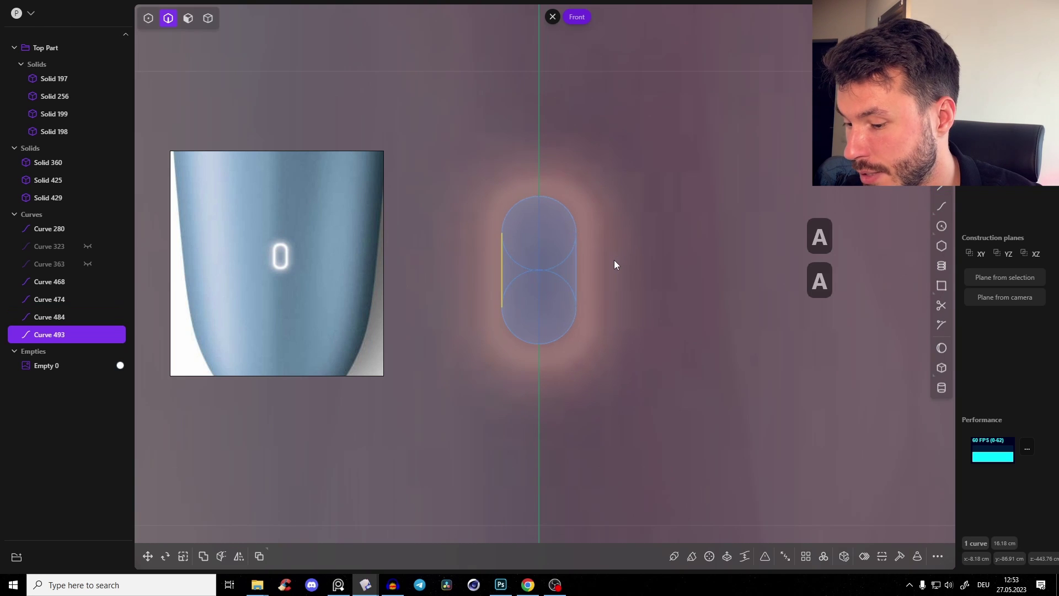
# Step: Trim the inner arcs of the two circles and join the four remaining curves into one slot outline
pyautogui.press('t')
pyautogui.click(531, 270)
pyautogui.click(530, 275)
pyautogui.press('t')
pyautogui.rightClick(580, 250)
pyautogui.press('2')
pyautogui.moveTo(457, 161); pyautogui.dragTo(597, 395)
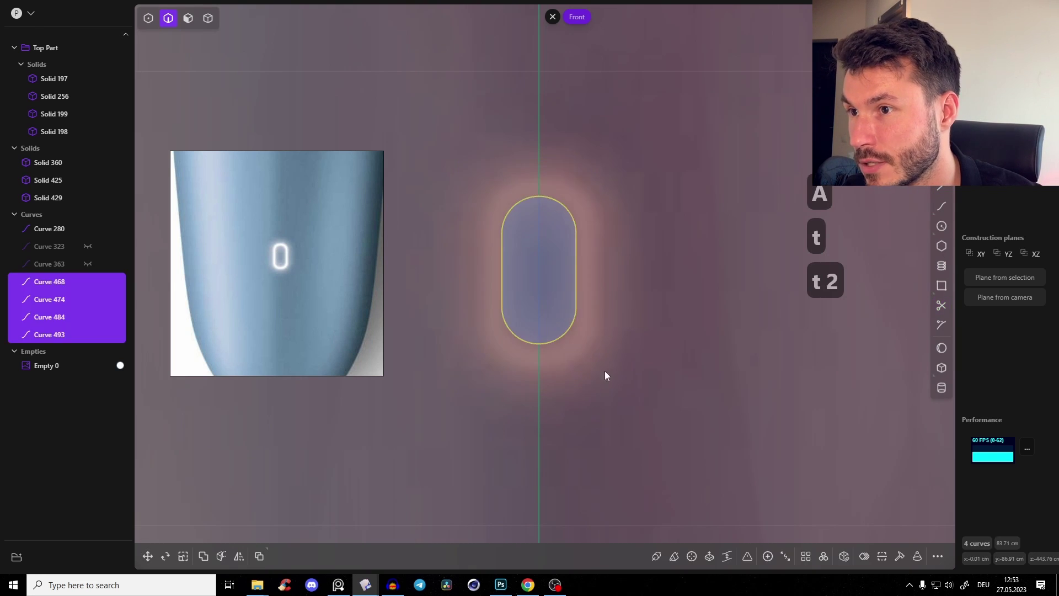
pyautogui.press('j')
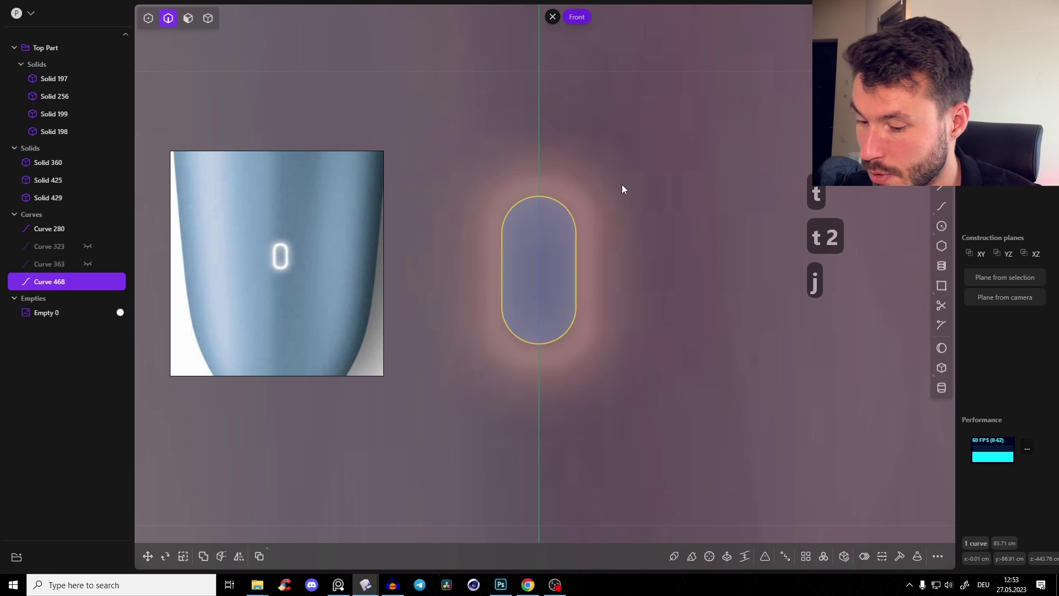
# Step: Offset the slot outline outward by about 4 cm to form the indicator light's outer ring outline
pyautogui.press('o')
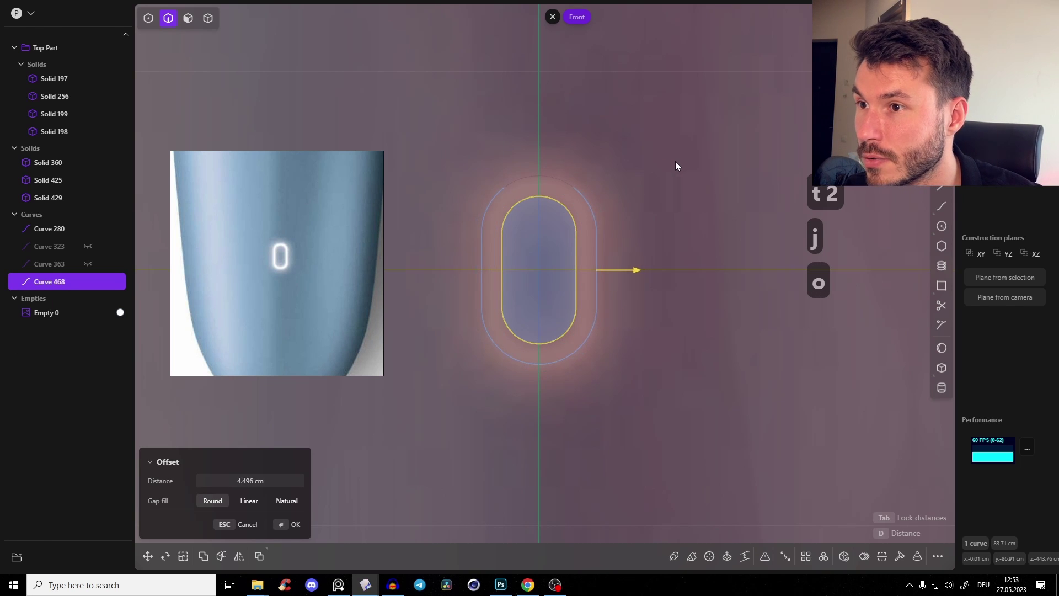
pyautogui.click(674, 161)
pyautogui.click(580, 250)
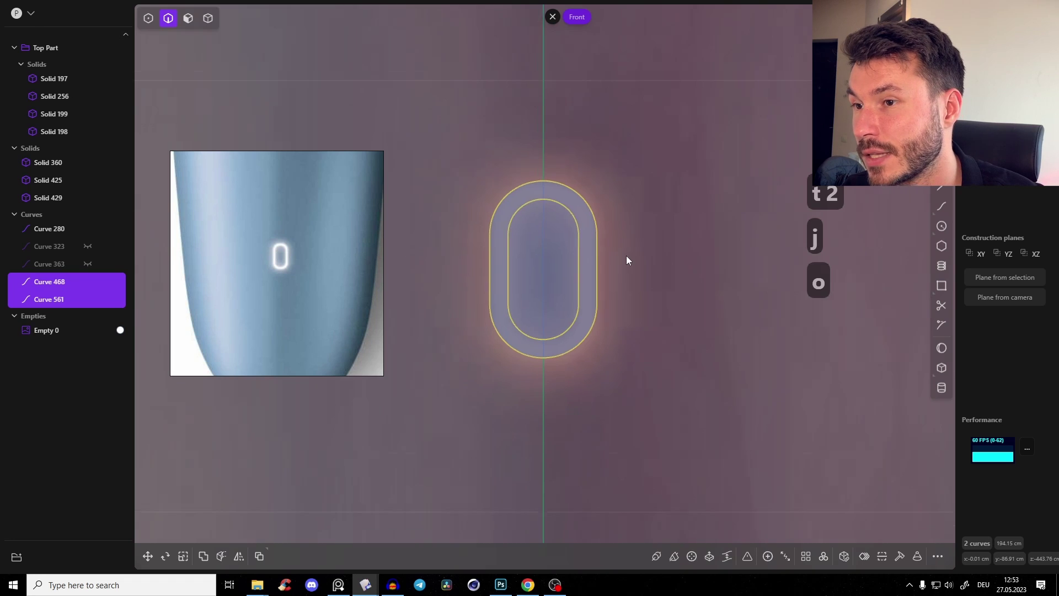
# Step: Cut the outer grip shell with both slot outlines and delete the two outline curves
pyautogui.scroll(-5, 670, 259)
pyautogui.moveTo(669, 259); pyautogui.dragTo(587, 266, button='middle')
pyautogui.press('c')
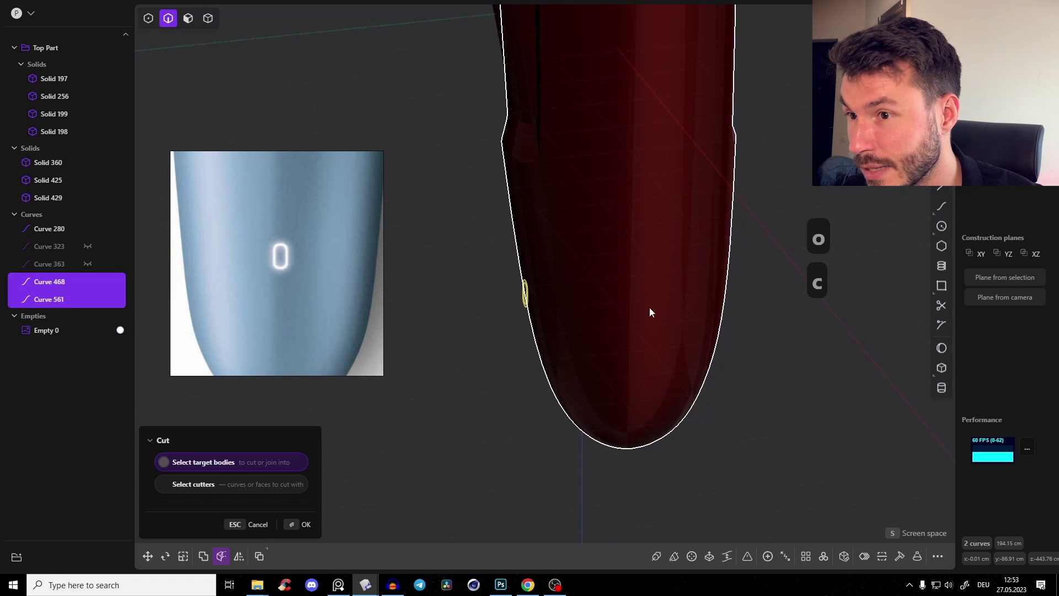
pyautogui.moveTo(641, 317); pyautogui.dragTo(768, 197, button='middle')
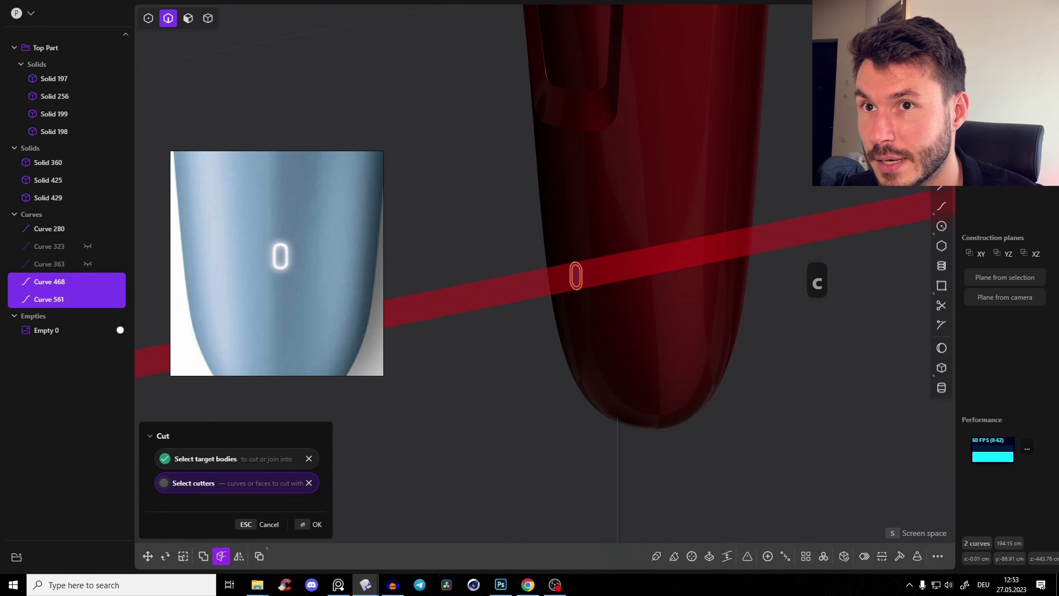
pyautogui.press('Return')
pyautogui.moveTo(670, 212); pyautogui.dragTo(650, 231, button='middle')
pyautogui.press('2')
pyautogui.click(616, 291)
pyautogui.press('x')
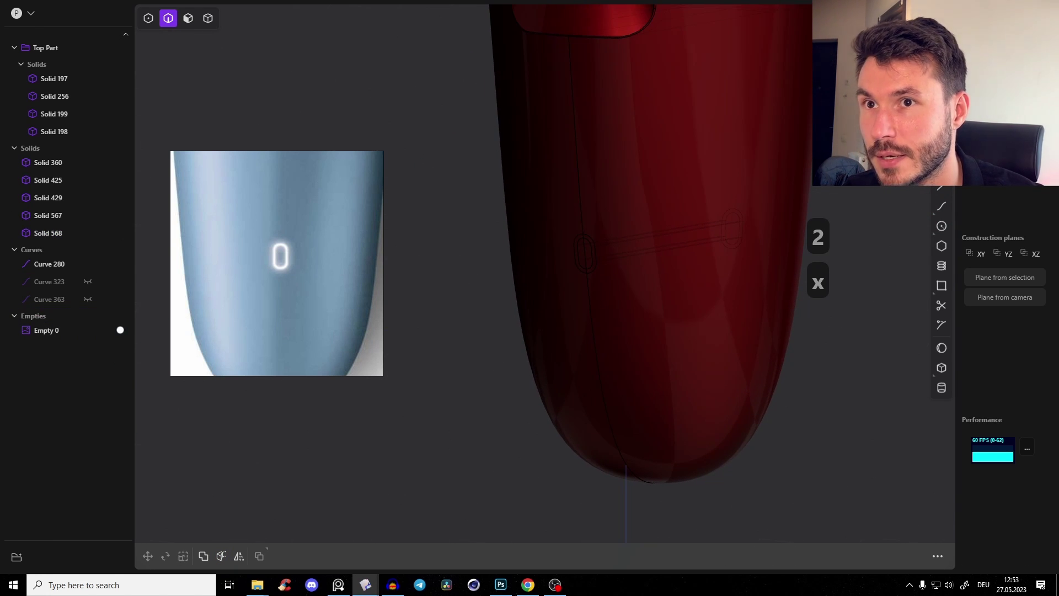
# Step: In the right view, draw a vertical line about 270 cm long through the middle of the lower body, crossing the slot solids
pyautogui.moveTo(764, 302)
pyautogui.mouseDown(button='middle')
pyautogui.moveTo(733, 287)
pyautogui.moveTo(689, 311)
pyautogui.moveTo(568, 318)
pyautogui.moveTo(452, 308)
pyautogui.mouseUp(button='middle')
pyautogui.moveTo(624, 227); pyautogui.dragTo(720, 208, button='middle')
pyautogui.scroll(-3, 720, 220)
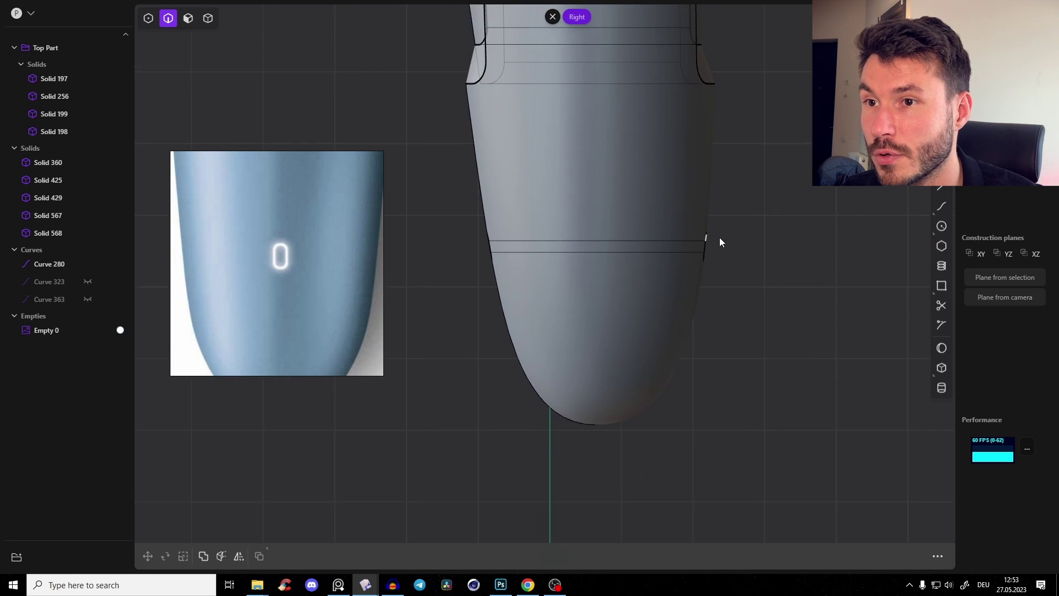
pyautogui.scroll(3, 719, 237)
pyautogui.hotkey('shift', 'a')
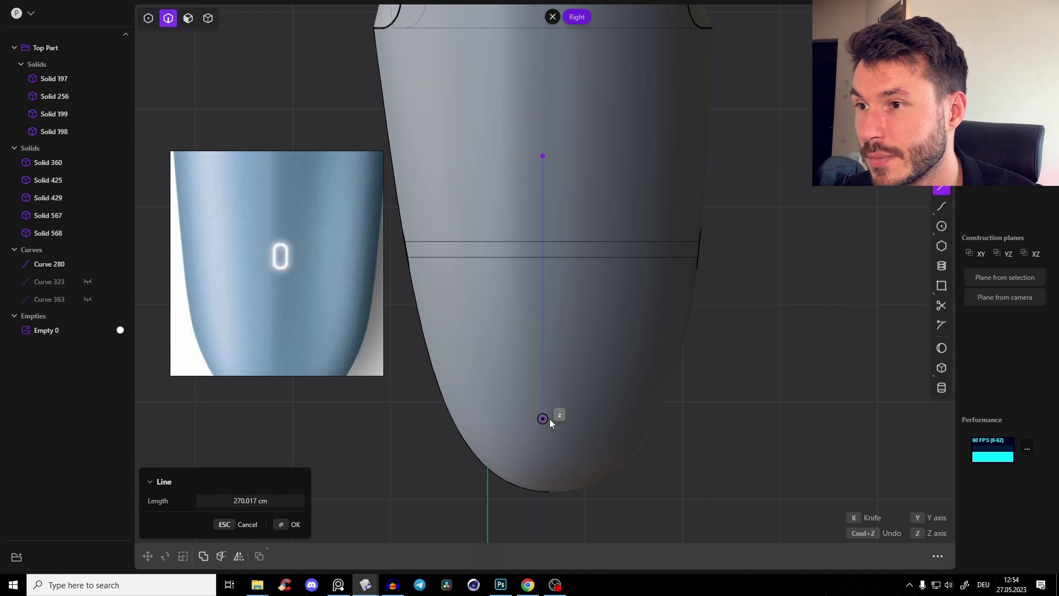
pyautogui.click(550, 419)
pyautogui.moveTo(683, 252); pyautogui.dragTo(677, 227, button='middle')
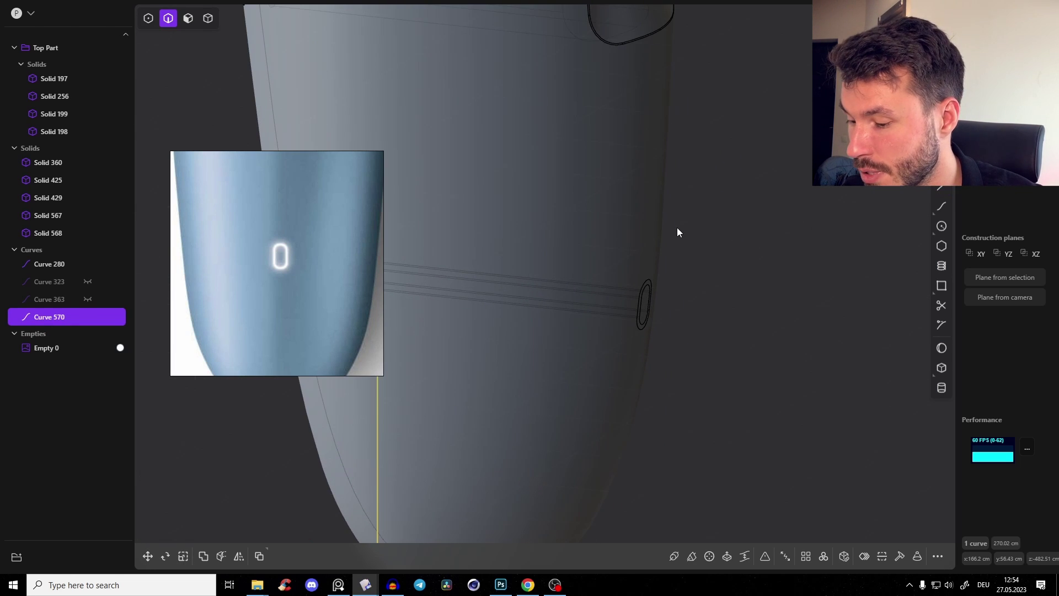
pyautogui.press('4')
pyautogui.press('c')
pyautogui.moveTo(539, 335); pyautogui.dragTo(706, 267, button='middle')
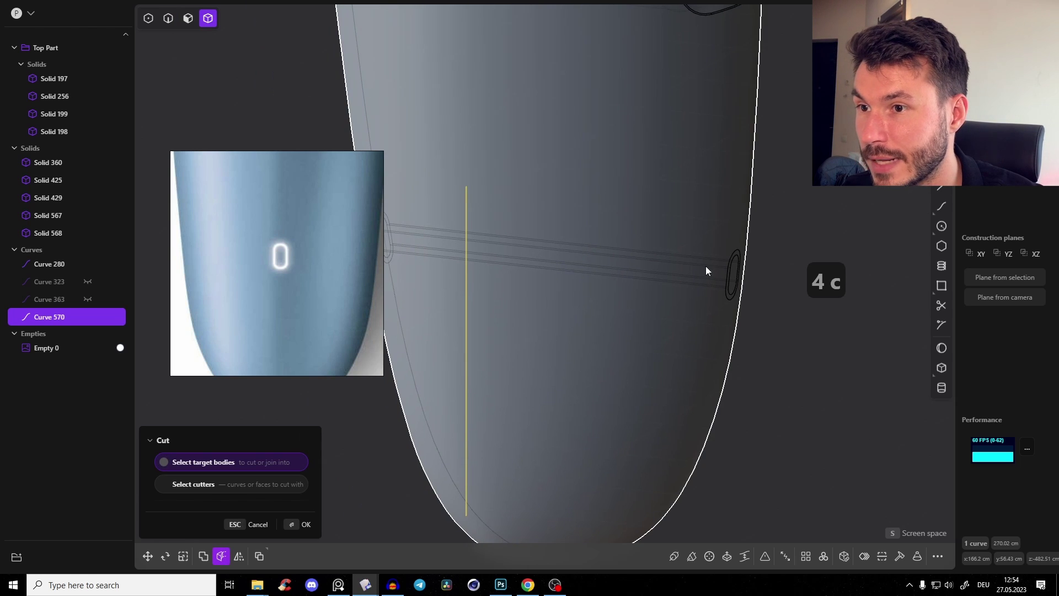
pyautogui.click(734, 260)
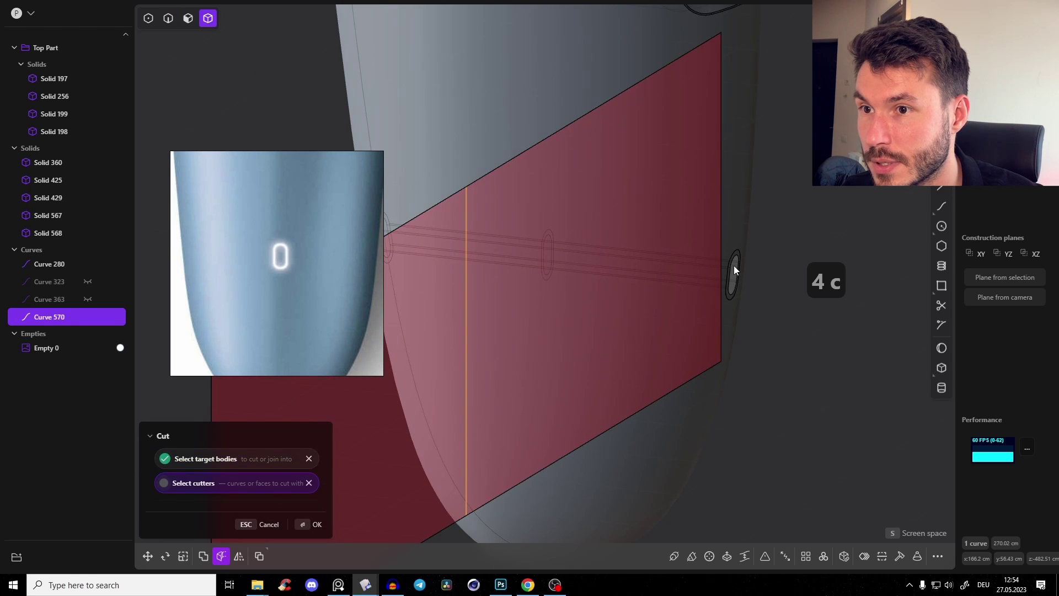
pyautogui.press('Escape')
# Step: Cut the inner slot solid and the surrounding ring solid into front and rear halves using the vertical line
pyautogui.press('c')
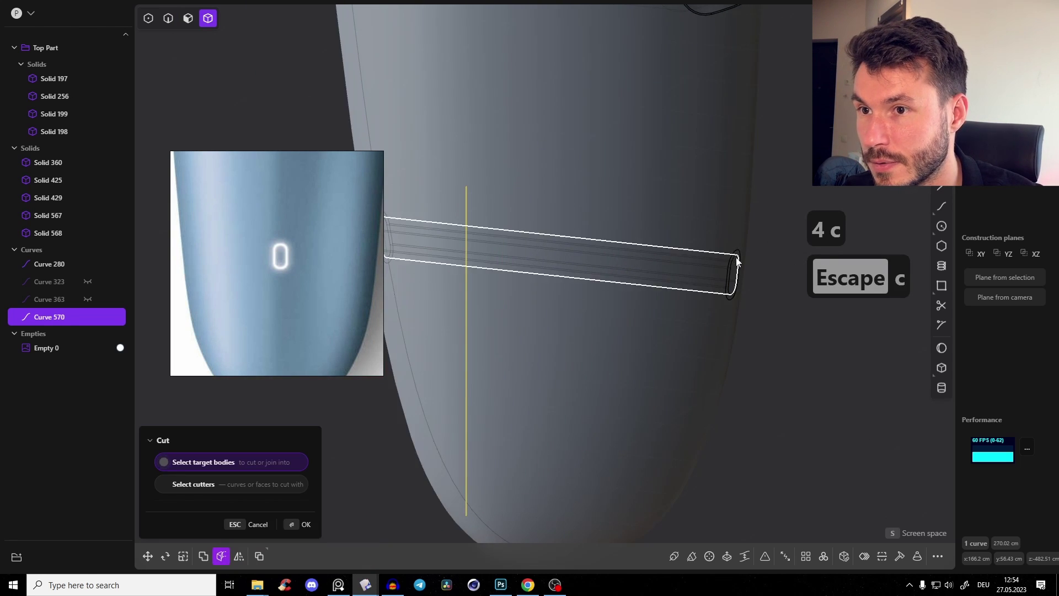
pyautogui.click(736, 256)
pyautogui.rightClick(751, 256)
pyautogui.click(785, 200)
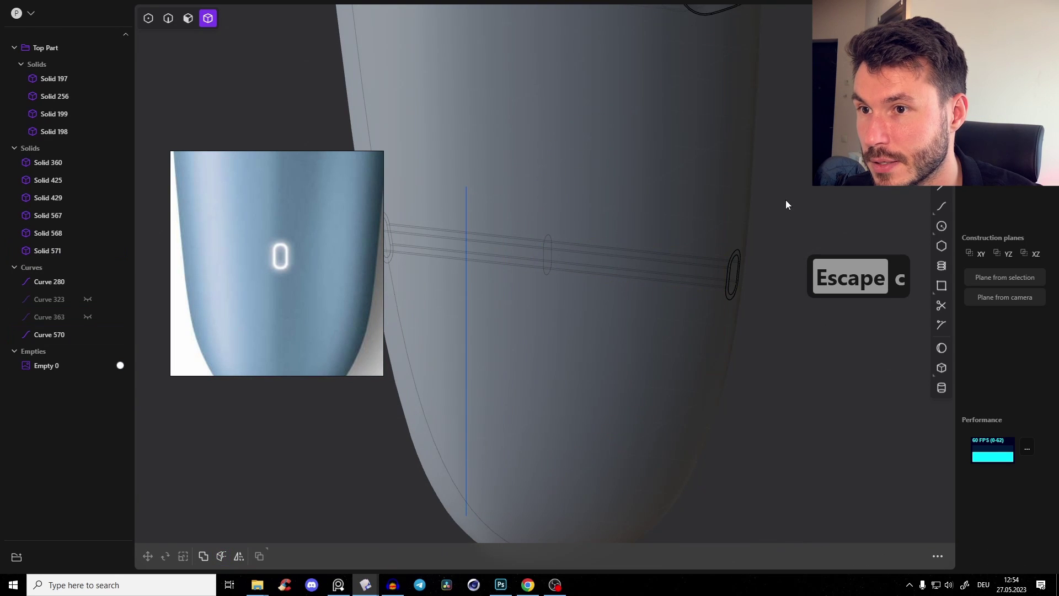
pyautogui.press('2')
pyautogui.click(466, 212)
pyautogui.press('c')
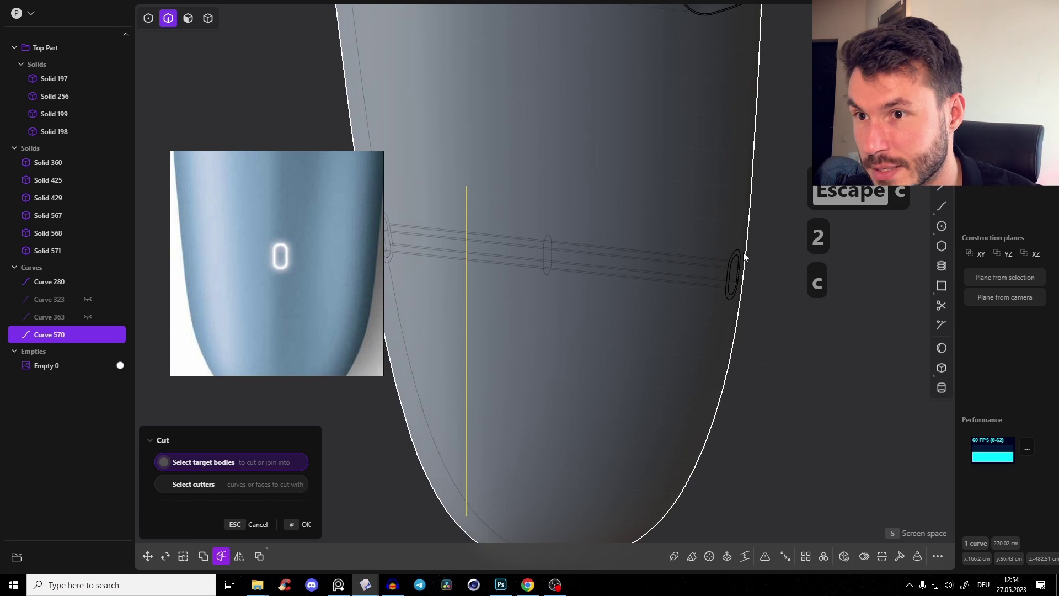
pyautogui.click(734, 252)
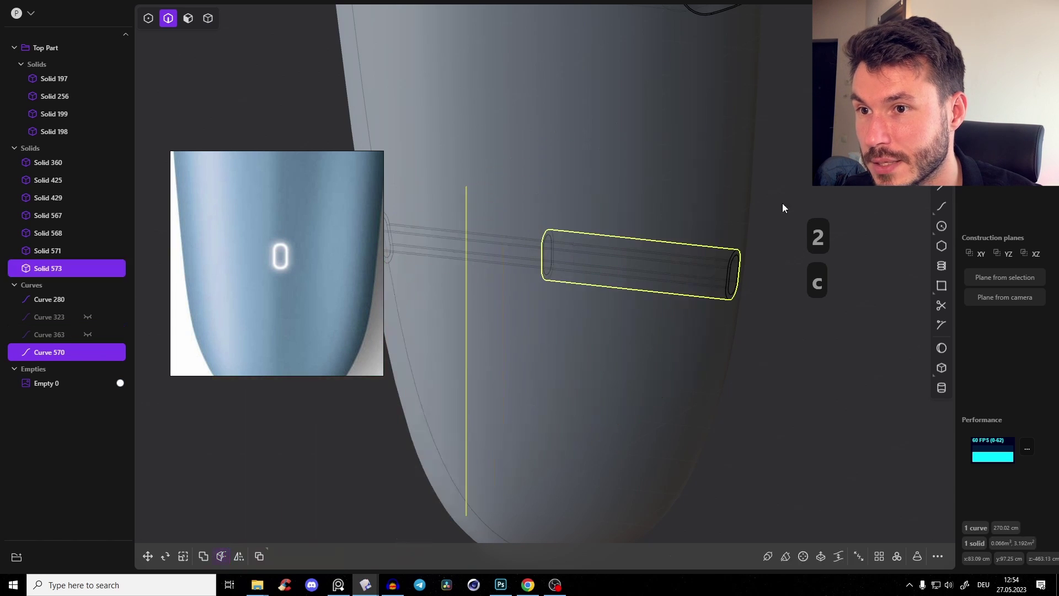
# Step: Union the rear halves of the inner slot and ring solids with the outer grip shell
pyautogui.press('3')
pyautogui.press('4')
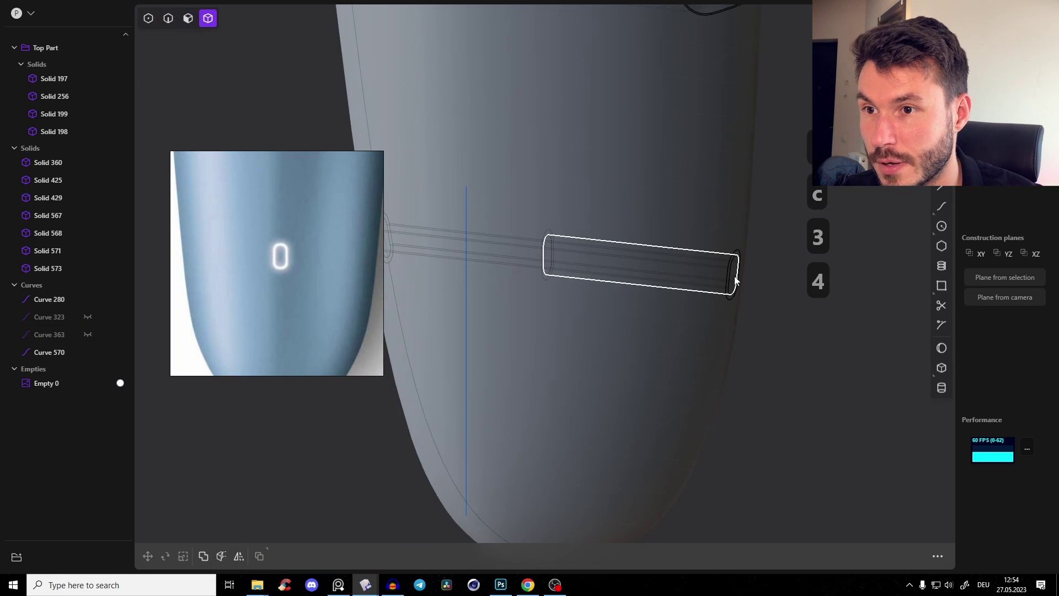
pyautogui.click(737, 279)
pyautogui.keyDown('shift'); pyautogui.click(735, 258); pyautogui.keyUp('shift')
pyautogui.keyDown('shift'); pyautogui.click(736, 224); pyautogui.keyUp('shift')
pyautogui.press('q')
pyautogui.press('q')
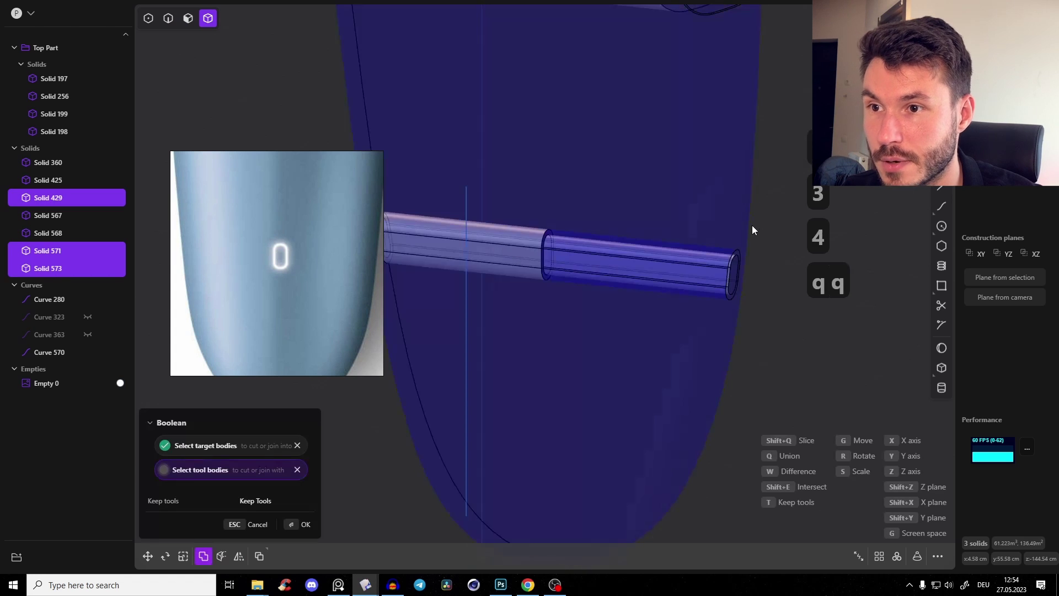
pyautogui.click(729, 273)
pyautogui.moveTo(645, 253); pyautogui.dragTo(794, 267, button='middle')
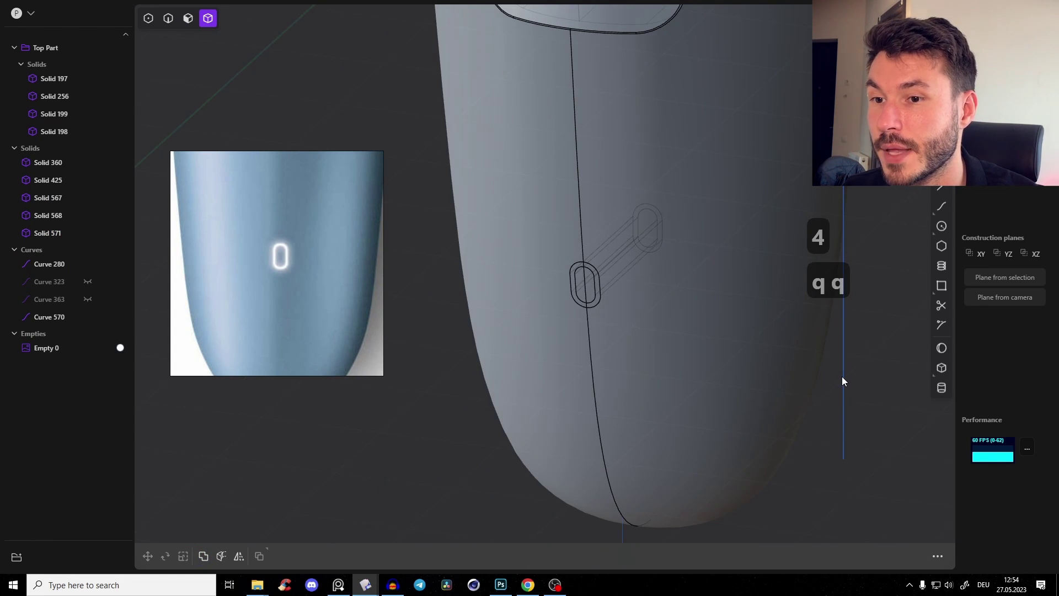
# Step: Delete the vertical cutting line and turn off the x-ray display
pyautogui.press('2')
pyautogui.press('x')
pyautogui.scroll(3, 628, 248)
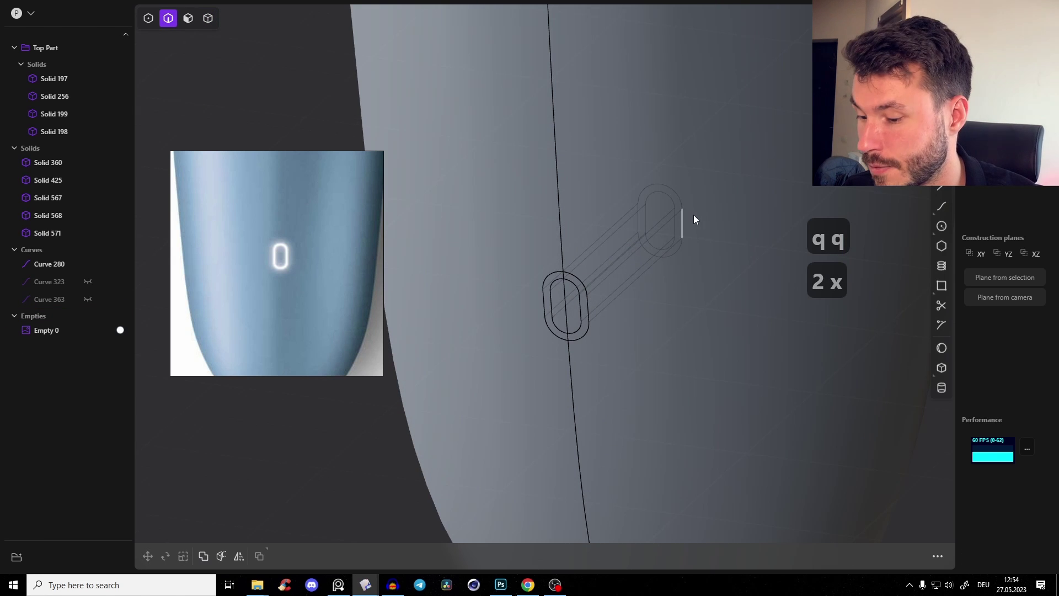
pyautogui.hotkey('alt', 'z')
pyautogui.moveTo(570, 239); pyautogui.dragTo(565, 196, button='right')
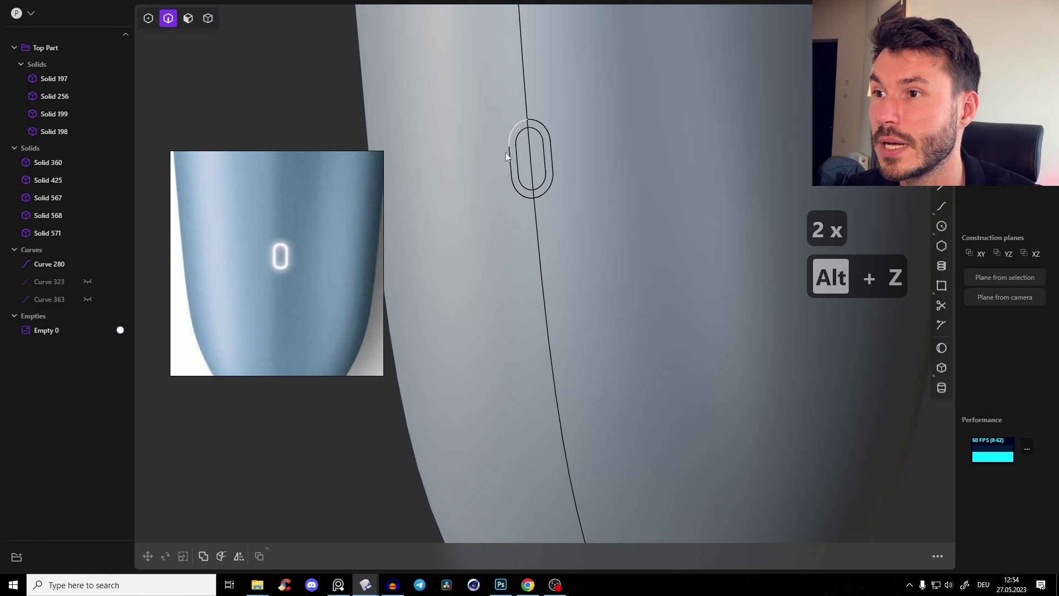
# Step: Examine the shaver with its new indicator light from further away and from several angles
pyautogui.scroll(-6, 624, 190)
pyautogui.scroll(-1, 286, 276)
pyautogui.scroll(-3, 286, 276)
pyautogui.moveTo(306, 195); pyautogui.dragTo(292, 306, button='middle')
pyautogui.scroll(-1, 286, 248)
pyautogui.moveTo(579, 215); pyautogui.dragTo(593, 299, button='middle')
pyautogui.scroll(-2, 594, 299)
# Step: Draw a three-segment polyline in the front view along the shaver's right side, following the grip recess in the reference image
pyautogui.press('KP_1')
pyautogui.keyDown('shift'); pyautogui.moveTo(736, 125); pyautogui.dragTo(735, 144, button='middle'); pyautogui.keyUp('shift')
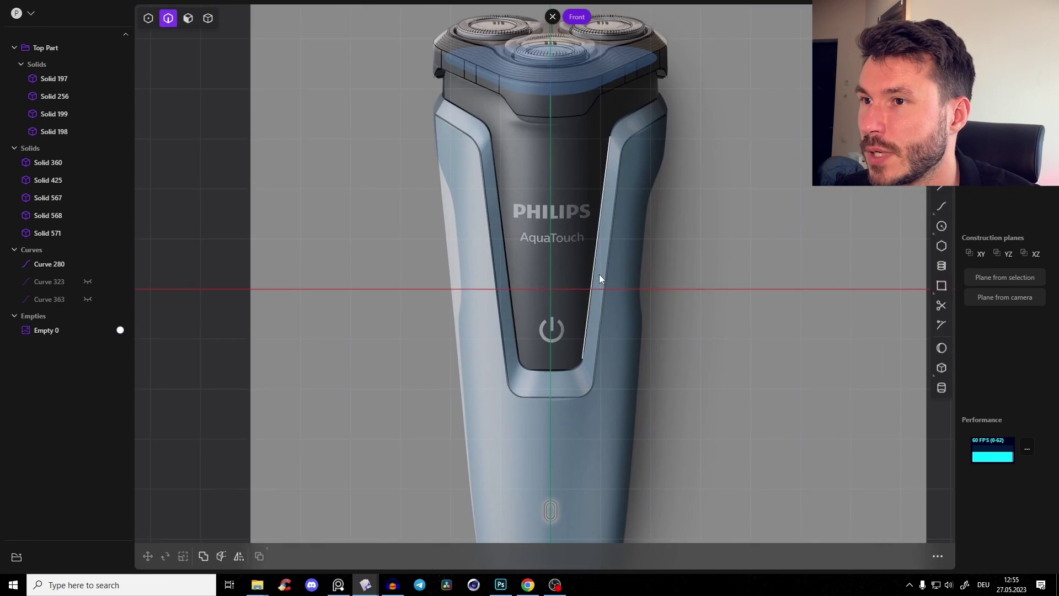
pyautogui.scroll(2, 598, 274)
pyautogui.moveTo(599, 273)
pyautogui.keyDown('shift'); pyautogui.mouseDown(button='middle')
pyautogui.moveTo(594, 299)
pyautogui.moveTo(593, 277)
pyautogui.mouseUp(button='middle'); pyautogui.keyUp('shift')
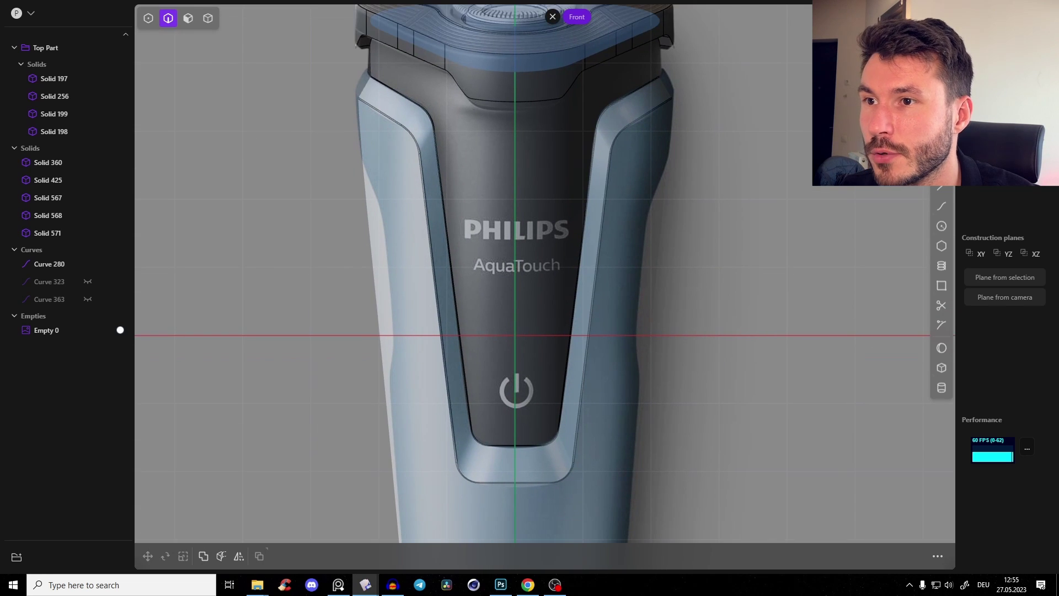
pyautogui.scroll(1, 550, 235)
pyautogui.click(941, 189)
pyautogui.click(668, 84)
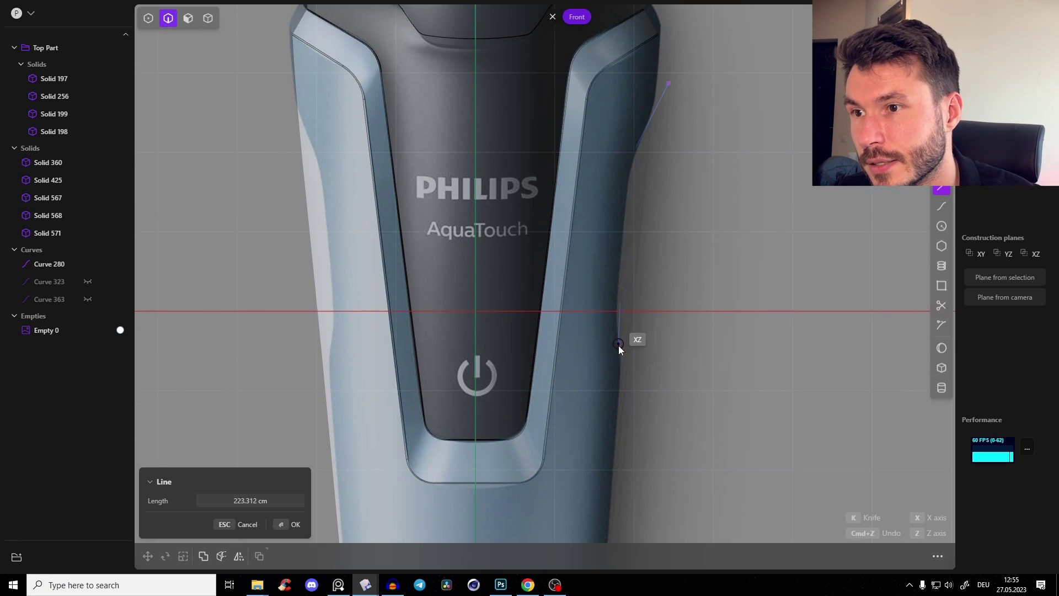
pyautogui.click(613, 318)
pyautogui.click(636, 421)
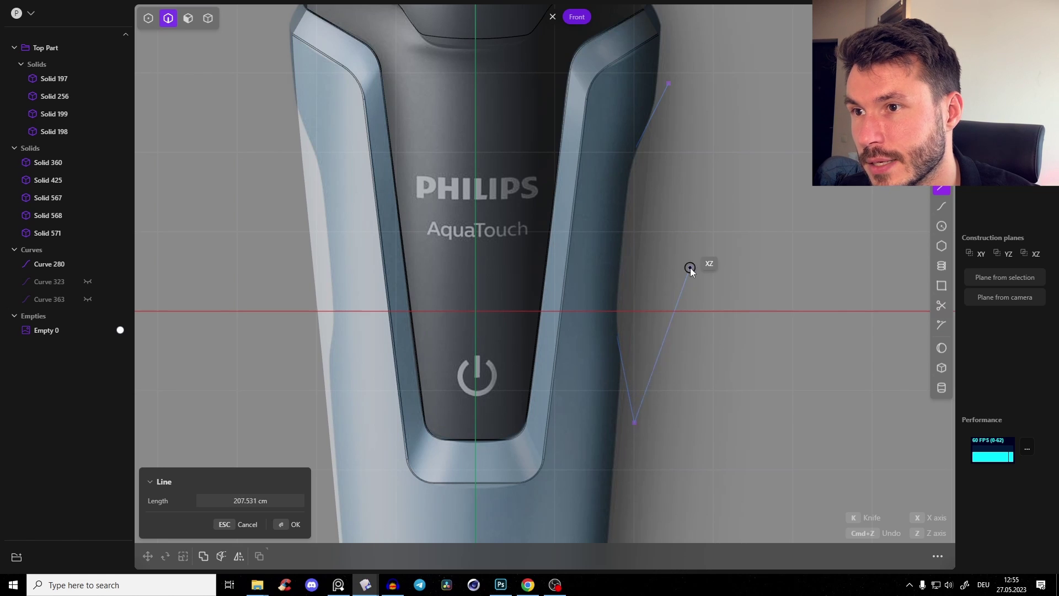
pyautogui.press('Return')
pyautogui.scroll(1, 625, 197)
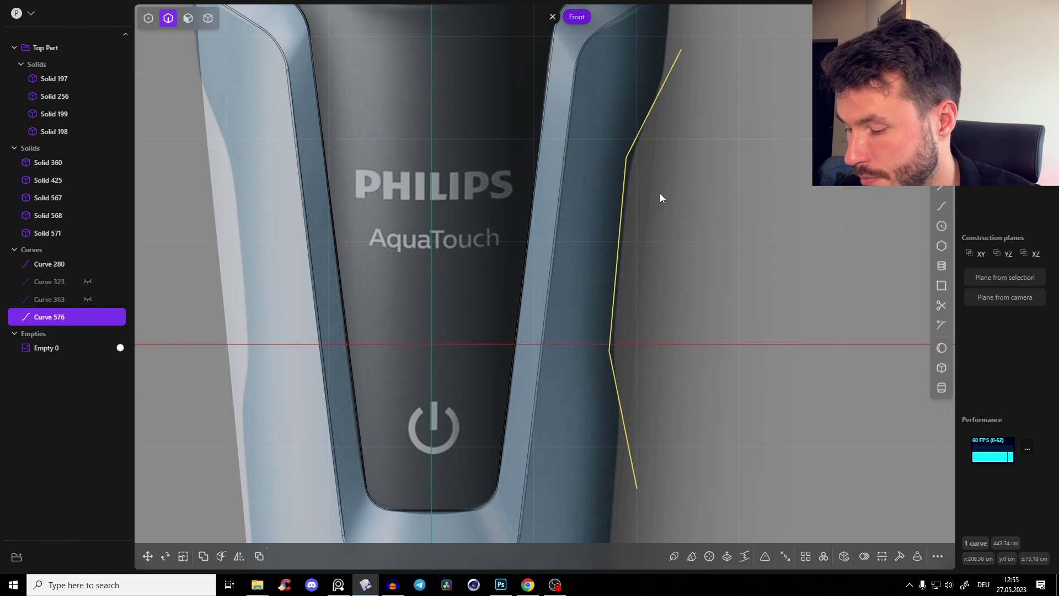
# Step: Fillet the corners of the grip recess polyline
pyautogui.press('b')
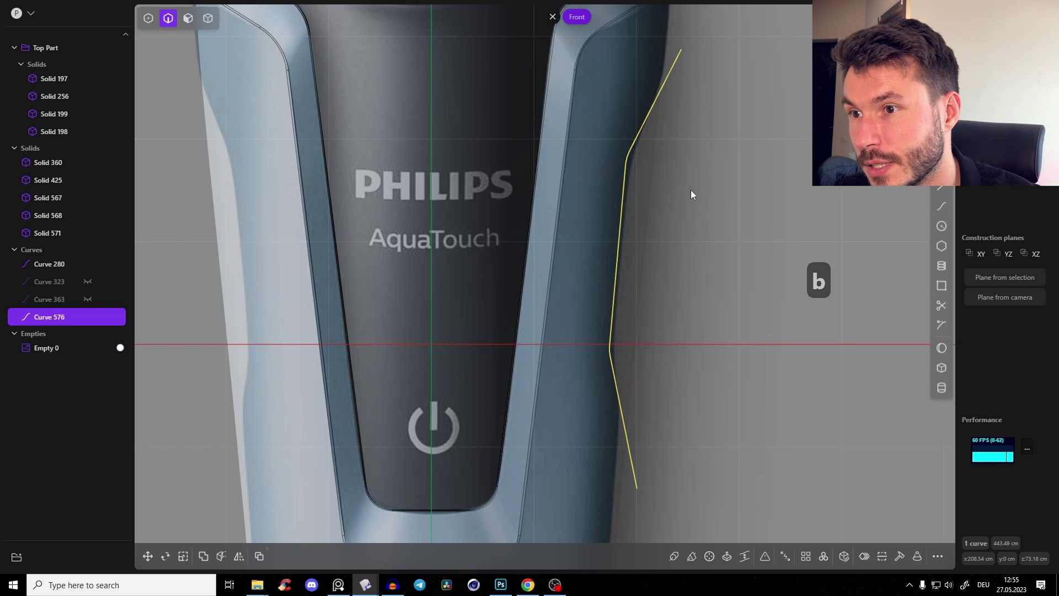
pyautogui.hotkey('ctrl', 'z')
pyautogui.press('b')
pyautogui.click(761, 183)
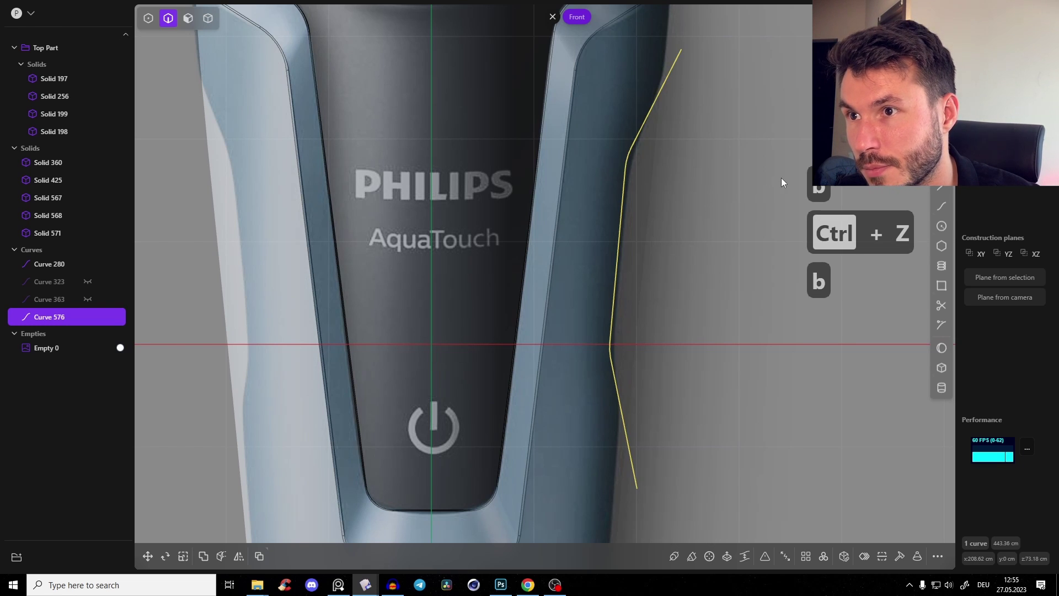
pyautogui.press('c')
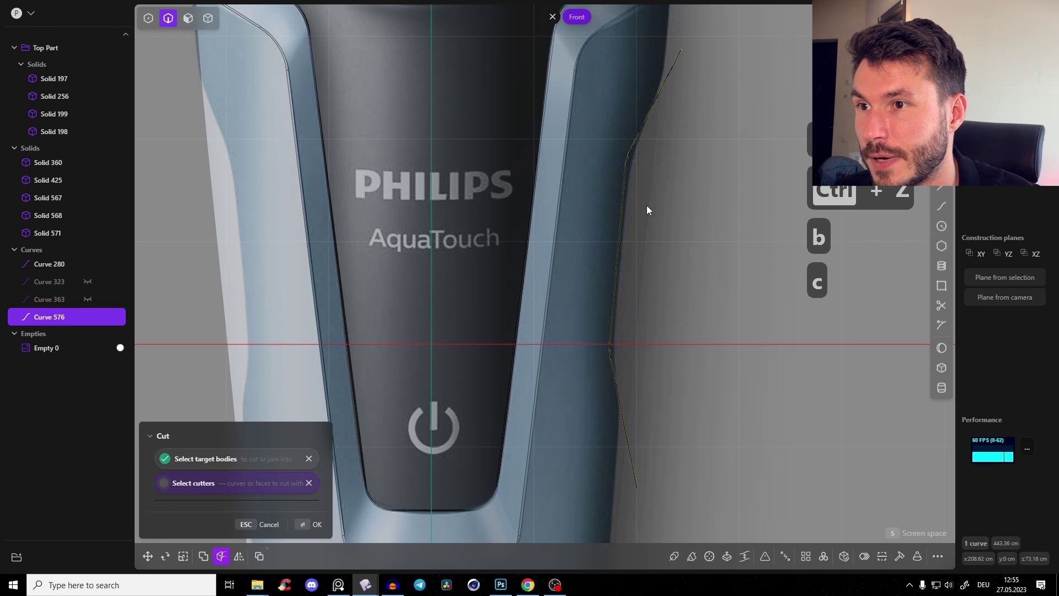
pyautogui.press('Escape')
# Step: Mirror the rounded recess curve across the X axis to the shaver's opposite side
pyautogui.scroll(-3, 678, 207)
pyautogui.hotkey('alt', 'x')
pyautogui.press('x')
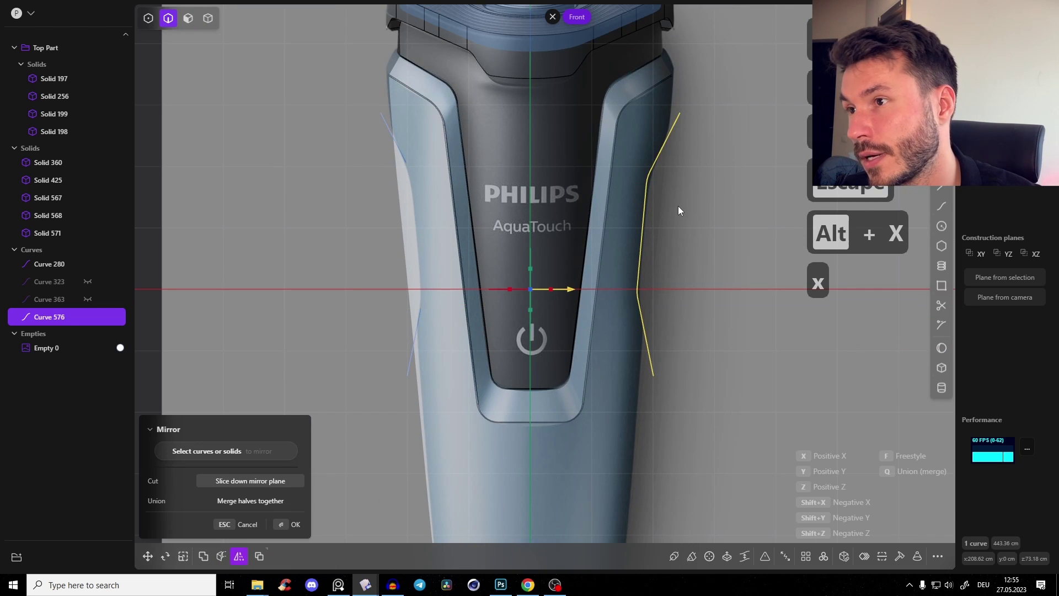
# Step: Cut the outer grip shell with the two side recess curves and delete the leftover pieces and curves
pyautogui.press('c')
pyautogui.moveTo(657, 232); pyautogui.dragTo(620, 244, button='middle')
pyautogui.click(621, 244)
pyautogui.rightClick(689, 326)
pyautogui.press('x')
pyautogui.moveTo(673, 340); pyautogui.dragTo(610, 238, button='middle')
pyautogui.press('x')
# Step: Hide the reference image and fillet the long vertical edges of the two side grip recesses
pyautogui.click(593, 243)
pyautogui.press('f')
pyautogui.moveTo(536, 241); pyautogui.dragTo(565, 253, button='middle')
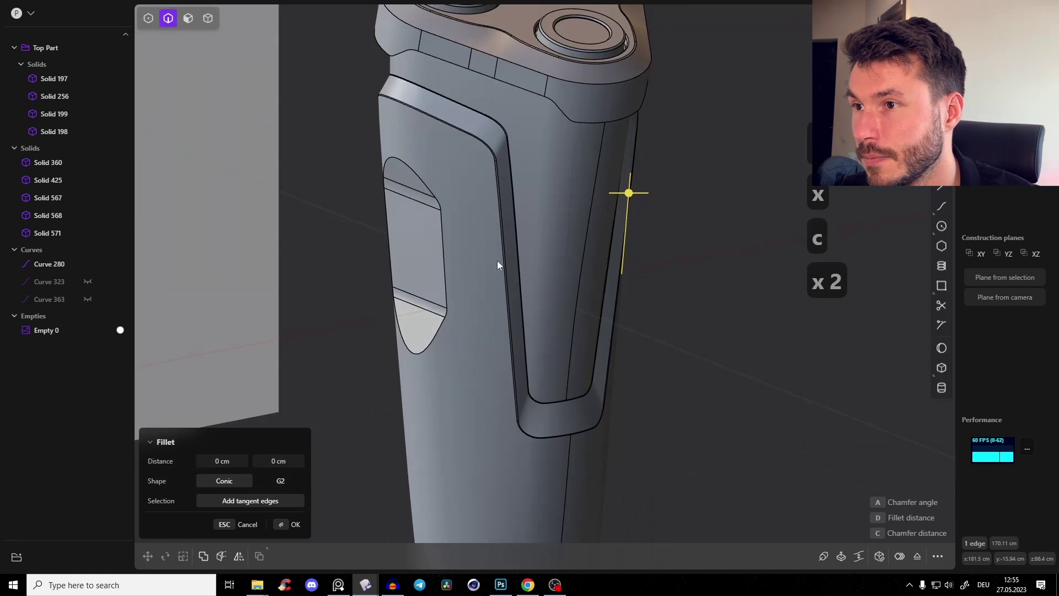
pyautogui.click(87, 330)
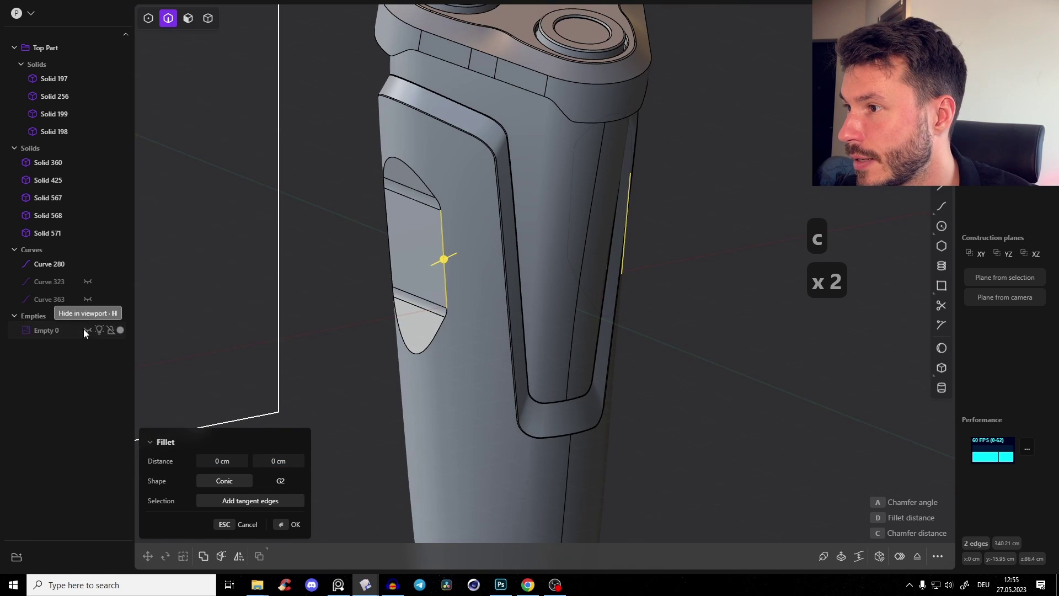
pyautogui.moveTo(444, 259); pyautogui.dragTo(429, 270)
pyautogui.rightClick(727, 253)
# Step: Fillet the upper edges of the body where it meets the underside of the shaver head
pyautogui.scroll(2, 611, 127)
pyautogui.moveTo(728, 253); pyautogui.dragTo(659, 223, button='middle')
pyautogui.moveTo(659, 223); pyautogui.dragTo(504, 132, button='middle')
pyautogui.scroll(3, 595, 205)
pyautogui.press('2')
pyautogui.press('Escape')
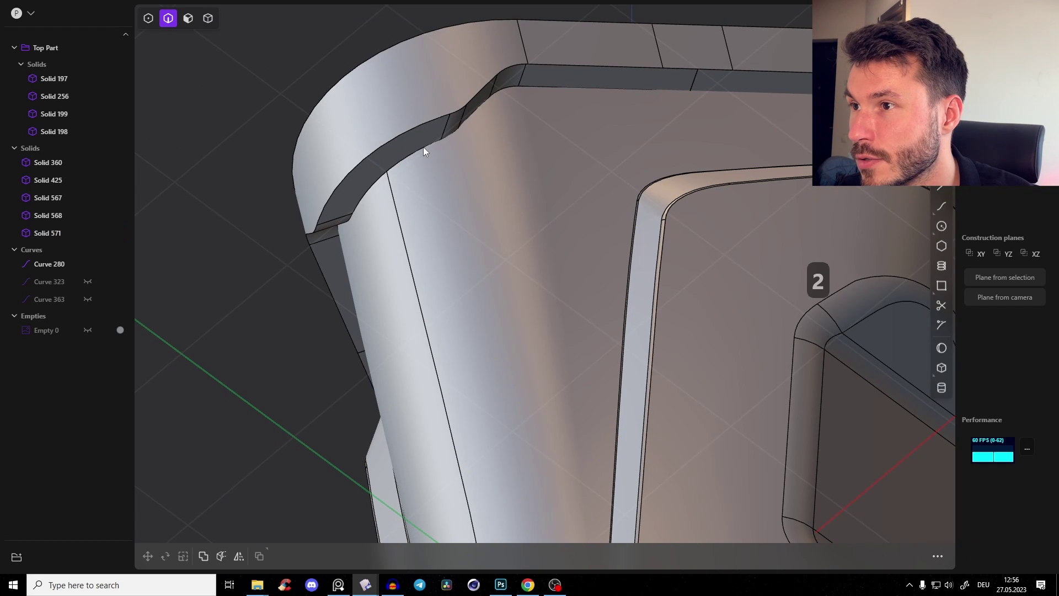
pyautogui.click(423, 148)
pyautogui.click(424, 128)
pyautogui.moveTo(425, 127); pyautogui.dragTo(506, 139, button='middle')
pyautogui.click(506, 138)
pyautogui.moveTo(507, 138); pyautogui.dragTo(508, 138)
pyautogui.rightClick(234, 115)
# Step: Show the whole shaver in the red shaded display without edge lines and examine it from several angles
pyautogui.scroll(-5, 411, 183)
pyautogui.moveTo(411, 183); pyautogui.dragTo(579, 187, button='middle')
pyautogui.hotkey('shift', 'z')
pyautogui.press('Escape')
pyautogui.moveTo(618, 325); pyautogui.dragTo(631, 226, button='middle')
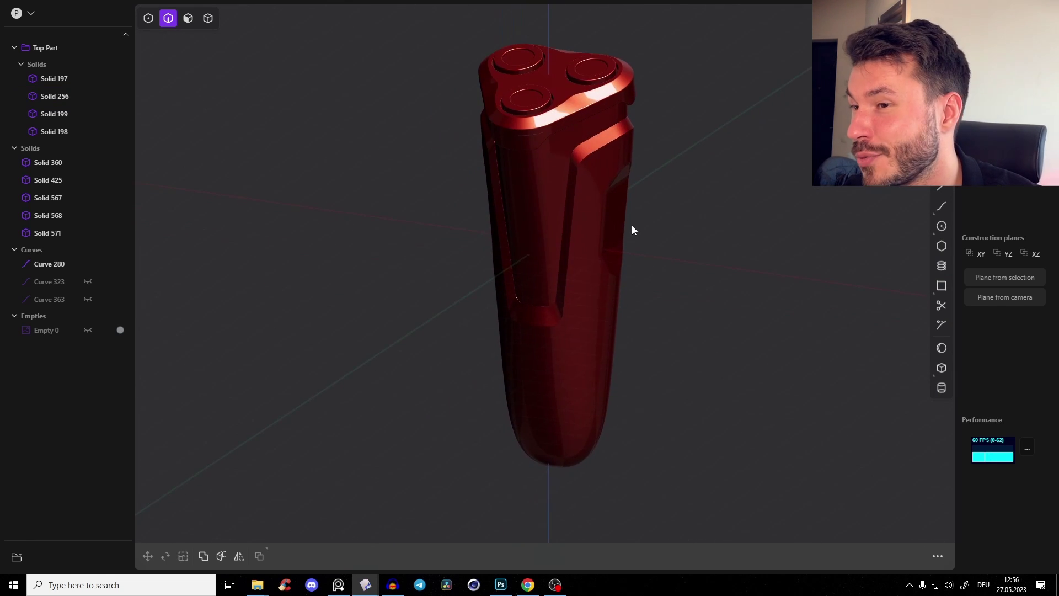